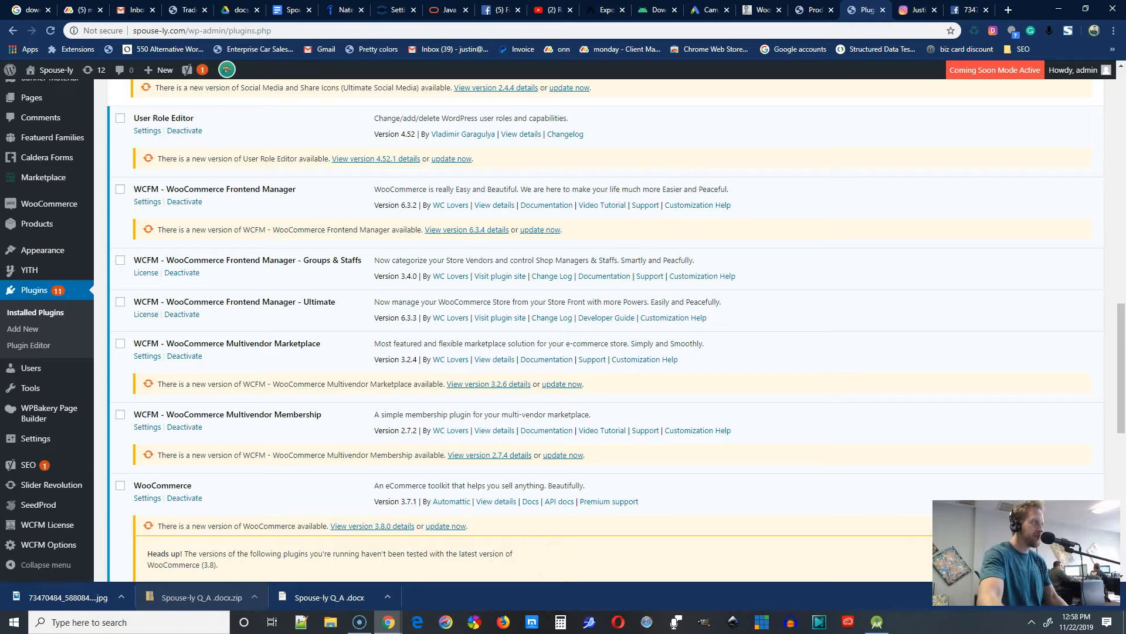
Switch to the Spouse-ly Store Manager window and start a new blank product from the vendor's product list
drag(0, 185, 739, 1)
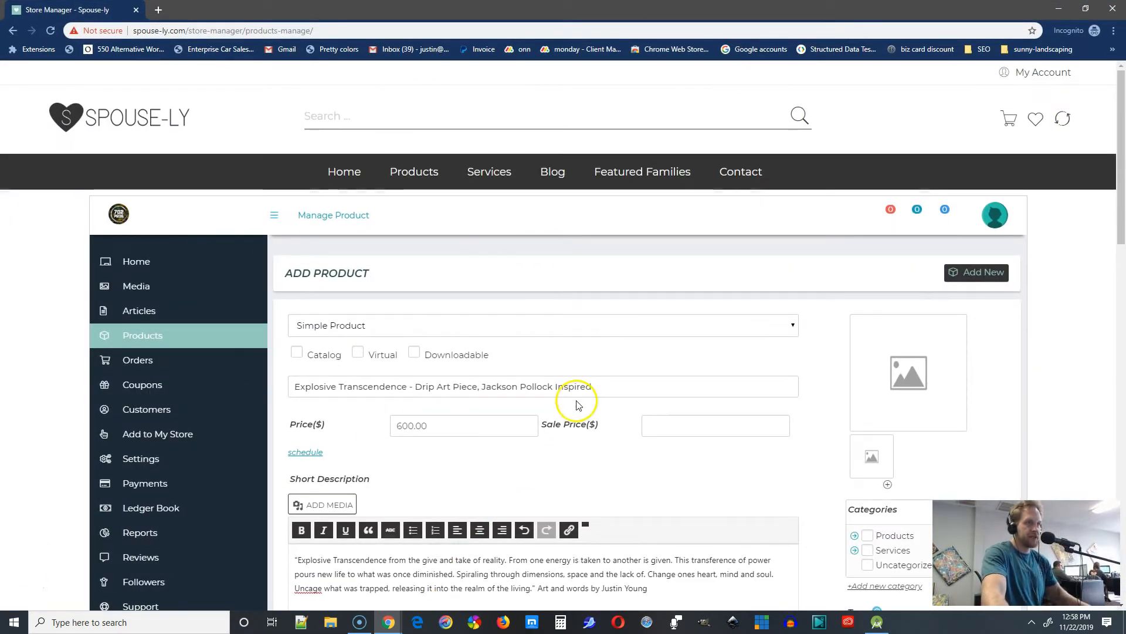
mouse_move(190, 340)
scroll(234, 264, down, 2)
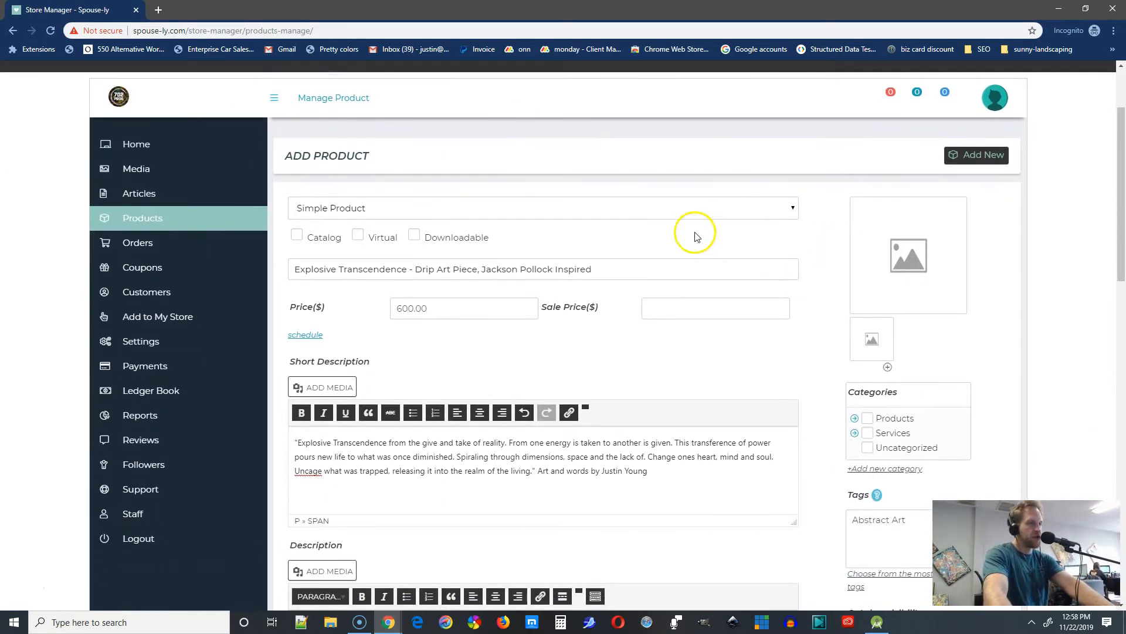
scroll(394, 281, up, 2)
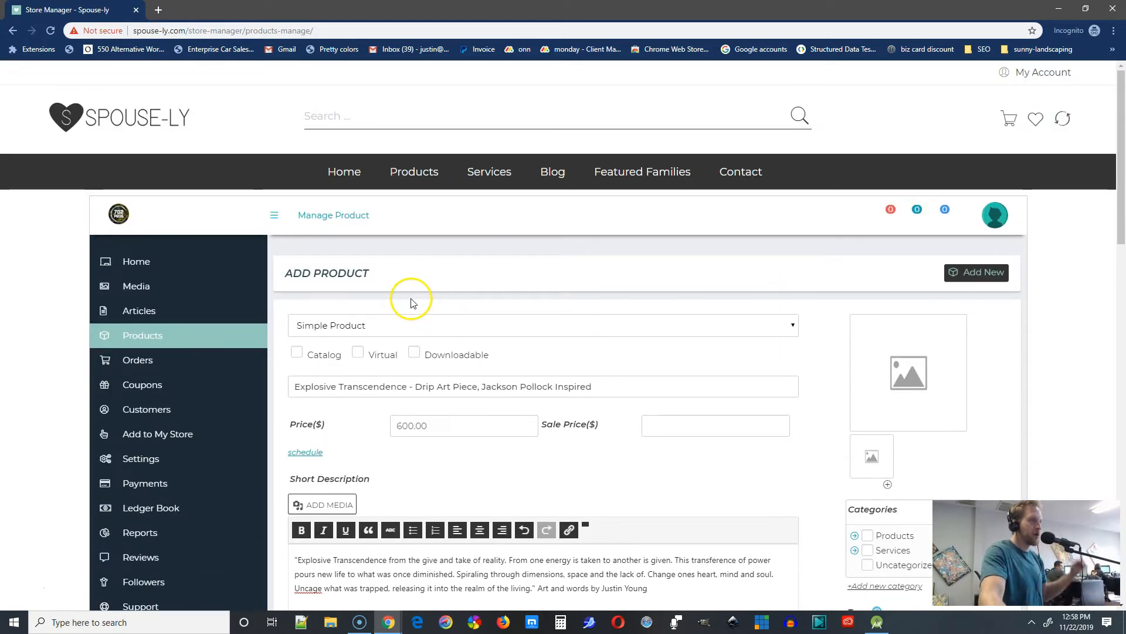
mouse_move(215, 364)
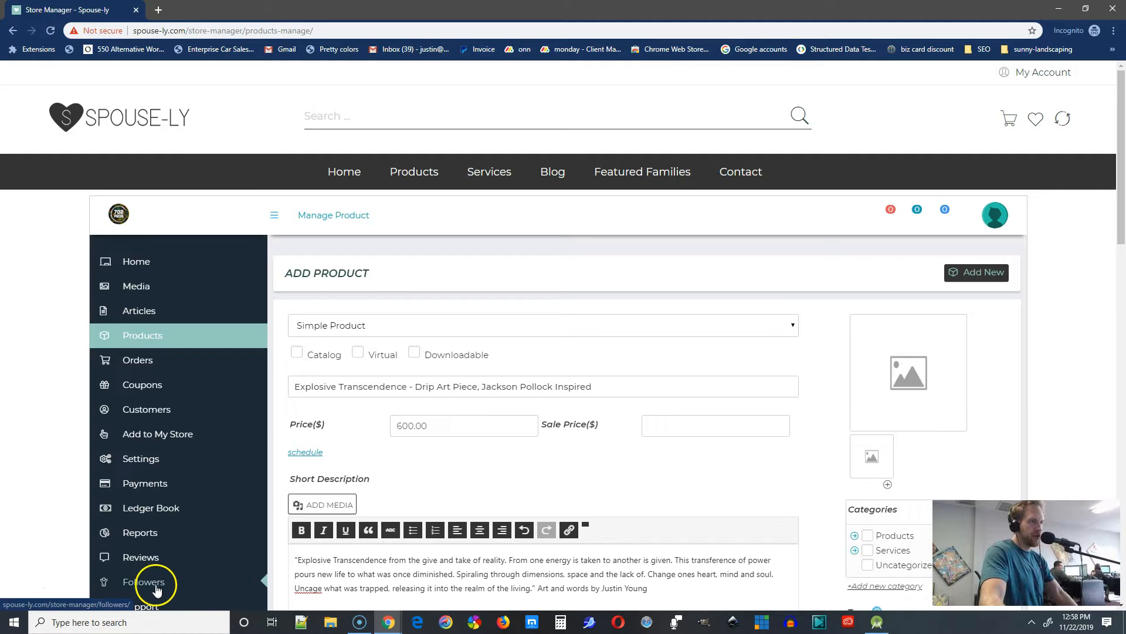
click(165, 335)
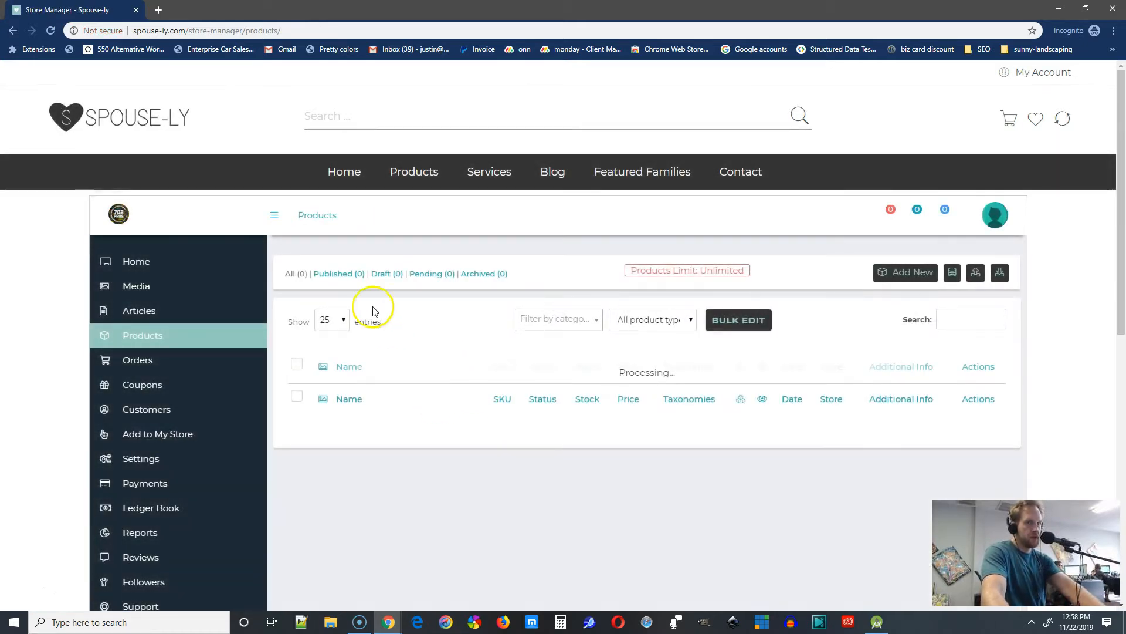
click(905, 271)
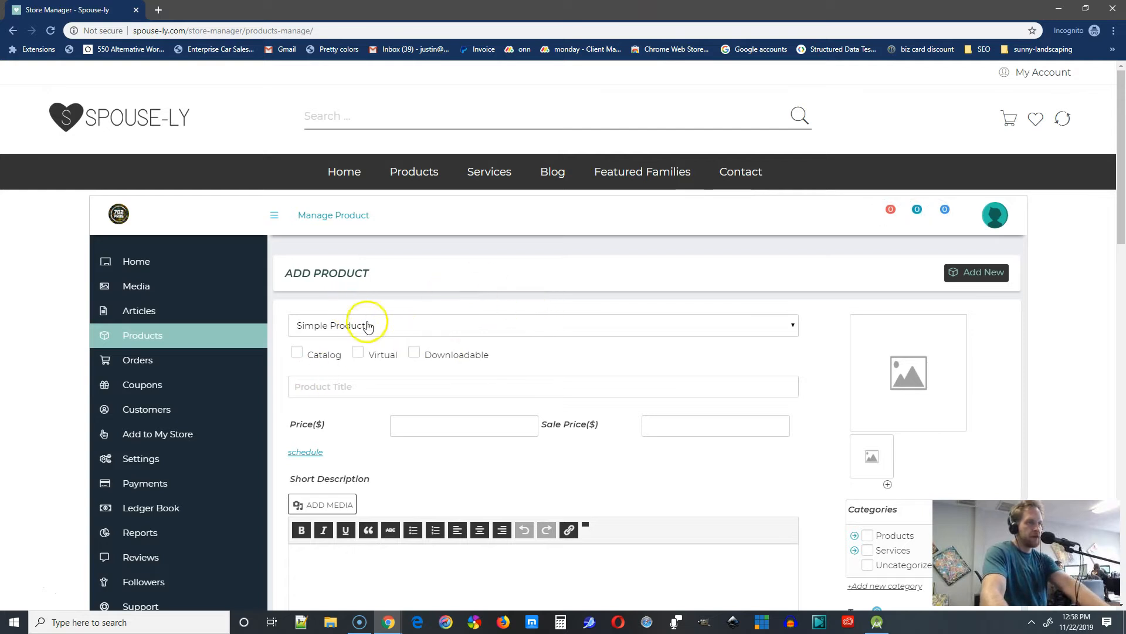
Choose Simple Product as the type of the new product
click(440, 327)
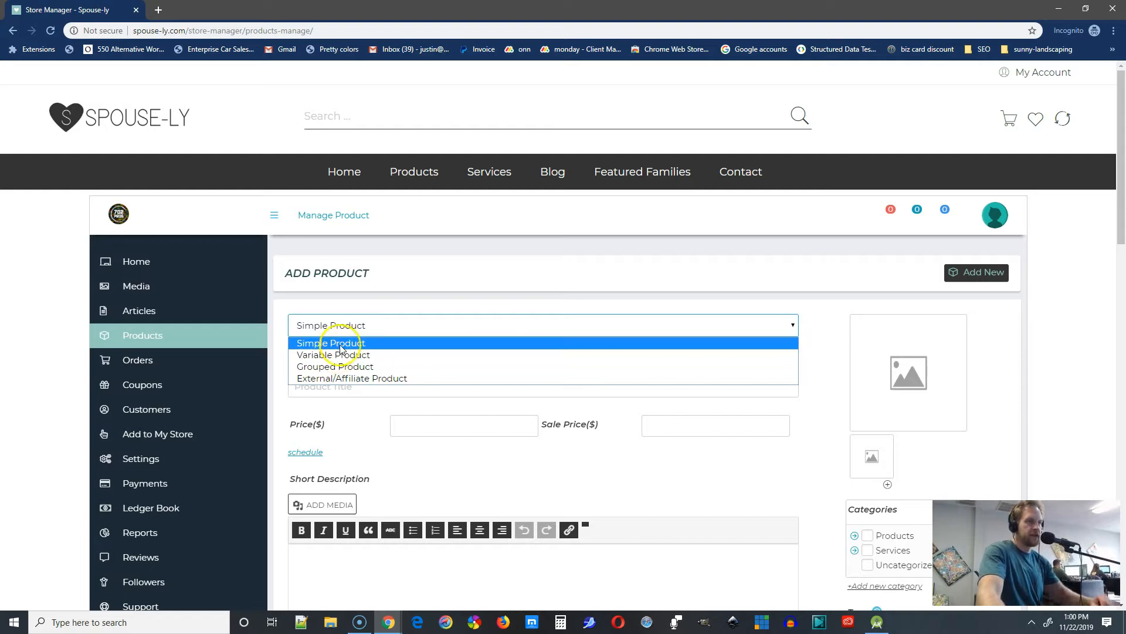
click(340, 348)
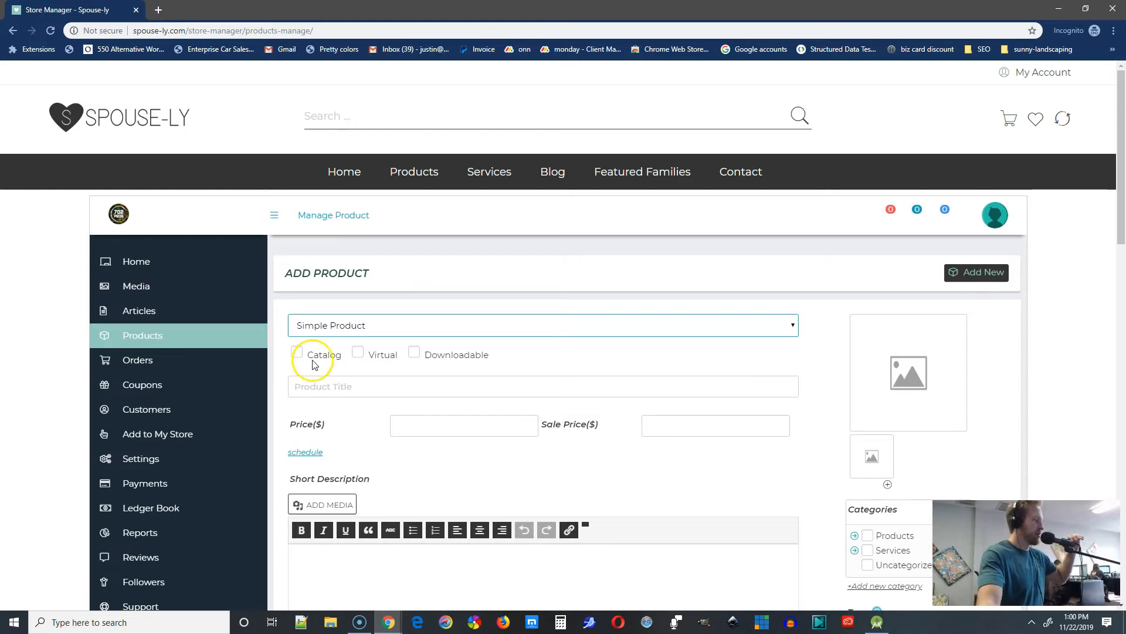
key(XF86AudioLowerVolume)
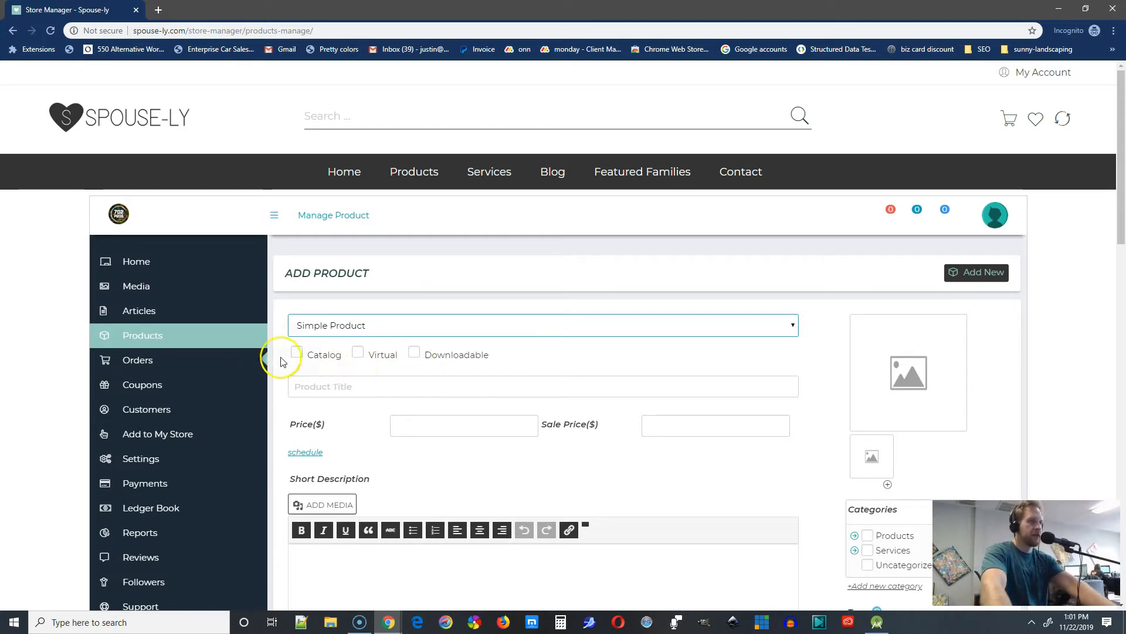
click(520, 360)
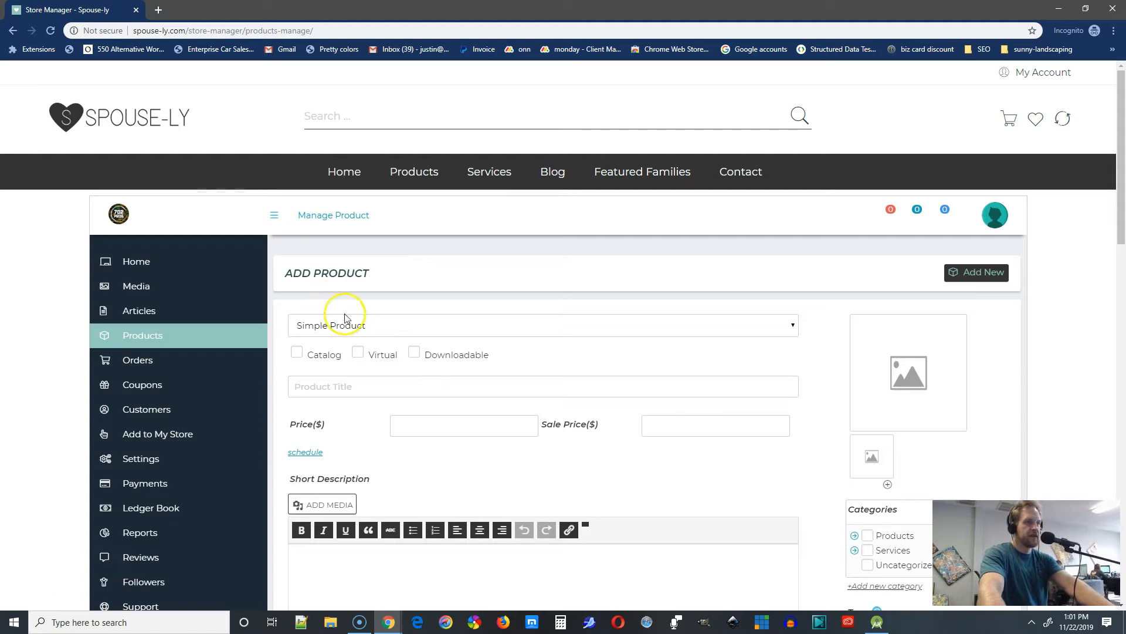
Copy the artwork title from the Instagram post's caption and arrange the Instagram and Store Manager windows side by side
click(335, 386)
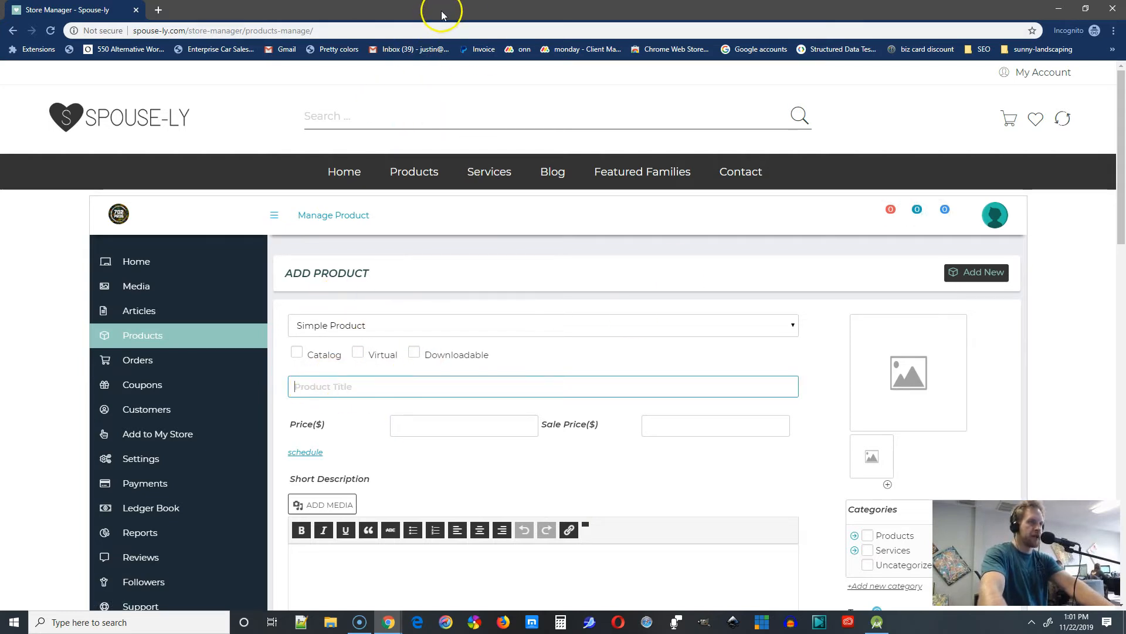
key(alt+Tab)
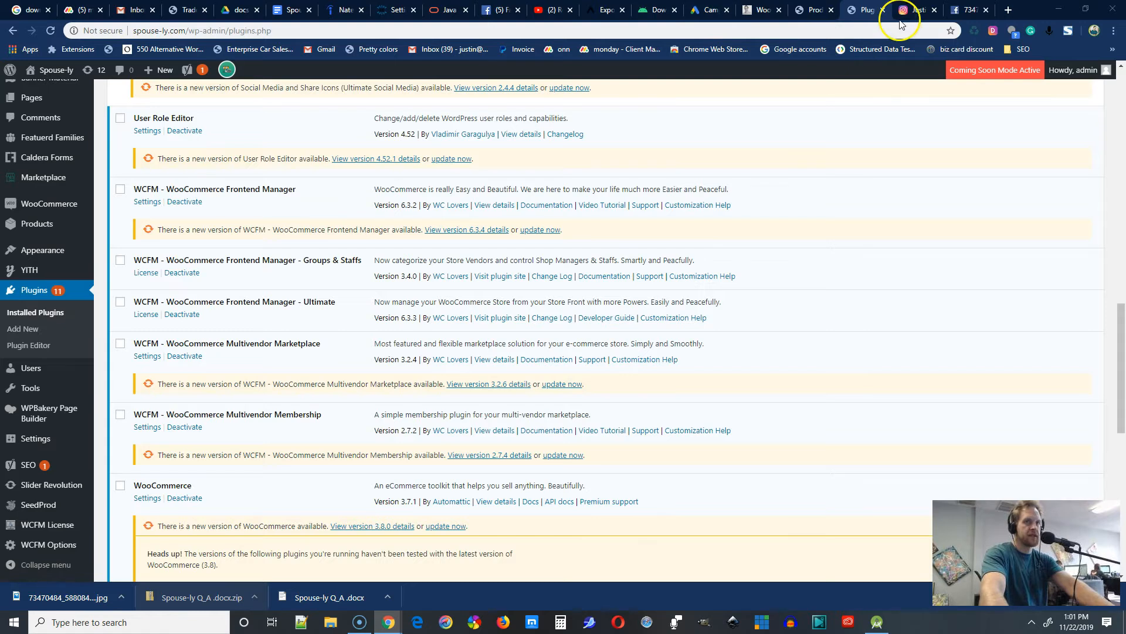
click(916, 10)
click(761, 193)
click(780, 193)
drag(781, 193, 726, 207)
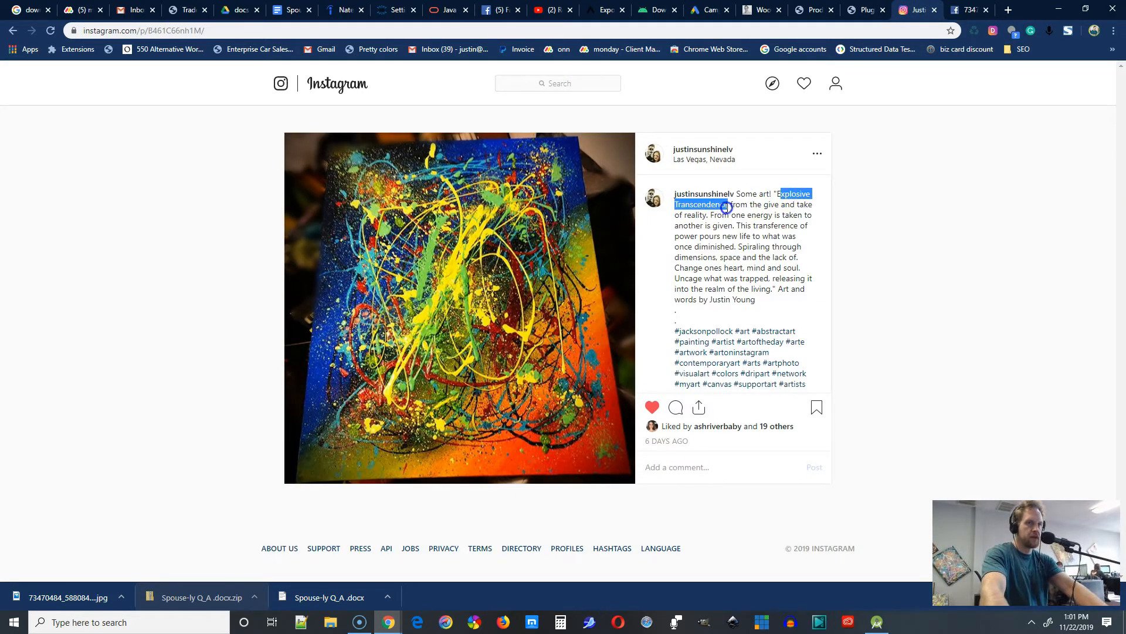
drag(0, 136, 1125, 46)
click(482, 133)
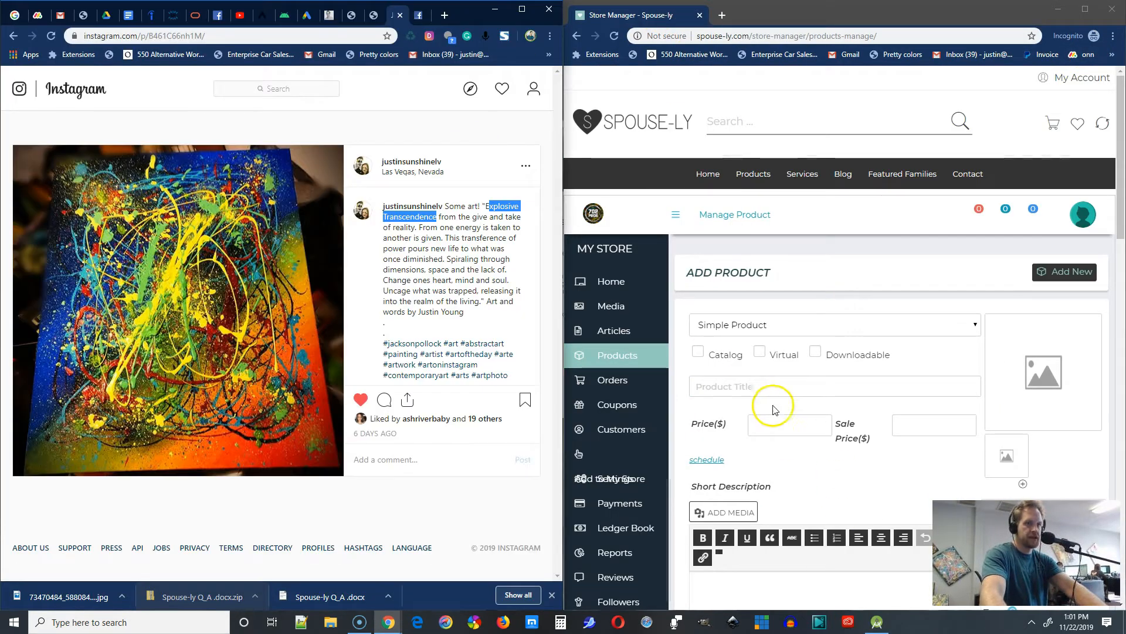
Enter the product title "Explosive Transcendence, Drip Art Inspired by Jackson Pollock", reusing the copied artwork name
click(732, 386)
text(xplosive Transcendence)
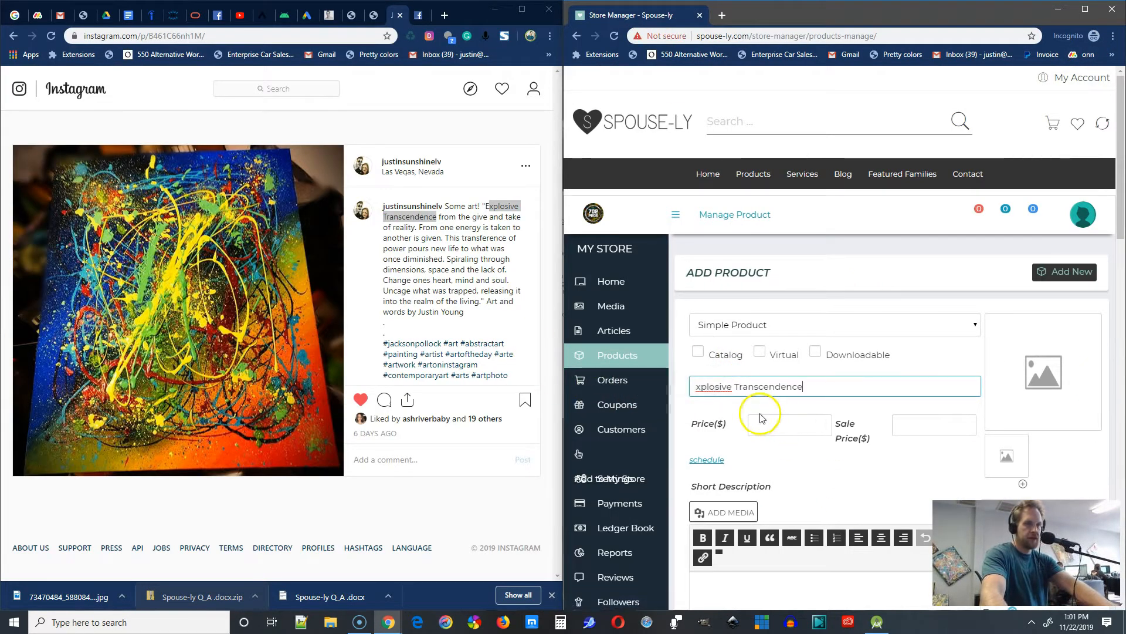
click(696, 387)
text(E)
click(835, 388)
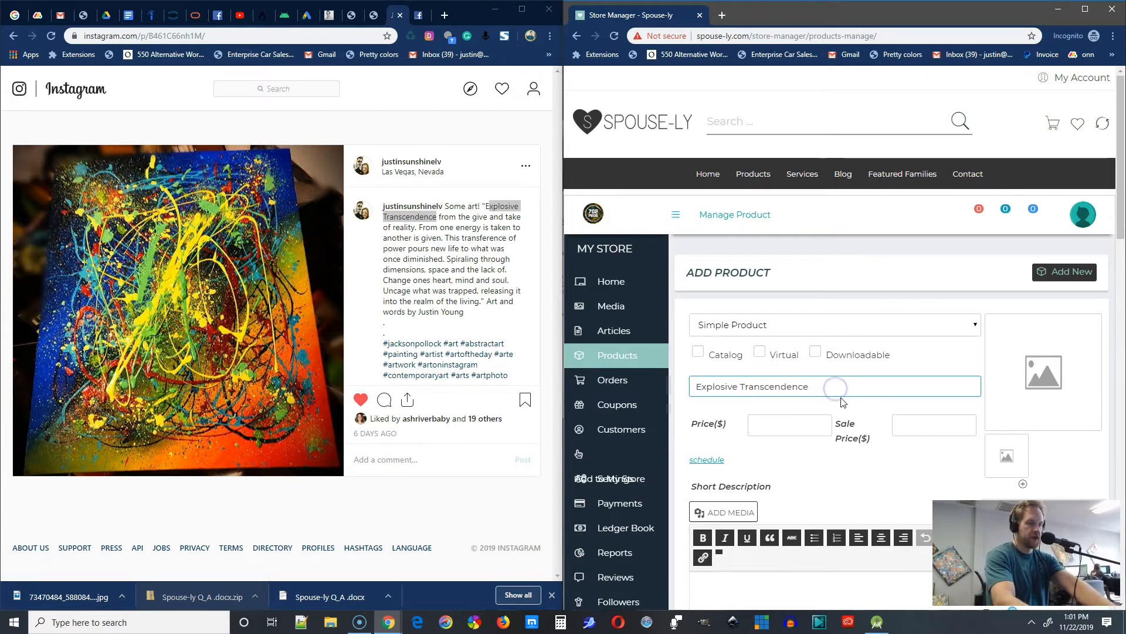
text(, Drip Art)
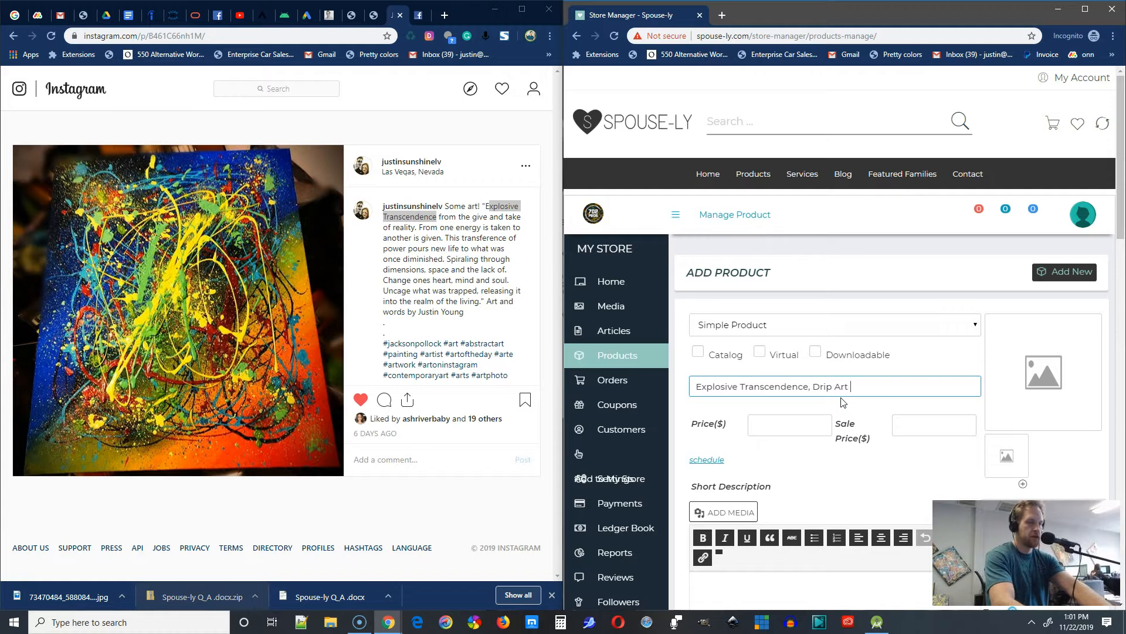
text( Inspired by J)
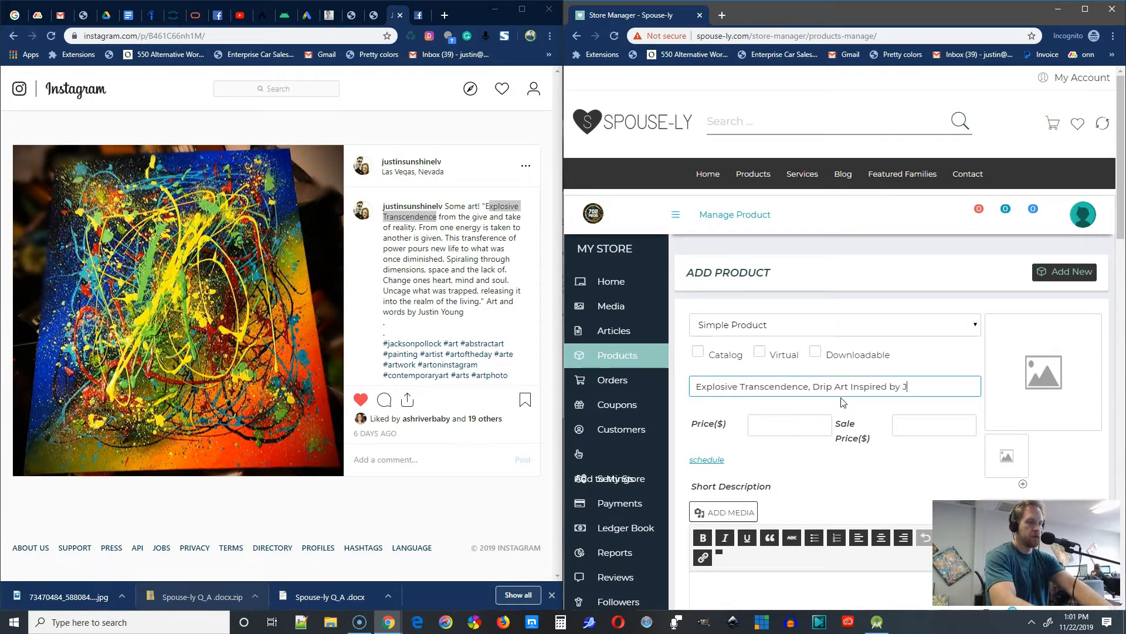
text(ackson Polloc)
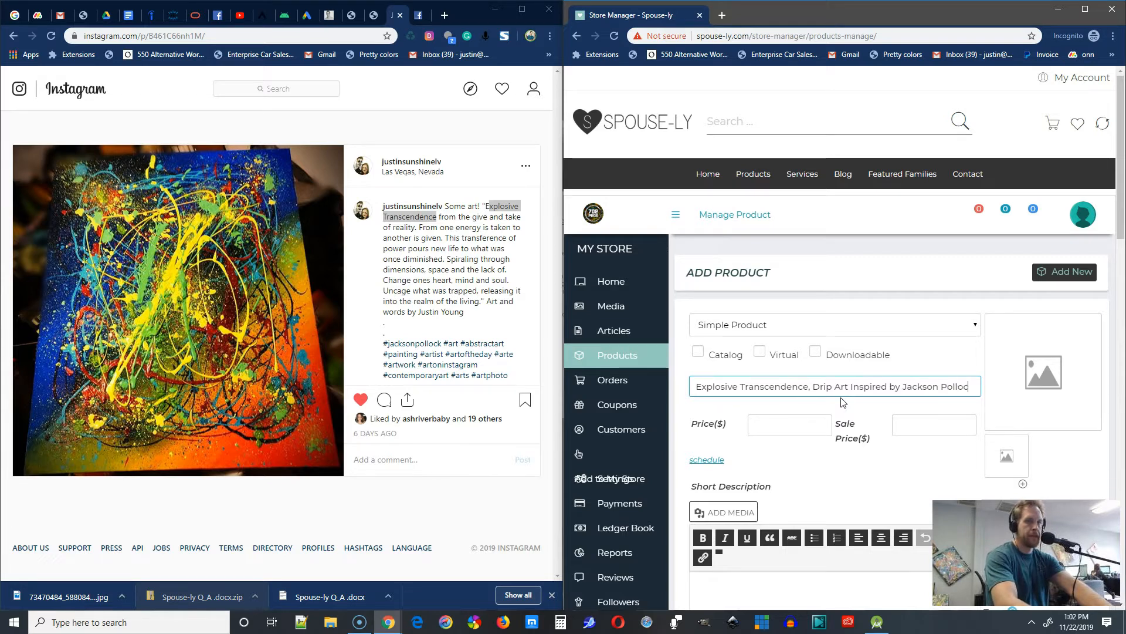
Copy the quoted artwork description with its credit line from the Instagram caption into the product's Short Description
click(480, 276)
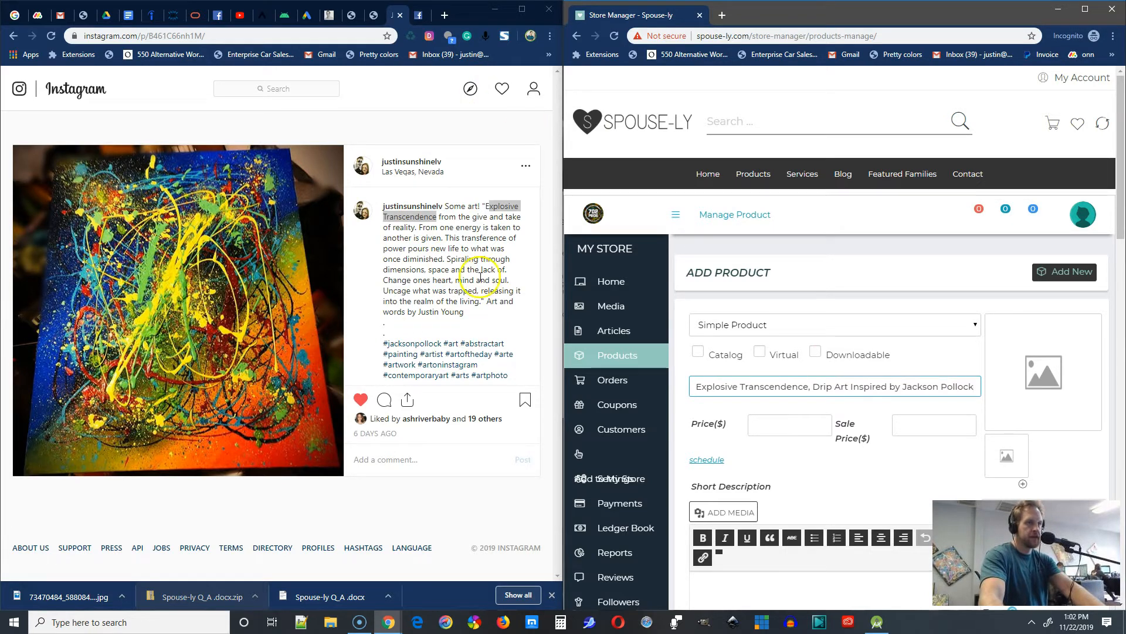
click(469, 211)
drag(483, 205, 473, 319)
key(ctrl+c)
scroll(862, 432, down, 5)
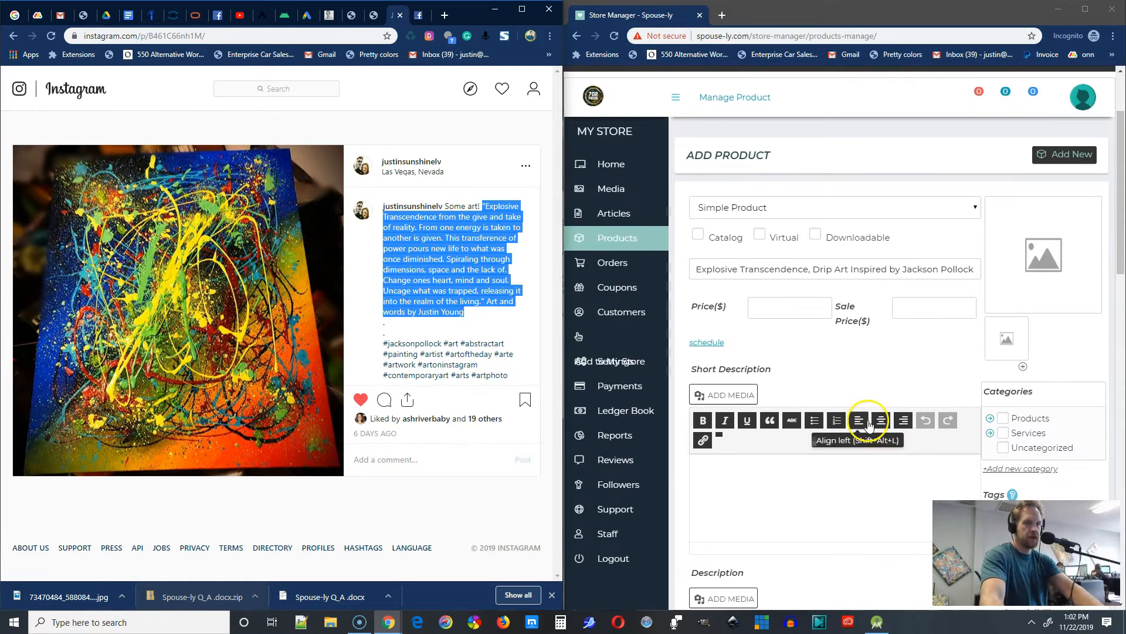
click(759, 251)
key(ctrl+v)
Set the product's price to 700.00 and its sale price to 600.00
scroll(769, 282, up, 4)
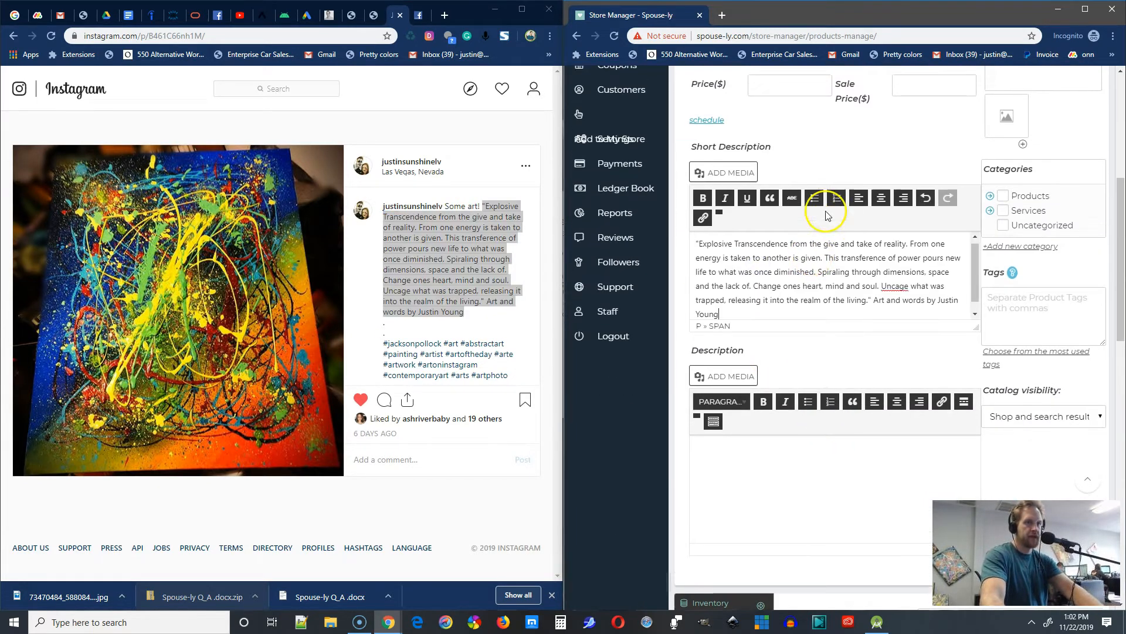
click(774, 304)
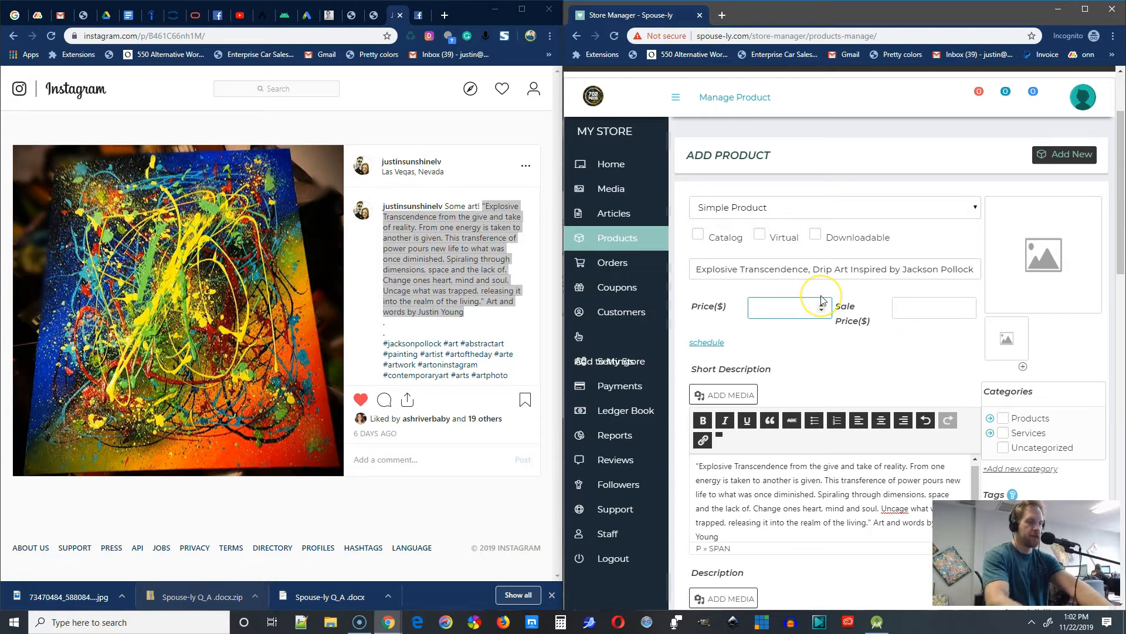
text(600.)
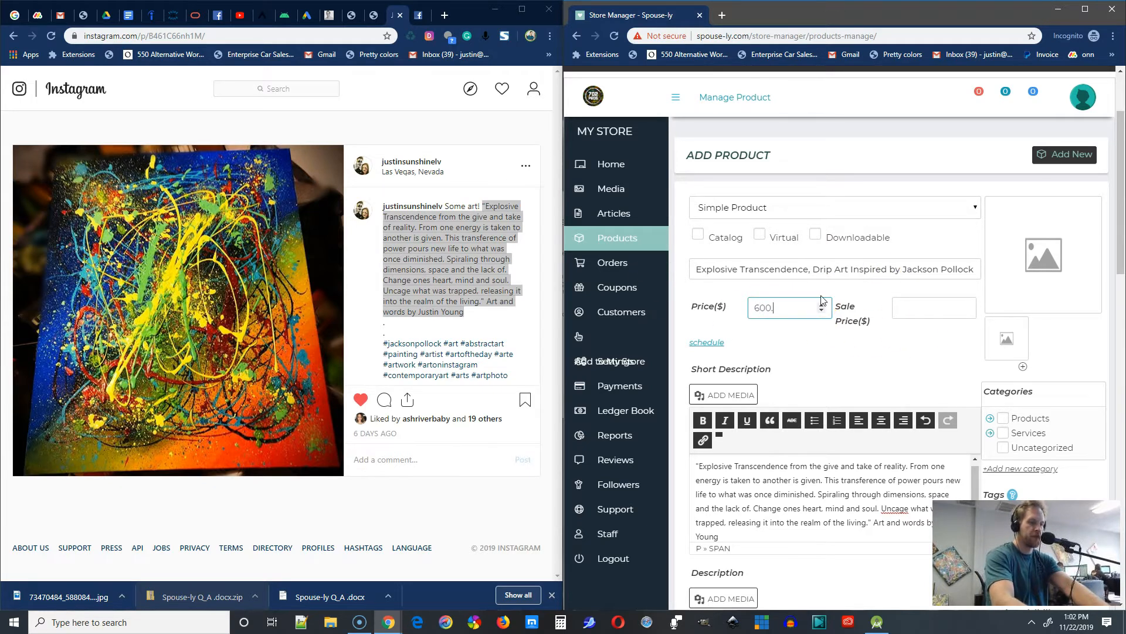
click(916, 306)
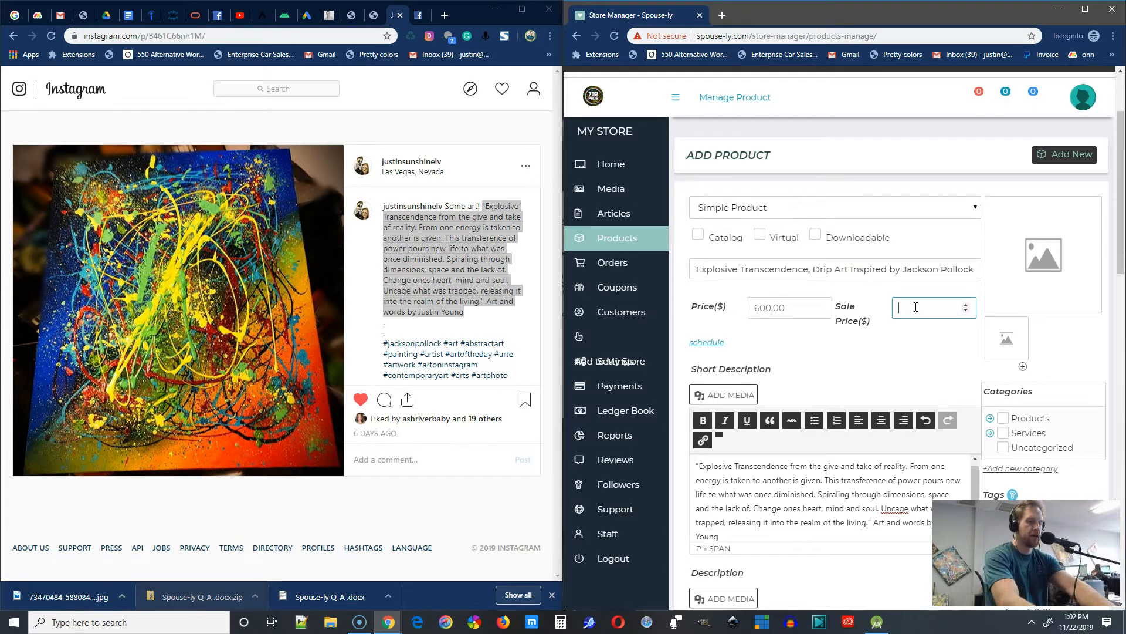
click(758, 309)
key(BackSpace)
text(7)
click(902, 306)
text(6)
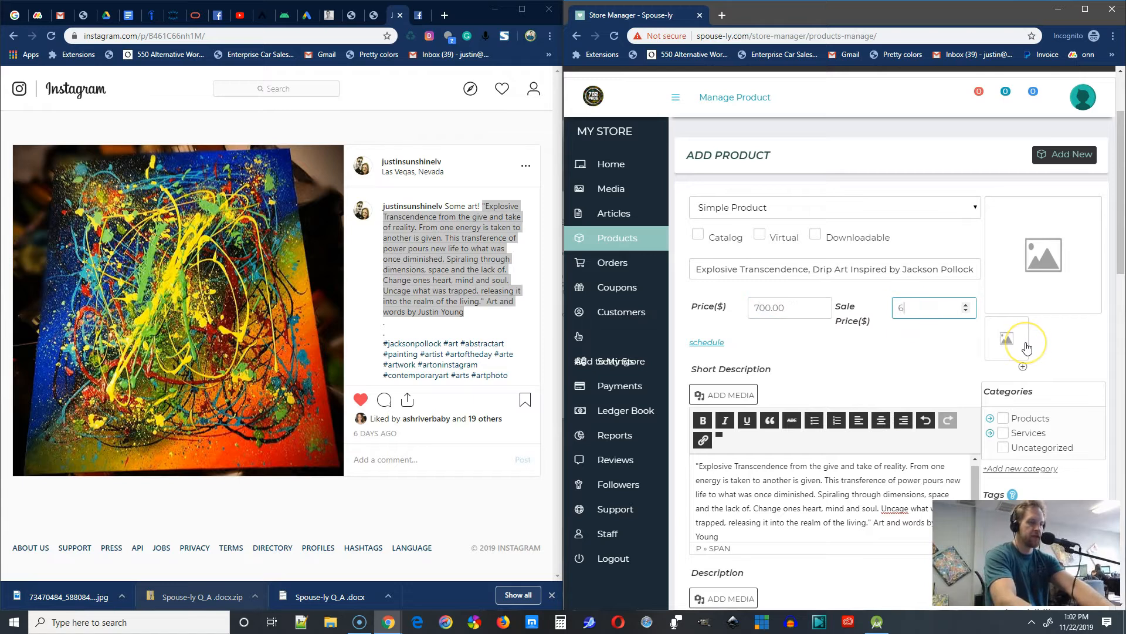
text(00.00)
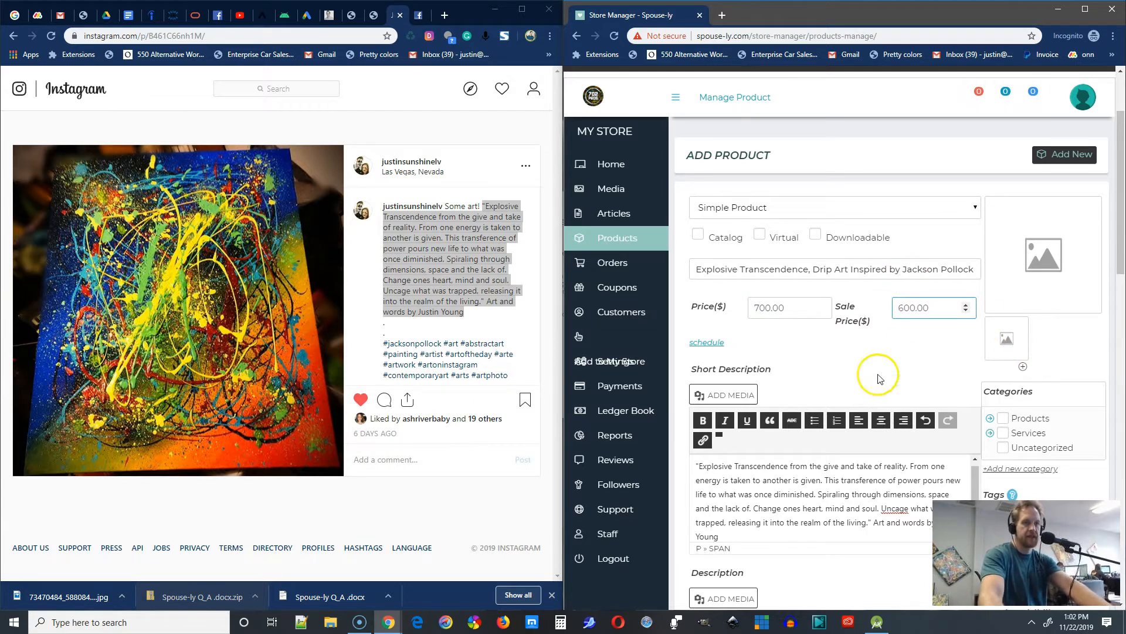
Open the shop's Products page in a new tab and examine where the Anchor Away Shirt listing shows its short description
scroll(875, 373, down, 2)
drag(696, 347, 876, 437)
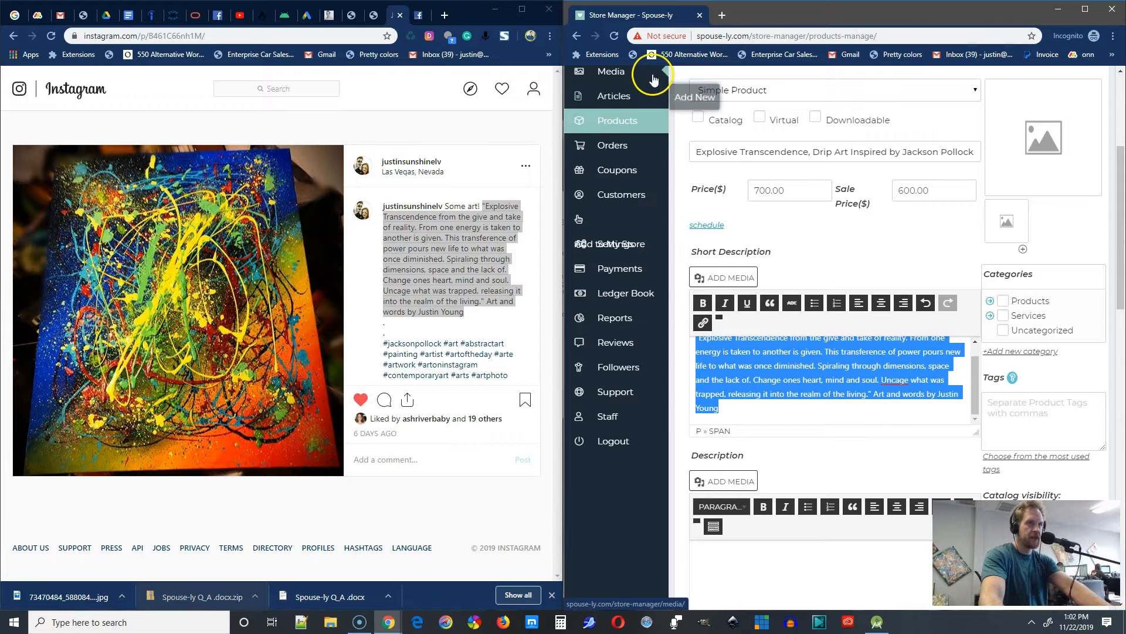
scroll(634, 133, up, 4)
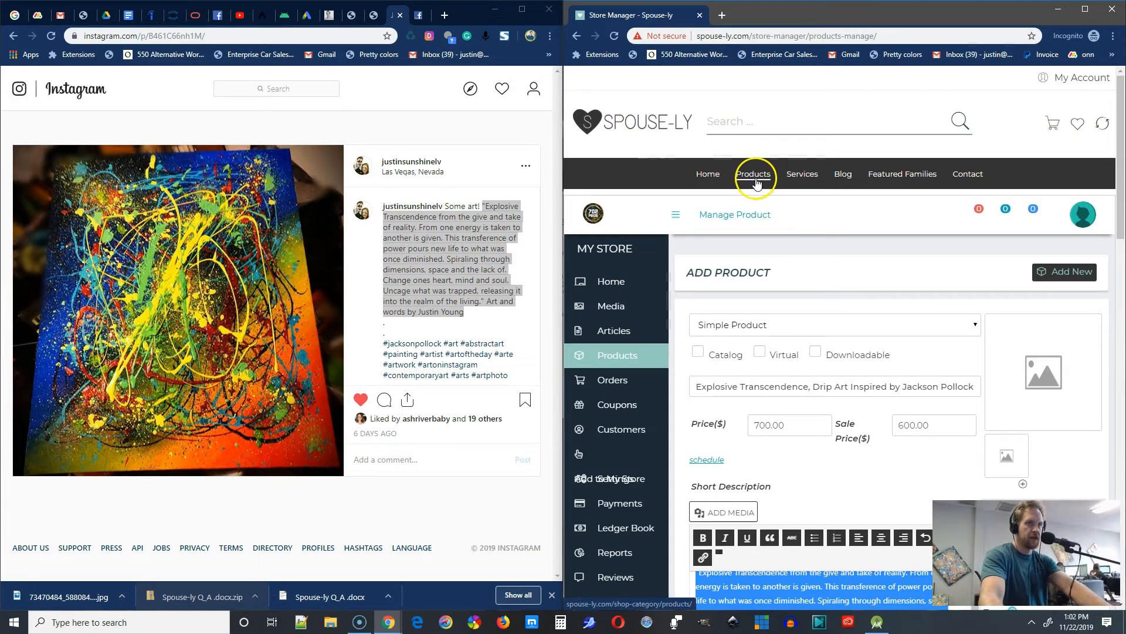
scroll(812, 464, down, 4)
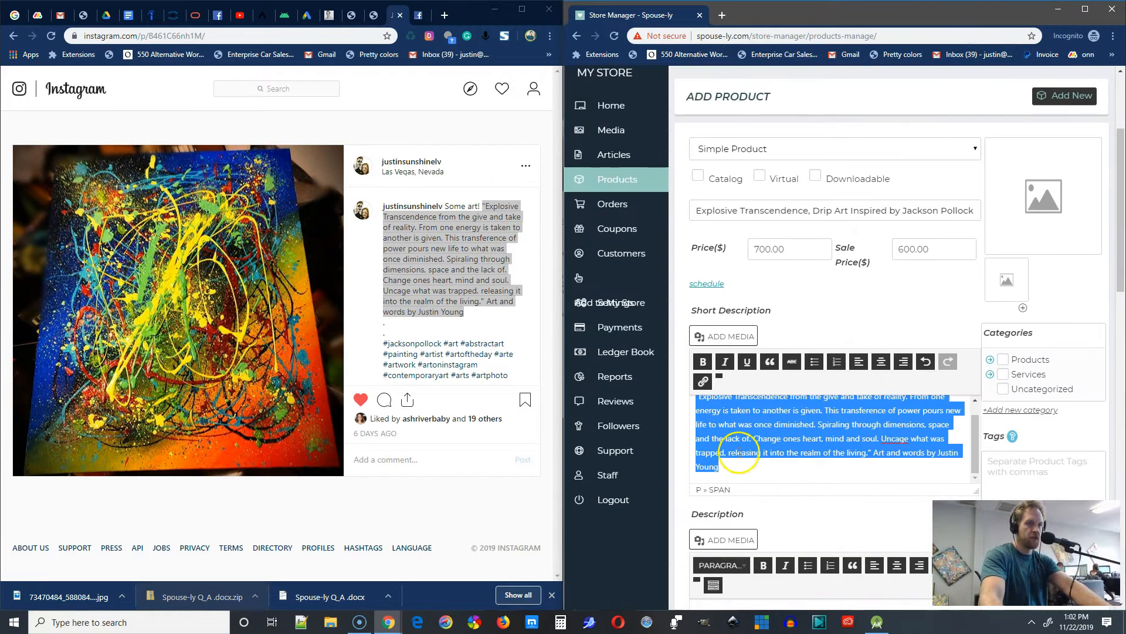
scroll(770, 255, up, 1)
scroll(769, 255, up, 3)
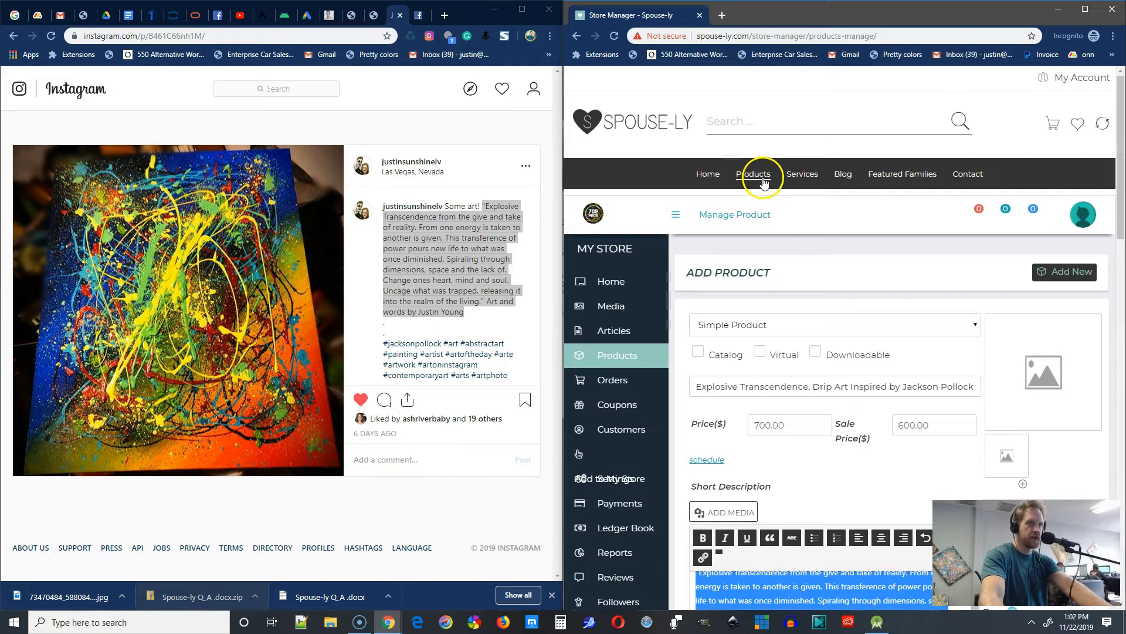
right_click(756, 177)
click(783, 185)
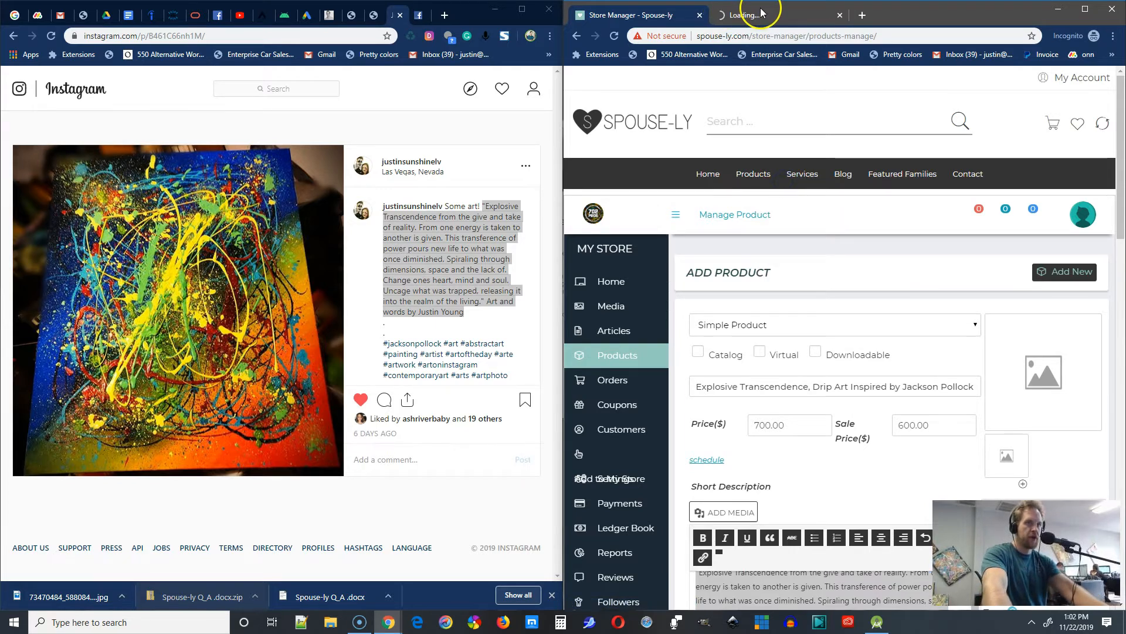
click(766, 17)
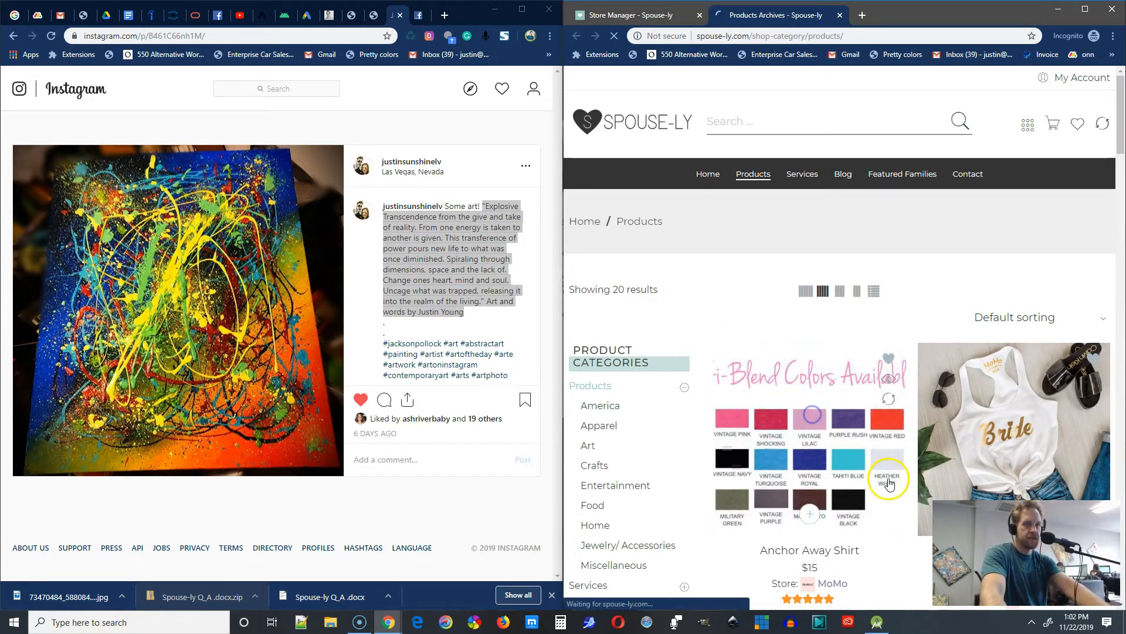
click(810, 459)
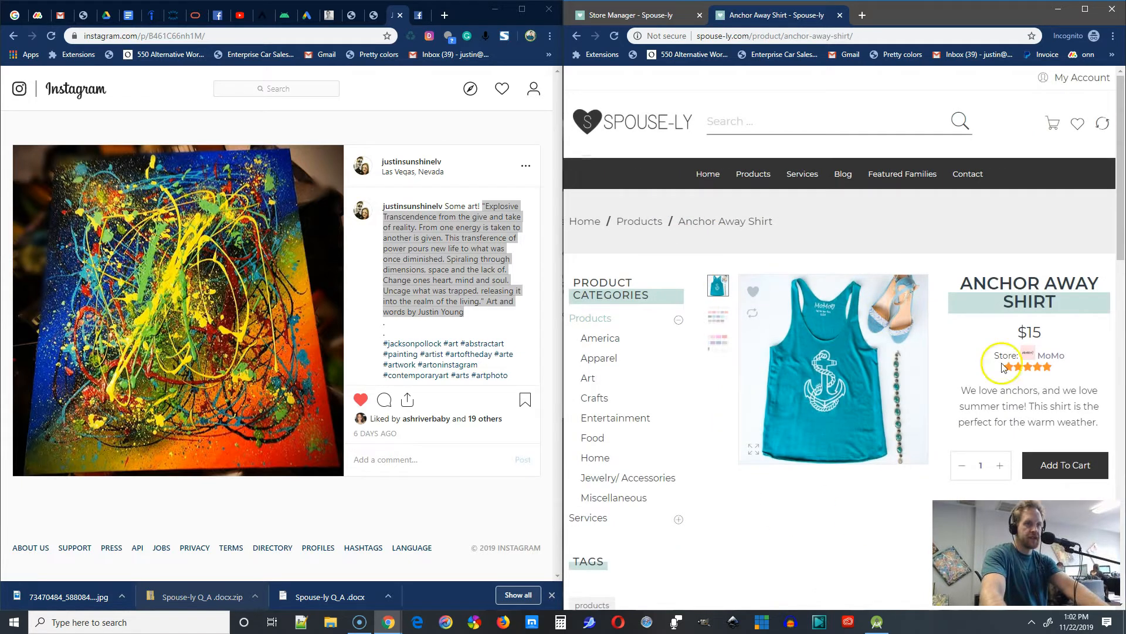
scroll(1076, 329, down, 2)
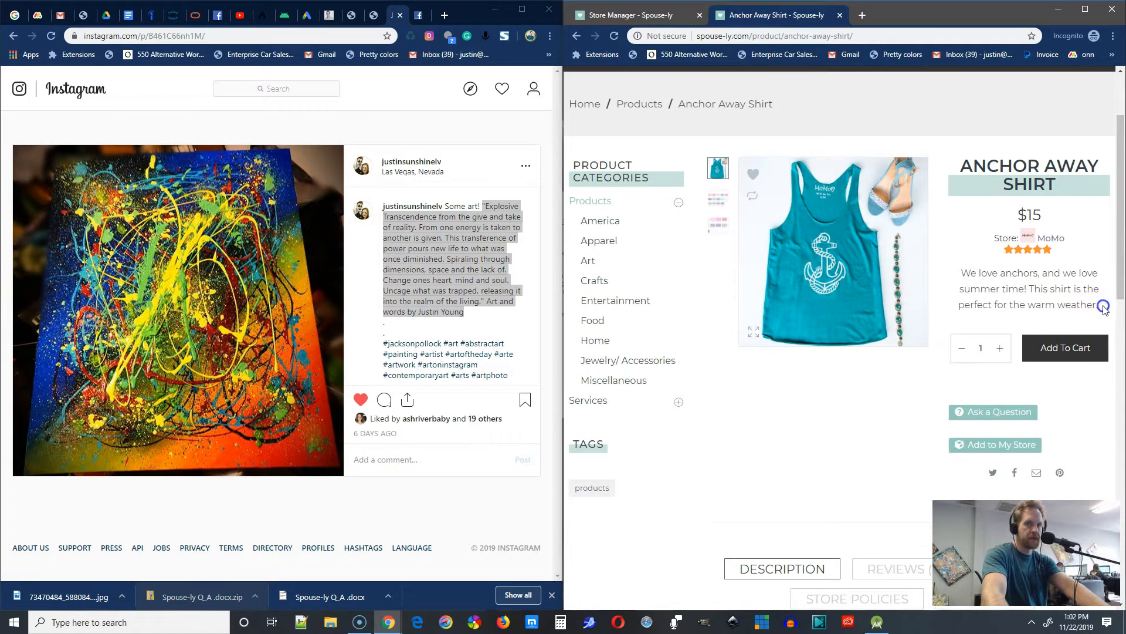
Examine the short description and the Description section on the Anchor Away Shirt product page
drag(1101, 307, 955, 280)
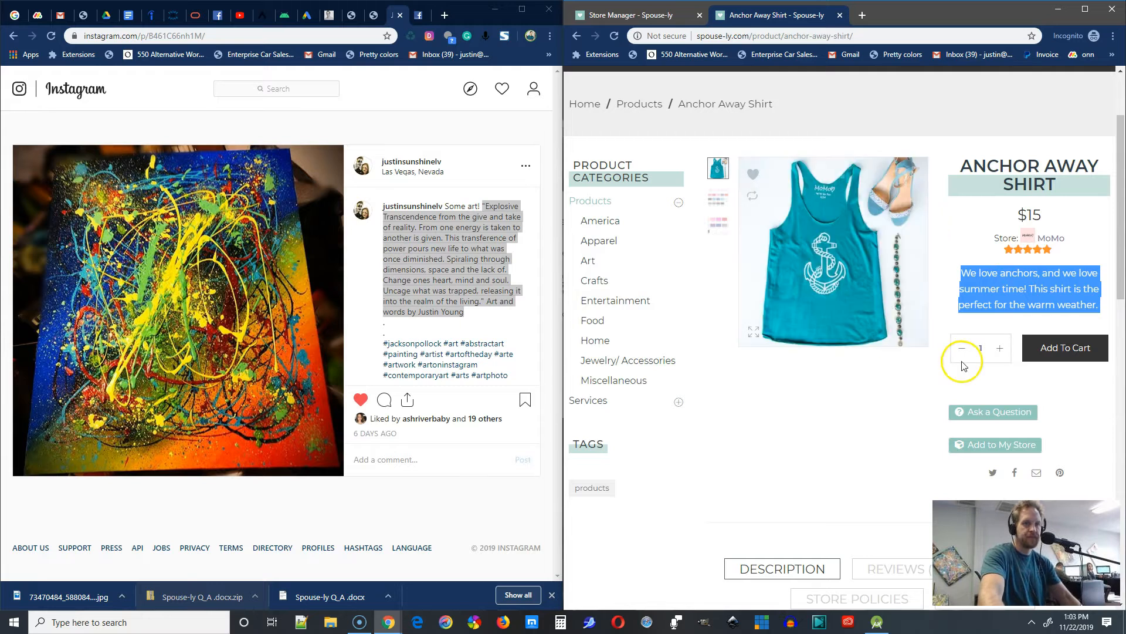
scroll(956, 336, down, 1)
scroll(843, 246, down, 3)
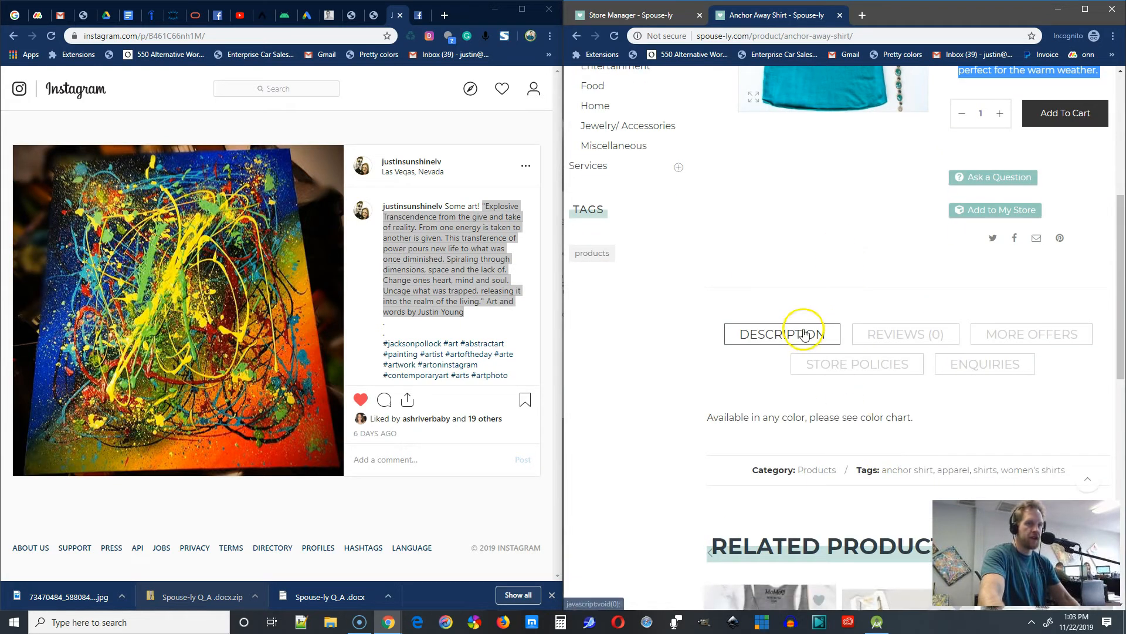
drag(918, 417, 705, 412)
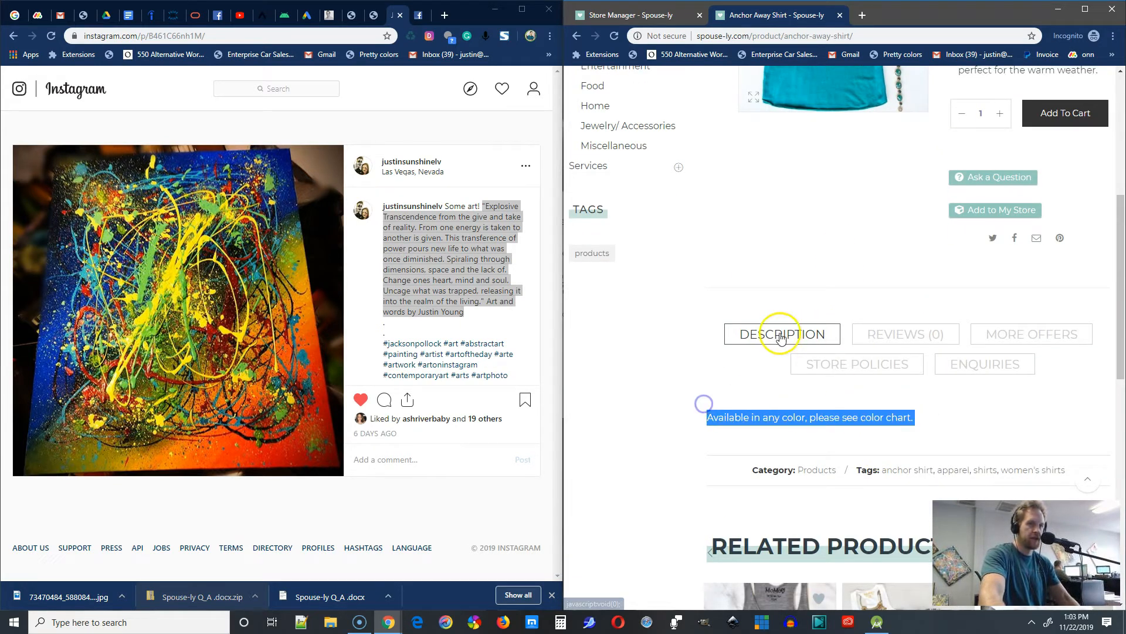
drag(939, 418, 680, 410)
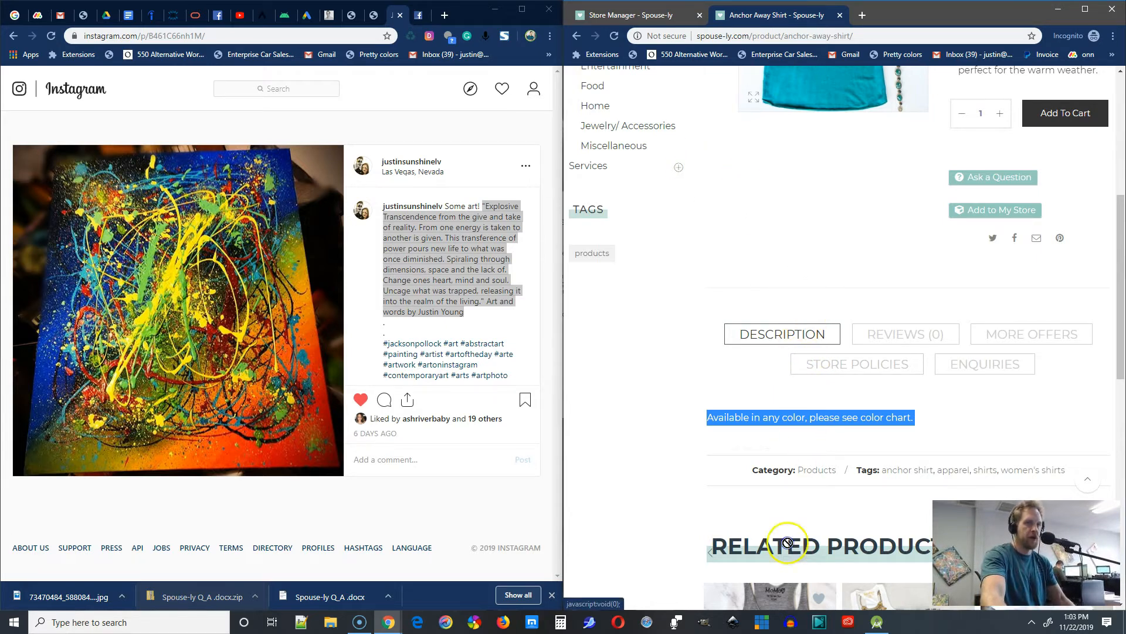
click(782, 218)
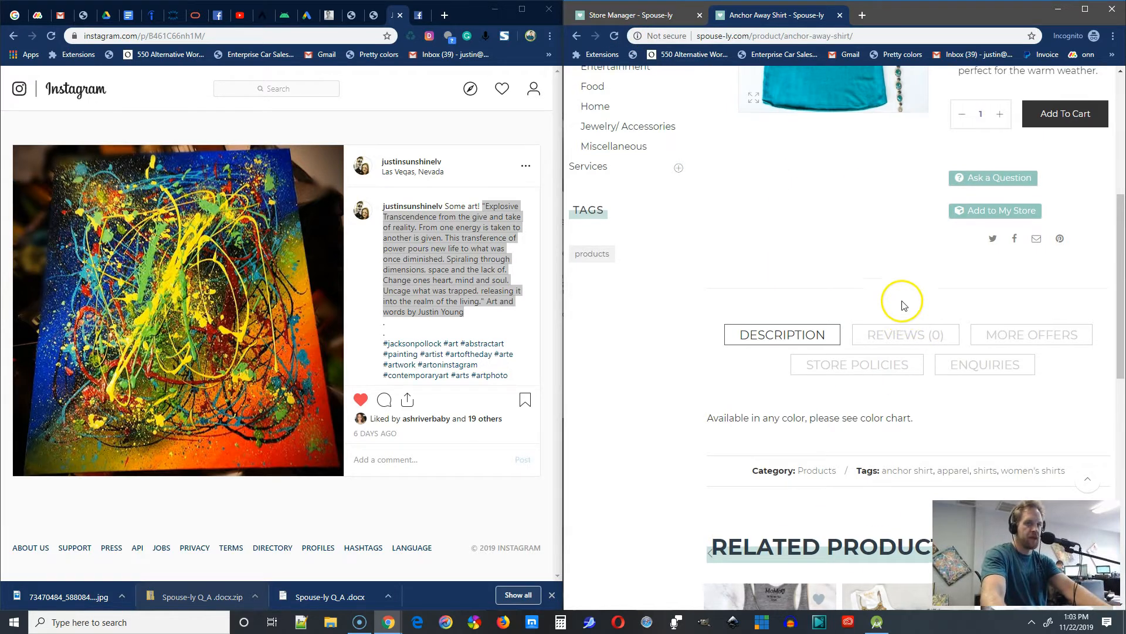
scroll(908, 328, up, 2)
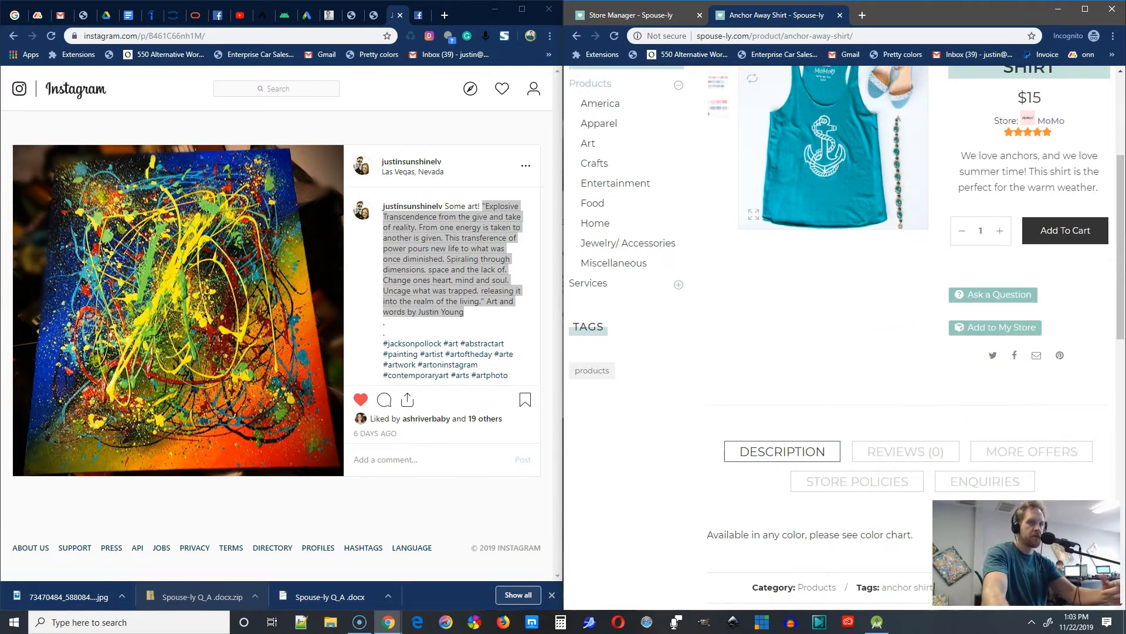
Return to the product form and change "Uncage" to "Un-cage" in the Short Description
click(660, 11)
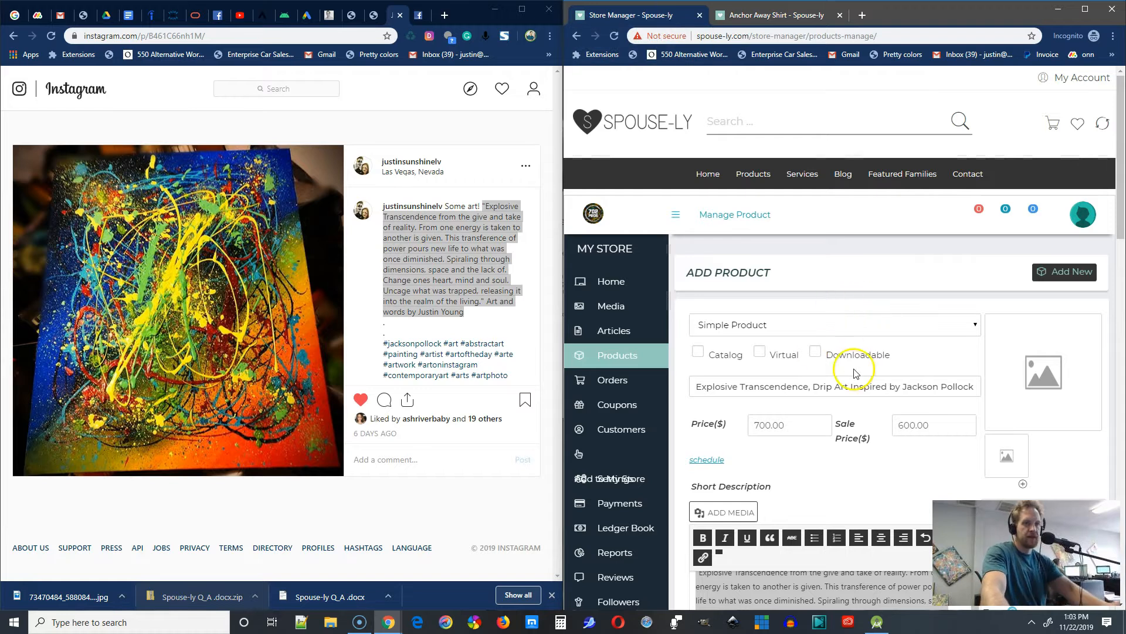
scroll(831, 360, down, 3)
click(790, 453)
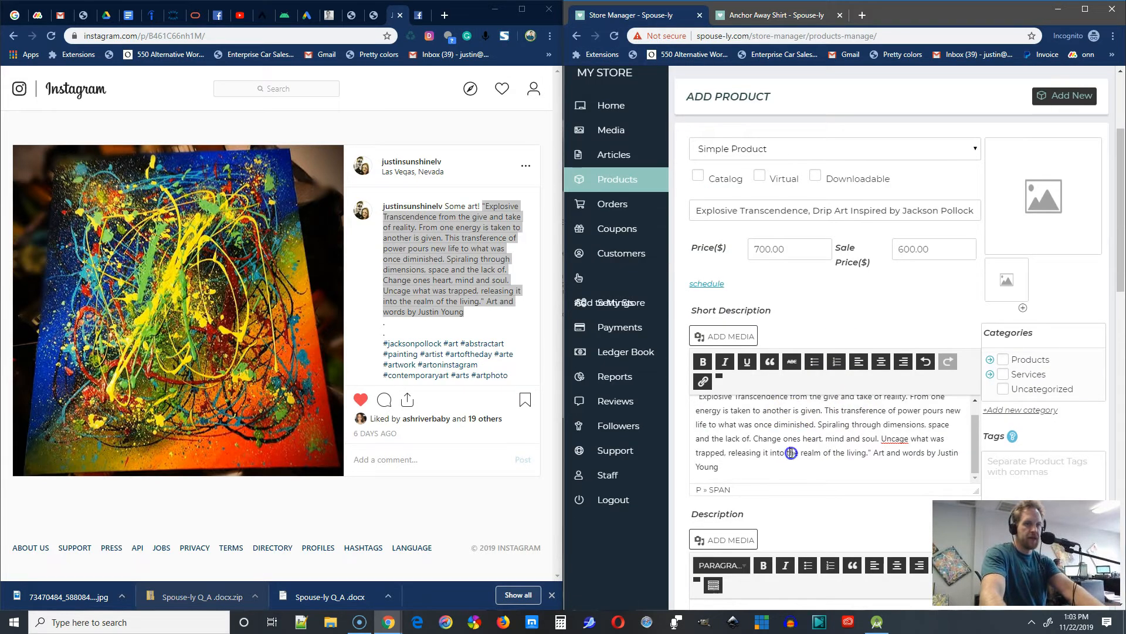
right_click(894, 439)
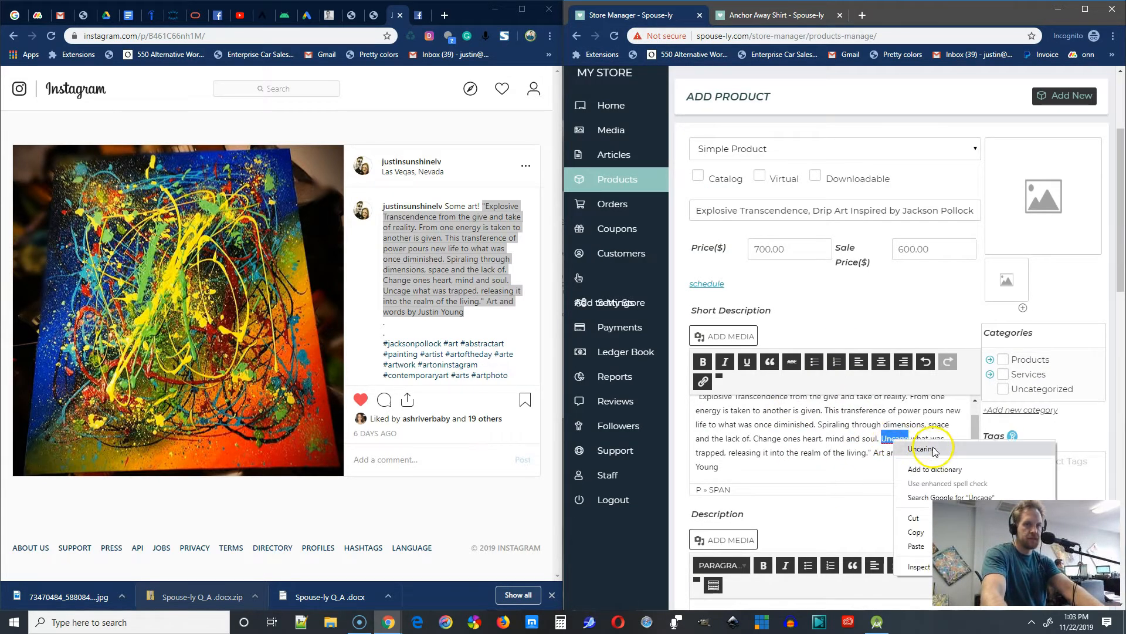
click(825, 464)
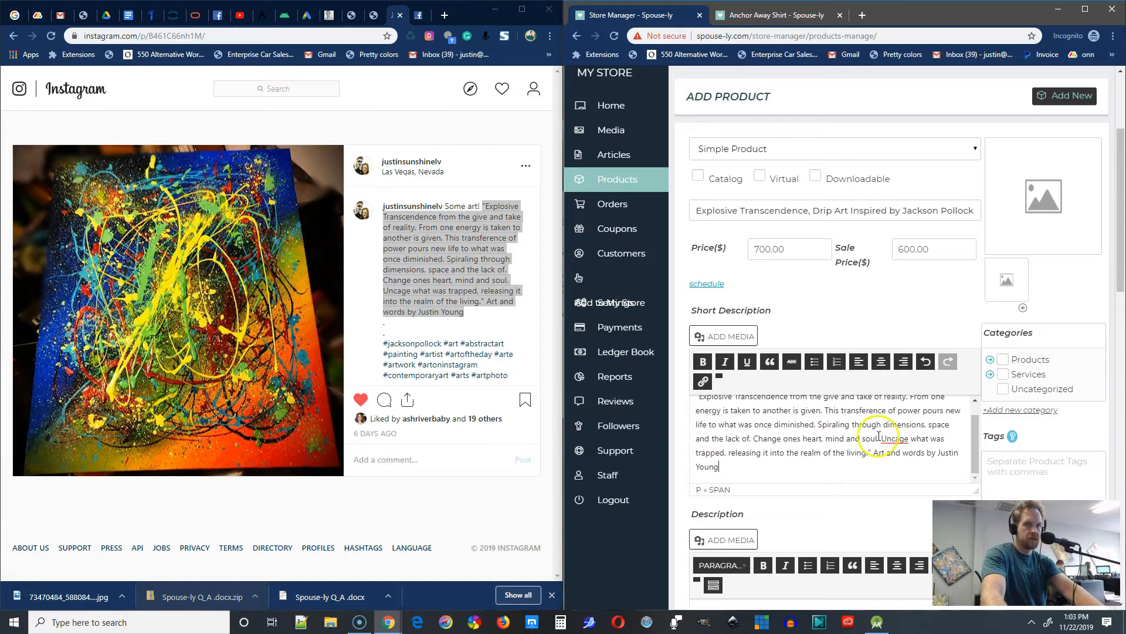
click(755, 362)
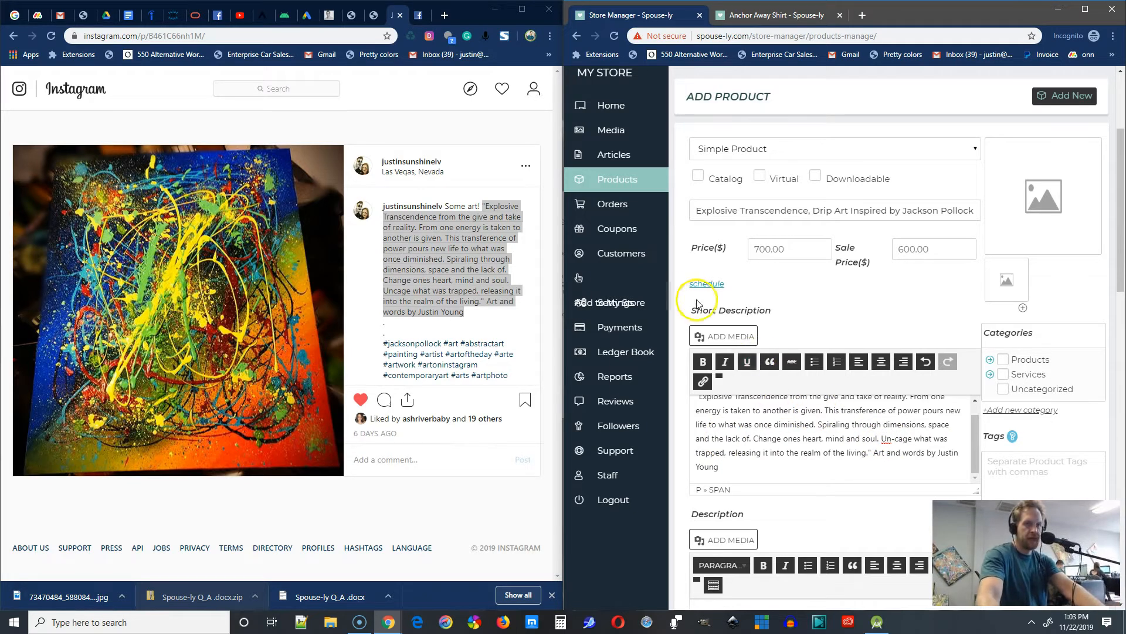
click(890, 453)
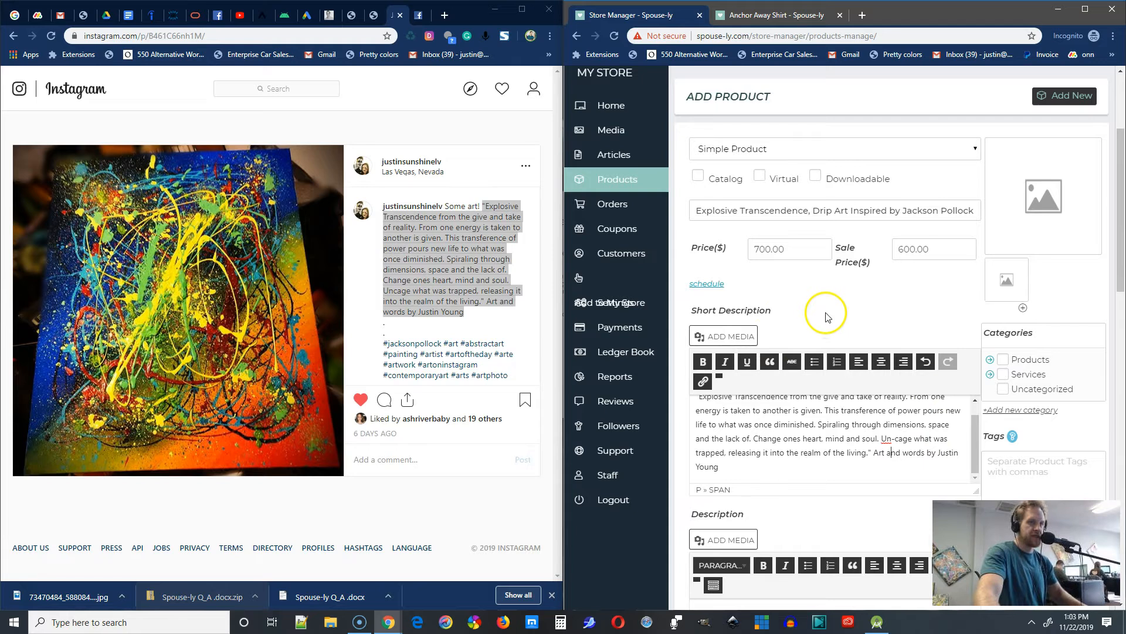
Enter the painting's dimensions in the Description on separate lines: Height: 30", Width: 24", depth: 1"
scroll(825, 312, down, 5)
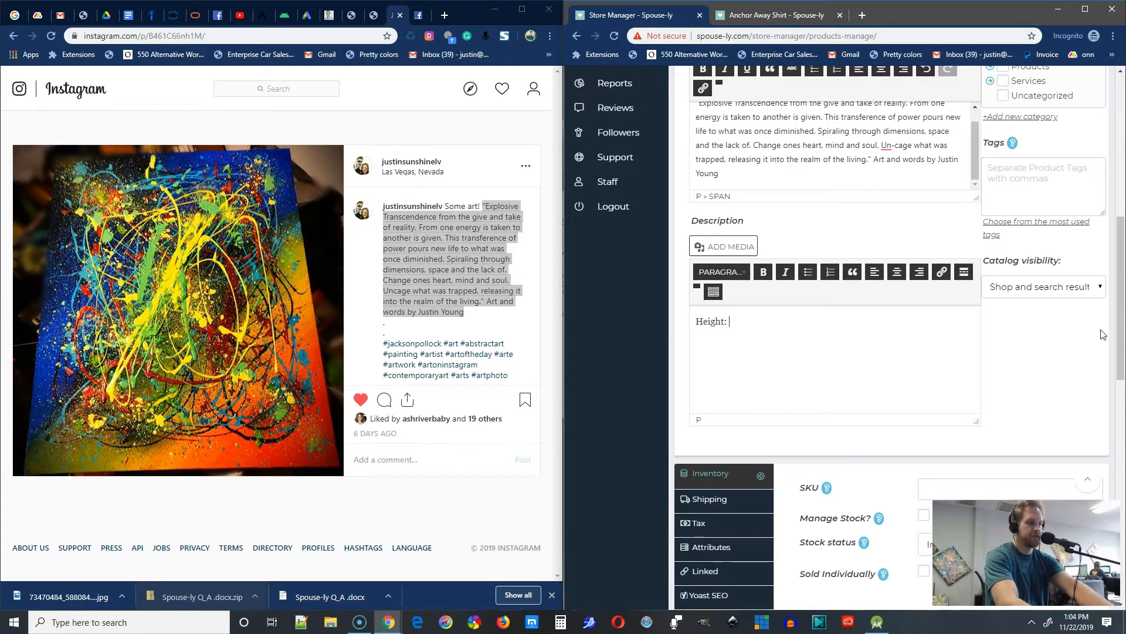
text(0)
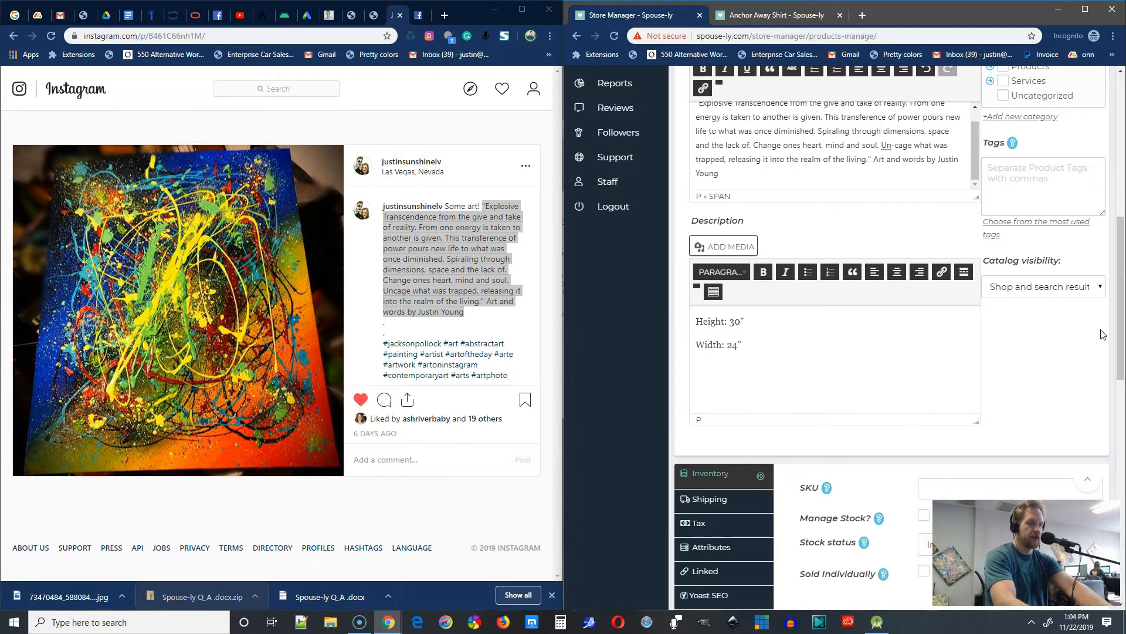
text(epth: 1")
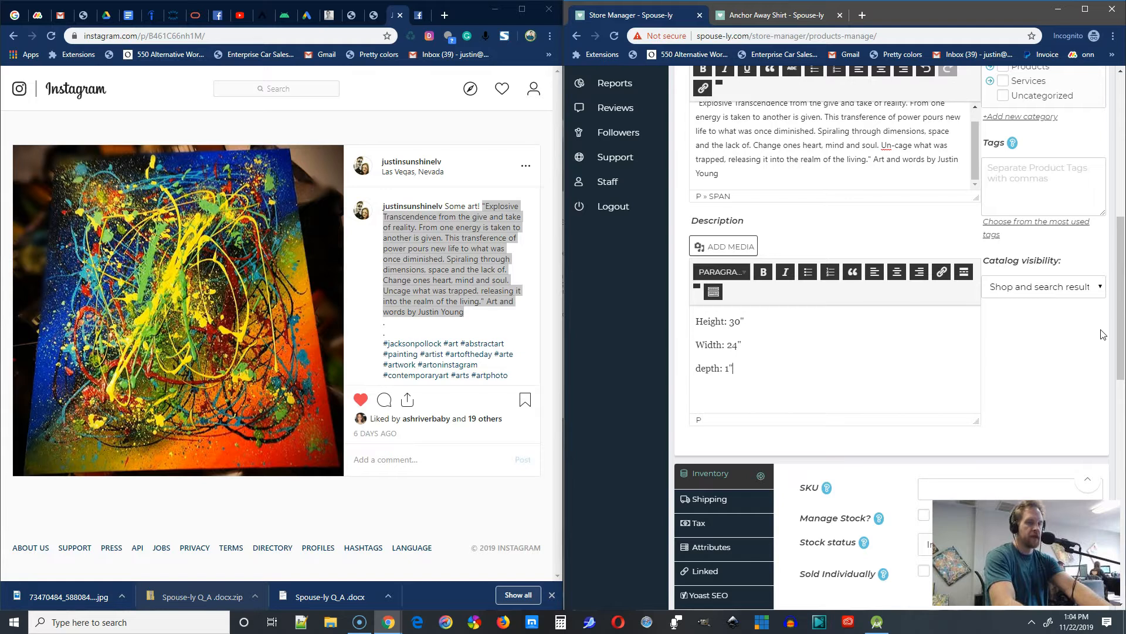
Add a bold "Details:" heading above the dimensions in the Description
click(699, 322)
key(Return)
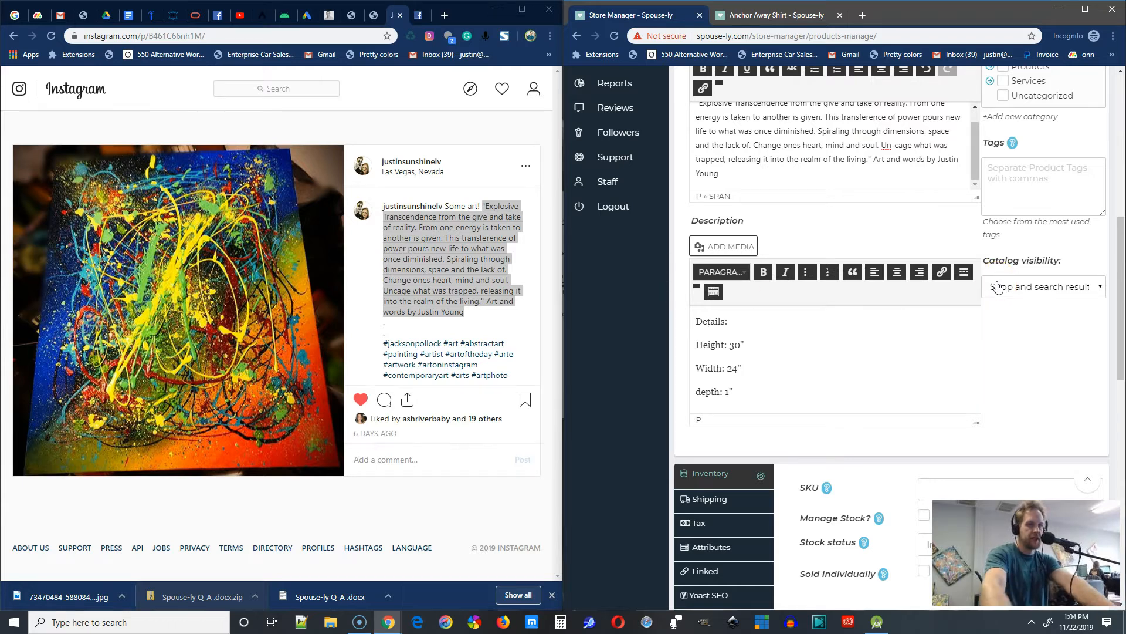
click(743, 319)
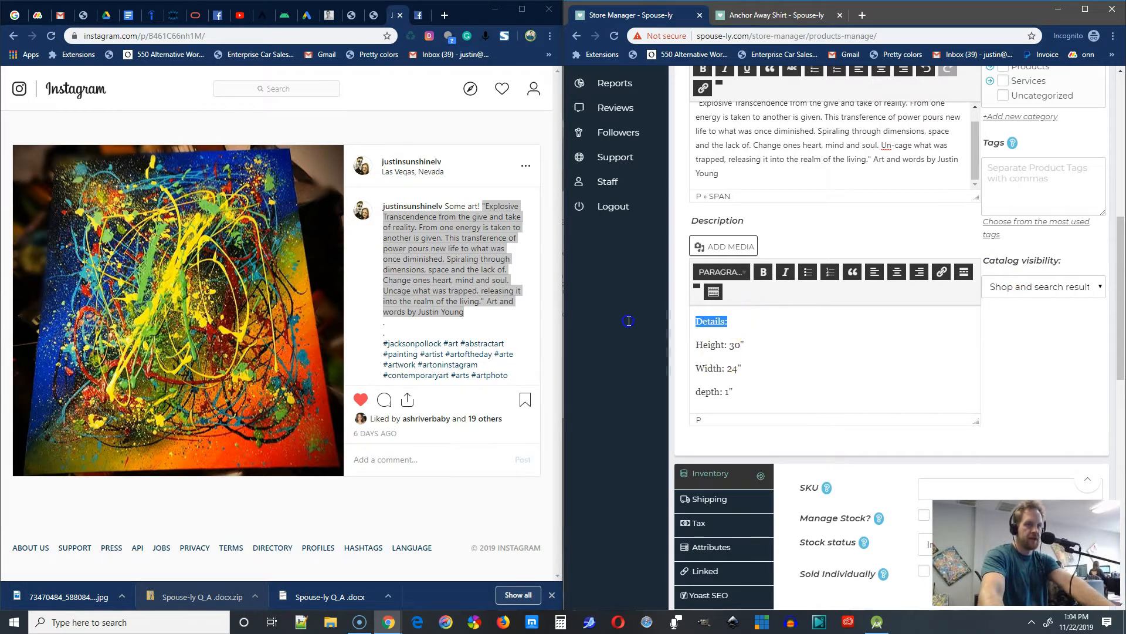
click(763, 272)
click(750, 326)
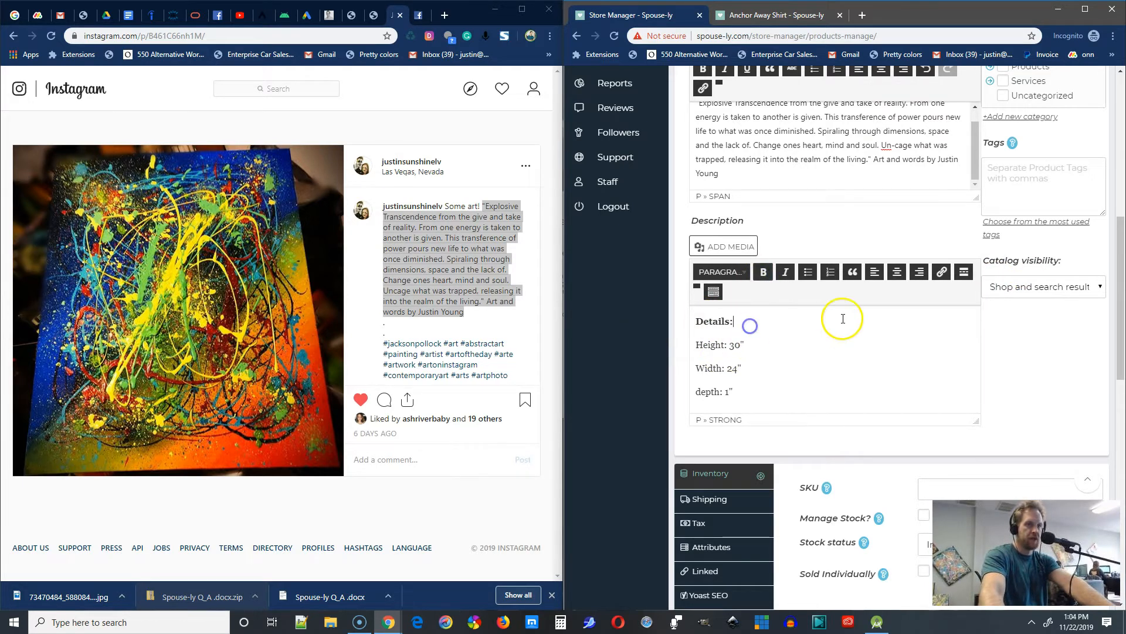
Add the heading text "About The Piece:" on a new line below the depth in the Description
scroll(843, 319, down, 2)
click(743, 275)
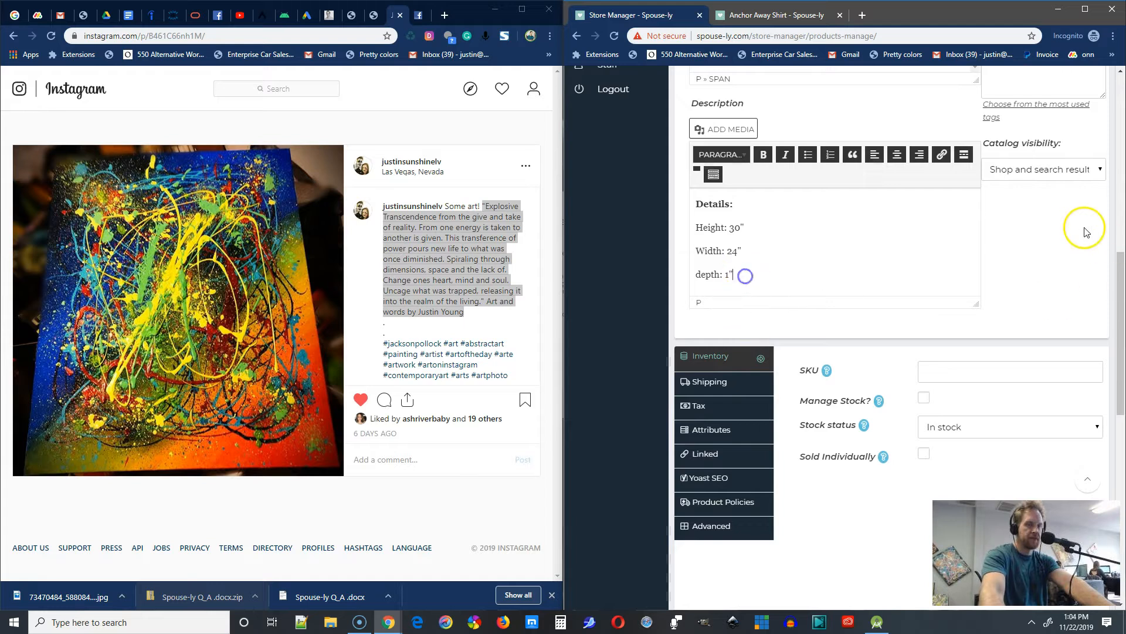
key(Return)
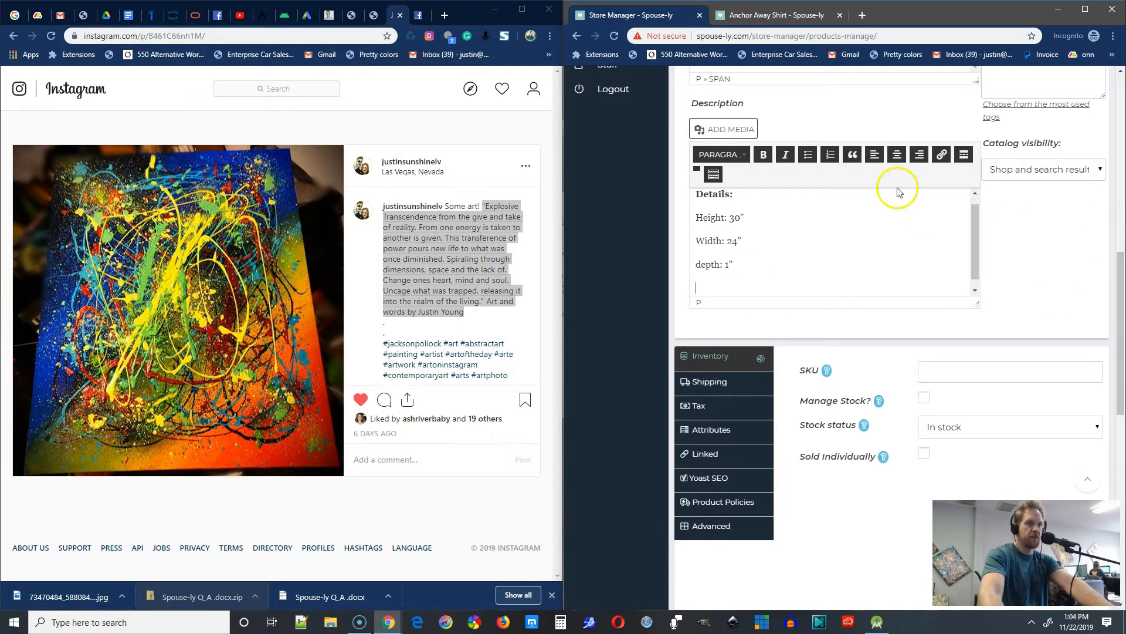
scroll(782, 221, up, 6)
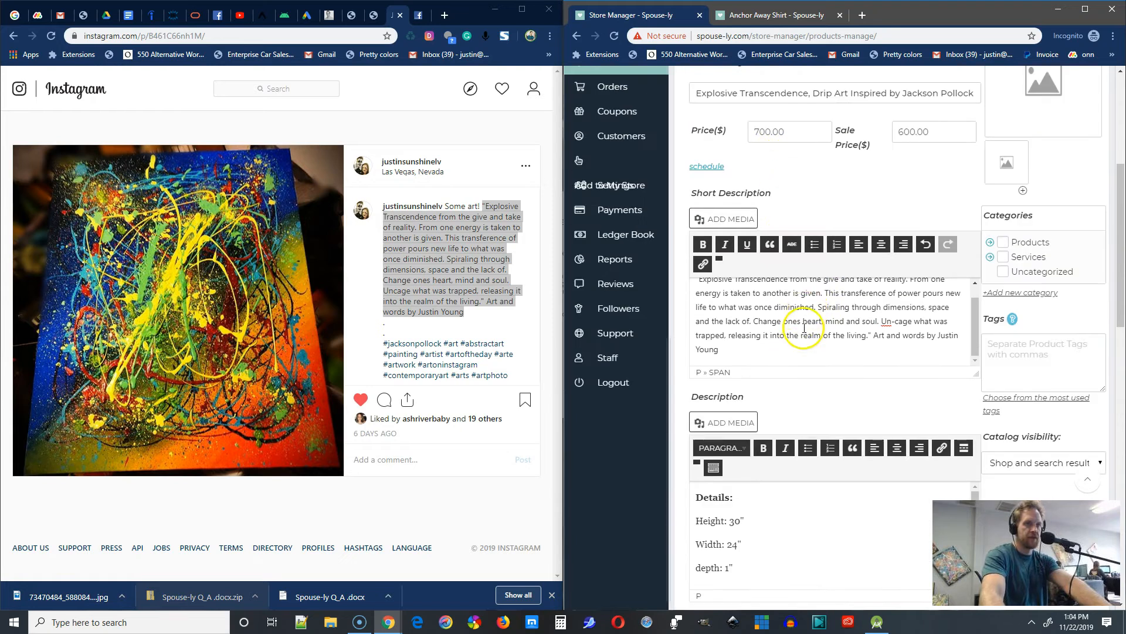
scroll(809, 338, up, 1)
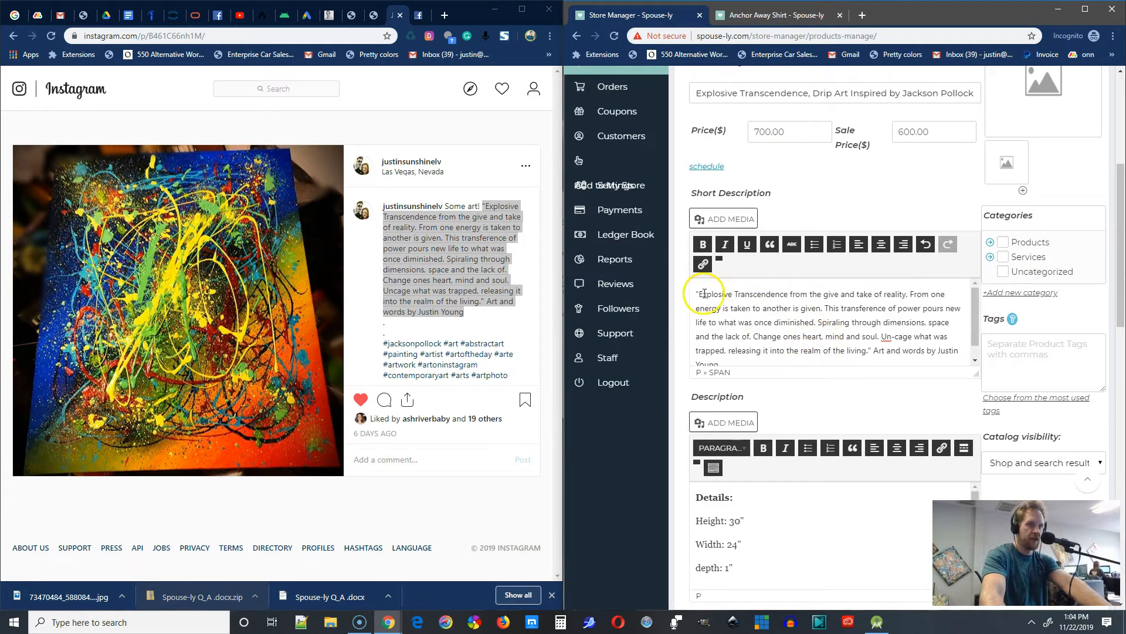
drag(704, 293, 837, 377)
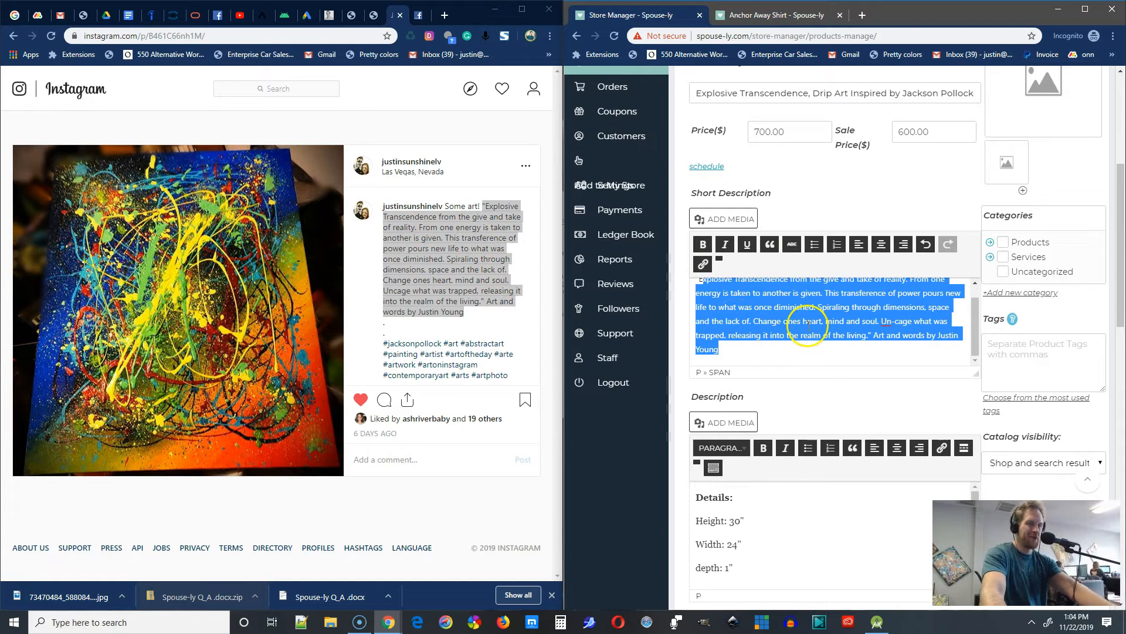
scroll(788, 327, up, 1)
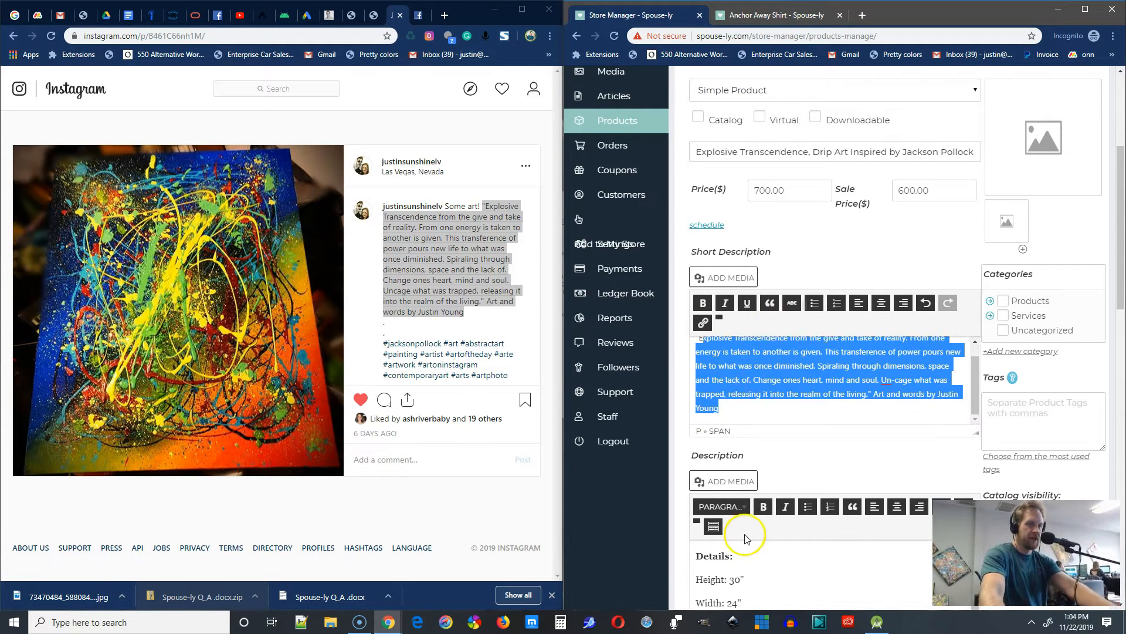
scroll(747, 539, down, 4)
click(750, 399)
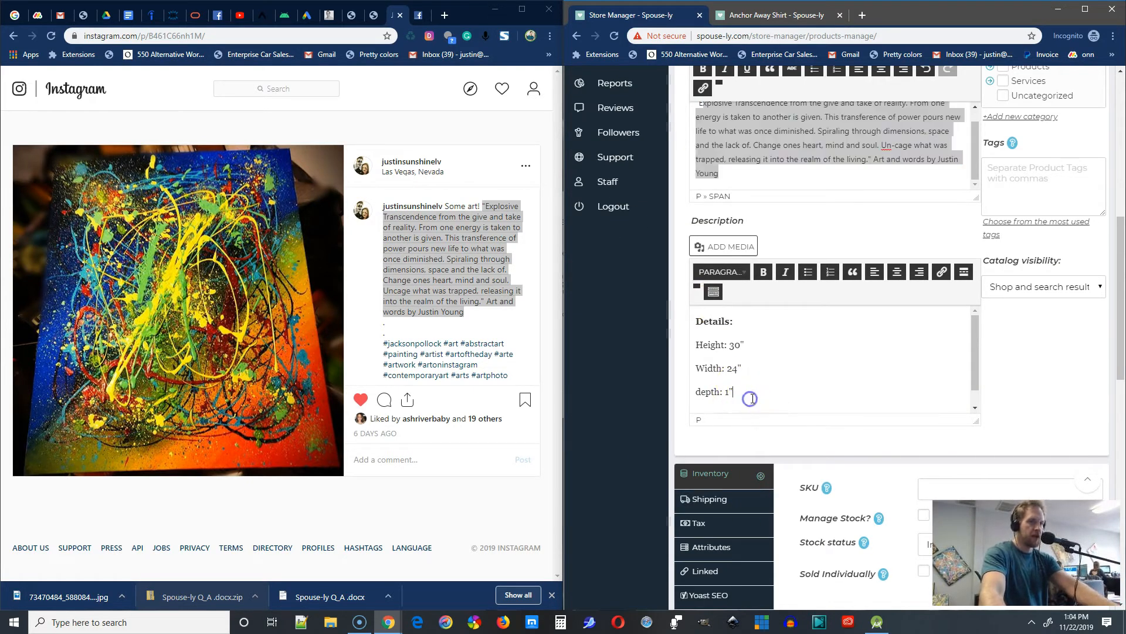
scroll(772, 359, down, 1)
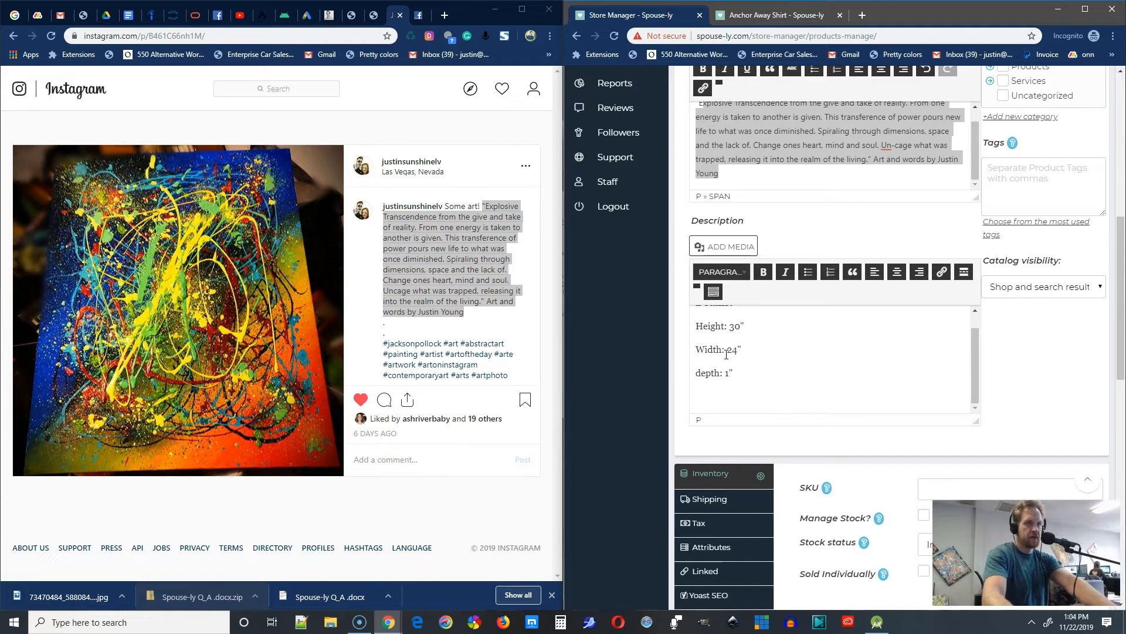
scroll(763, 381, up, 1)
scroll(733, 358, down, 1)
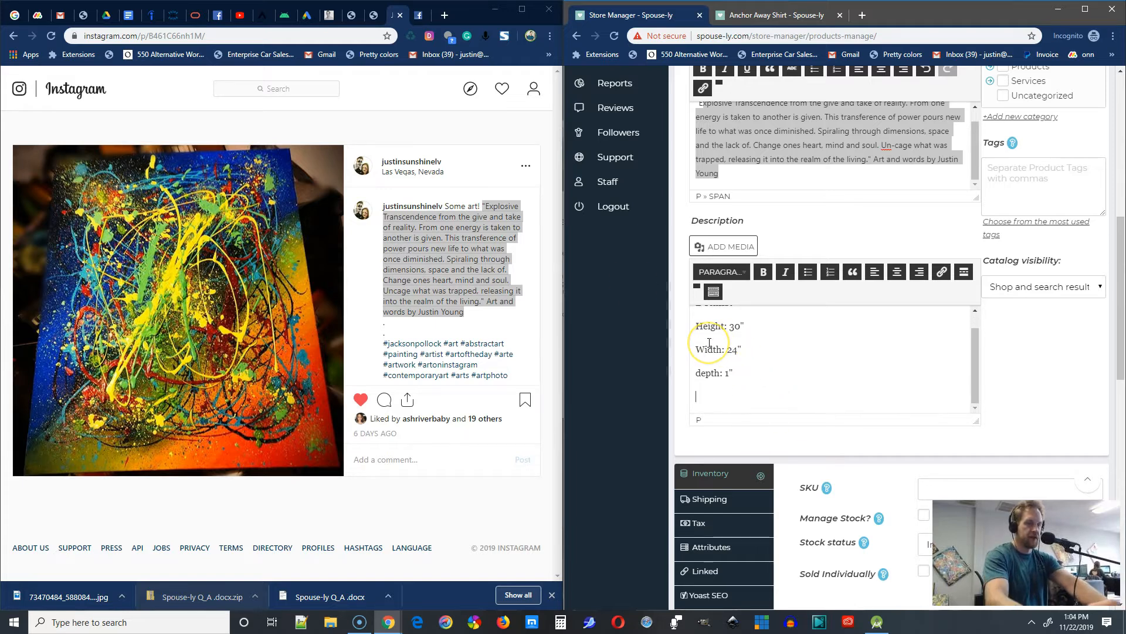
text(About The Piece:)
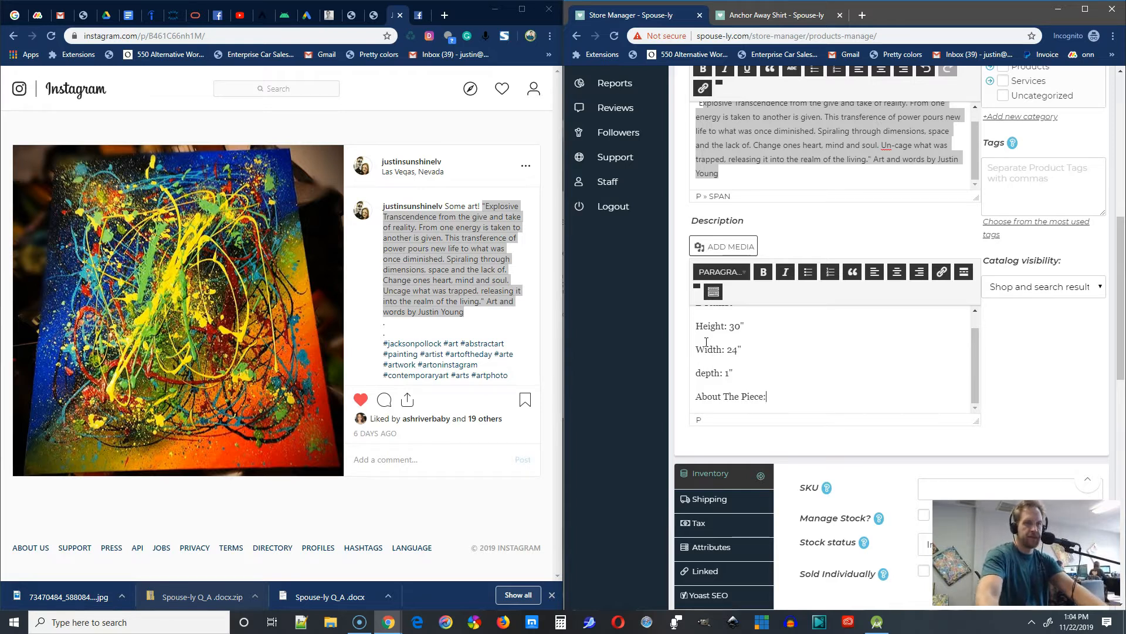
triple_click(756, 396)
text("Explosive Transcendence from the give and take of reality. From one energy is taken to another is given. This transference of power pours new life to what was once diminished. Spiraling through dimensions, space and the lack of. Change ones heart, mind and soul. Uncage what was trapped, releasing it into the realm of the living." Art and words by Justin Young)
key(ctrl+z)
Make the "About The Piece:" heading bold in the Description
drag(787, 396, 672, 400)
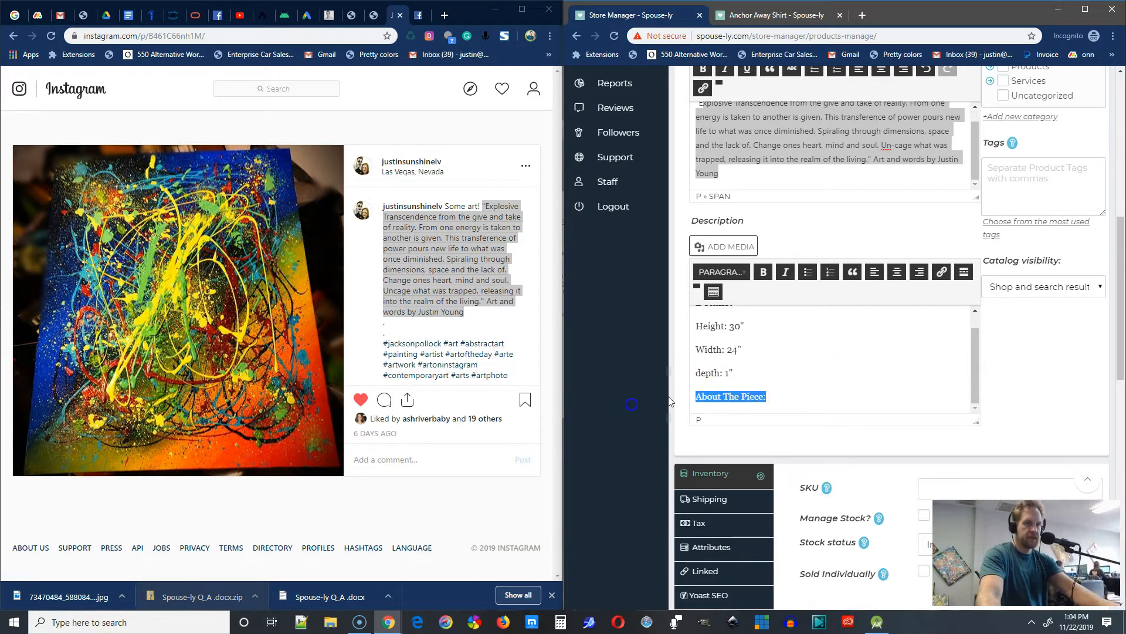
click(763, 272)
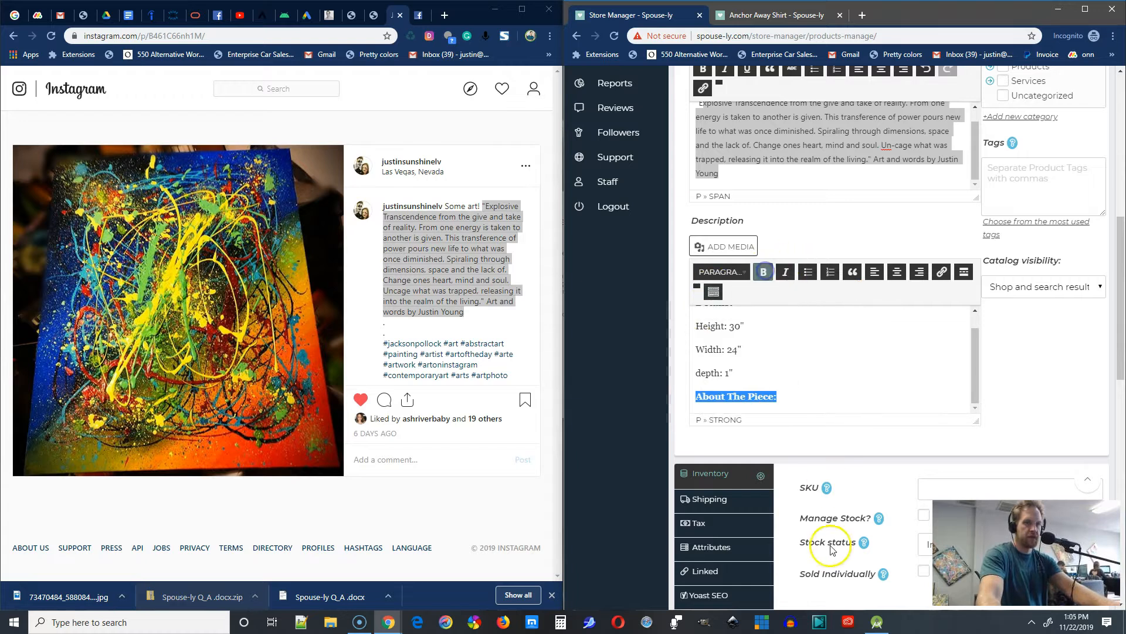
click(826, 402)
Write "This an abstract painting done in acrylic." on a new line under the "About The Piece:" heading
key(Return)
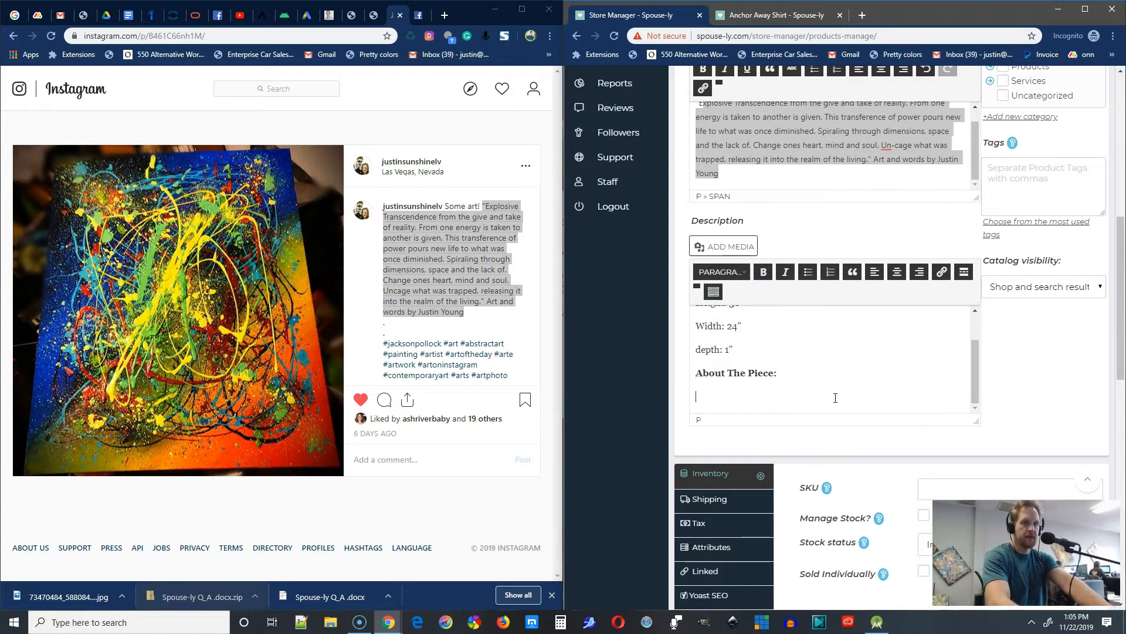
text(This and)
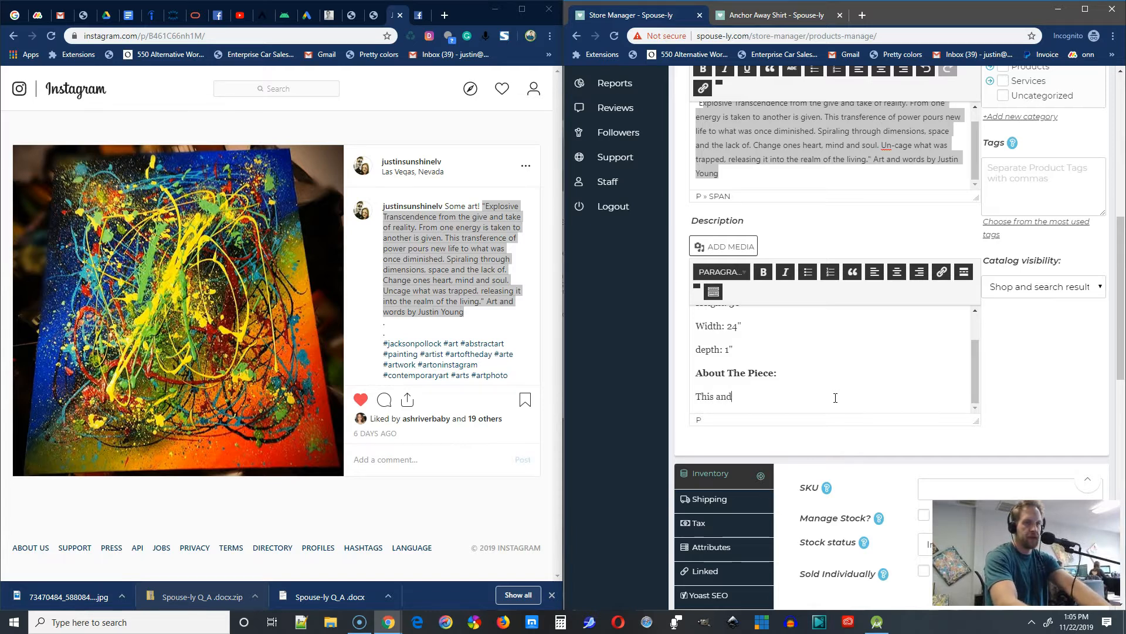
key(BackSpace)
text( abstract painting done in acrylic)
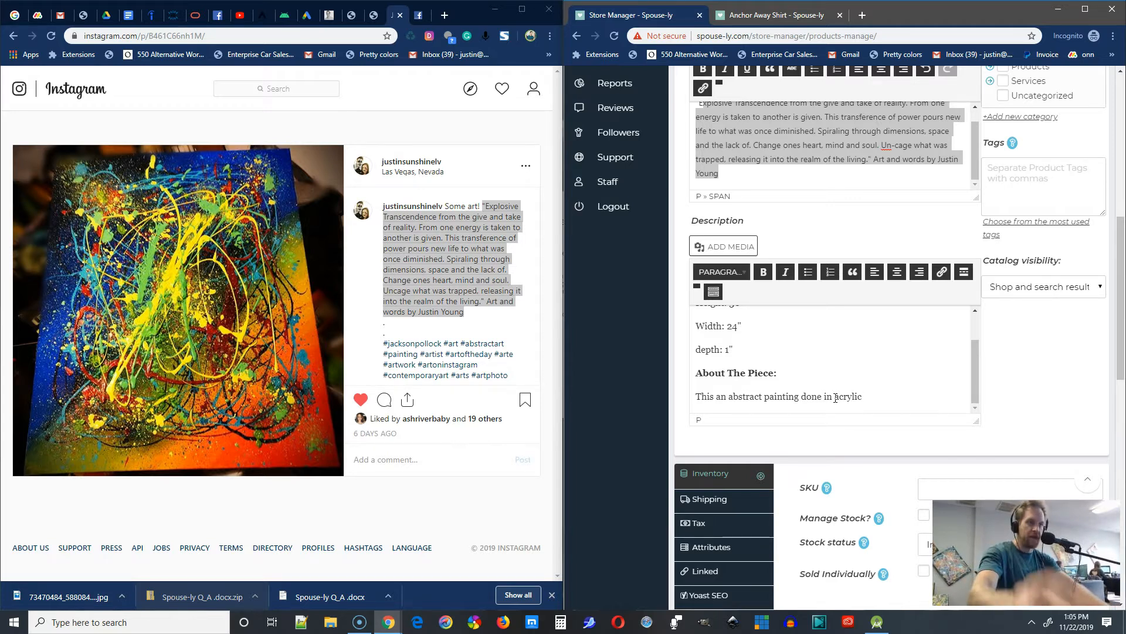
text(.)
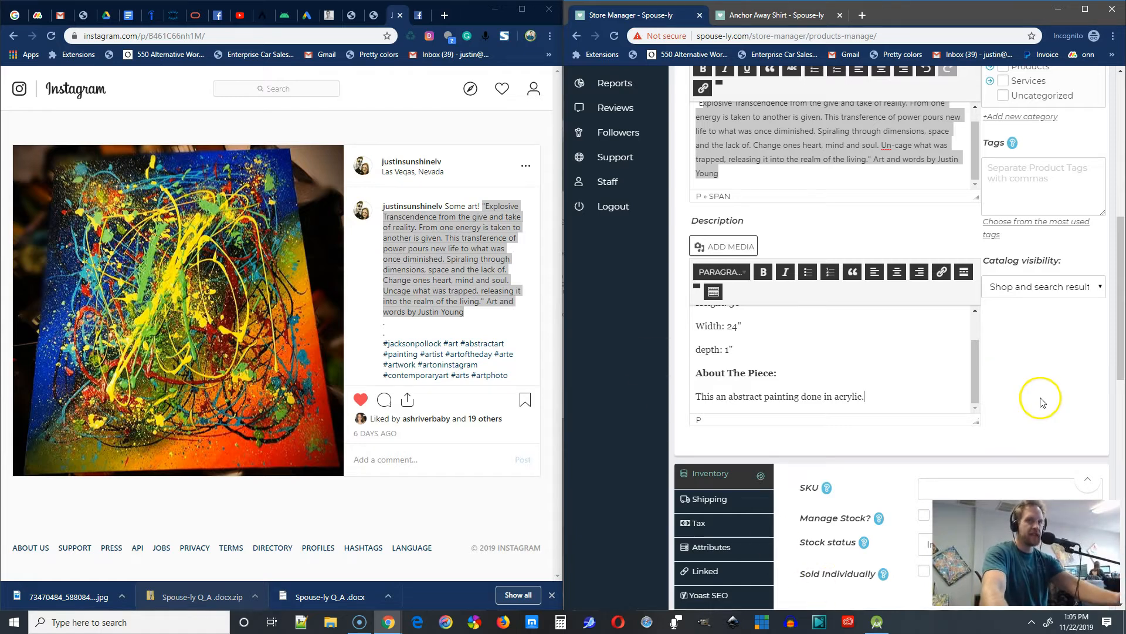
scroll(1041, 254, up, 3)
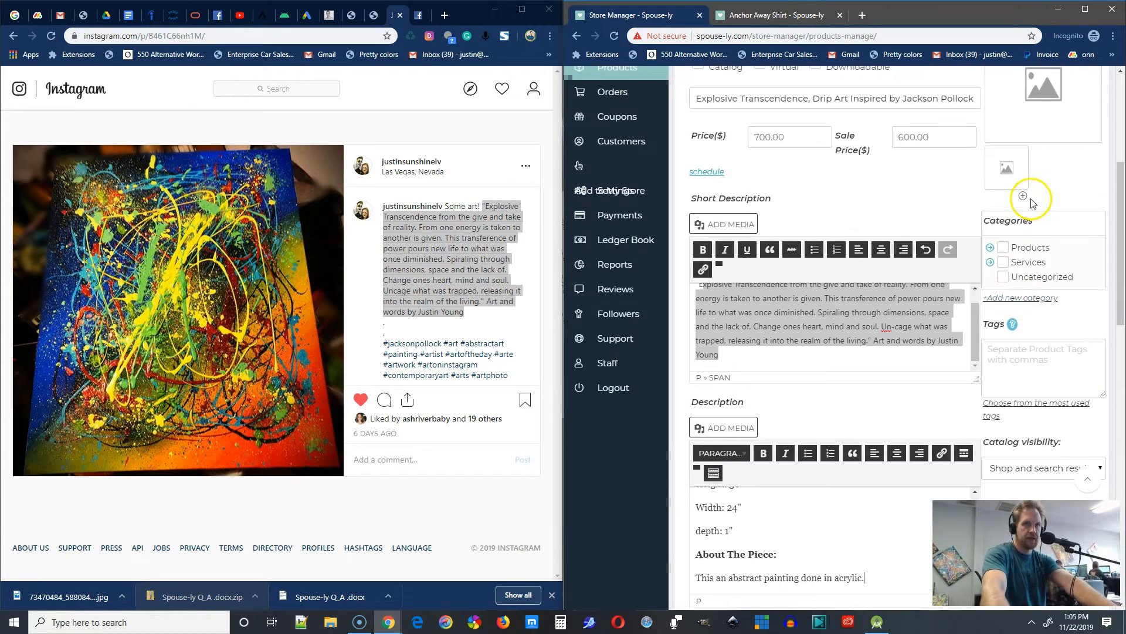
Look over the product form's description, inventory settings, categories and image placeholders
scroll(742, 302, up, 5)
scroll(742, 311, down, 6)
scroll(824, 262, down, 4)
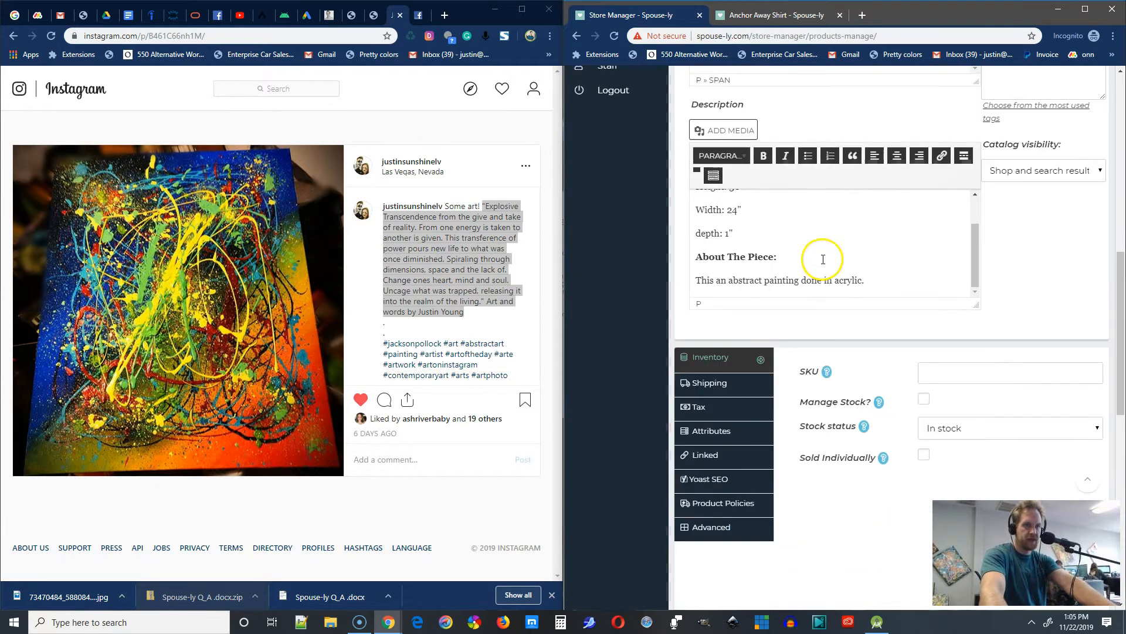
scroll(787, 225, up, 1)
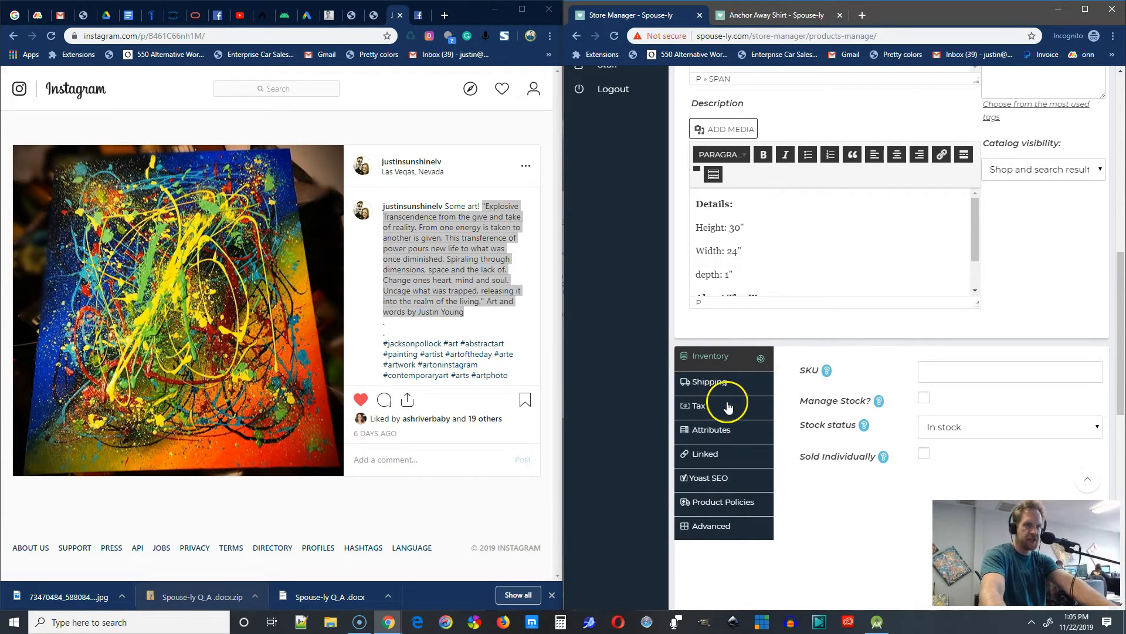
scroll(910, 322, up, 5)
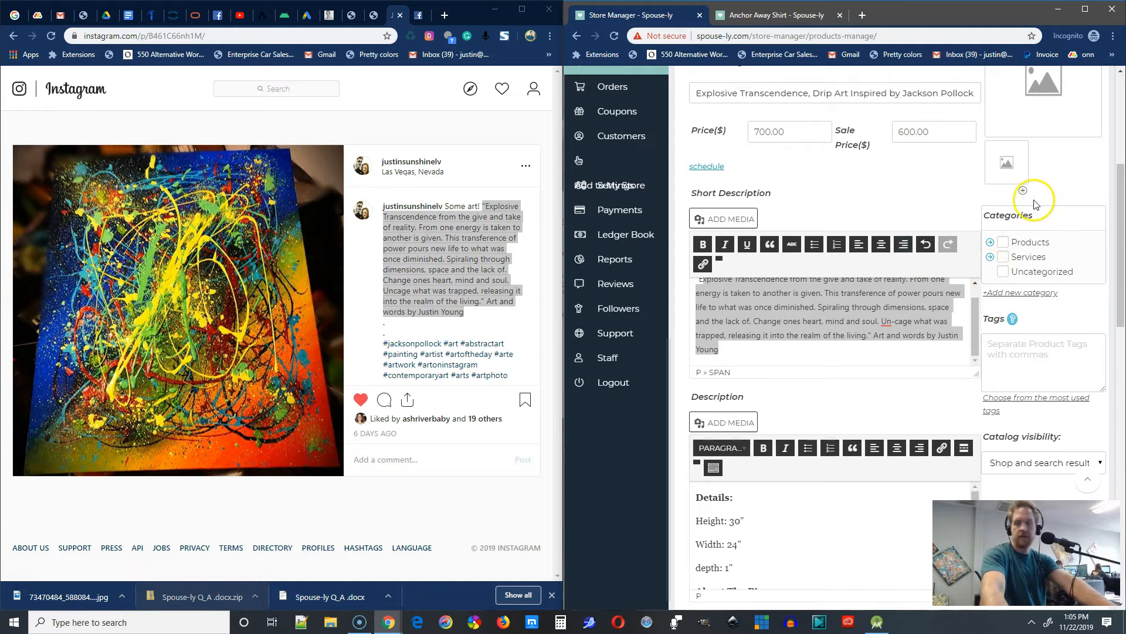
scroll(915, 292, up, 1)
scroll(1032, 223, up, 2)
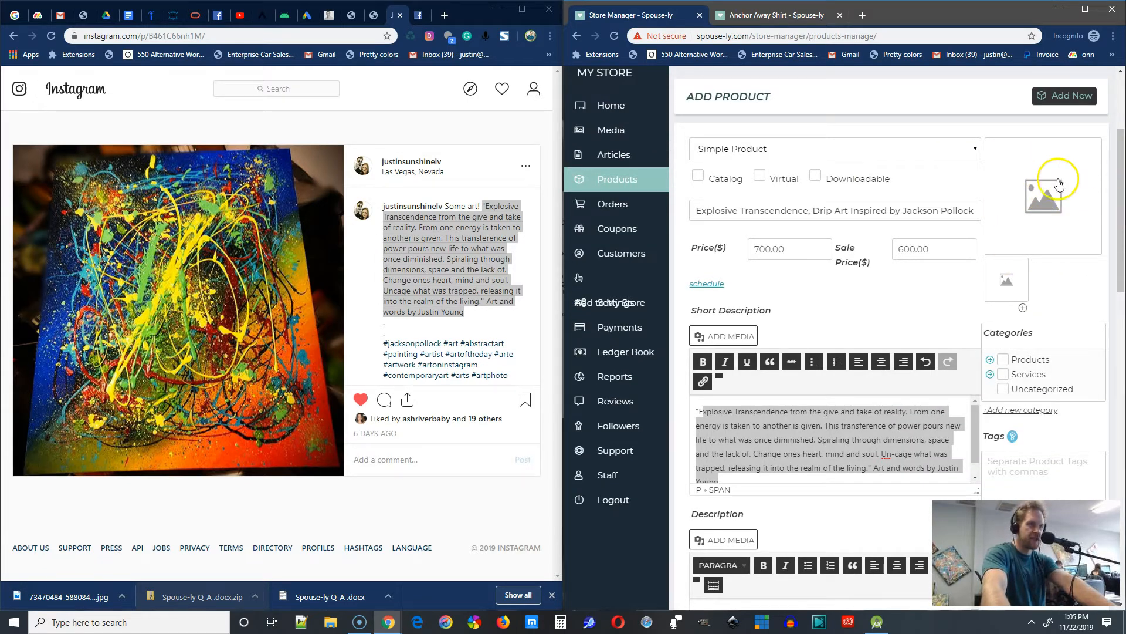
Examine how the Anchor Away Shirt product page presents its main image and gallery thumbnails
click(766, 17)
scroll(936, 314, up, 2)
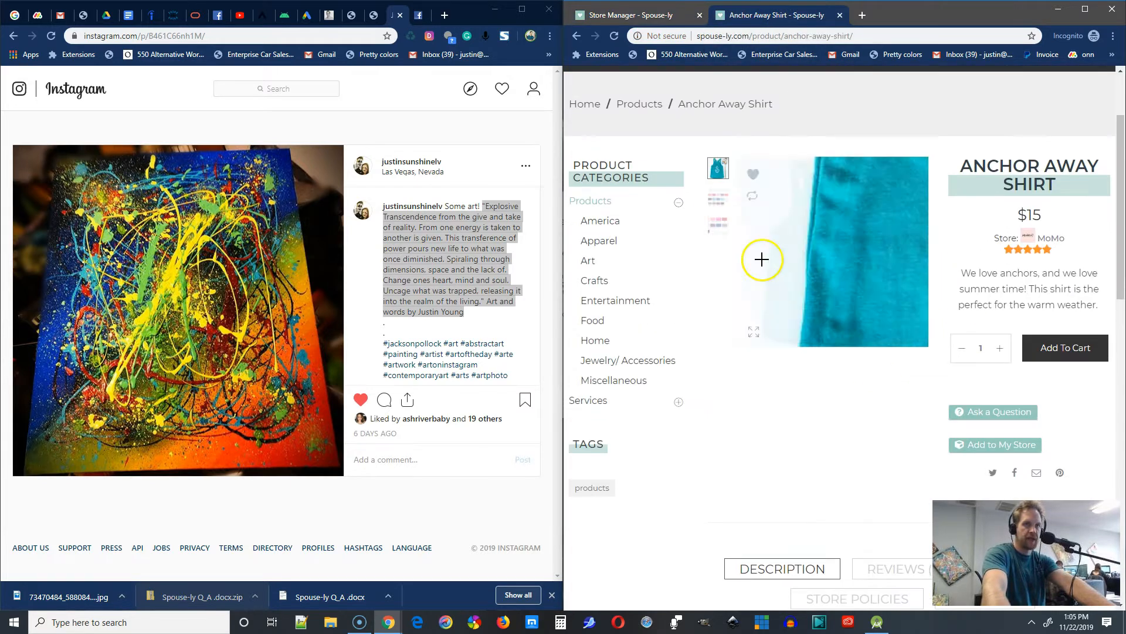
click(643, 15)
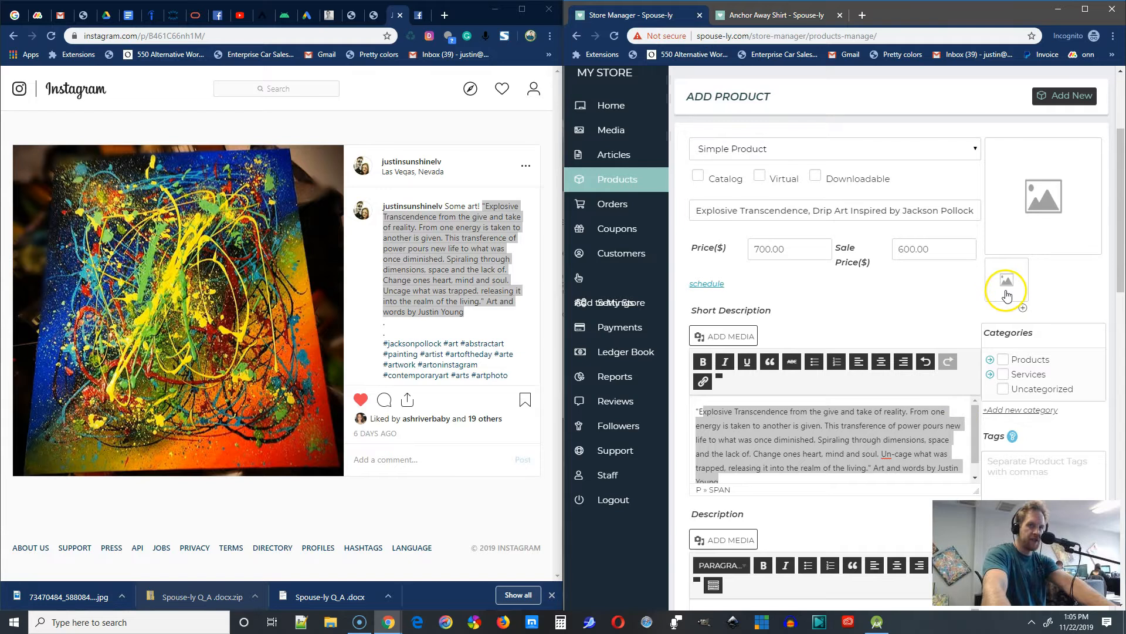
click(743, 15)
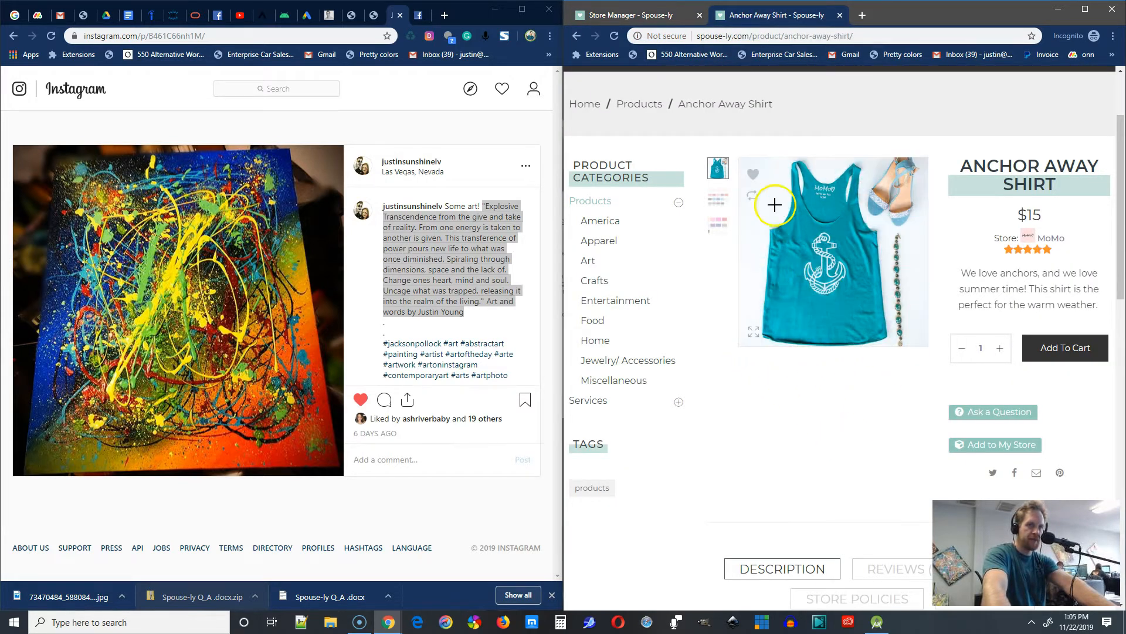
click(718, 197)
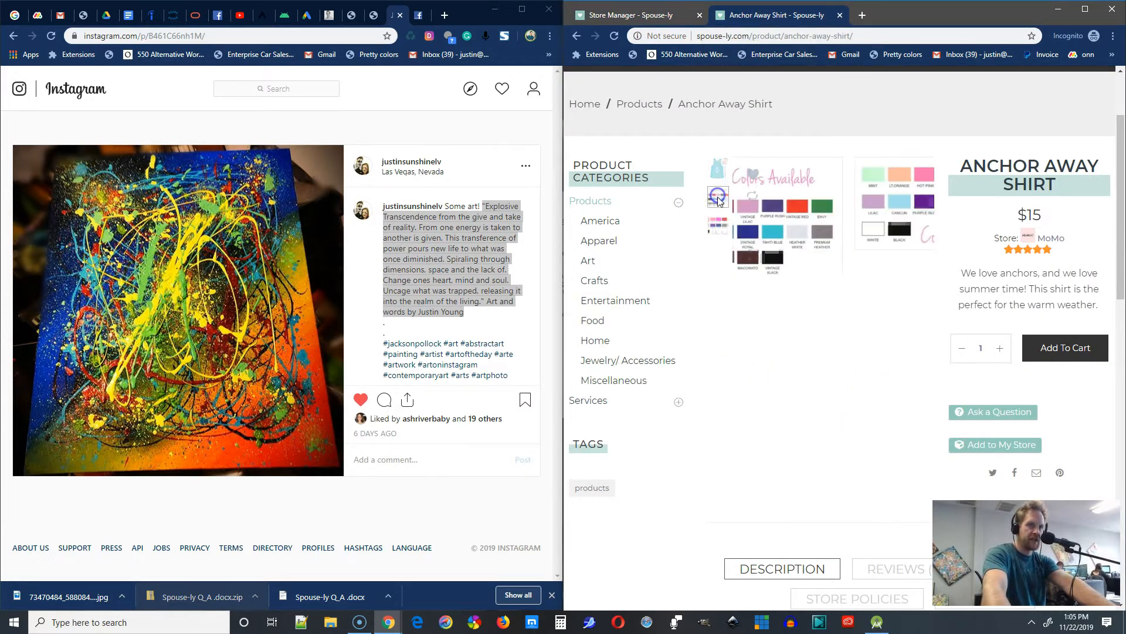
click(719, 169)
click(719, 208)
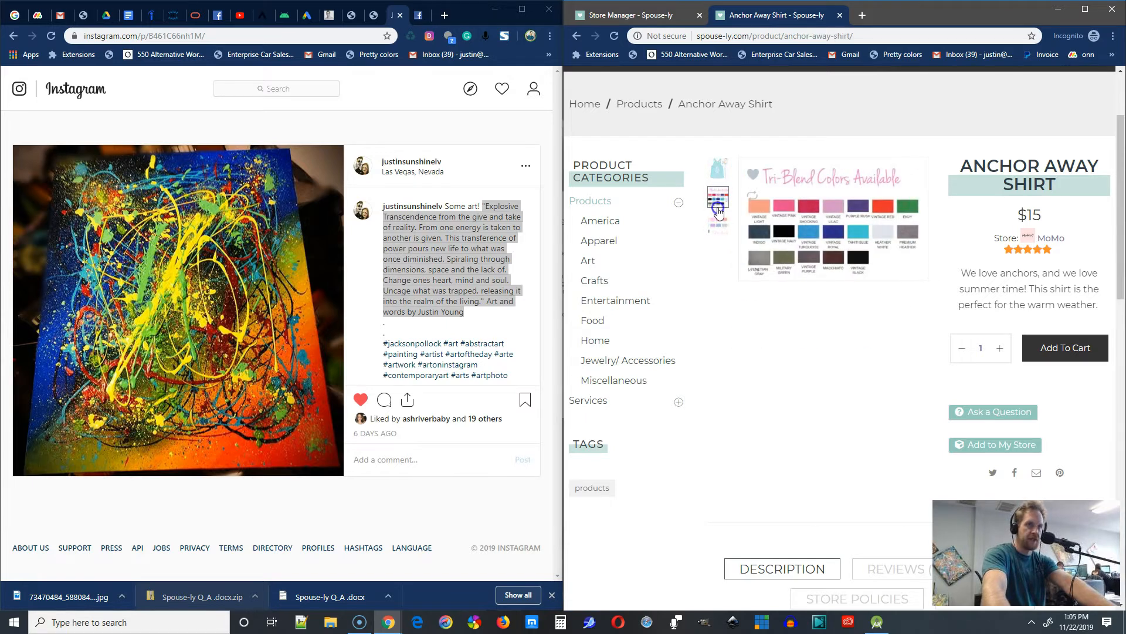
click(717, 224)
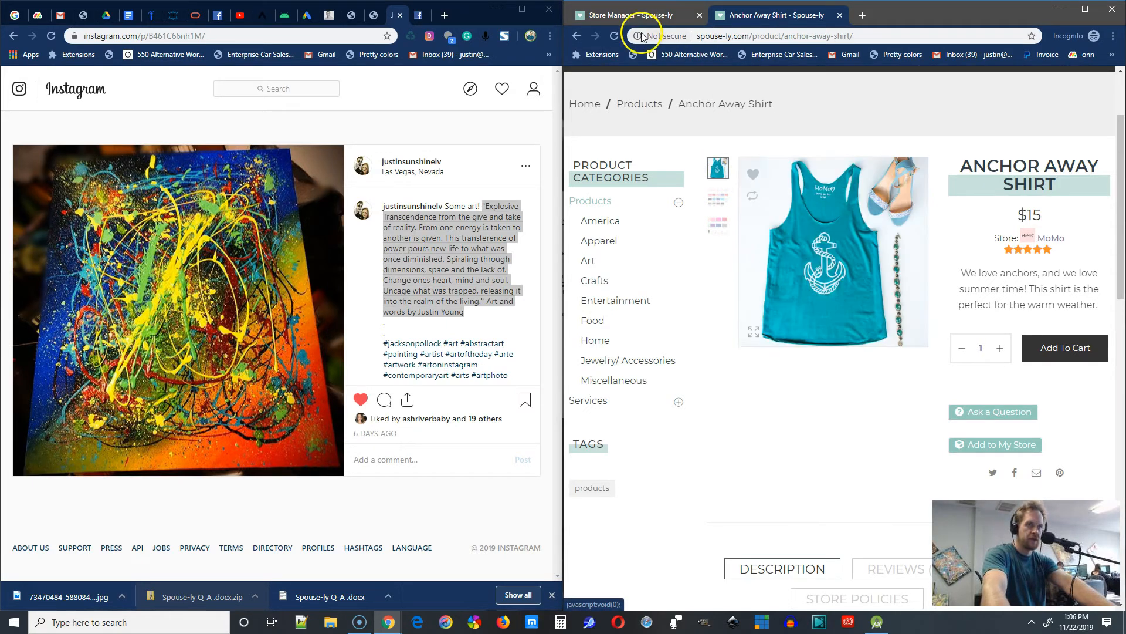
Upload the painting photo from the Desktop folder as the product's featured image and select it in the media library
click(682, 11)
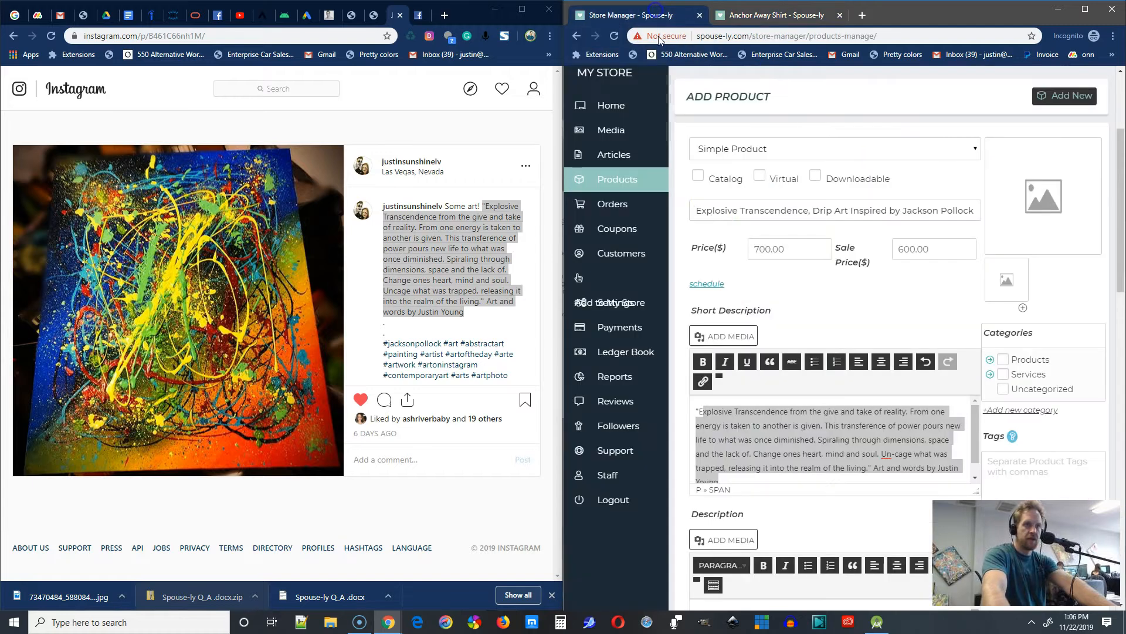
click(1032, 206)
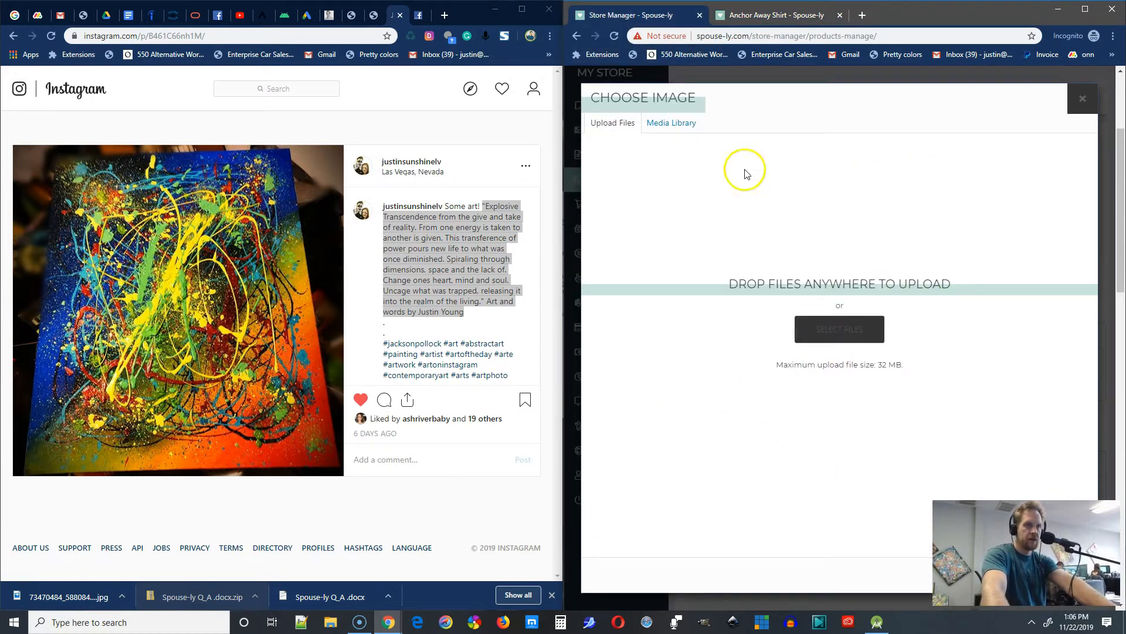
click(841, 340)
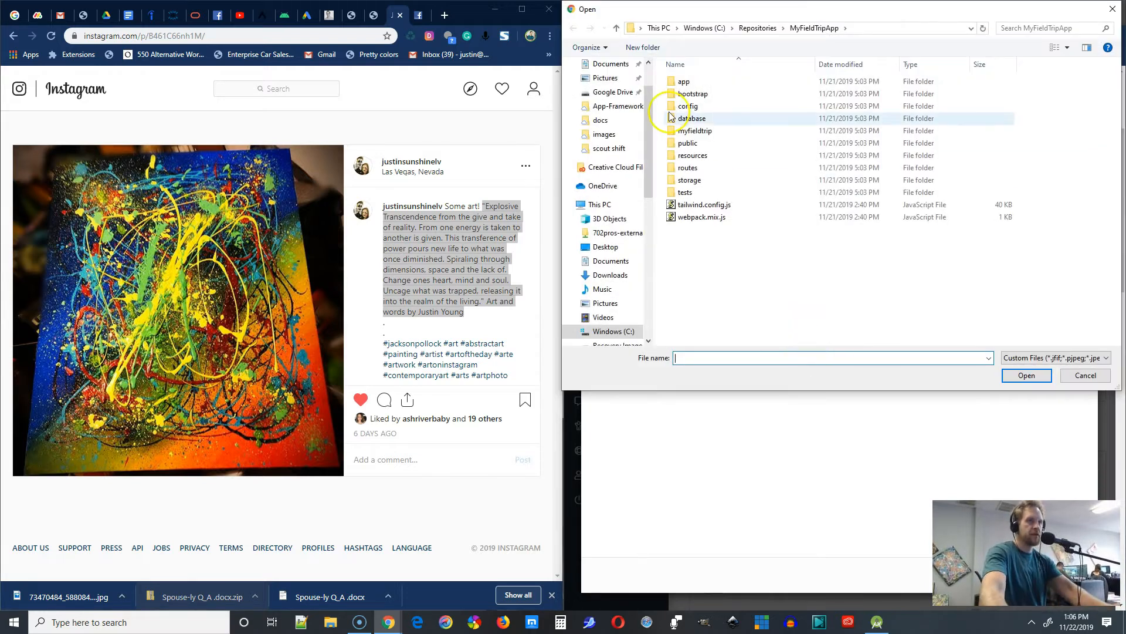
scroll(604, 117, up, 2)
click(605, 87)
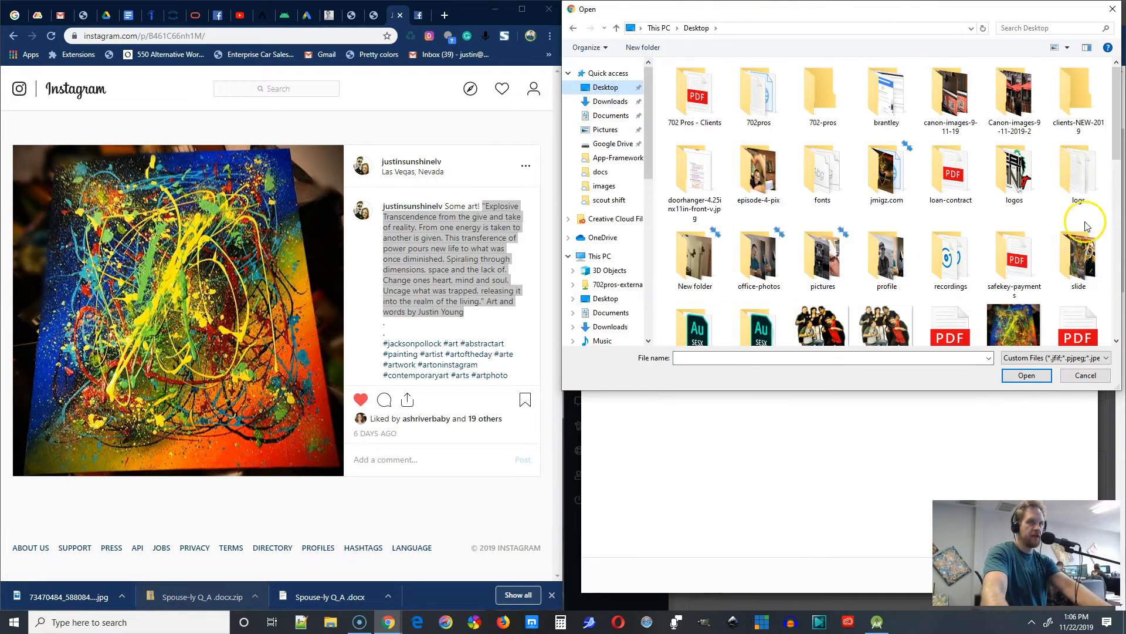
double_click(1015, 320)
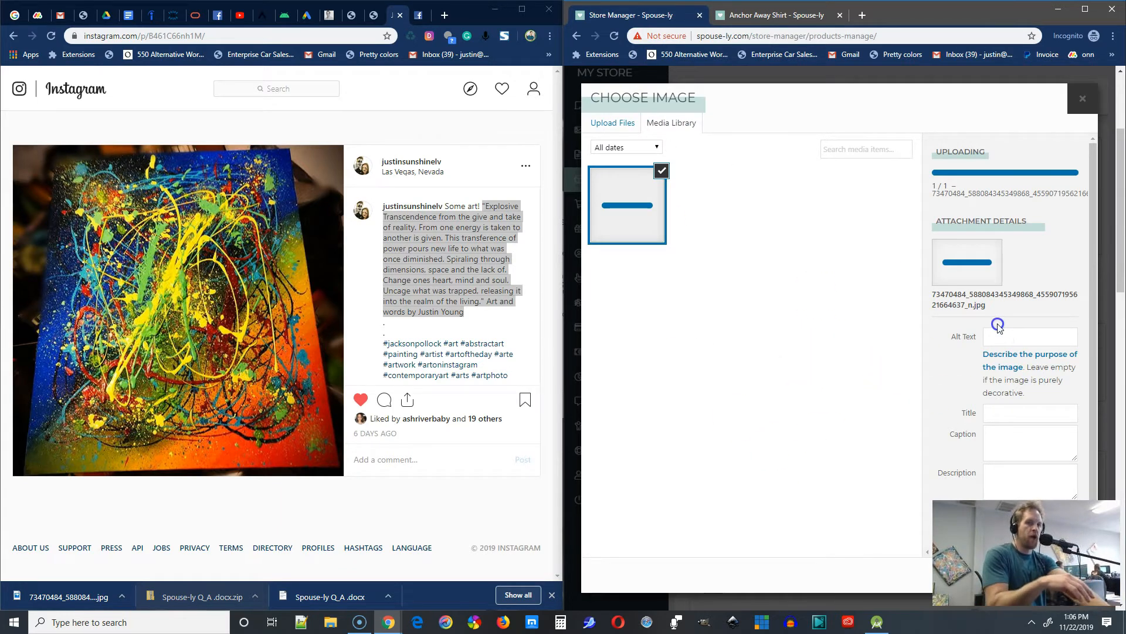
click(604, 205)
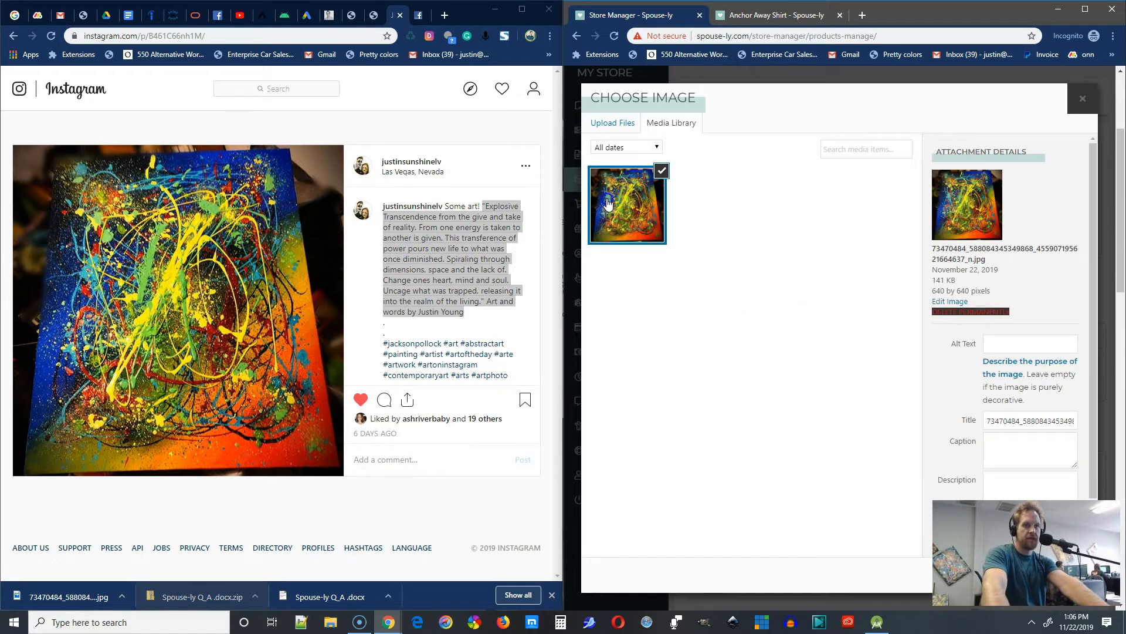
Paste the copied Instagram text into the image's Alt Text and trim it to the opening words "Explosive Transcendence"
click(1054, 342)
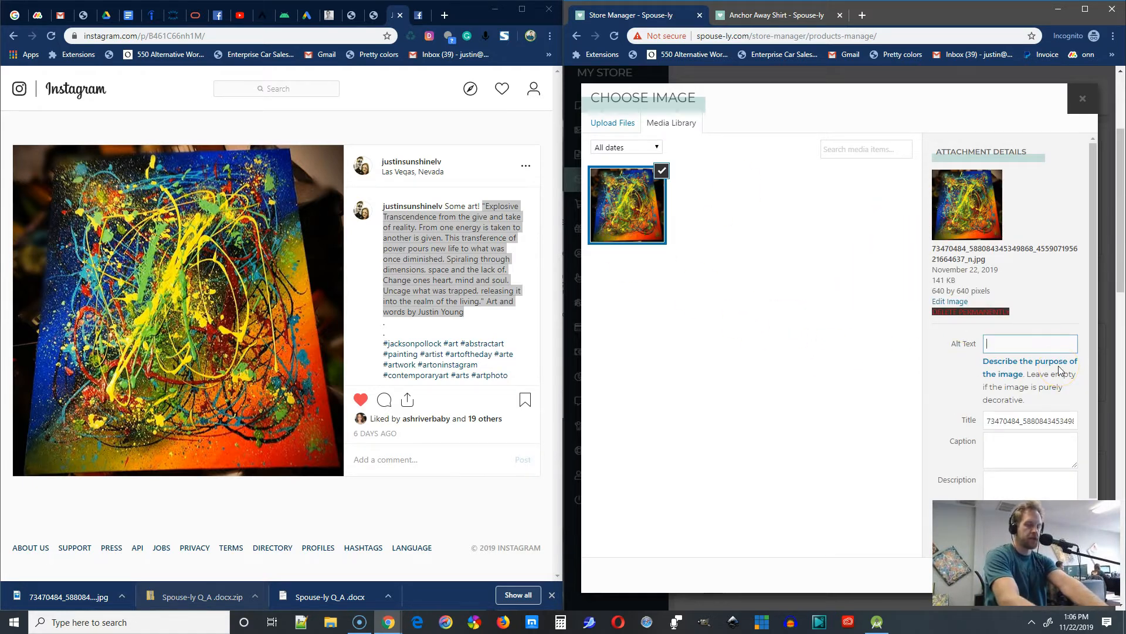
key(ctrl+v)
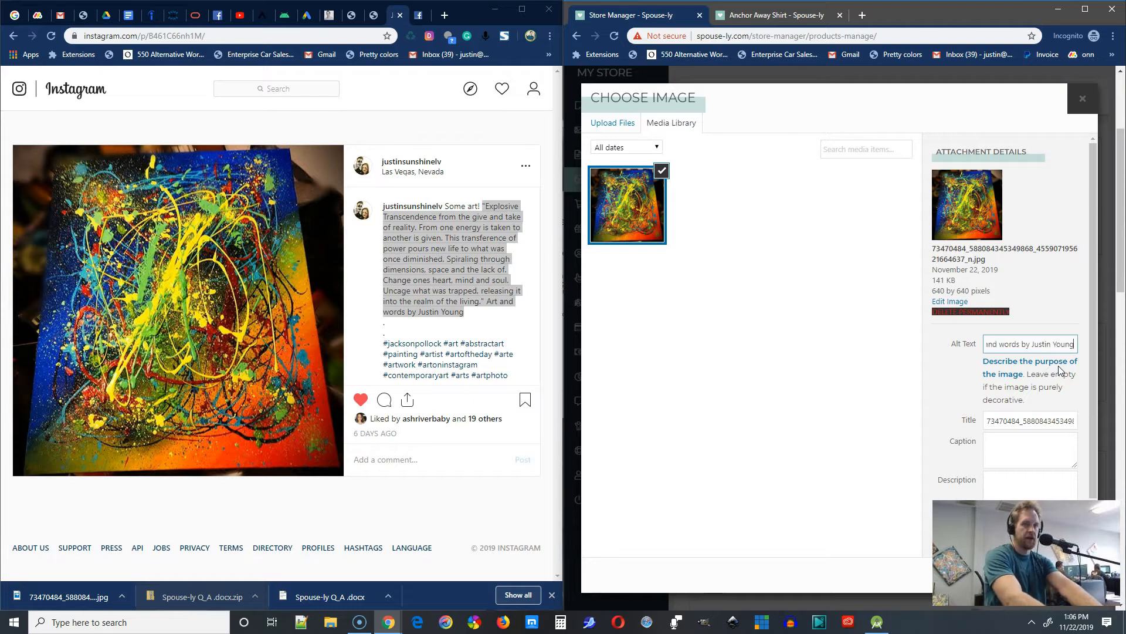
click(1076, 344)
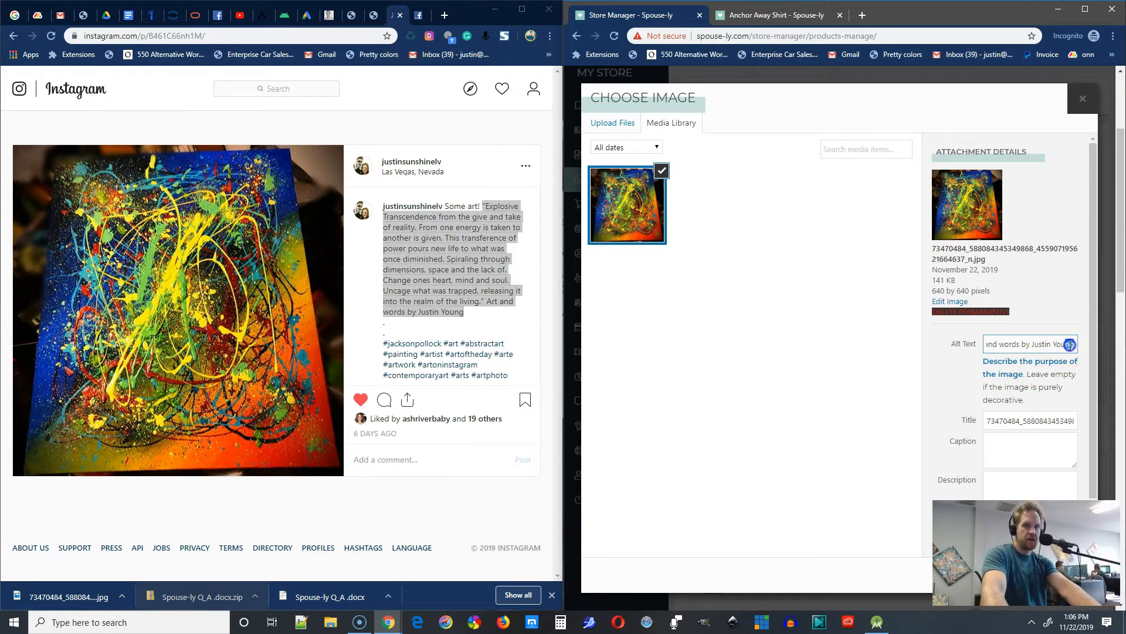
drag(1070, 345, 823, 355)
key(ctrl+c)
drag(927, 344, 1050, 359)
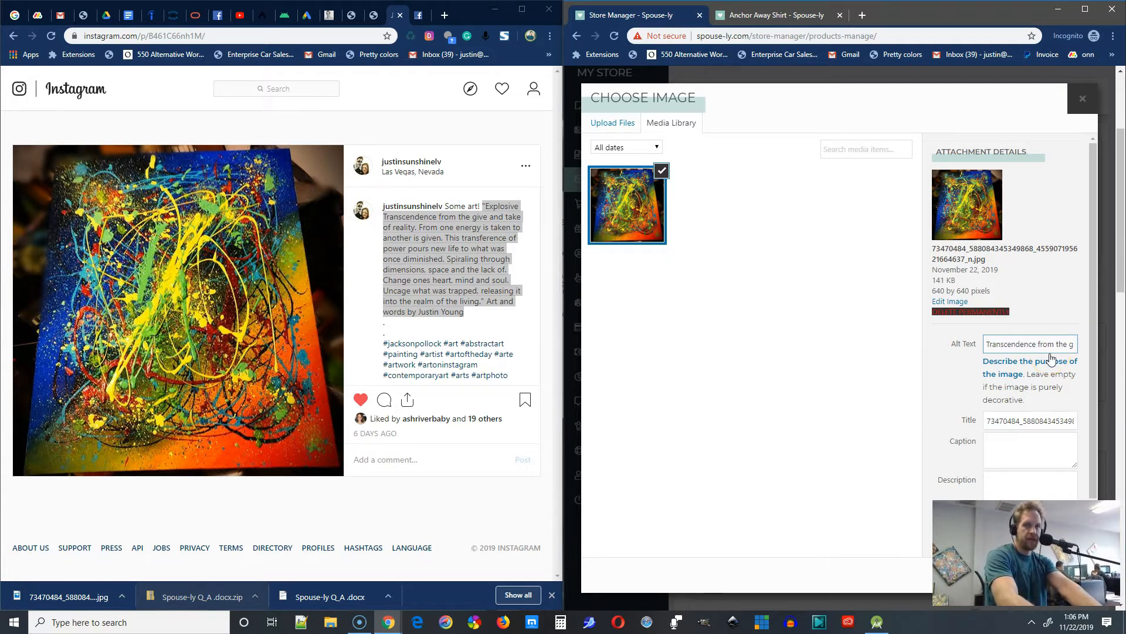
key(BackSpace)
key(BackSpace)
key(BackSpace)
key(BackSpace)
key(BackSpace)
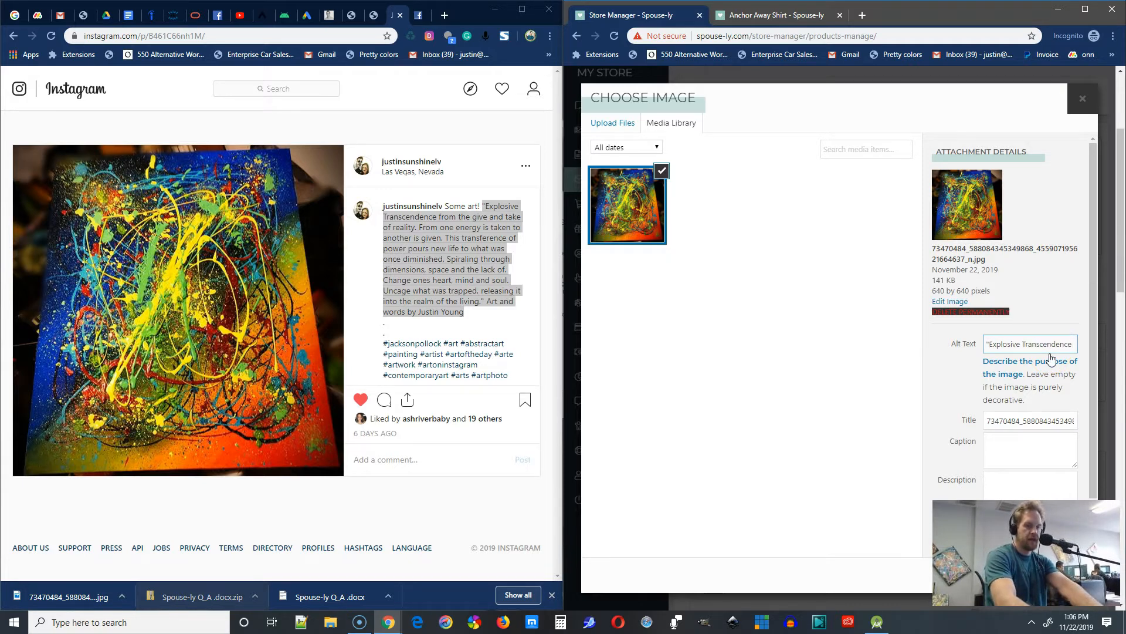
Extend the Alt Text after "Explosive Transcendence" with "- drip acrylic art, inspired by Jackson Pollock Paintings"
text(- drip ac)
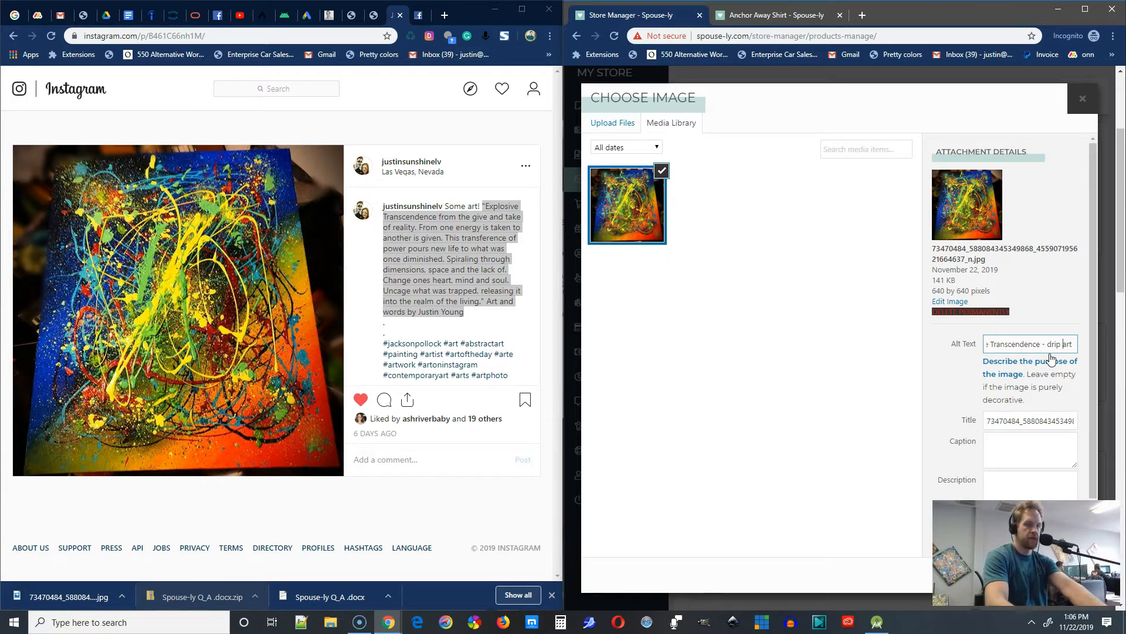
text(ryli)
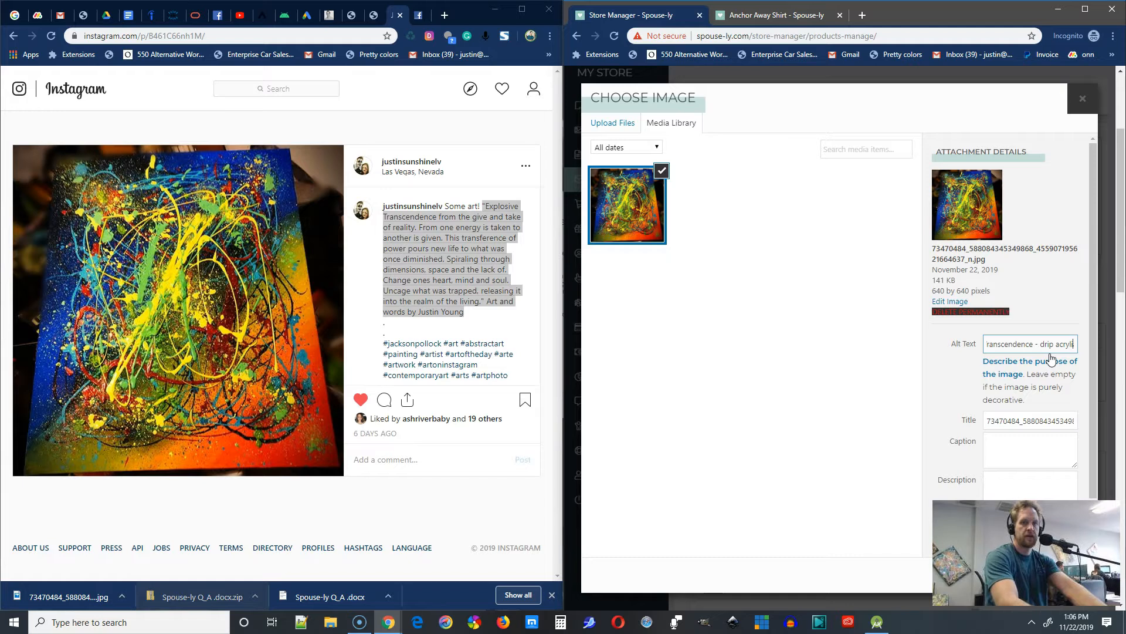
text(c art,)
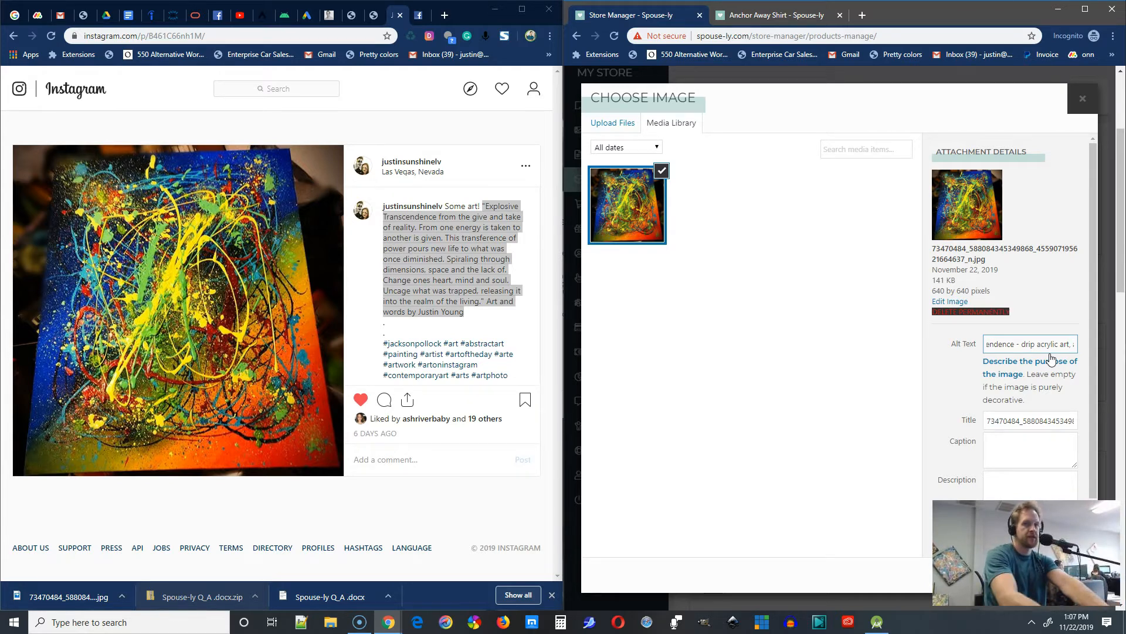
text(a)
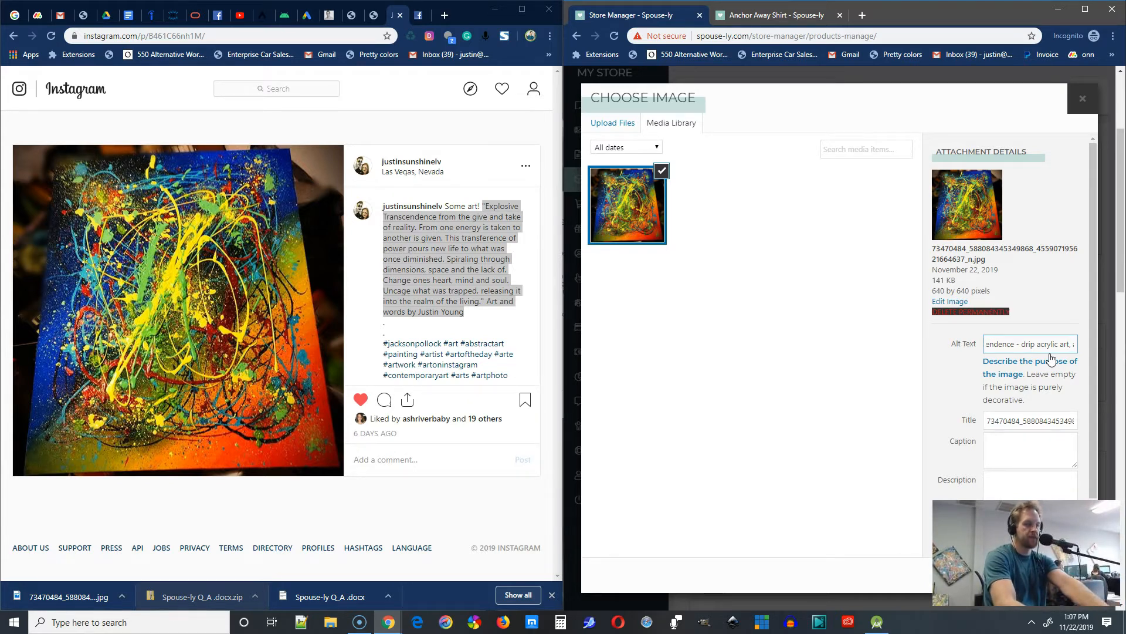
text(spired by Jackson)
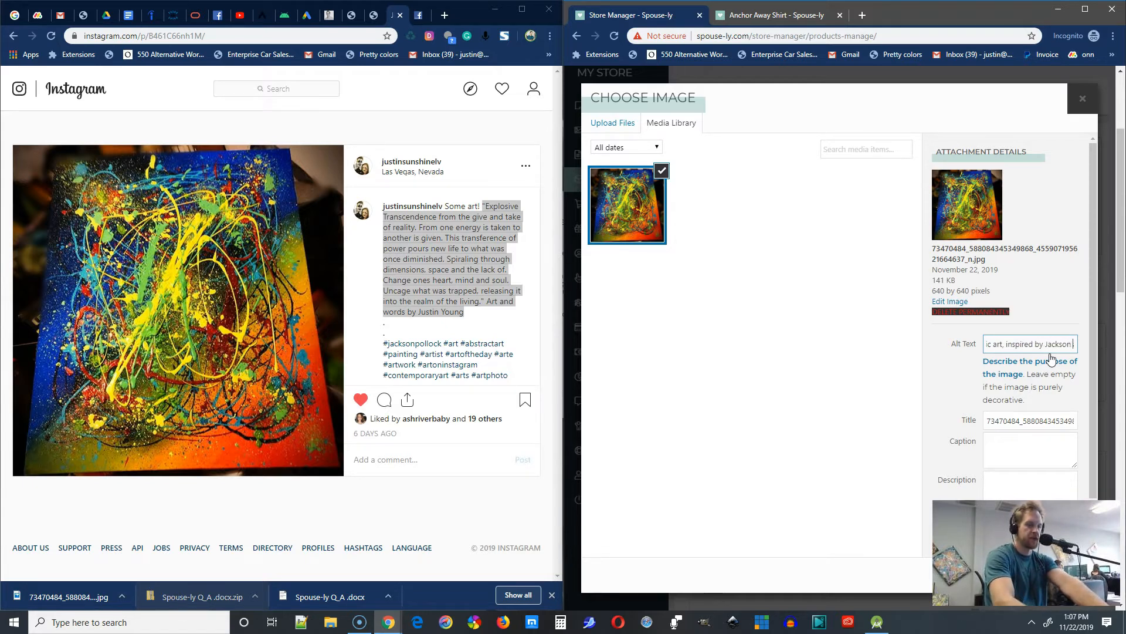
text( Pollock Painting)
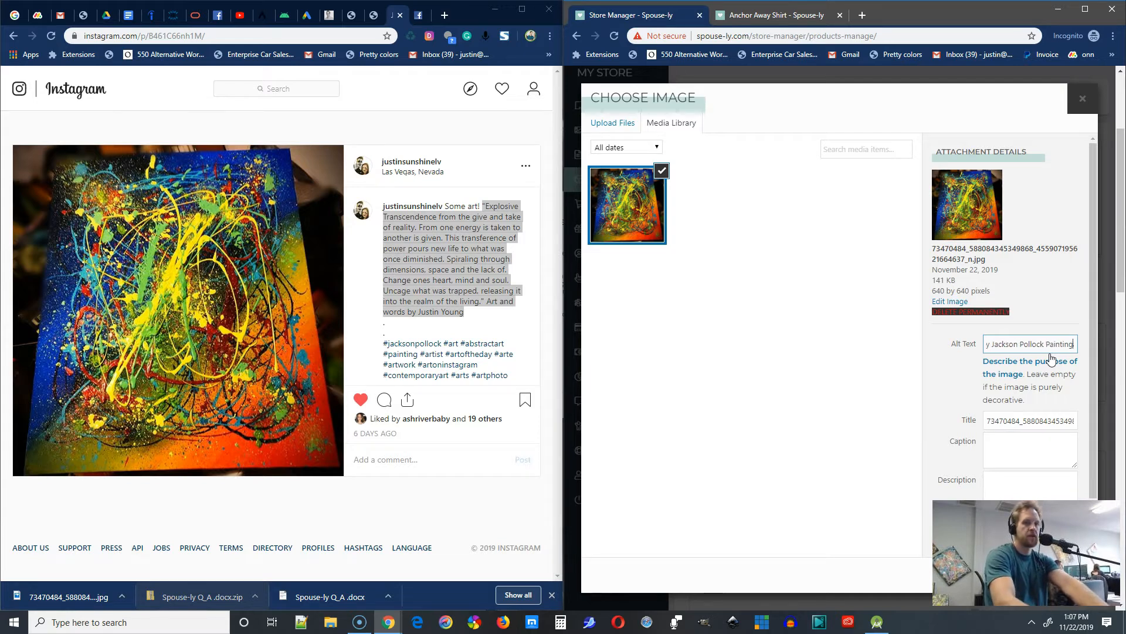
Copy the full Alt Text and replace the image's Title with it
key(ctrl+a)
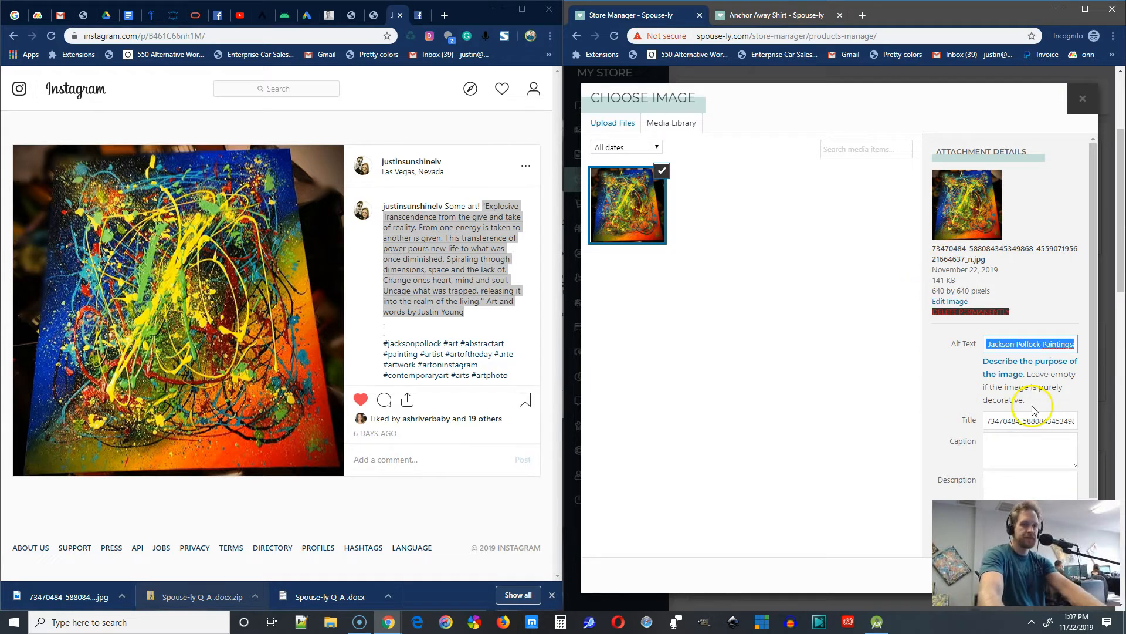
key(ctrl+v)
double_click(1033, 420)
click(1032, 422)
mouse_move(1065, 421)
mouse_down()
mouse_move(988, 420)
mouse_move(1096, 431)
mouse_move(1085, 429)
mouse_up()
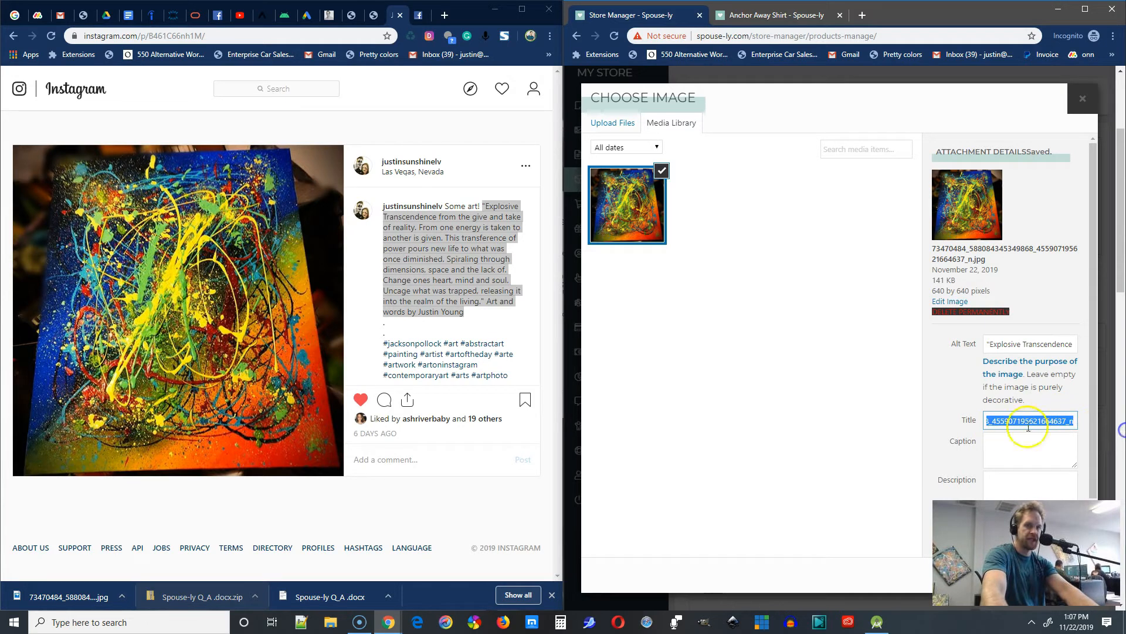
key(ctrl+v)
Paste the copied title text into the image's Description and edit it to end with "Paintings art - colorful paintings"
scroll(1028, 461, down, 1)
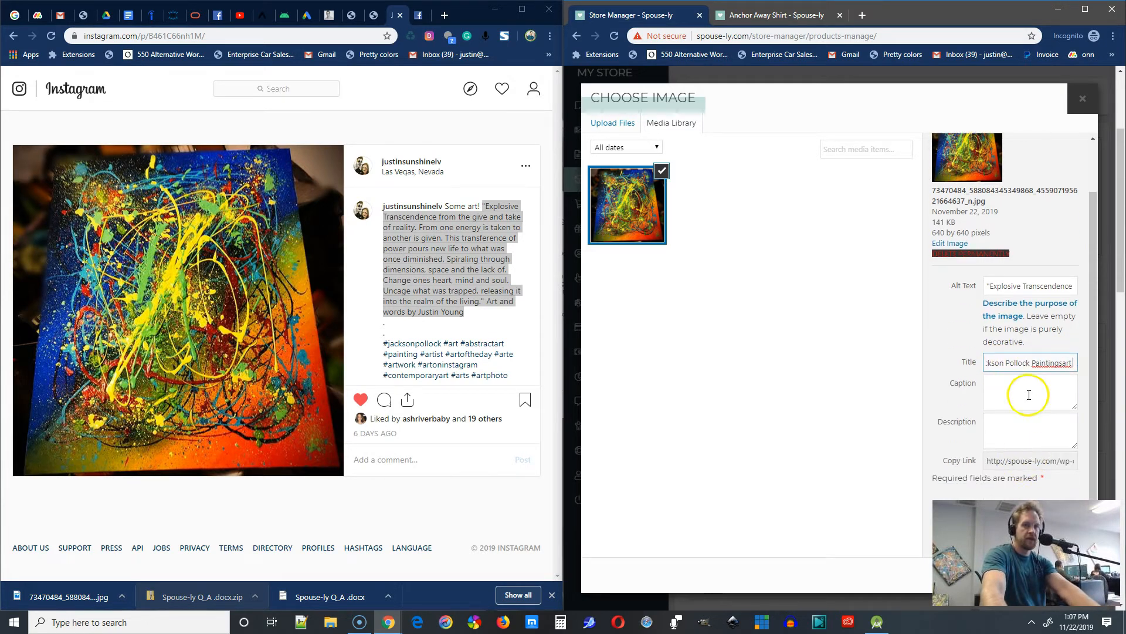
click(1002, 385)
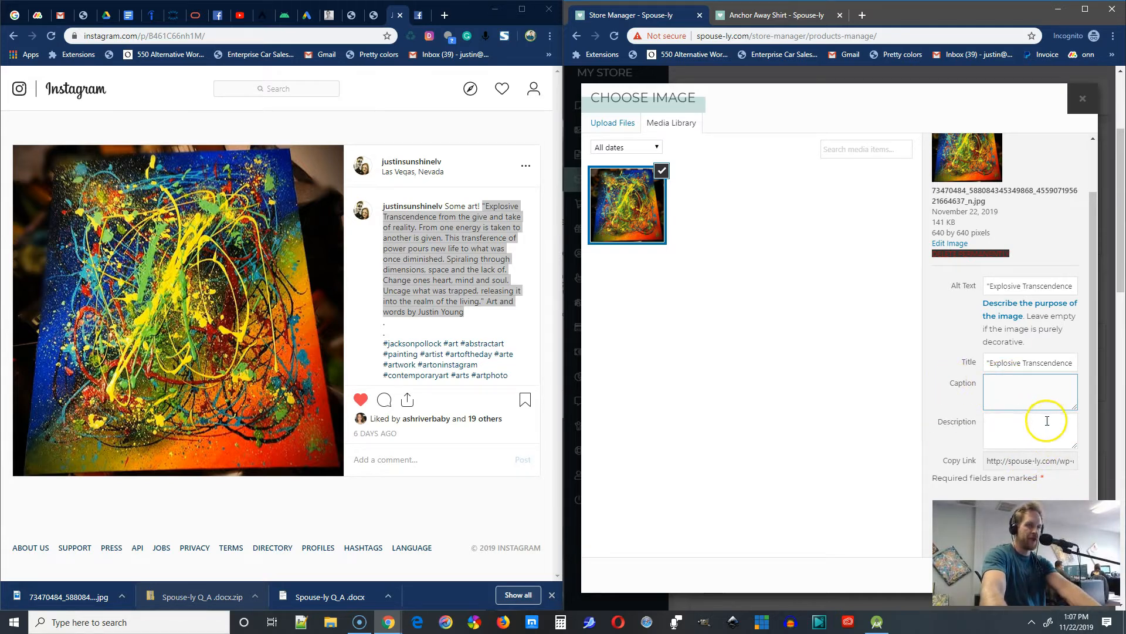
click(1018, 422)
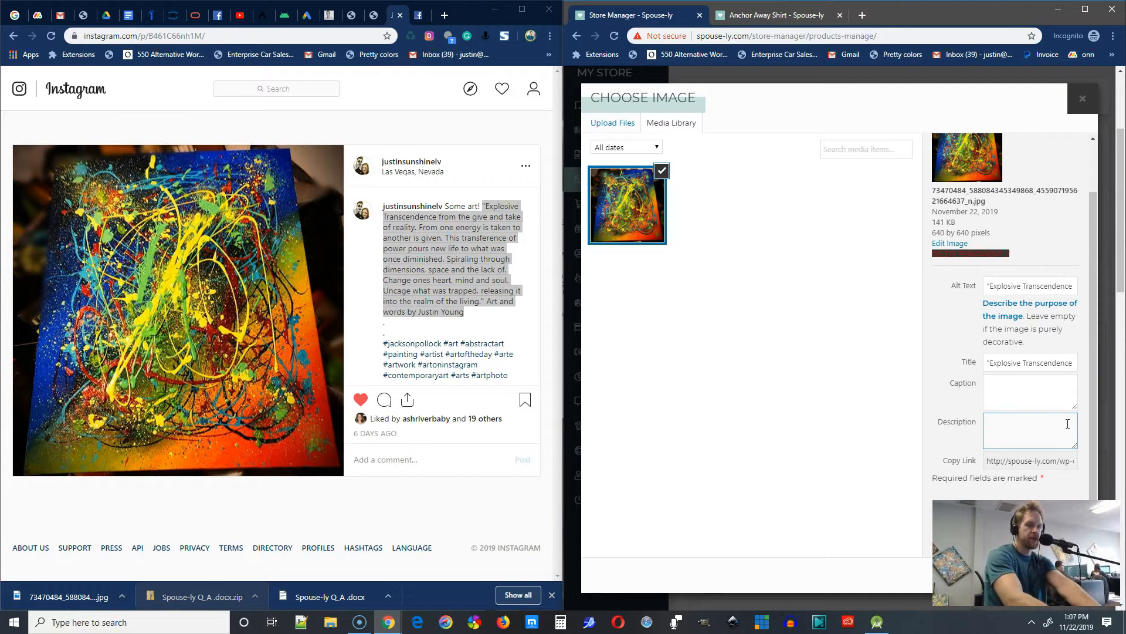
key(ctrl+v)
click(990, 417)
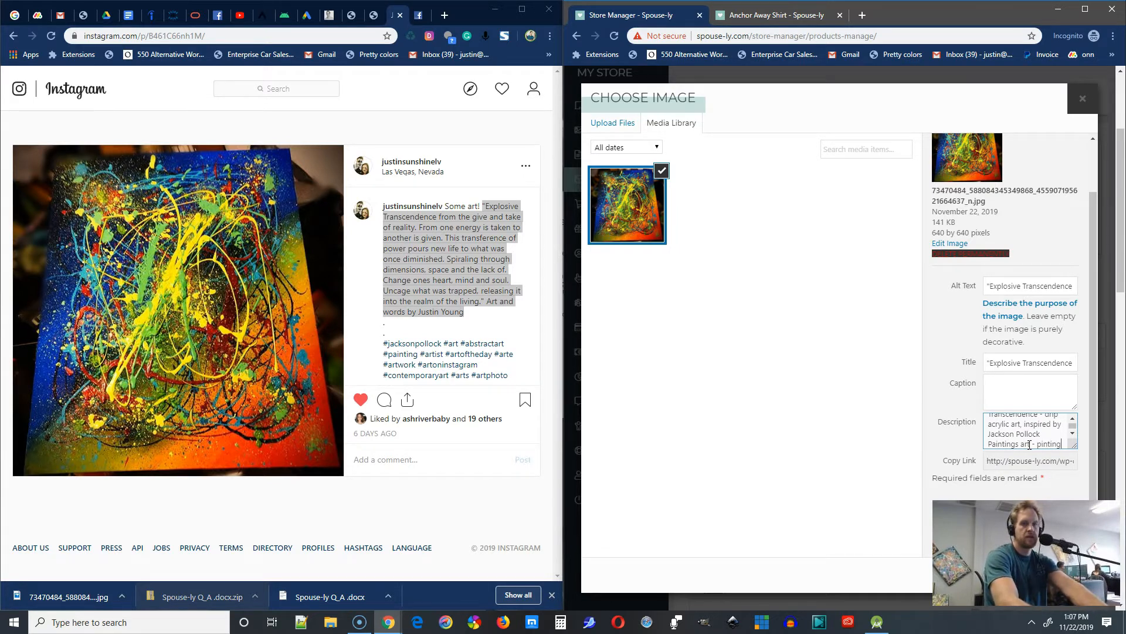
key(BackSpace)
key(BackSpace)
key(BackSpace)
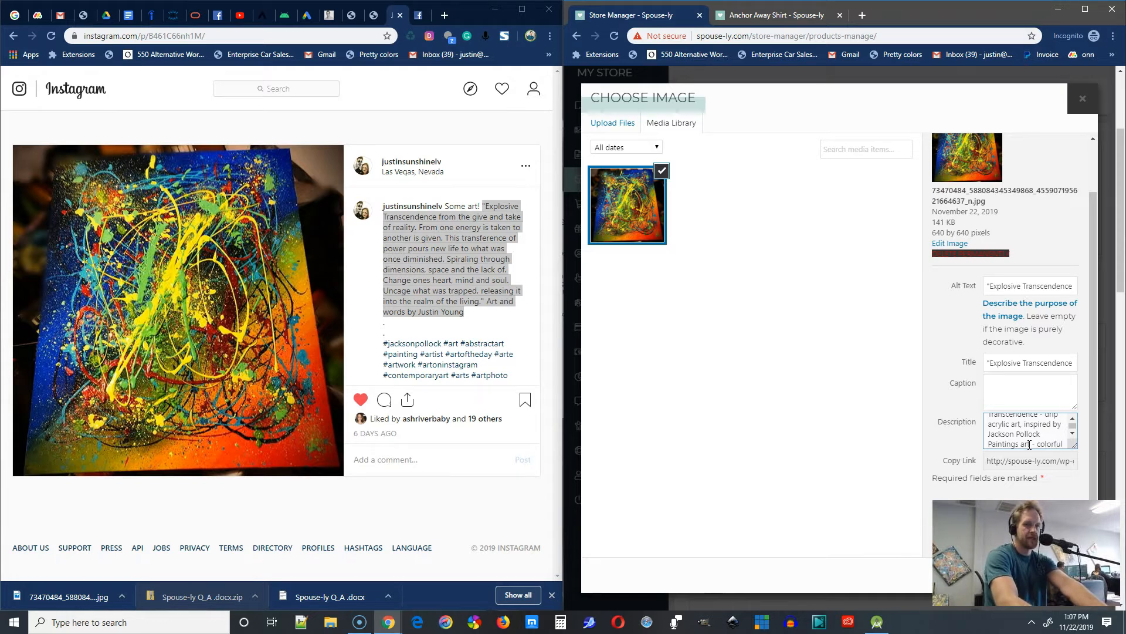
text(paintings)
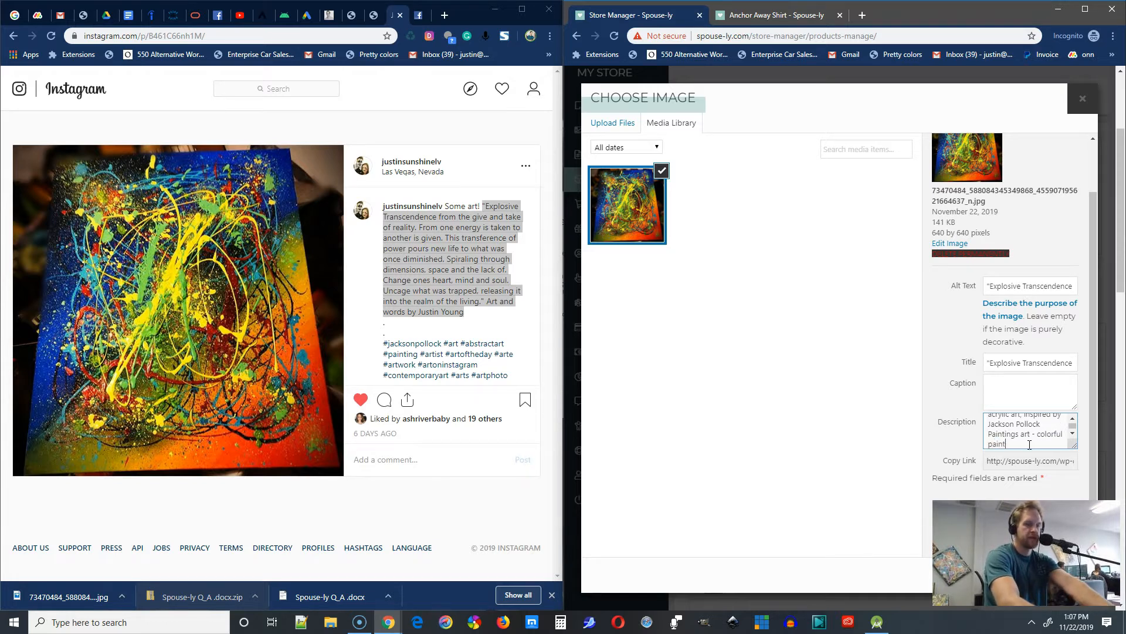
Correct the ending of the image's Title and Alt Text to "Paintings art" and set the painting as the product's featured image
drag(992, 362, 1122, 367)
click(1055, 361)
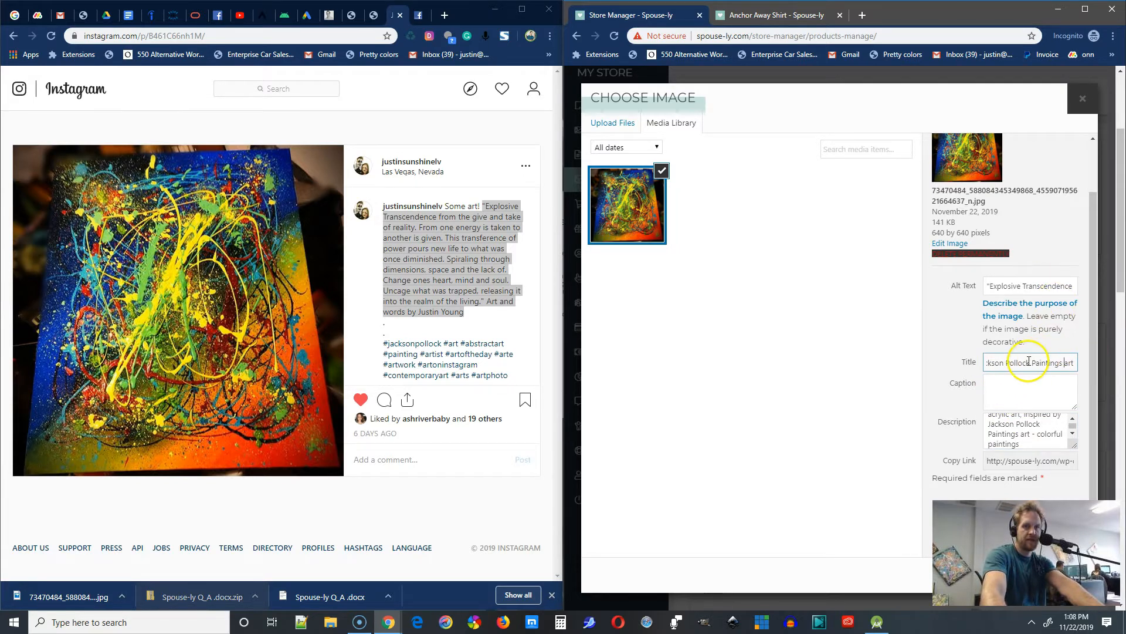
click(1059, 285)
key(ctrl+a)
key(ctrl+v)
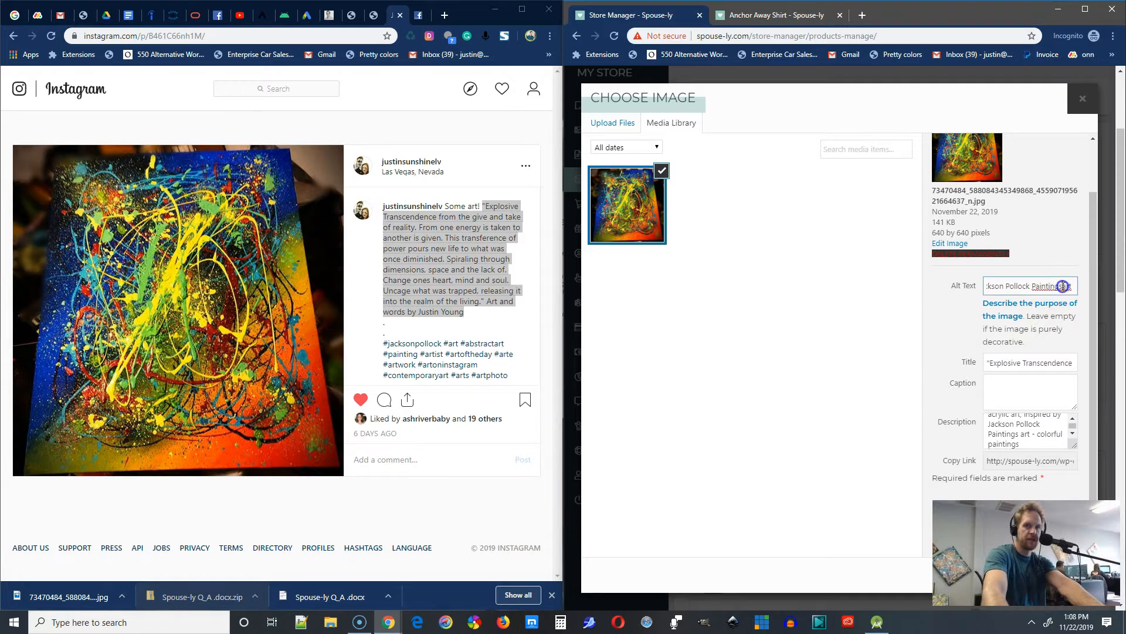
scroll(1004, 281, down, 2)
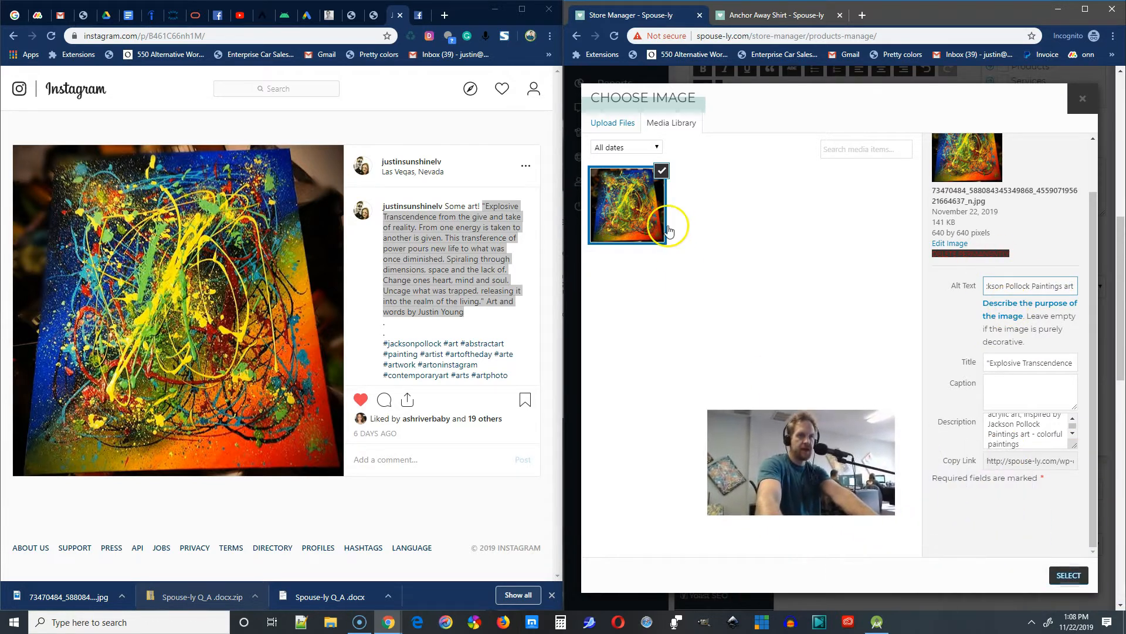
click(1069, 575)
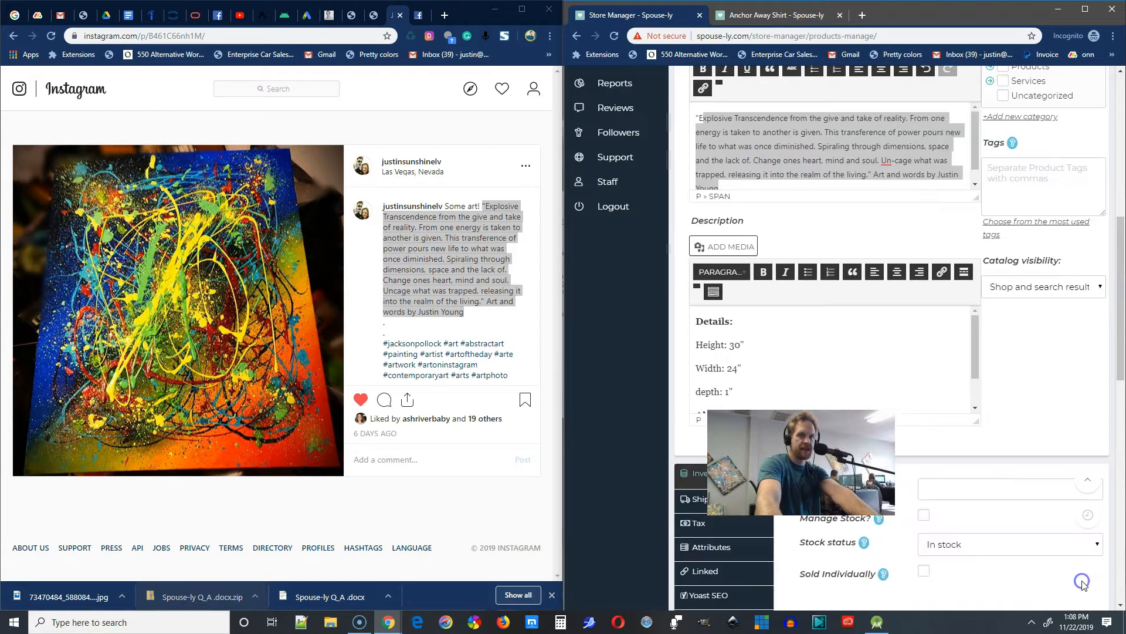
Open the file chooser for uploading new images to the product gallery through its empty image slot
scroll(1089, 297, up, 8)
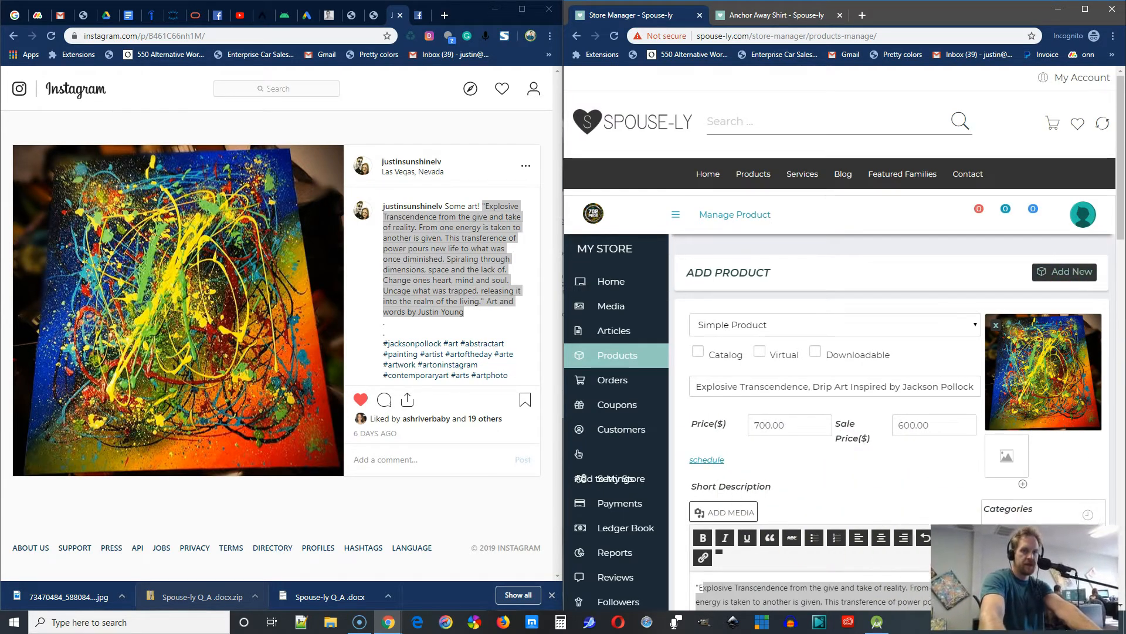
click(1014, 462)
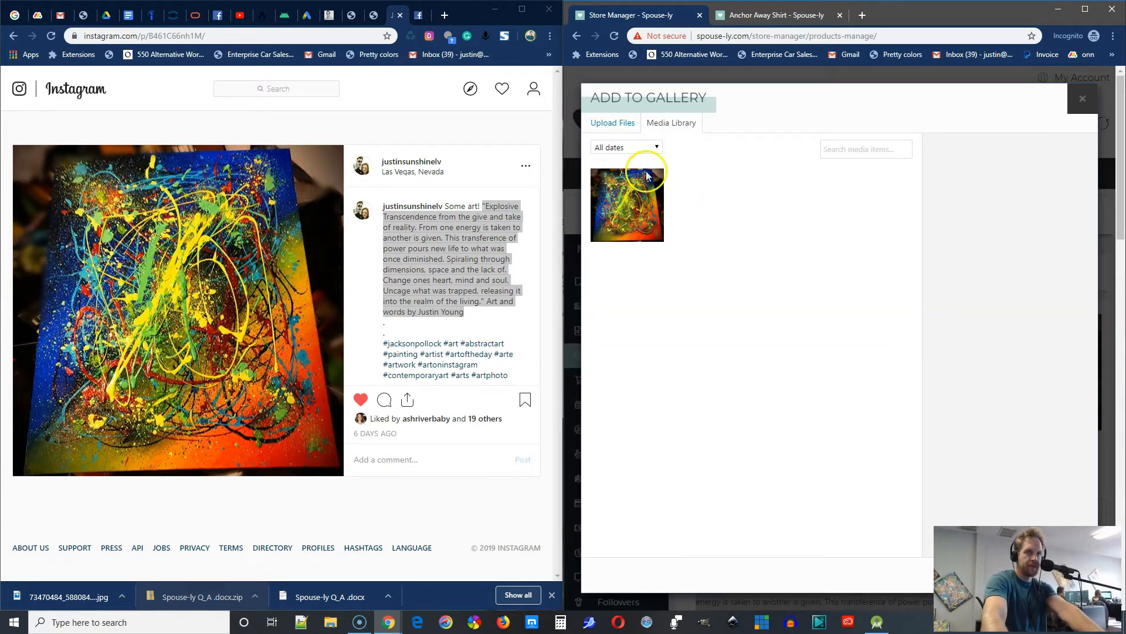
click(620, 124)
click(671, 121)
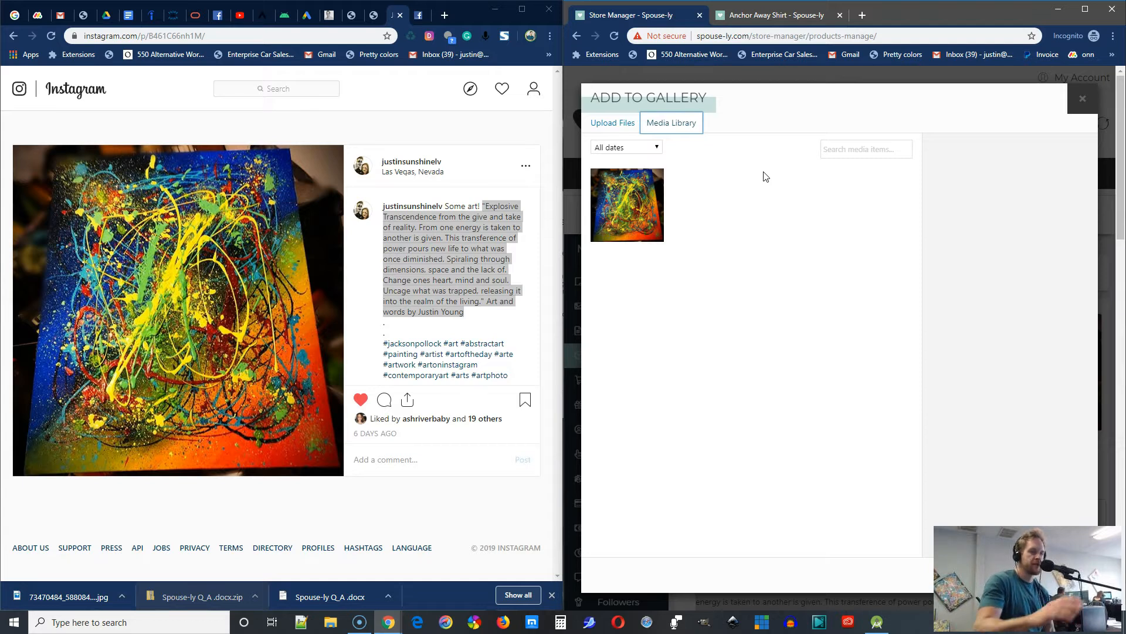
click(620, 129)
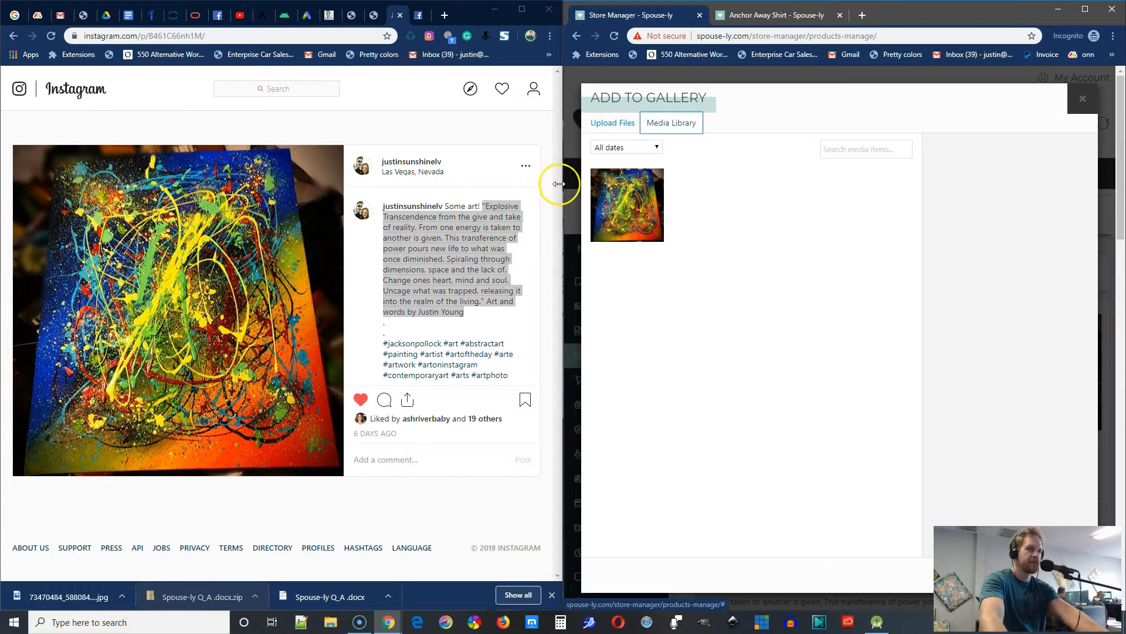
click(615, 123)
click(668, 125)
click(625, 125)
click(839, 328)
Upload AirBrush_20190204161609.jpg and baby-tossing-2.jpg together from the Desktop and add both to the product gallery
scroll(1088, 241, down, 5)
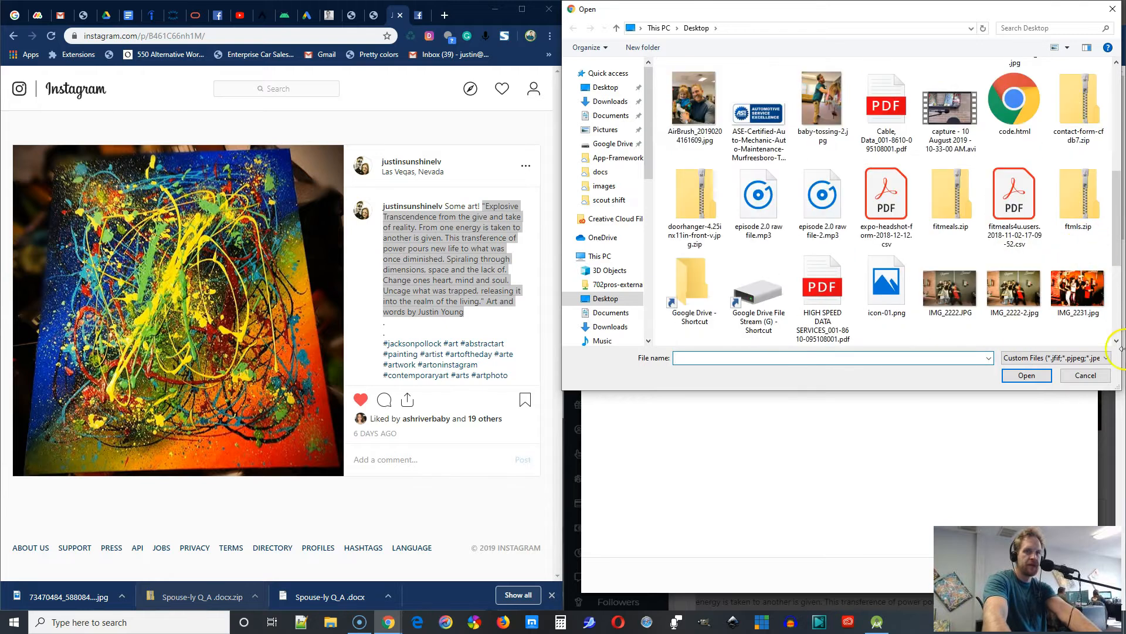
click(721, 111)
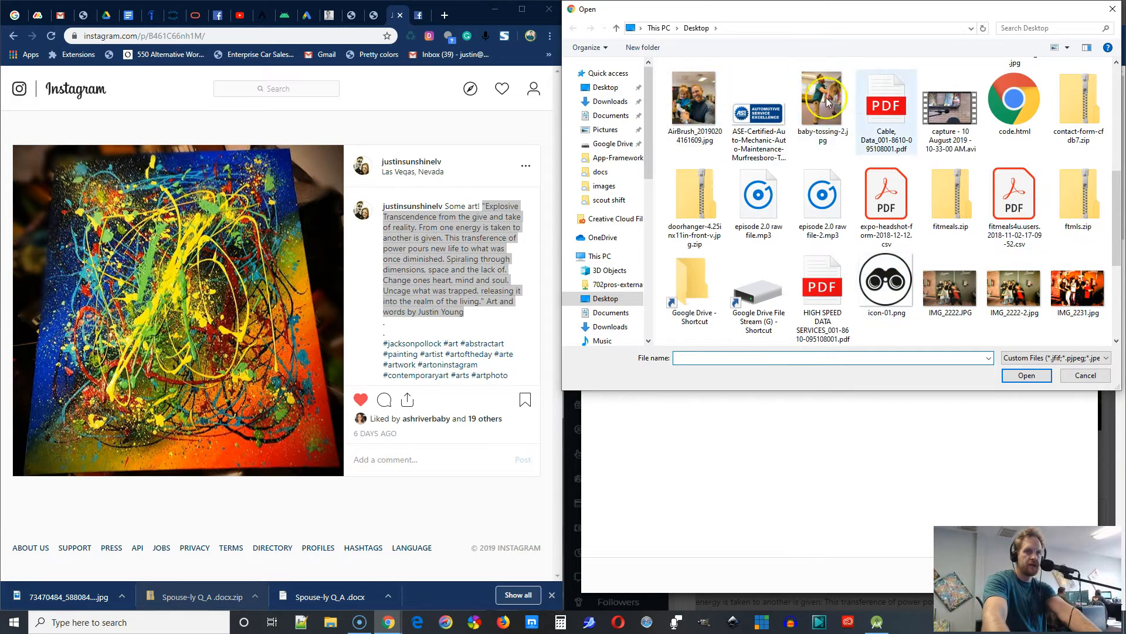
shift+click(810, 92)
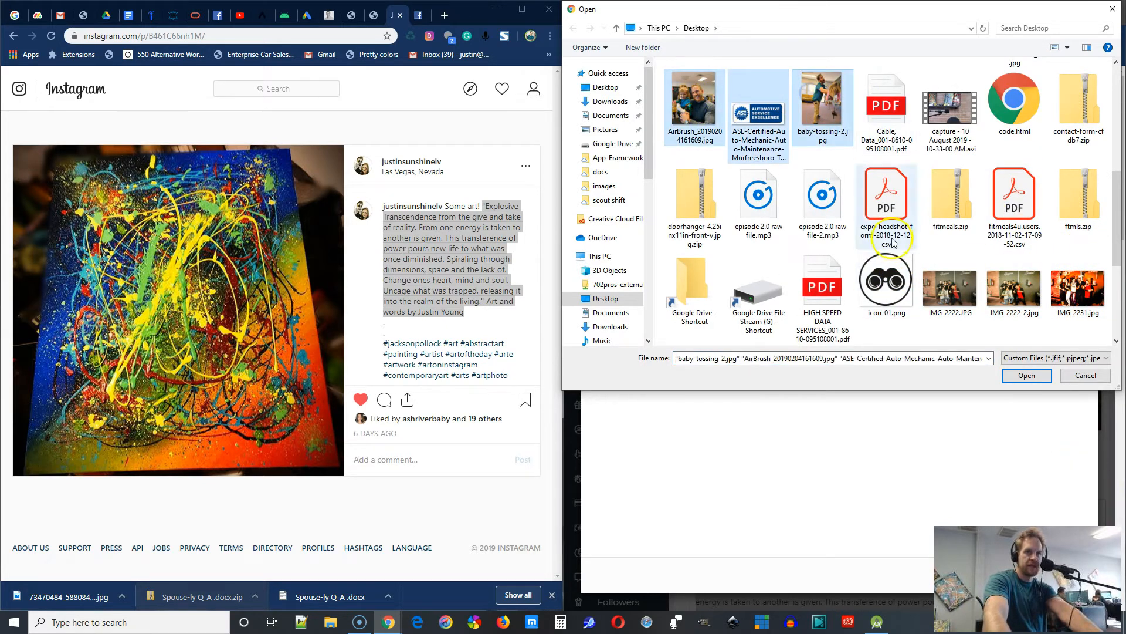
click(694, 102)
ctrl+click(822, 100)
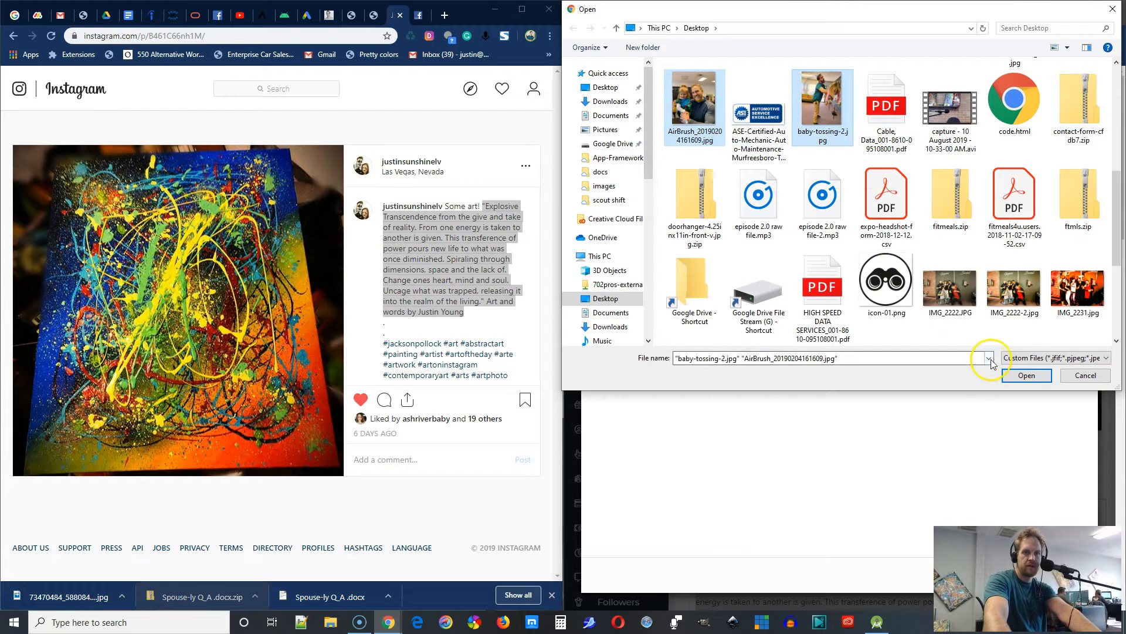
click(1027, 376)
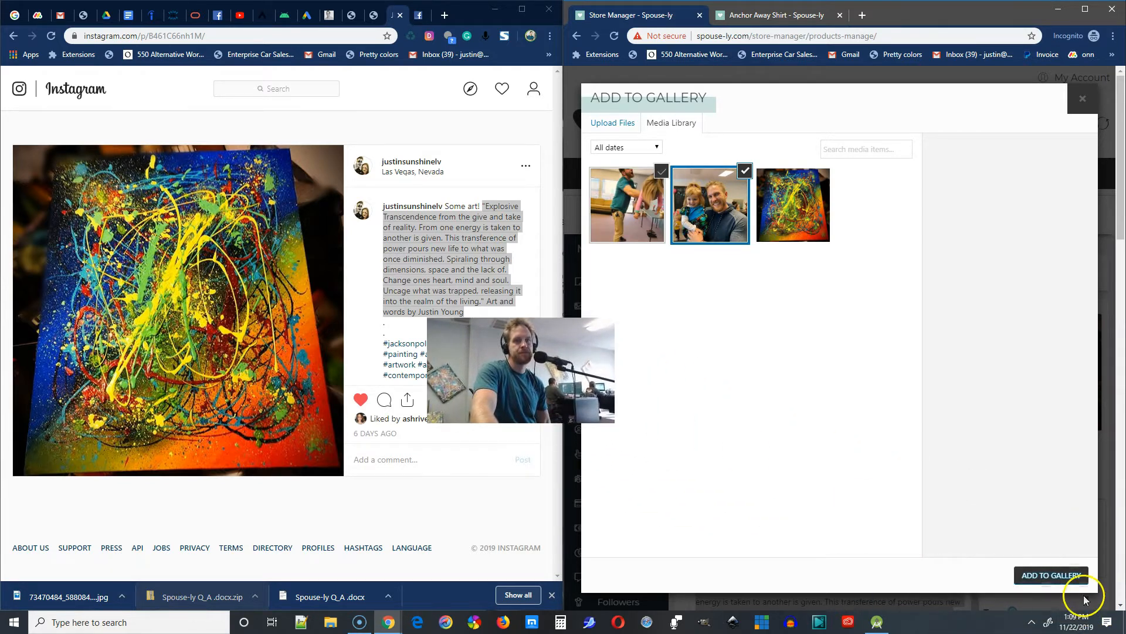
click(1051, 575)
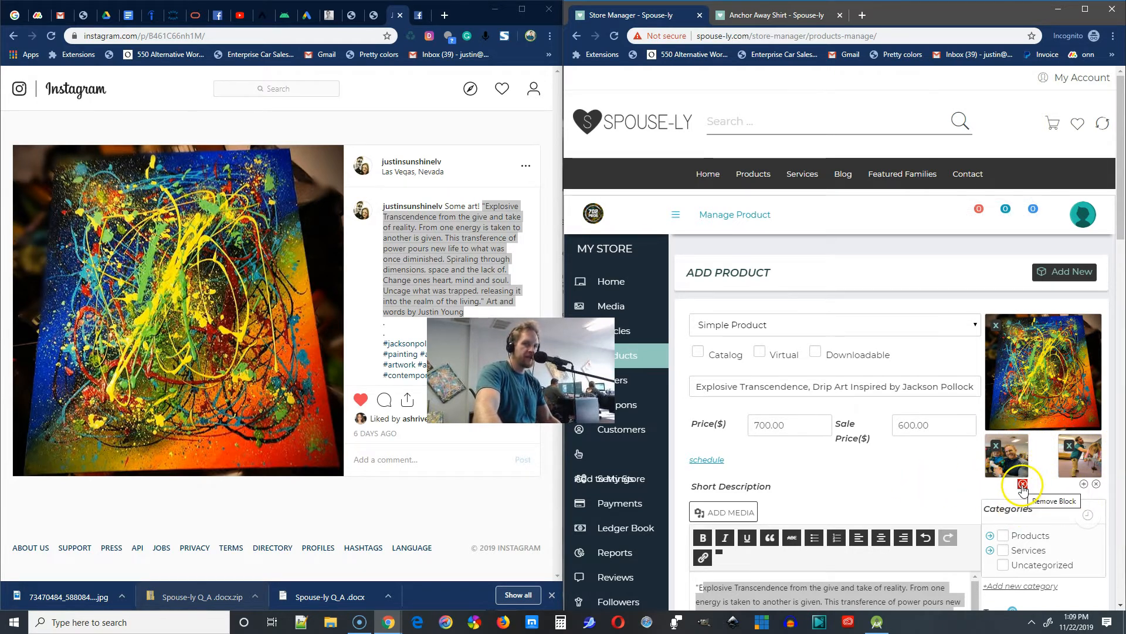
Add two more empty image slots to the product gallery, then start removing the last one and cancel the deletion
click(1083, 485)
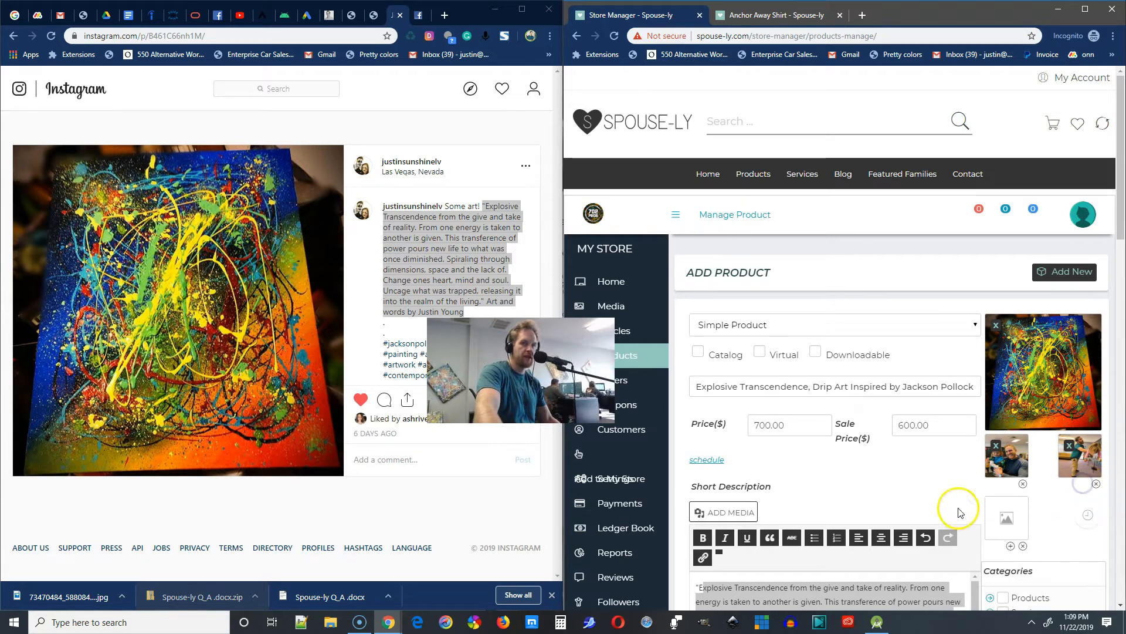
click(1011, 546)
click(1097, 546)
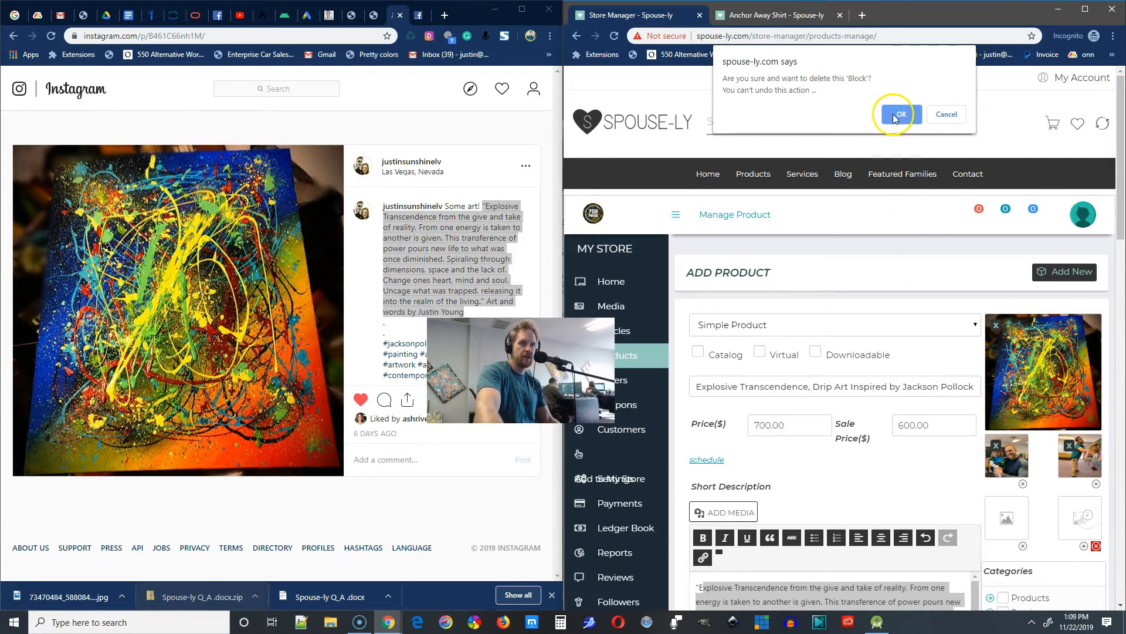
click(946, 114)
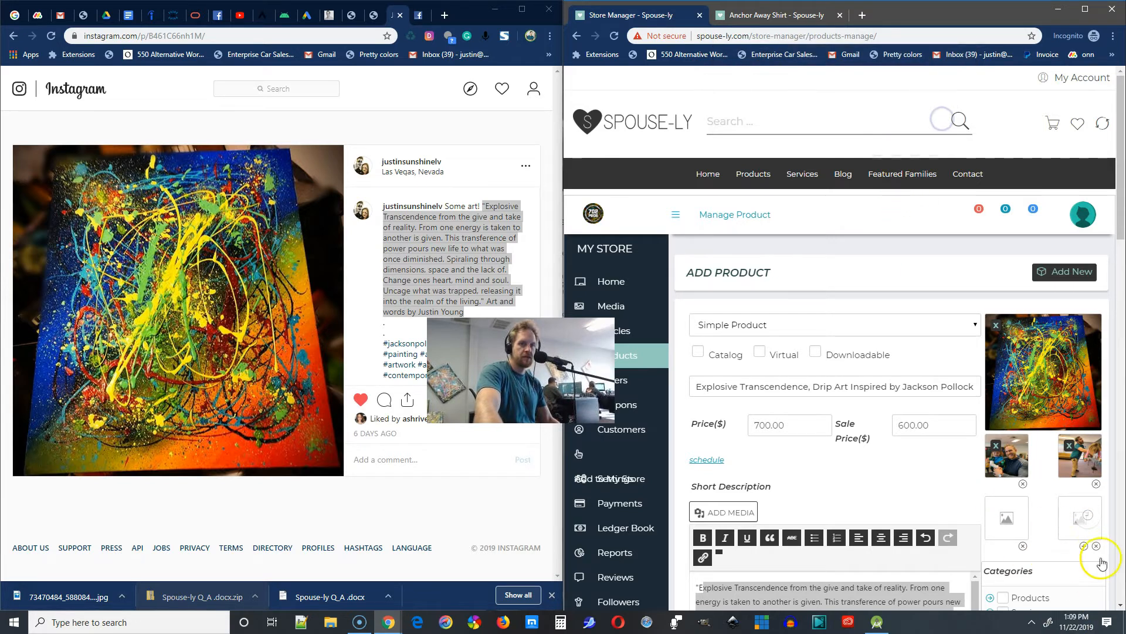
Remove both empty image slots from the product gallery and confirm each deletion
scroll(1102, 563, down, 3)
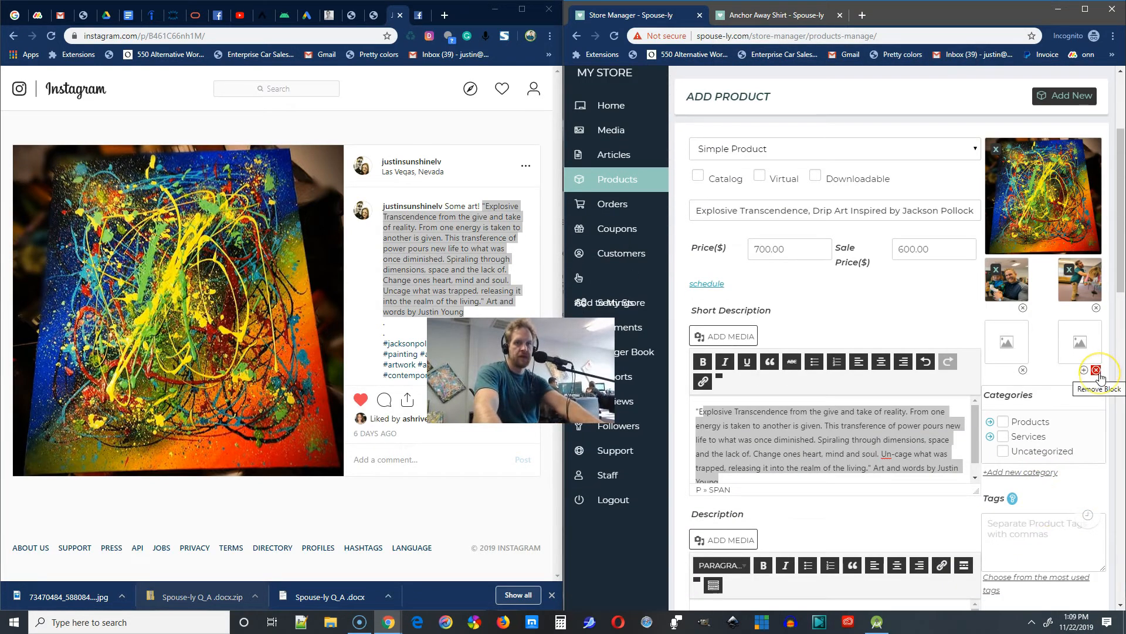
click(1095, 370)
click(897, 115)
click(1022, 370)
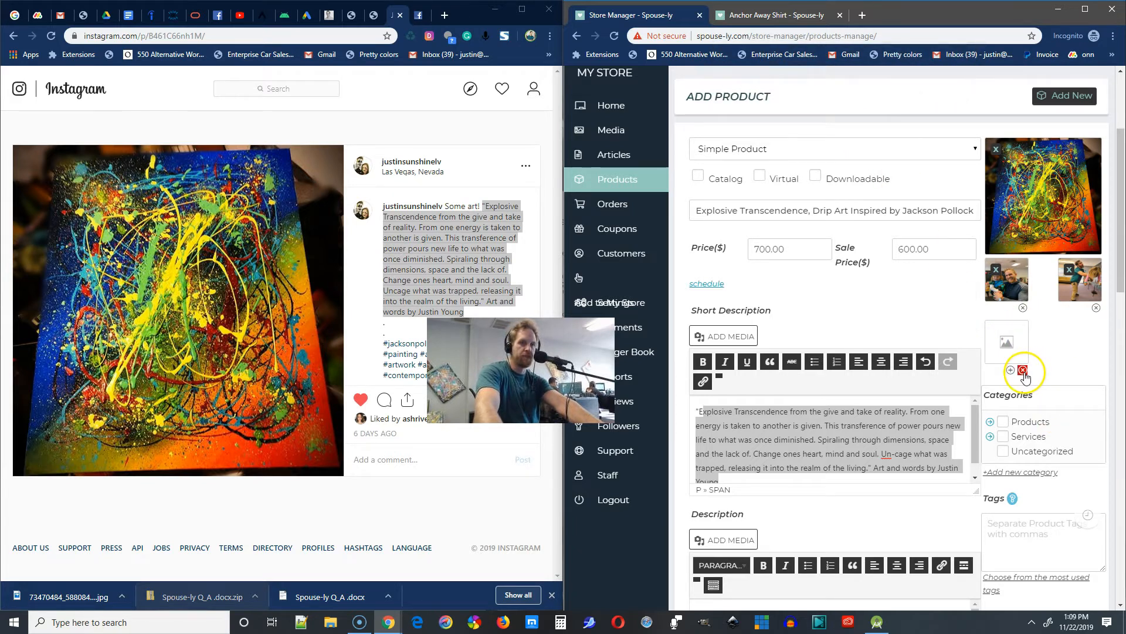
click(1022, 370)
click(902, 114)
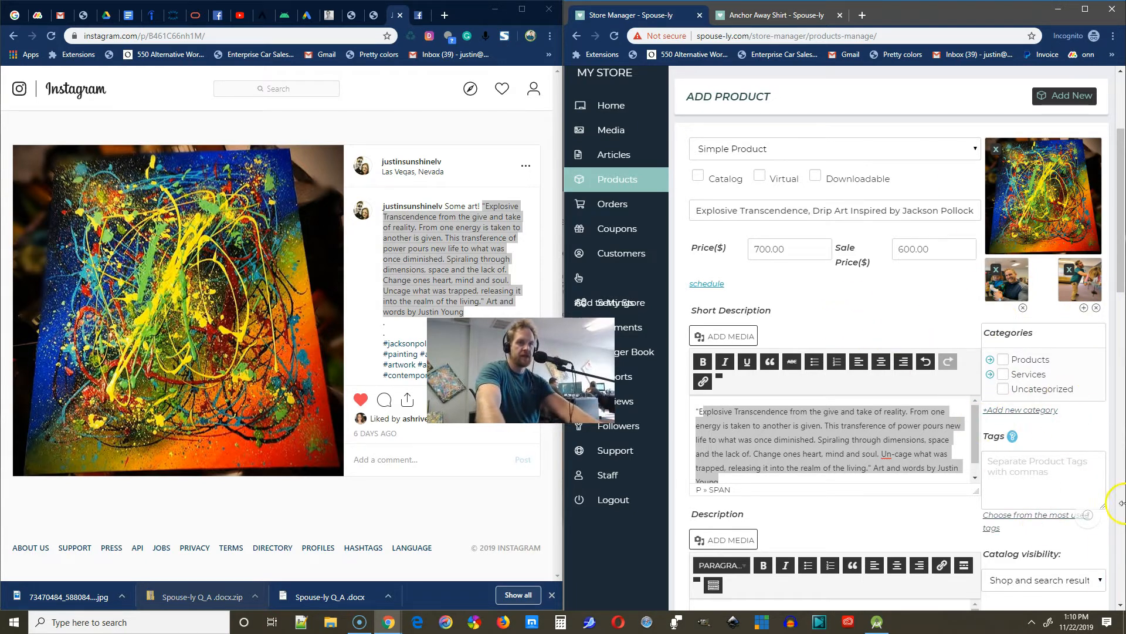
Assign the product to the Products category and its Art subcategory
click(1005, 359)
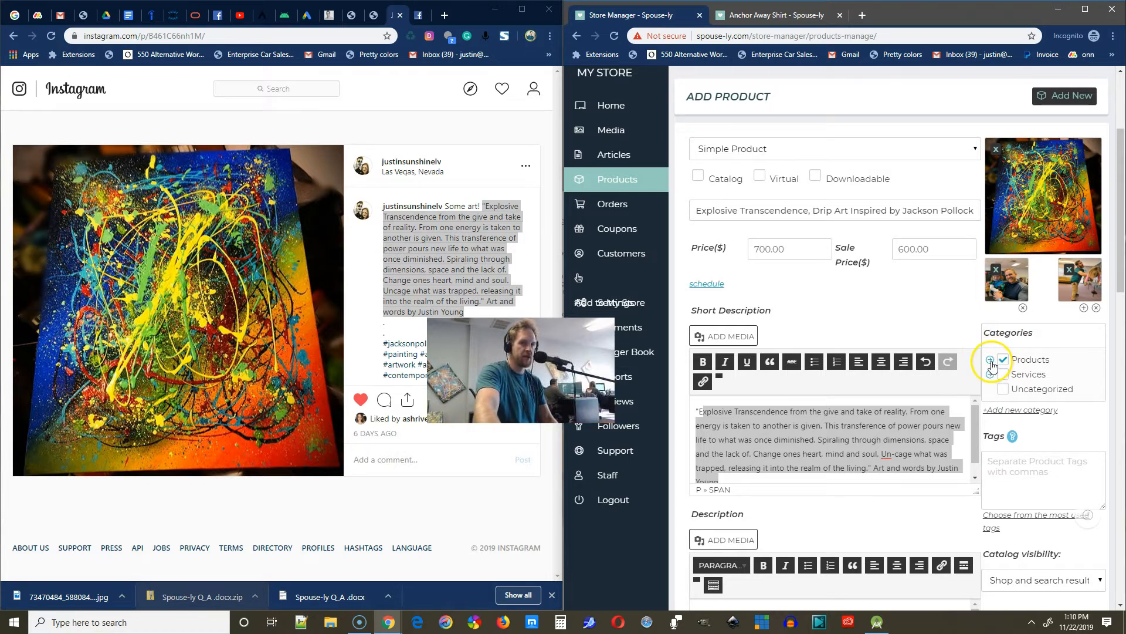
click(990, 360)
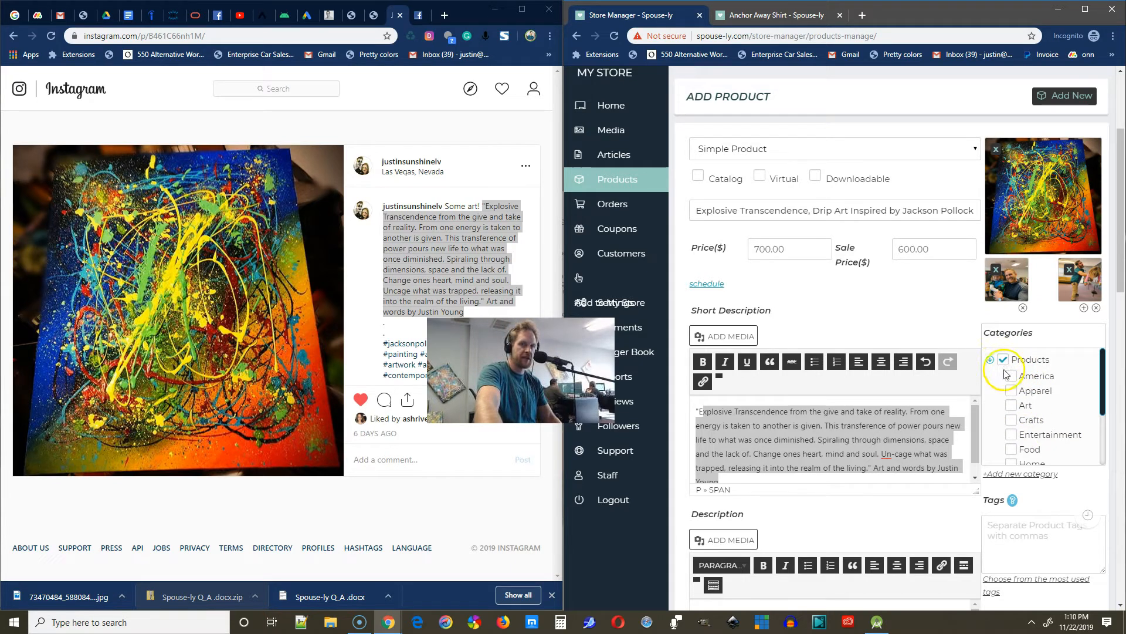
click(1011, 405)
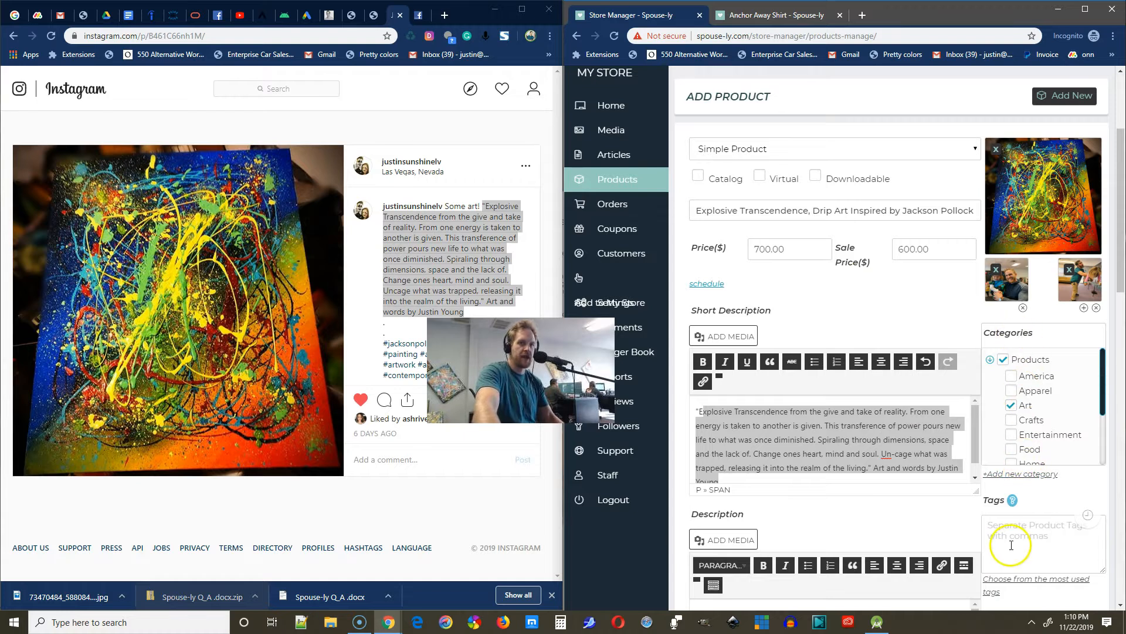
Enter the product tags "abstract, office art, home art, home decor"
scroll(1004, 537, down, 4)
click(1008, 298)
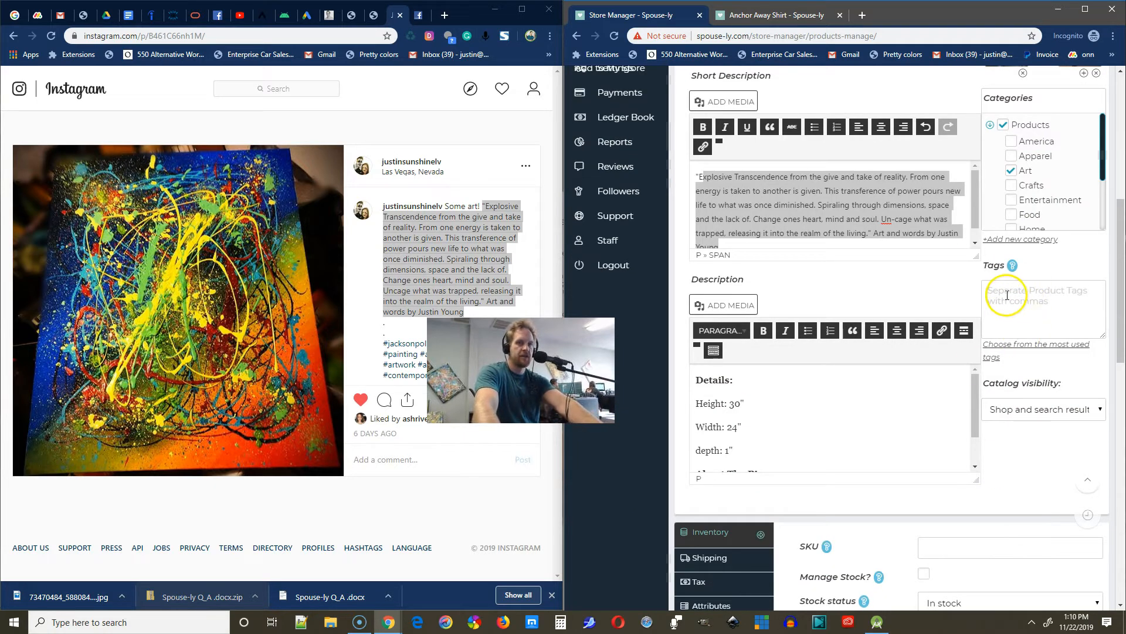
text(abs)
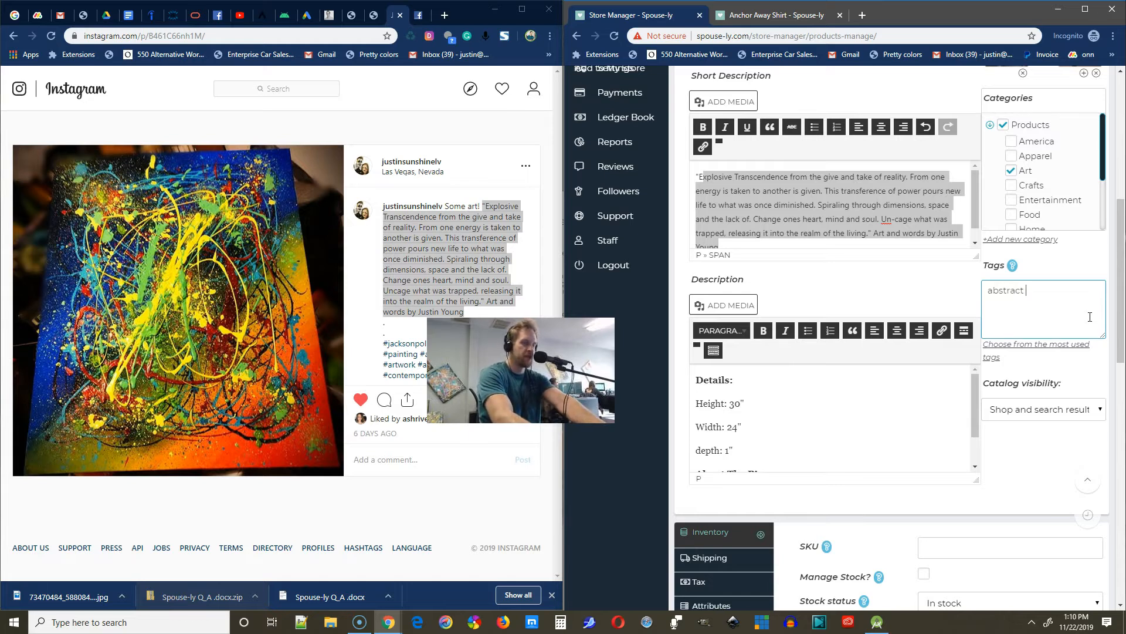
text(tract)
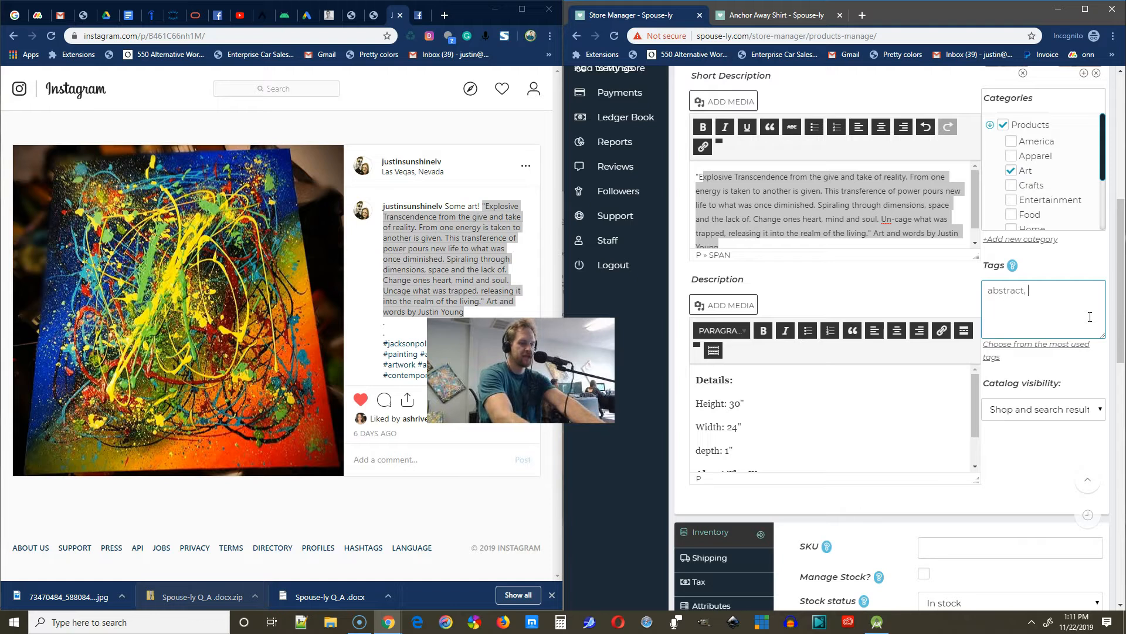
text(art, home)
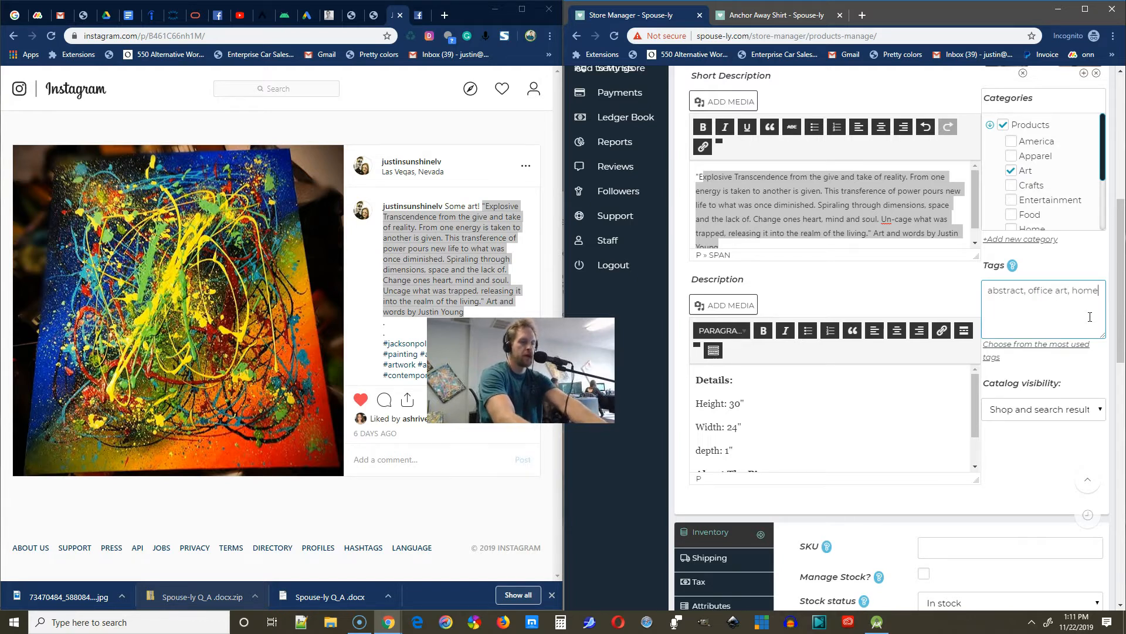
text( art, home decor)
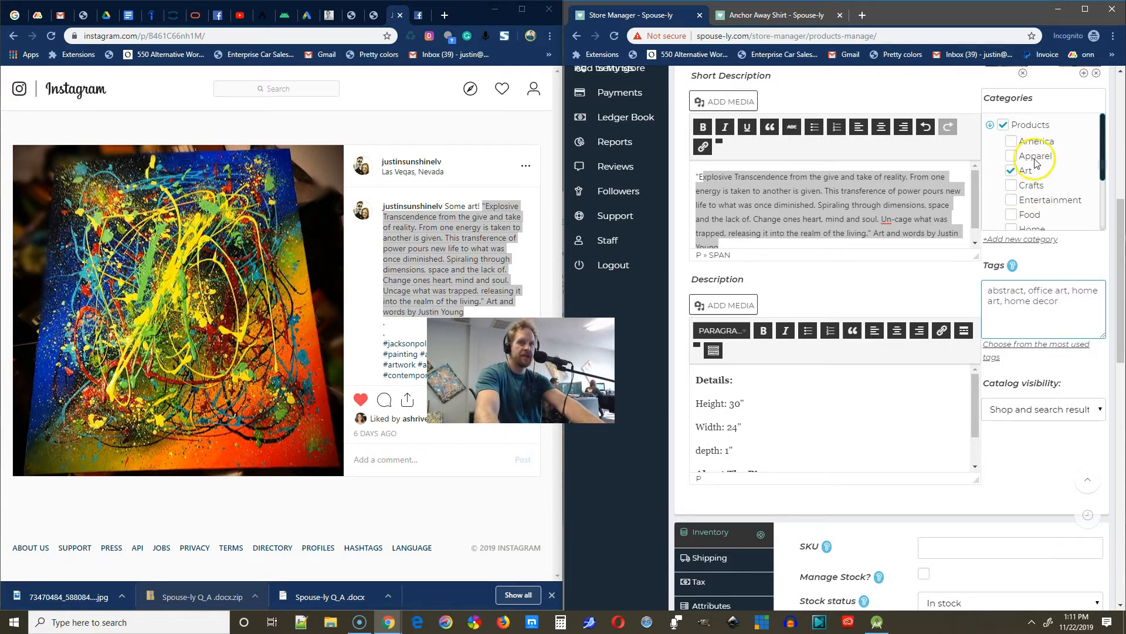
Assign the product to the Home subcategory under Products as well
scroll(1018, 174, down, 3)
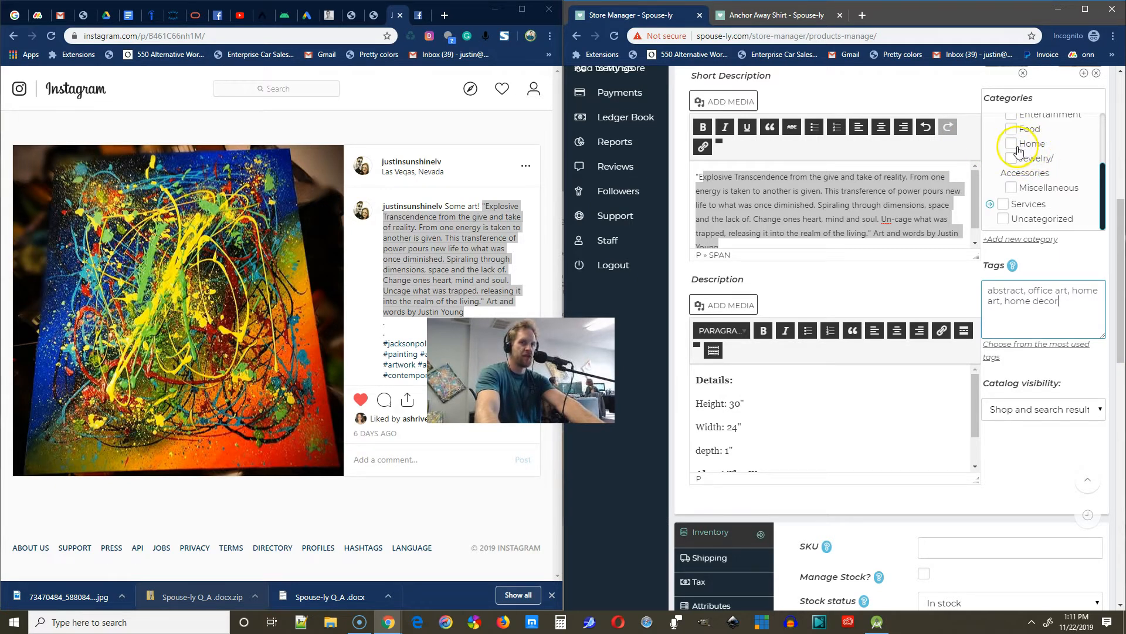
scroll(1019, 150, up, 1)
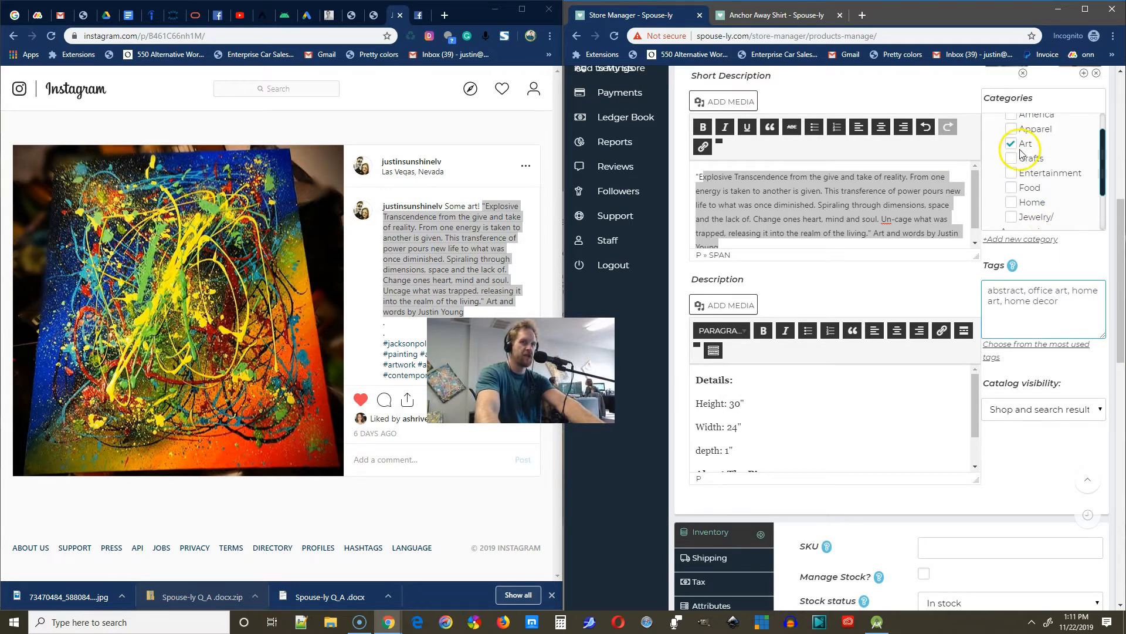
click(1011, 202)
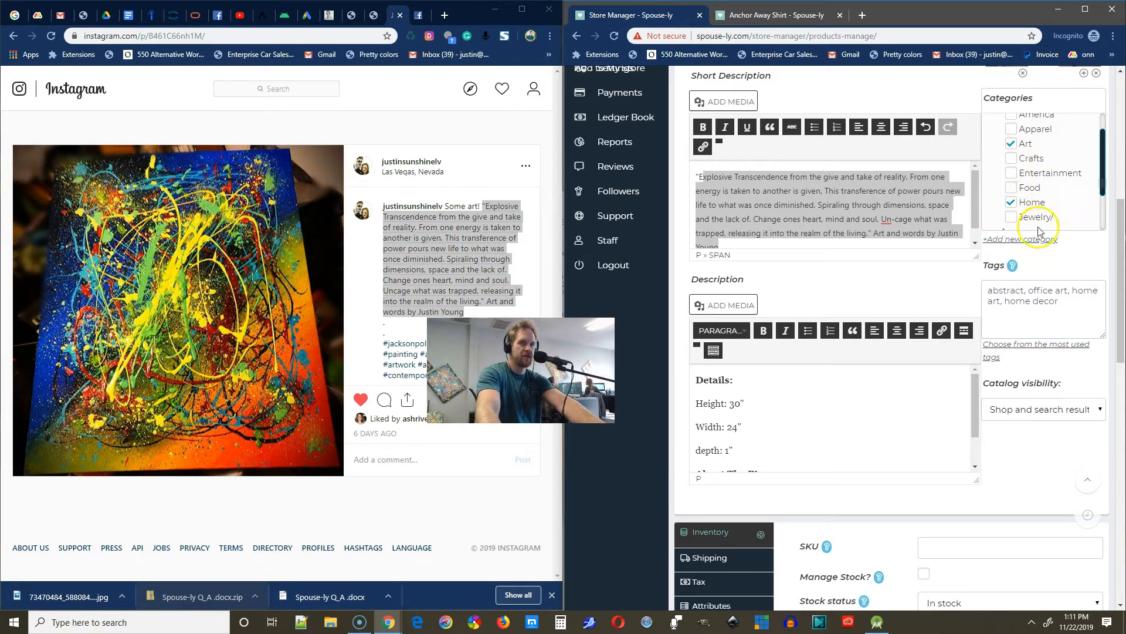
click(1066, 300)
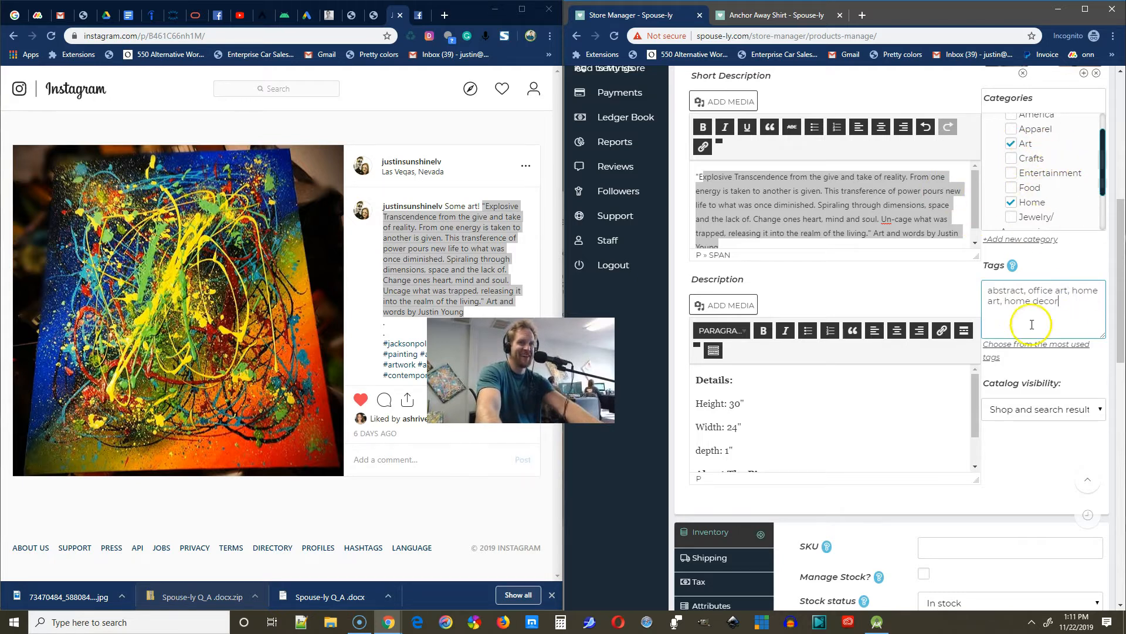
scroll(1036, 178, down, 2)
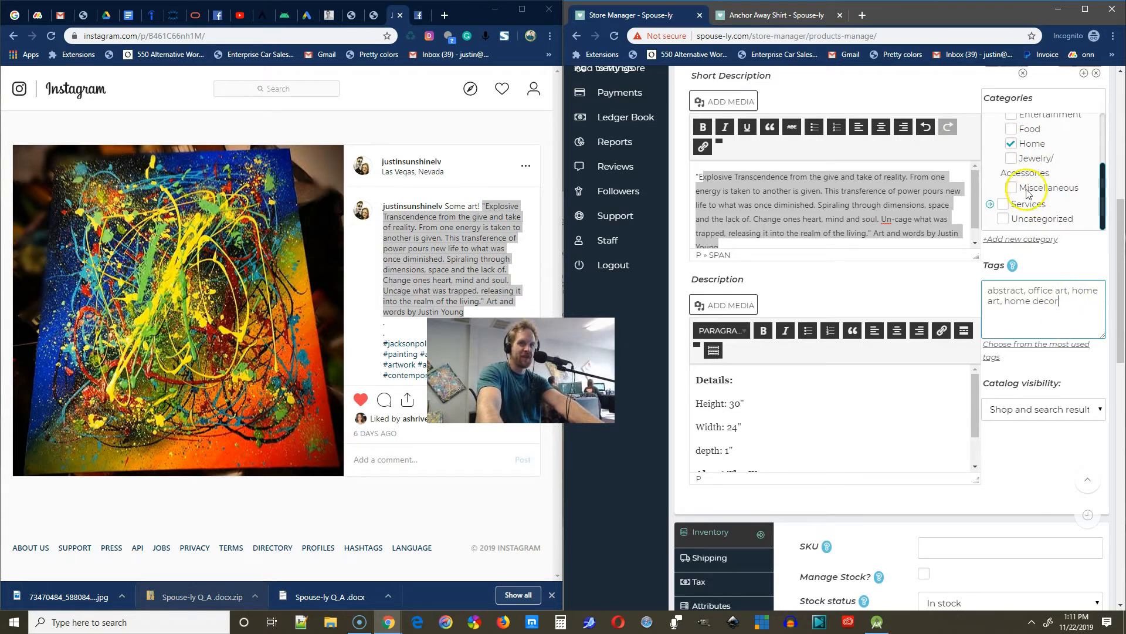
scroll(1028, 188, up, 3)
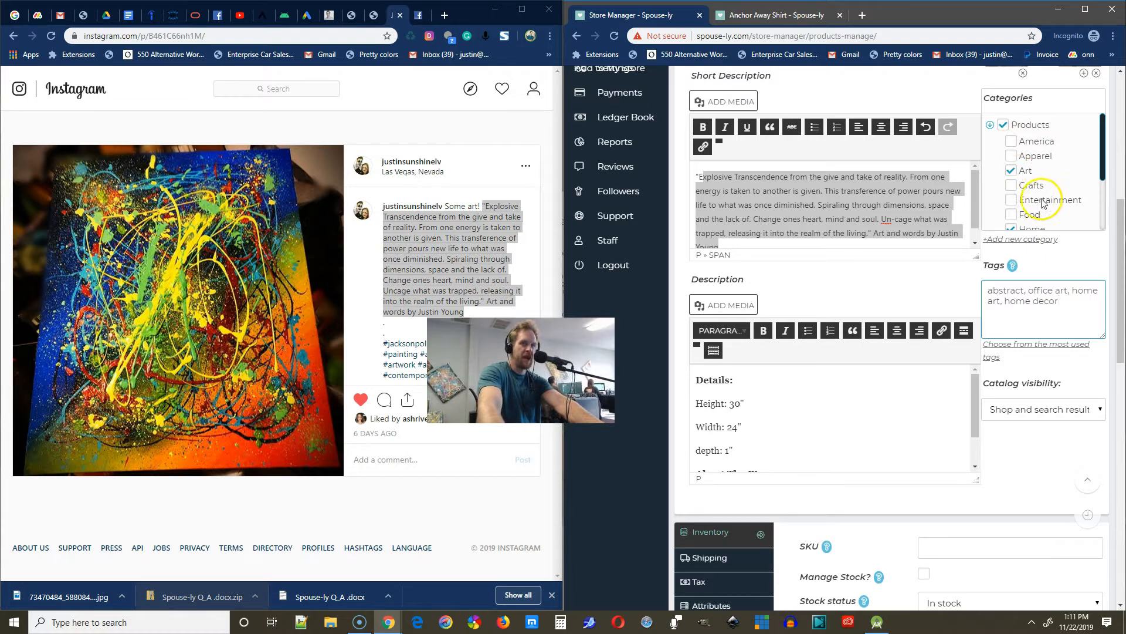
Append the product tags "abstract art, colorful art, fun art, acrylic art, artist"
click(1083, 306)
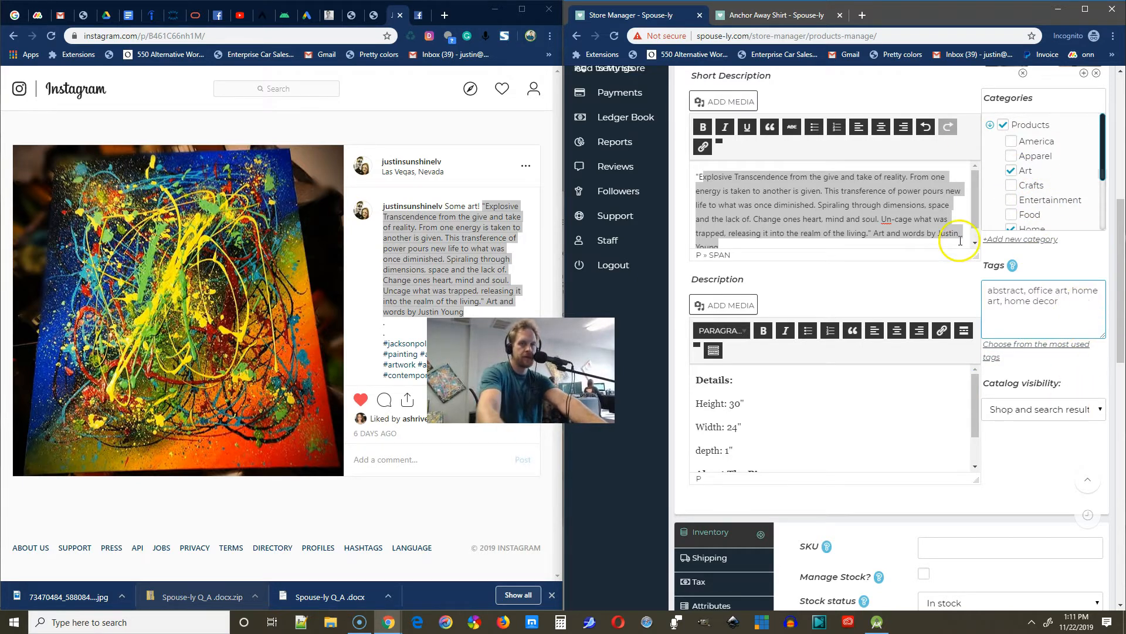
text(, abs)
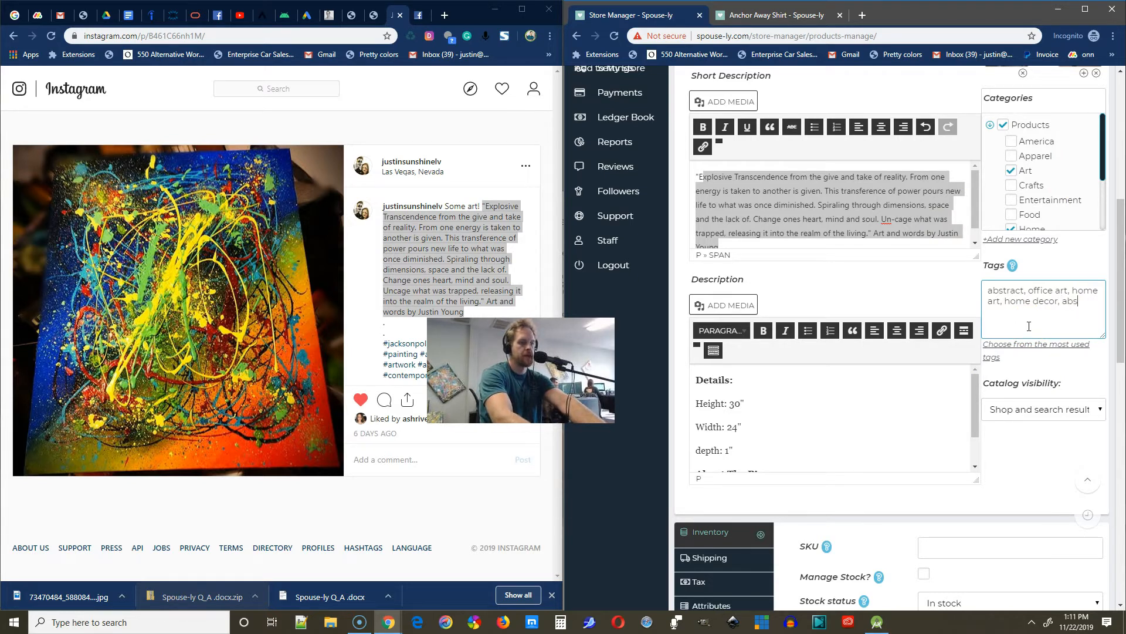
text(tract art, colorful art)
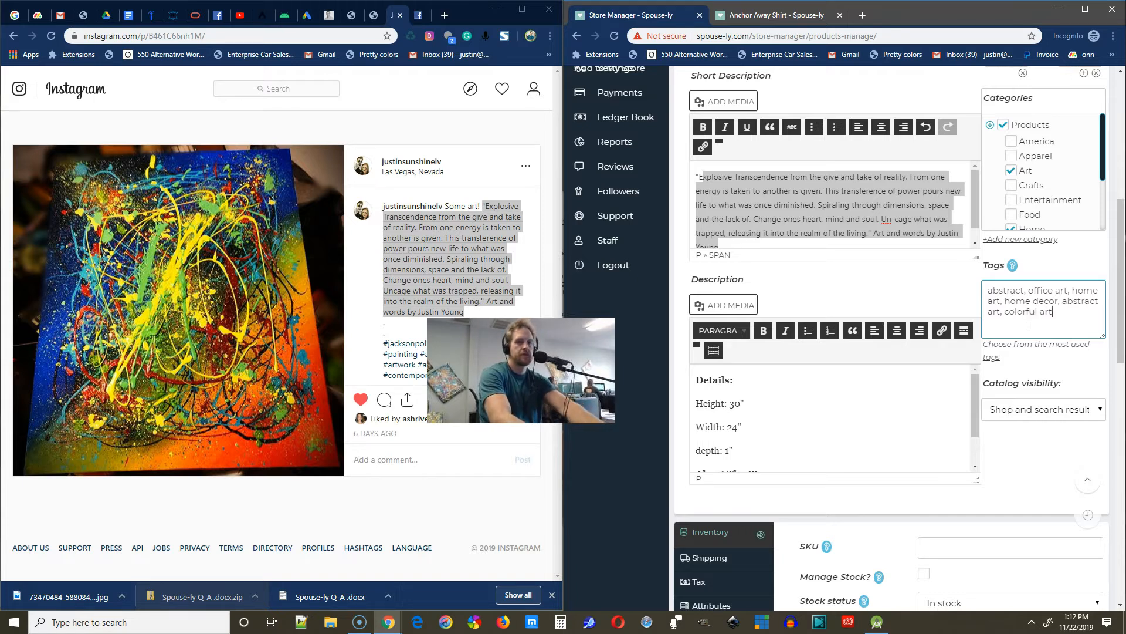
text(, fun art)
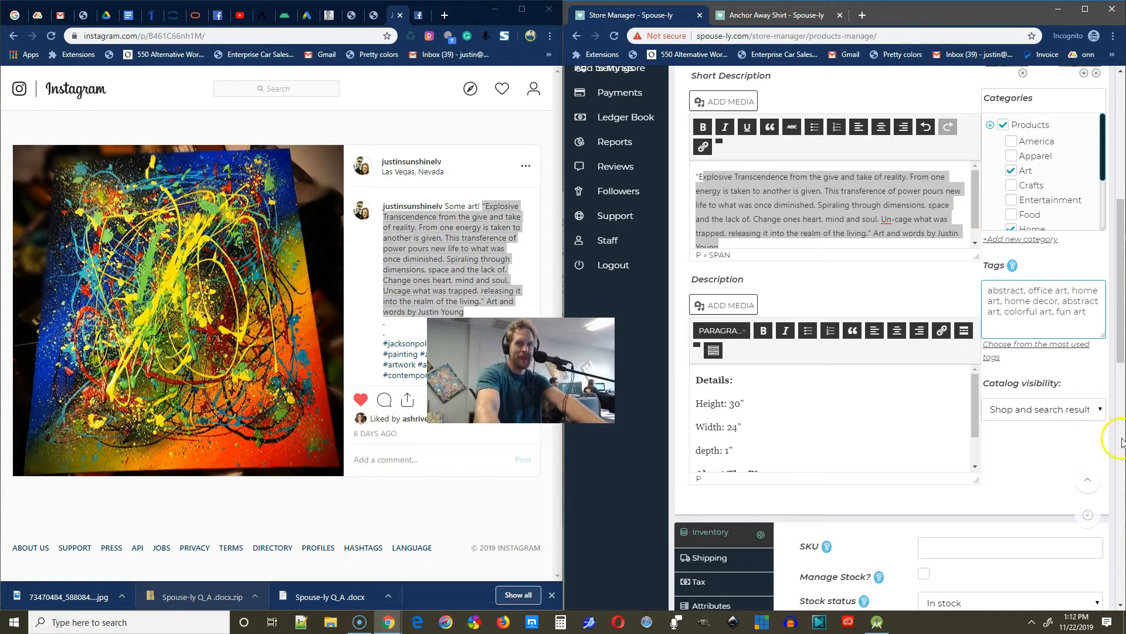
text(, acrylic art)
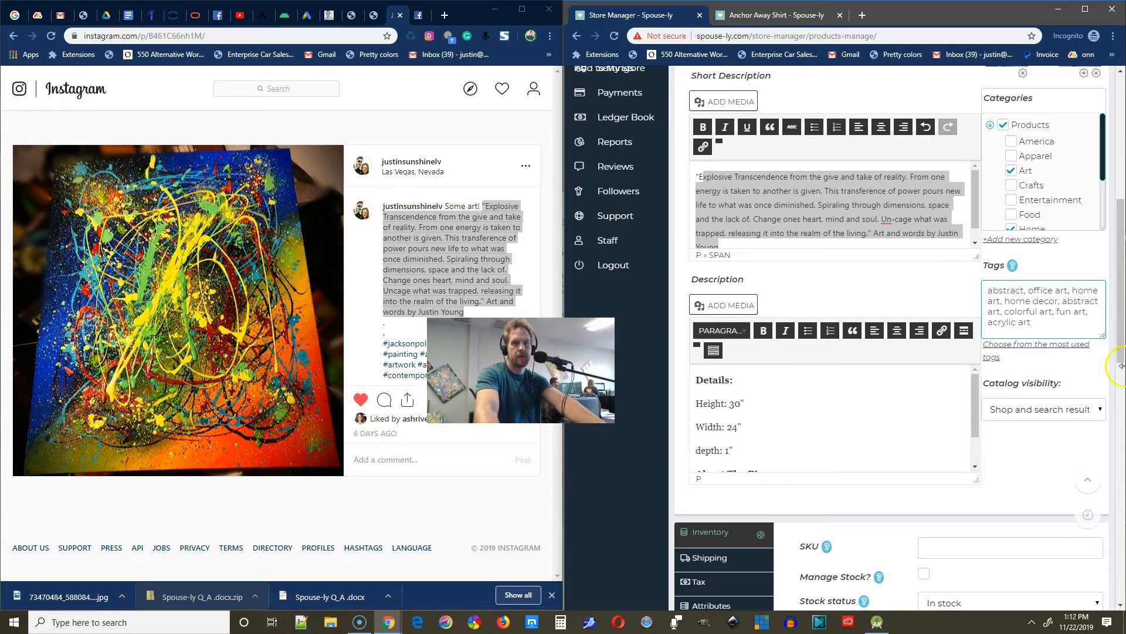
text(, a)
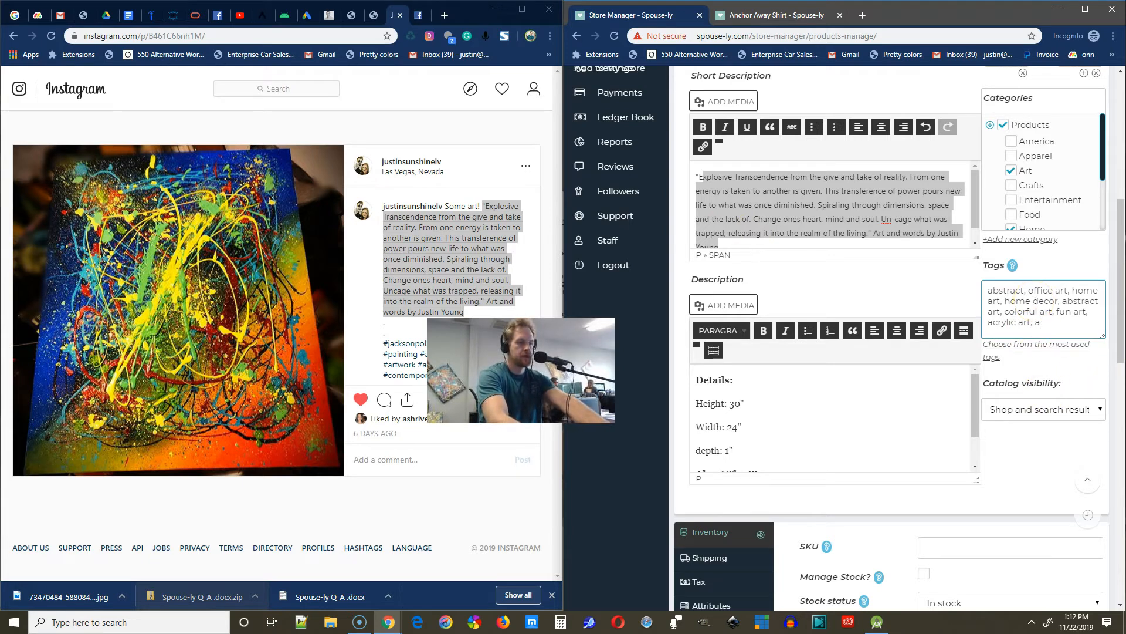
text(rtist)
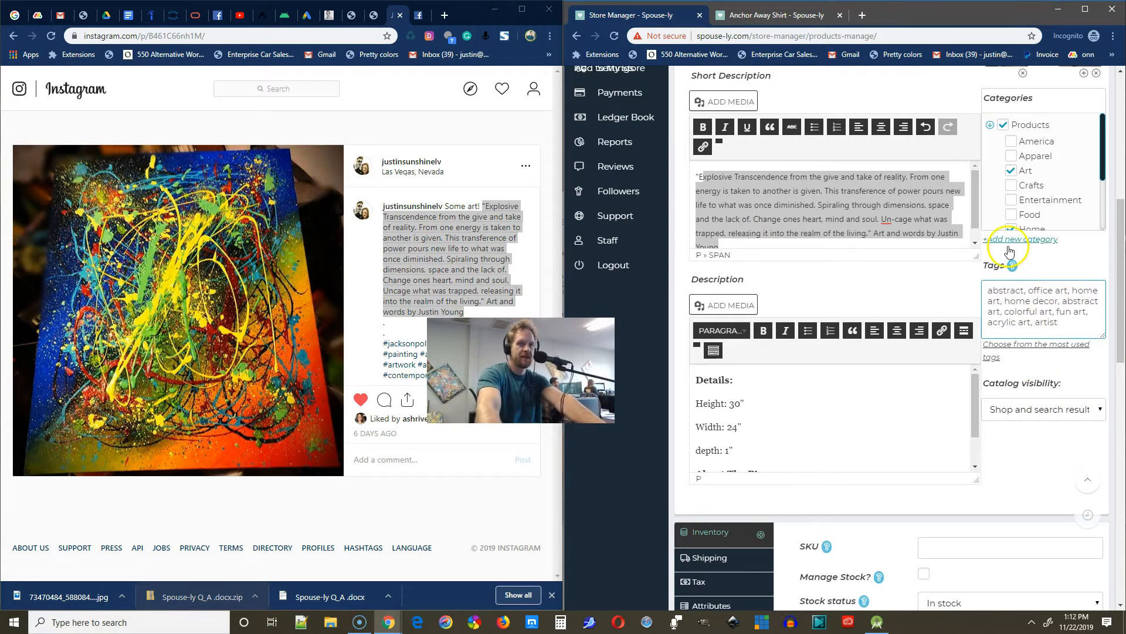
mouse_move(1013, 267)
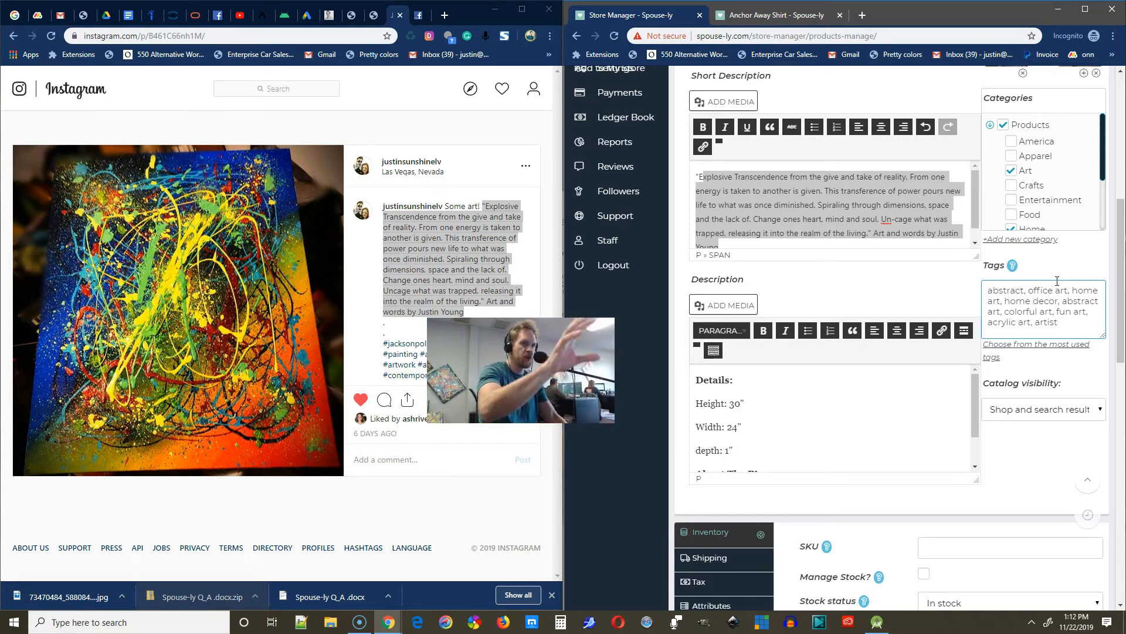
Review the product's catalog visibility options, keeping Shop and search results selected
scroll(880, 422, up, 1)
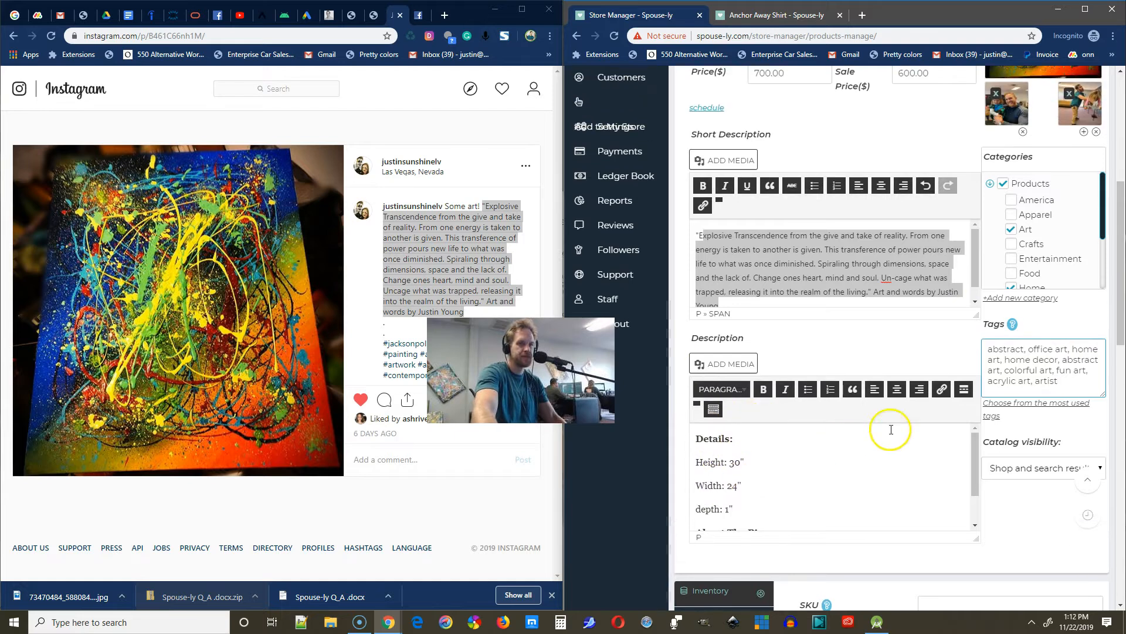
scroll(1056, 370, down, 2)
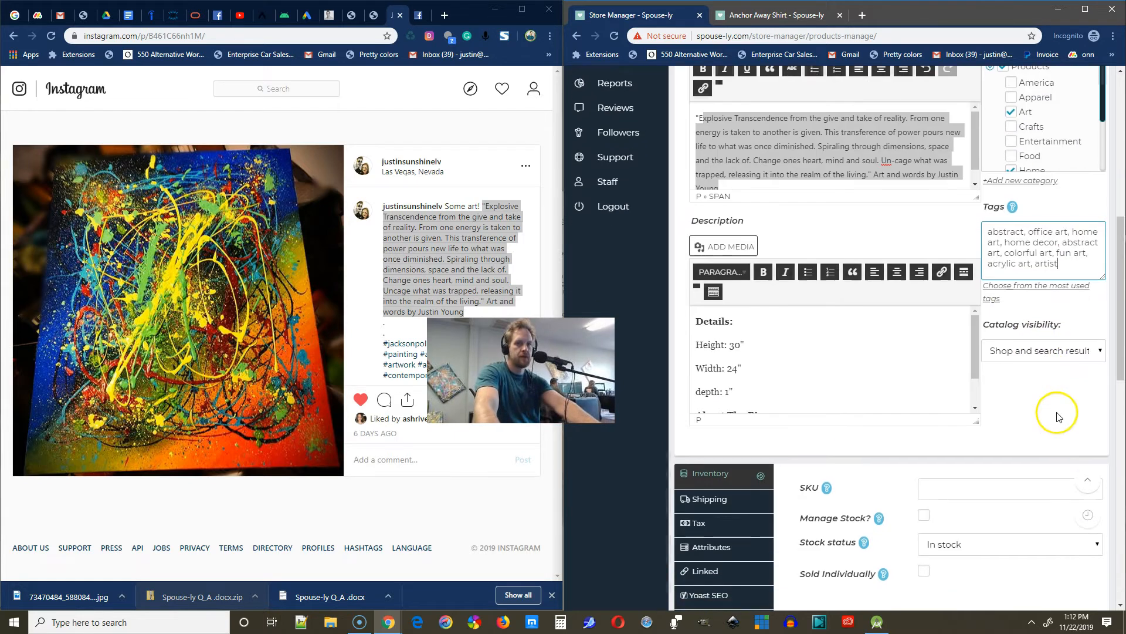
click(1056, 352)
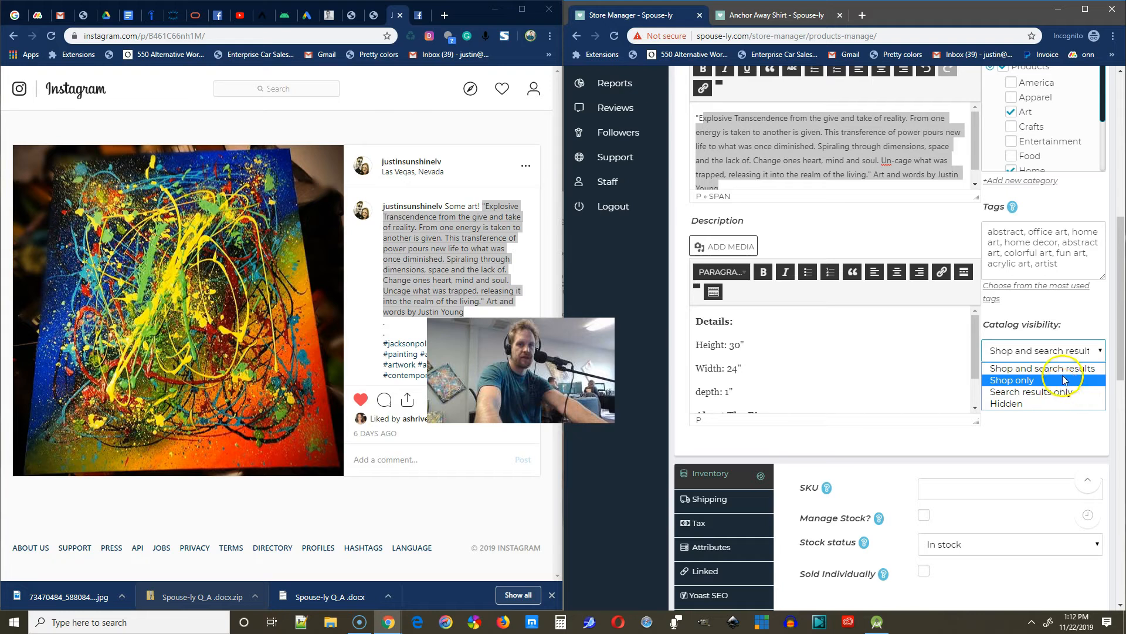
click(1060, 429)
click(1044, 352)
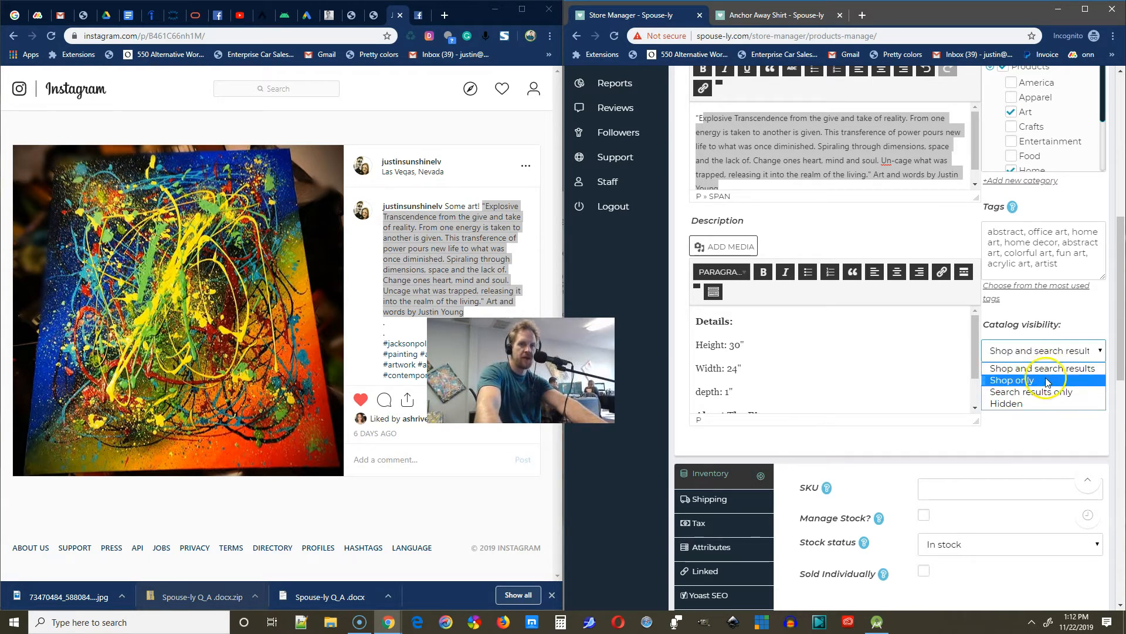
click(1024, 368)
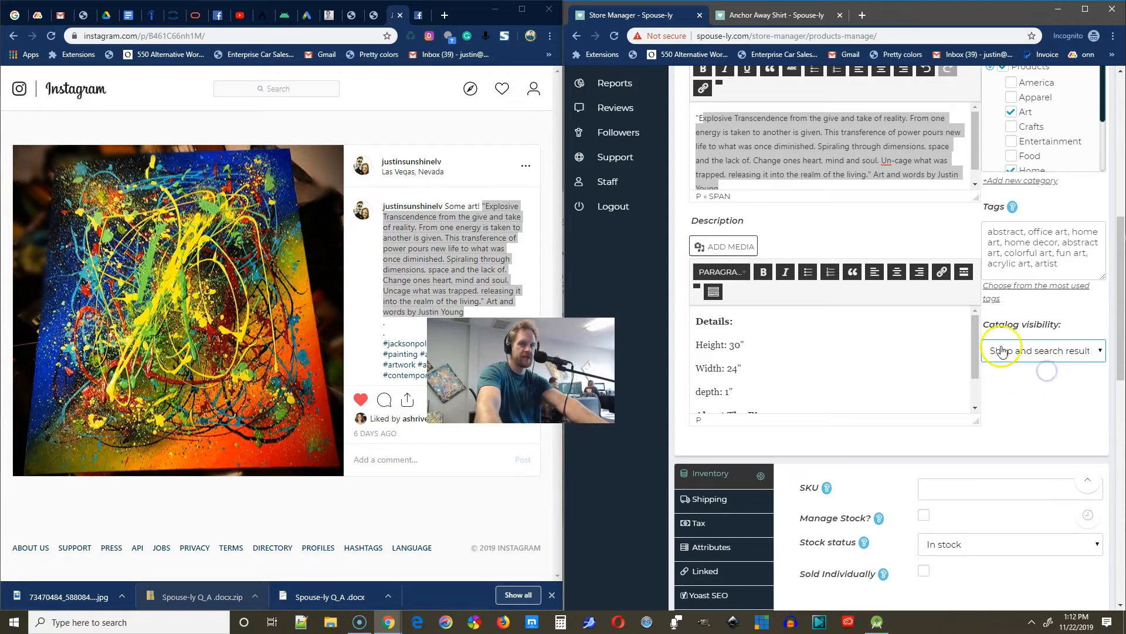
scroll(1020, 369, down, 2)
click(1035, 235)
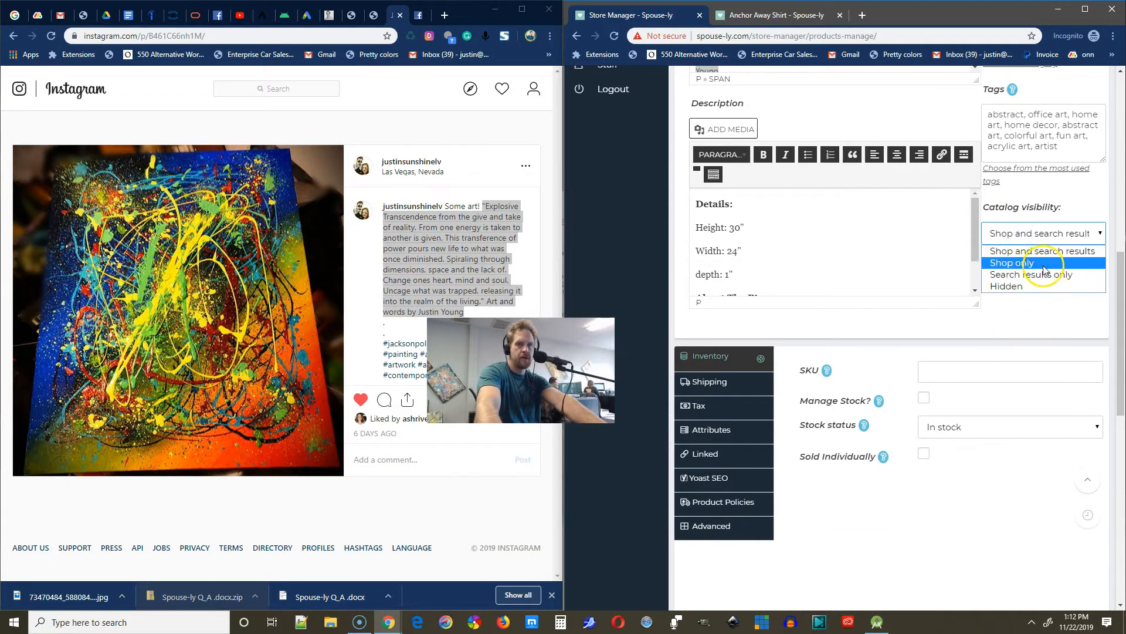
click(1053, 320)
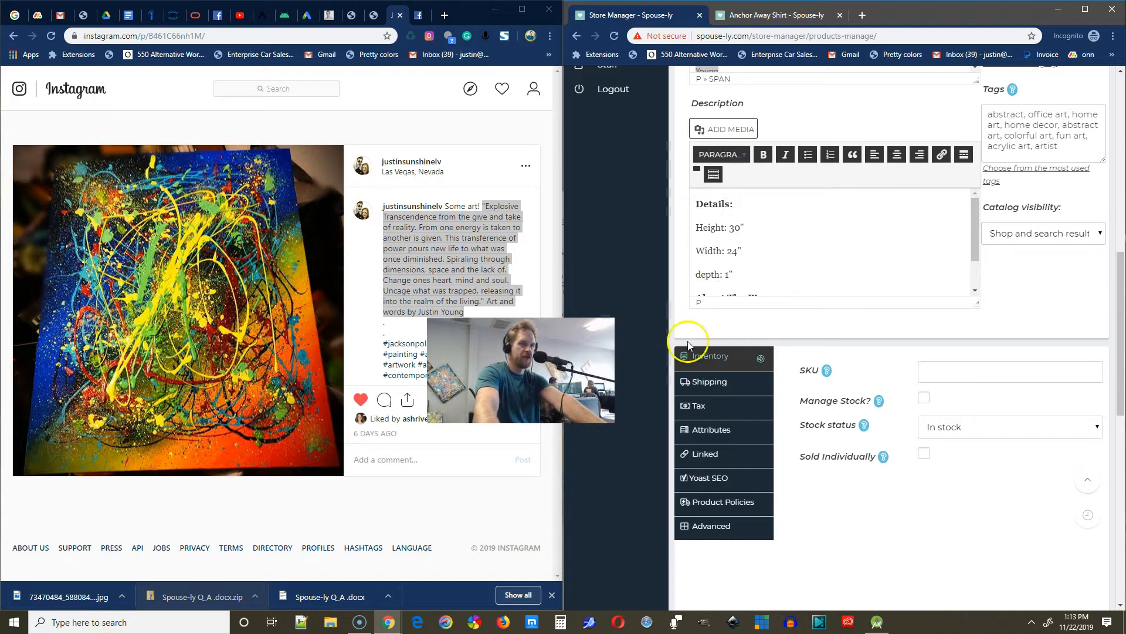
Check the explanation of the SKU field and set the product's SKU to AA1
scroll(833, 176, up, 4)
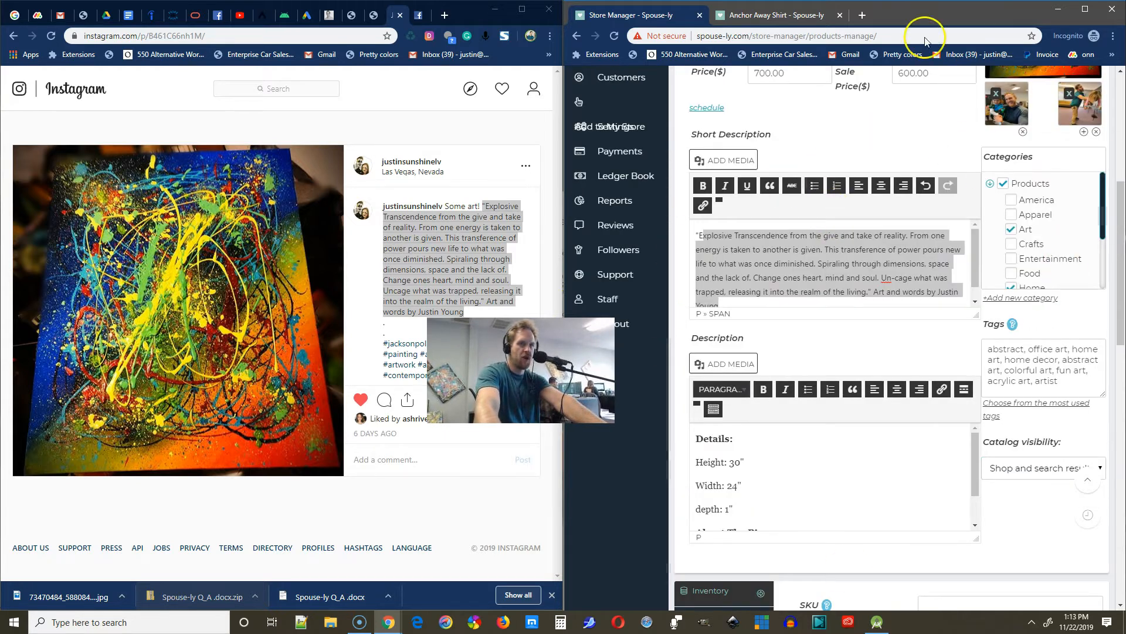
scroll(890, 241, up, 2)
scroll(767, 468, down, 5)
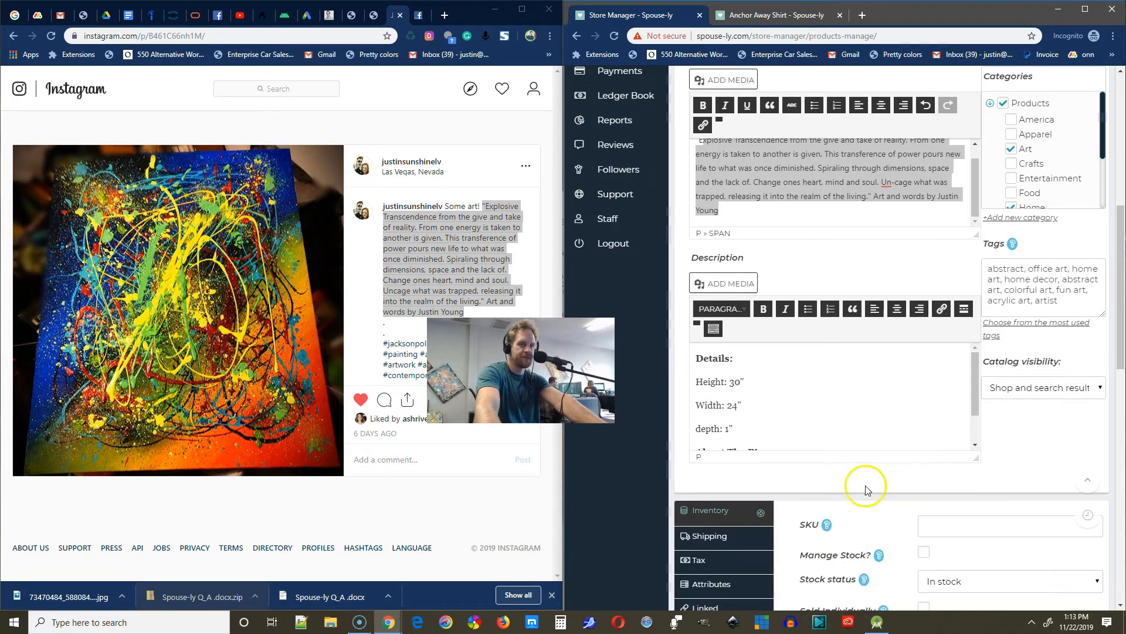
scroll(787, 460, down, 2)
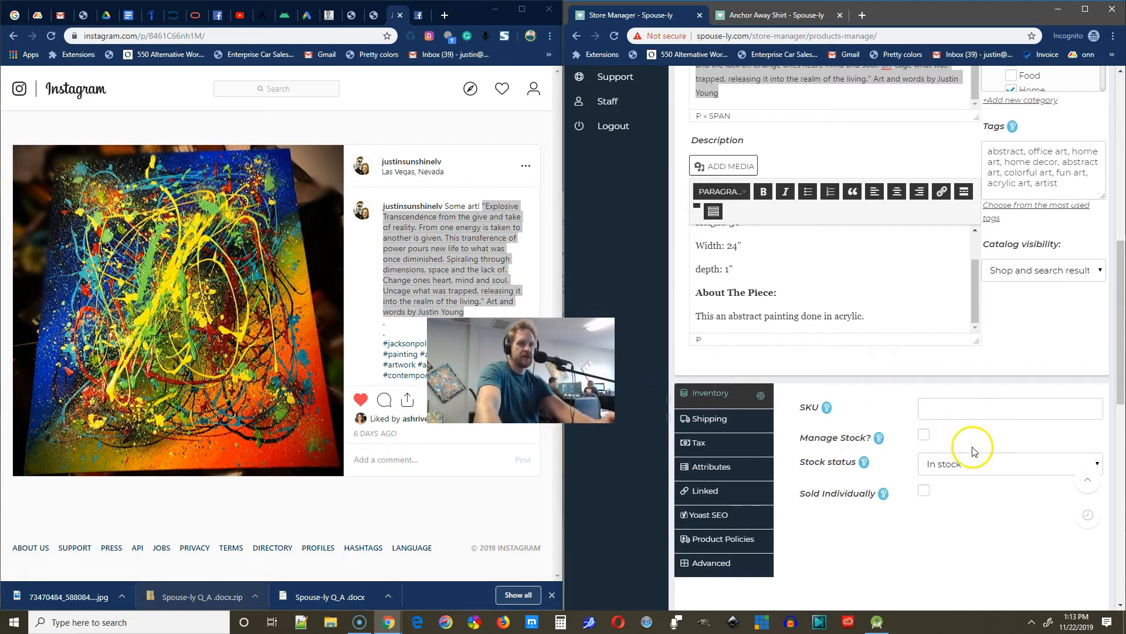
mouse_move(829, 410)
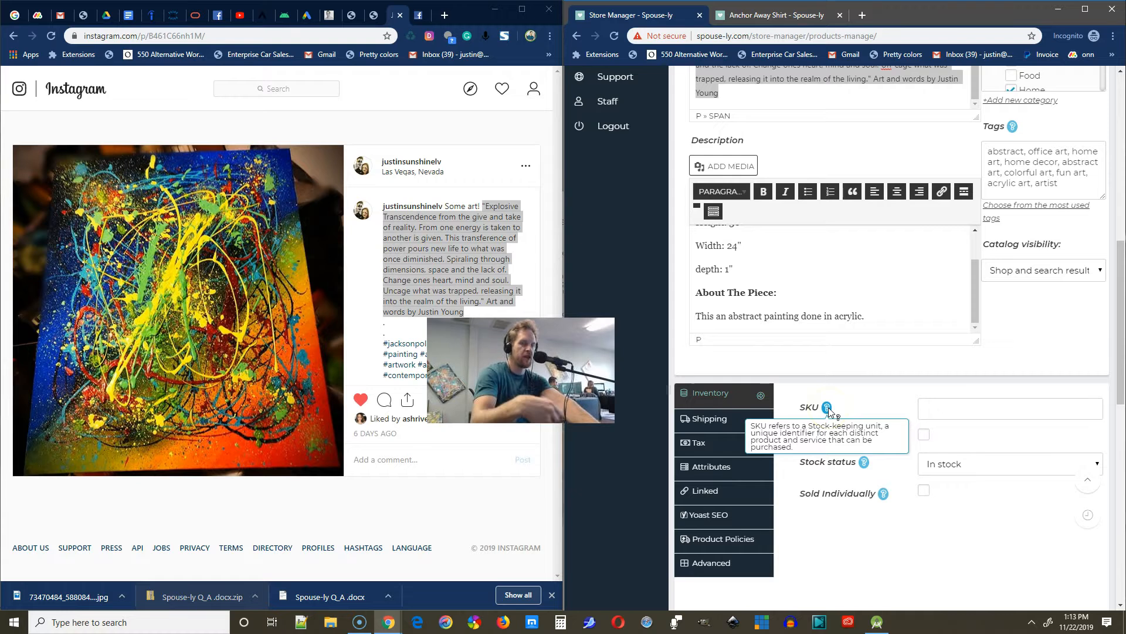
click(955, 411)
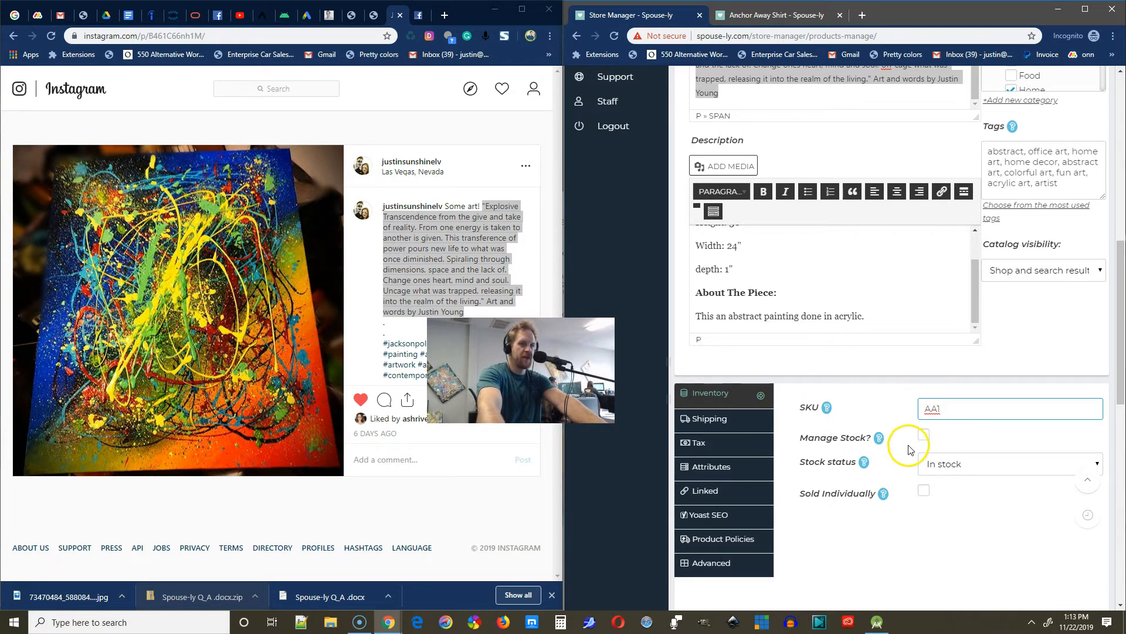
Enable stock management for the product and set the stock quantity to 1
click(924, 437)
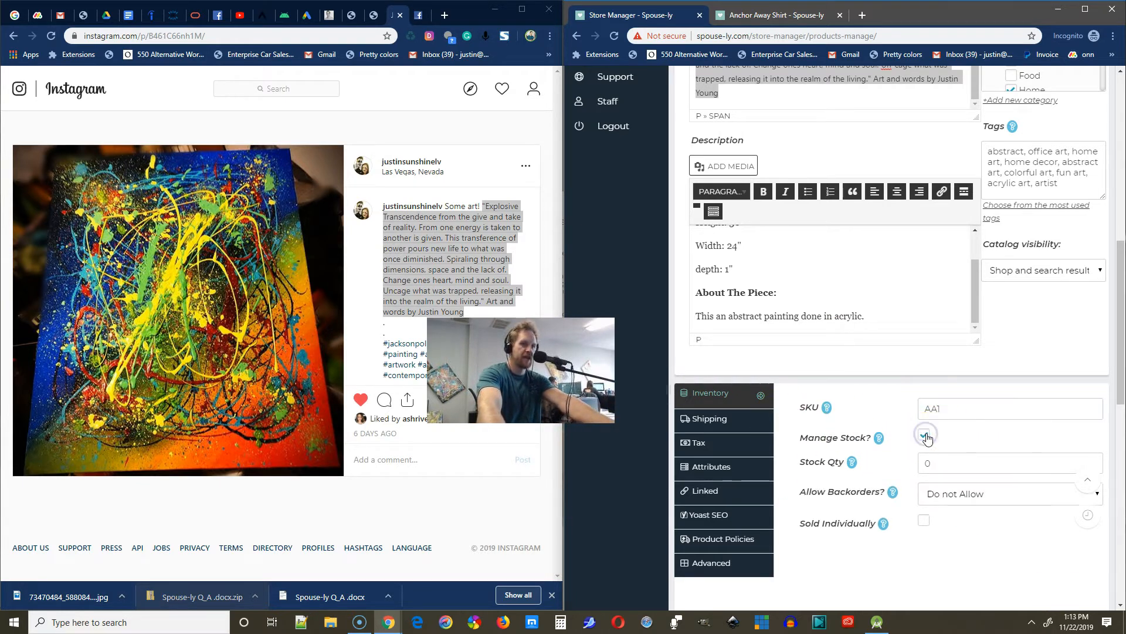
click(925, 434)
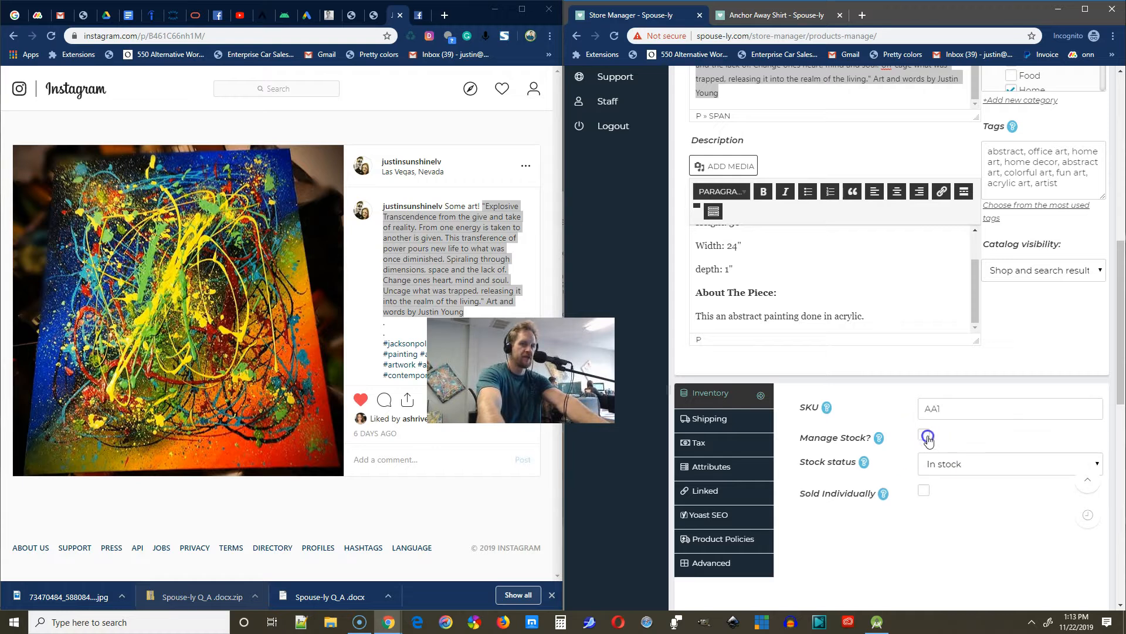
click(925, 435)
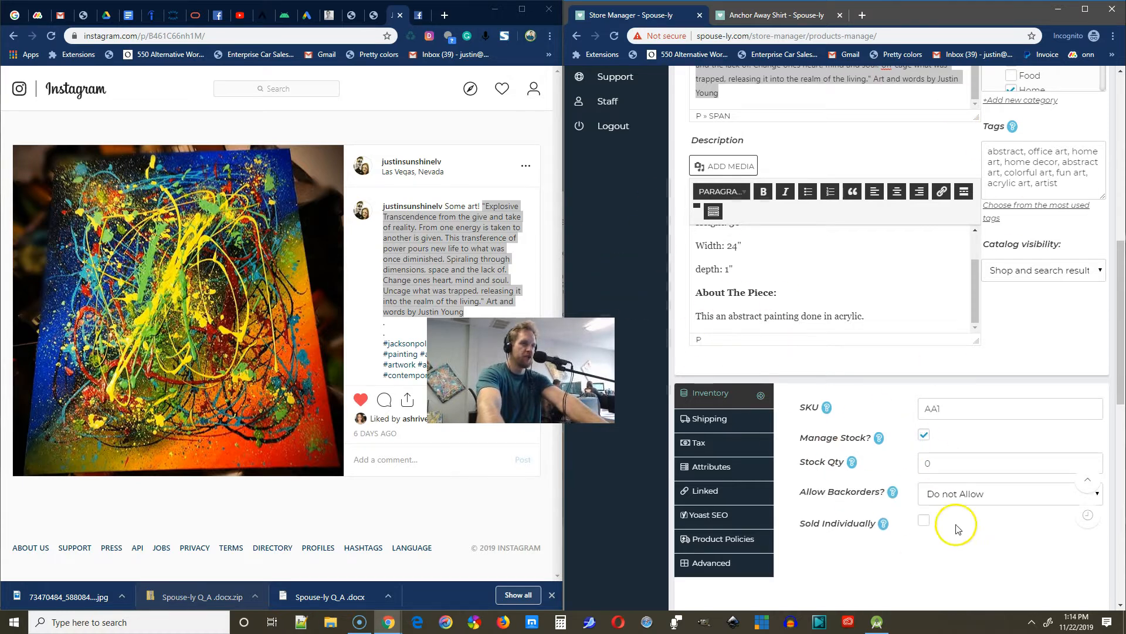
drag(934, 462, 891, 453)
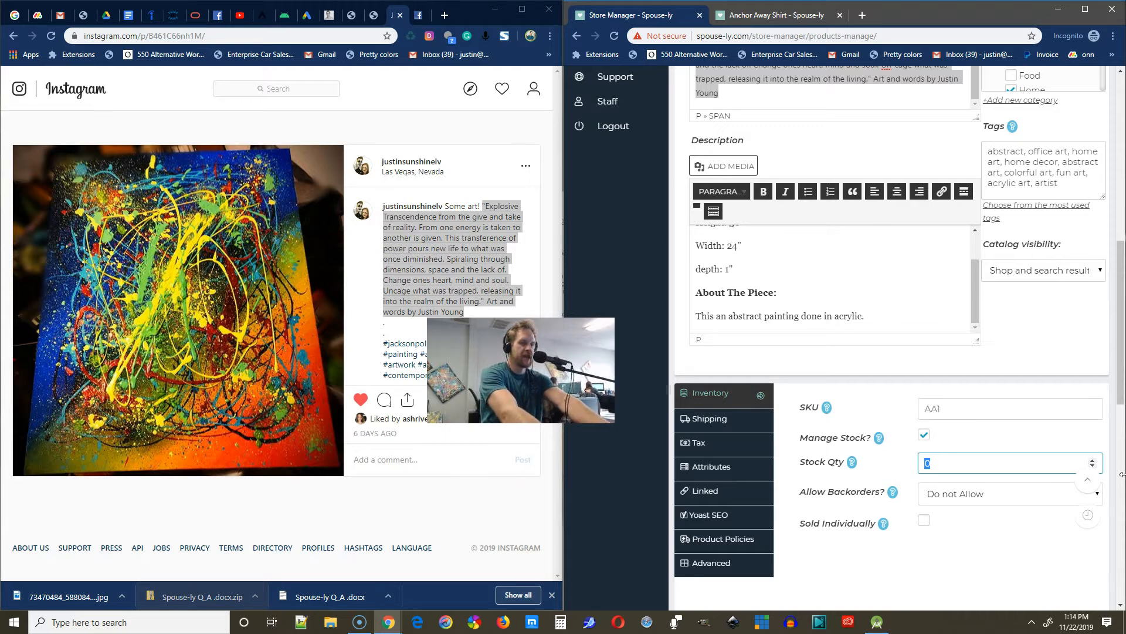
key(BackSpace)
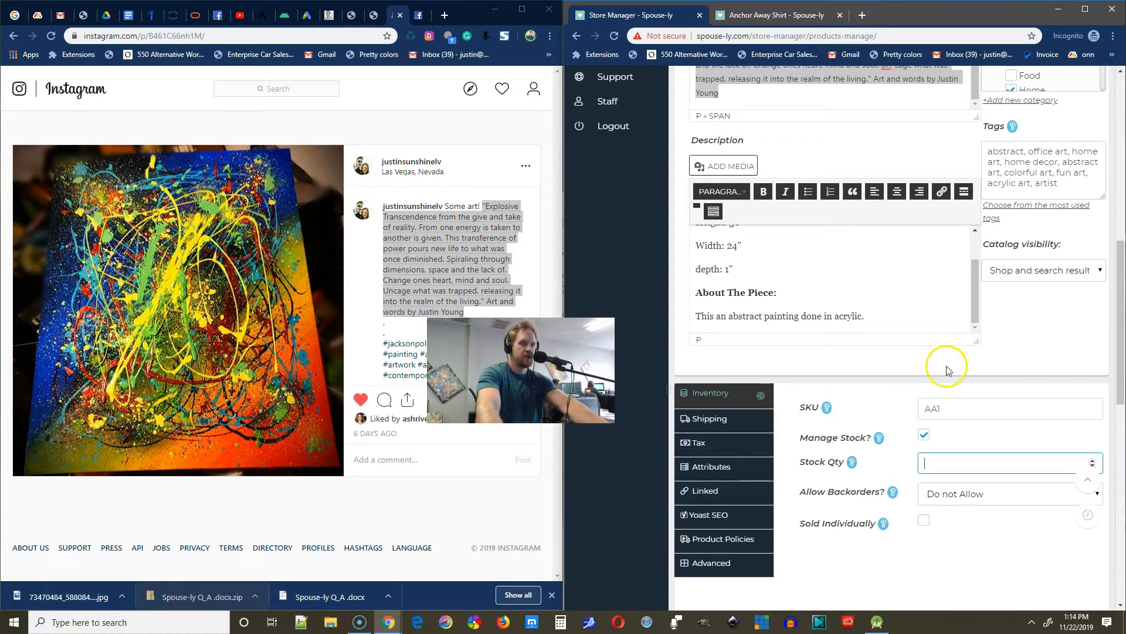
text(1)
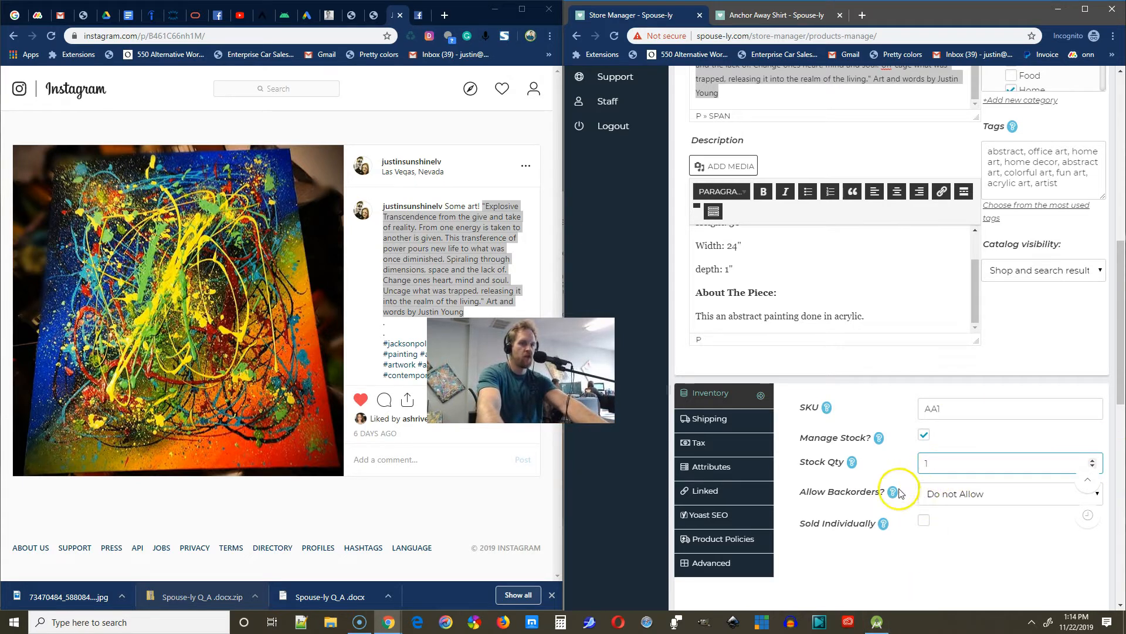
Set the product's backorders option to Allow
click(993, 494)
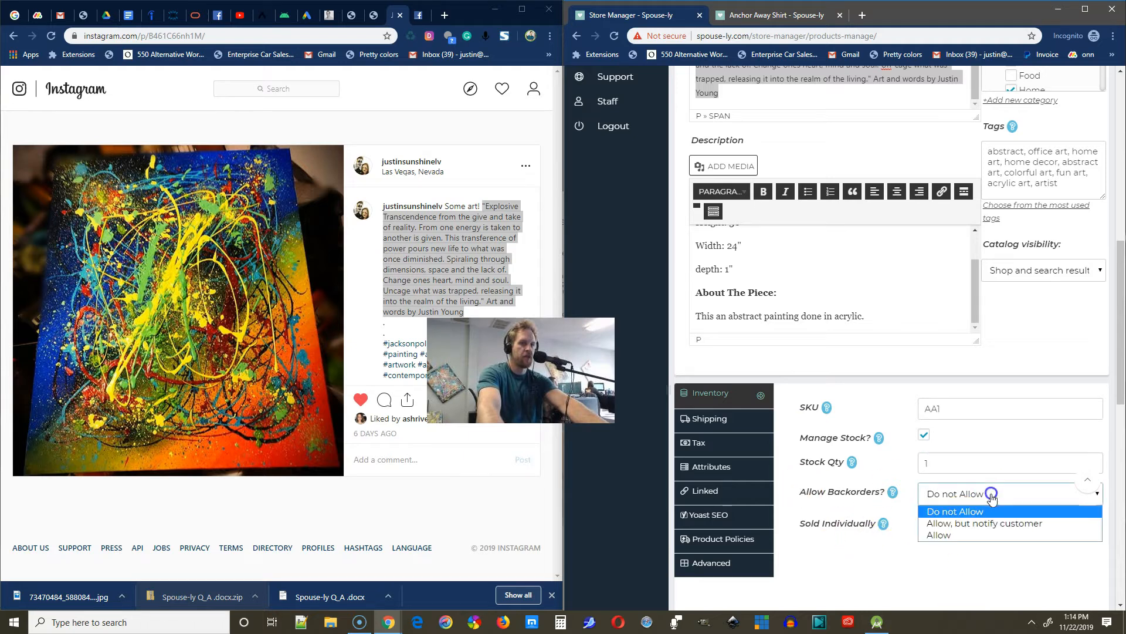
click(940, 535)
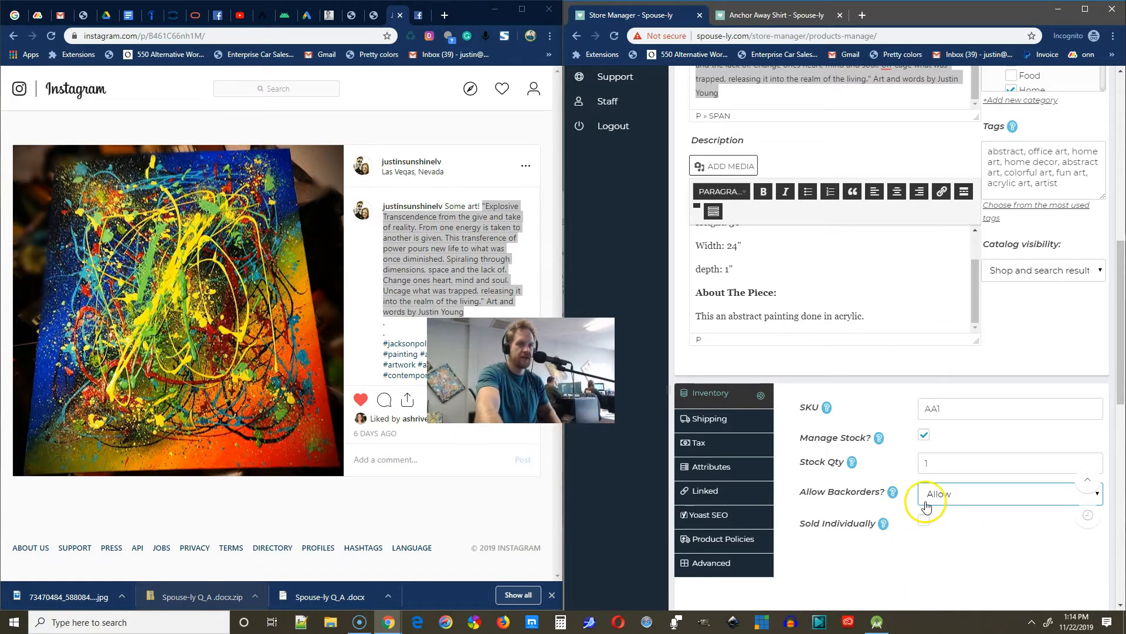
mouse_move(885, 524)
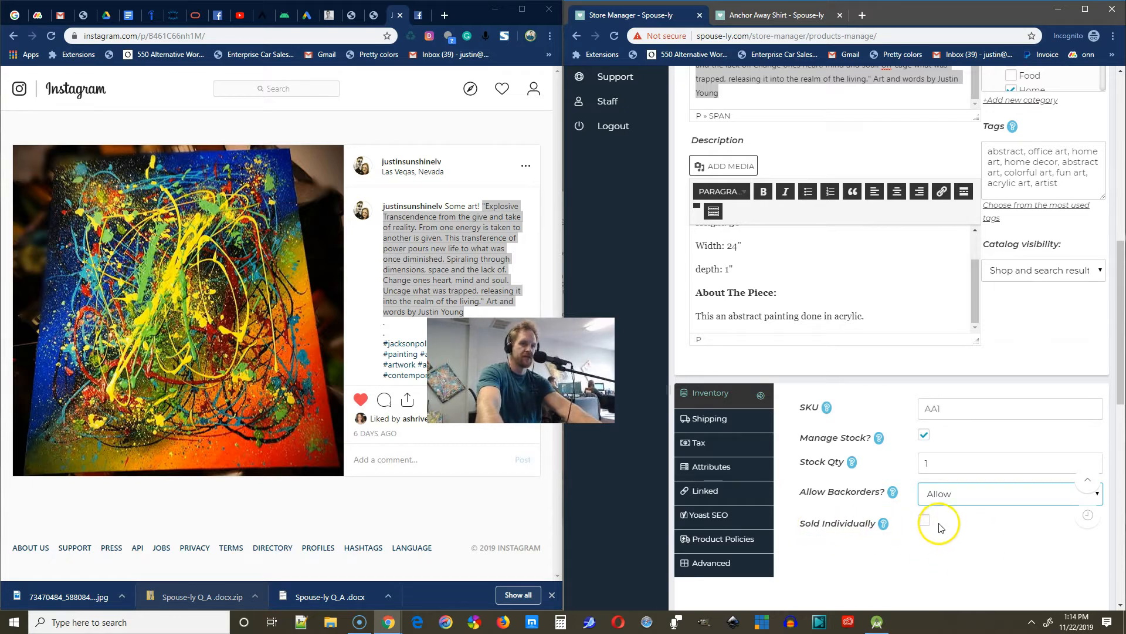
Enable the Sold Individually option in the product's inventory settings
drag(812, 524, 923, 527)
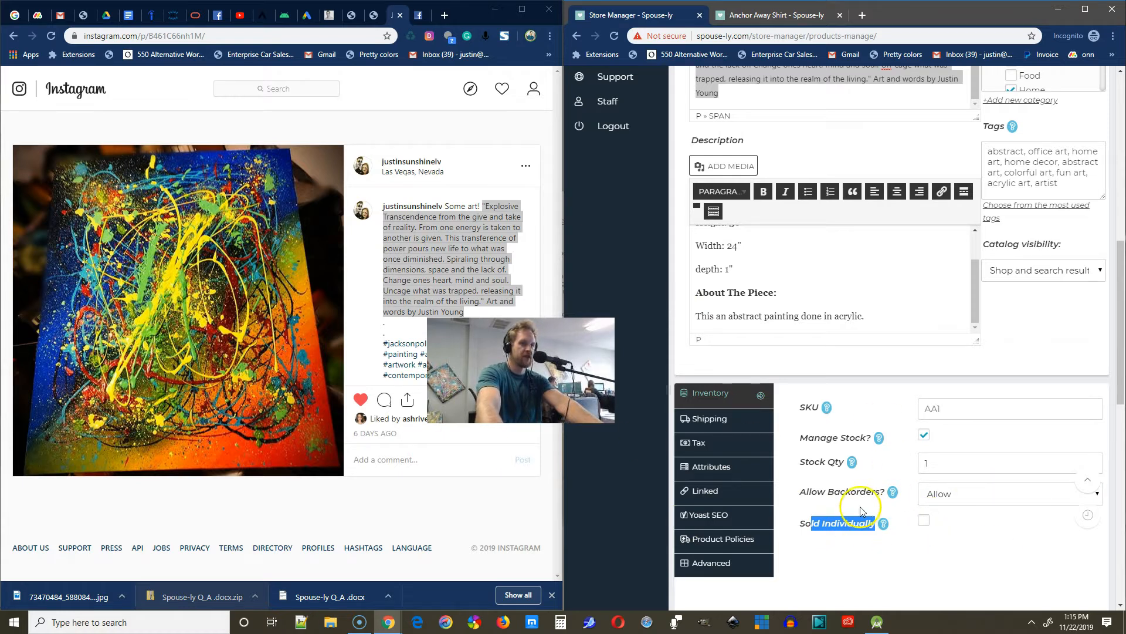
click(987, 558)
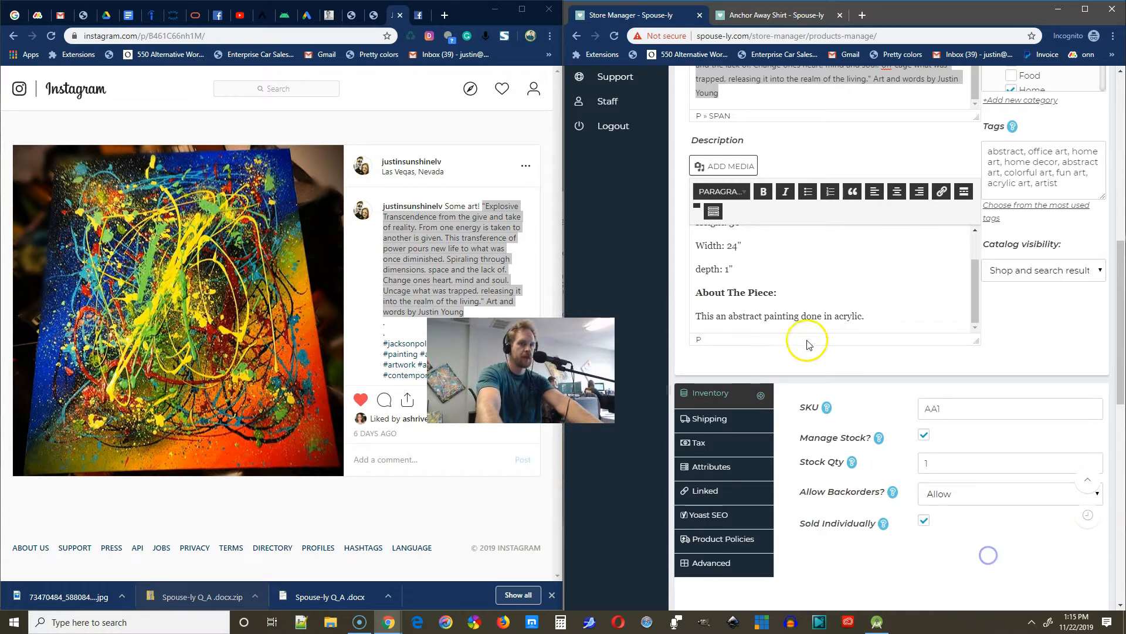
scroll(976, 469, down, 2)
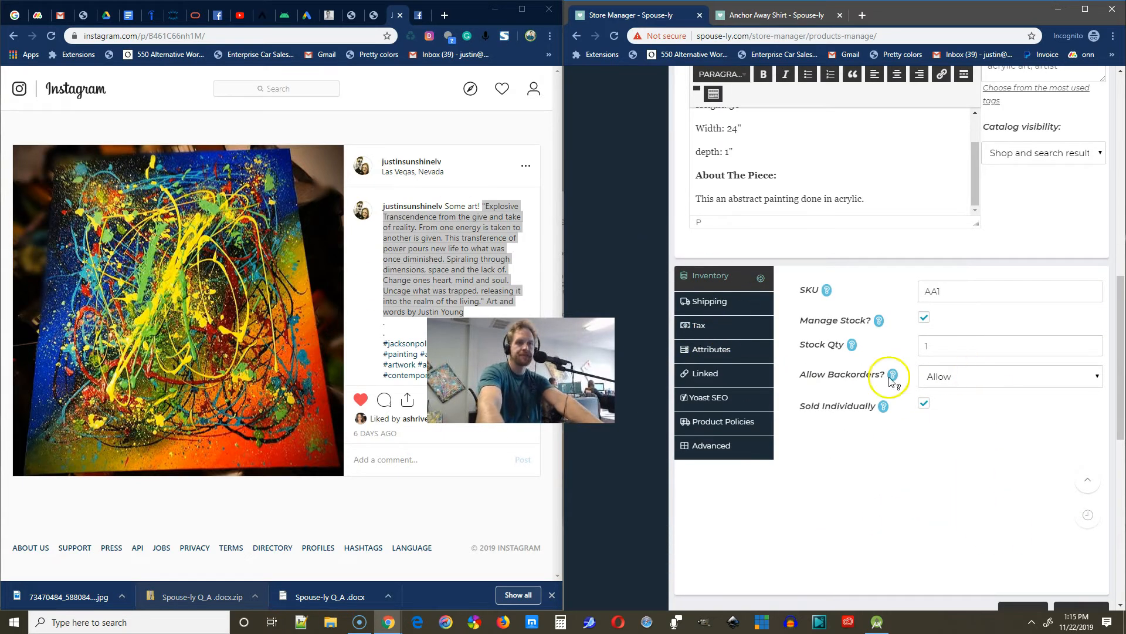
Read the explanations of the Allow Backorders and Sold Individually options in the product's inventory settings
mouse_move(885, 409)
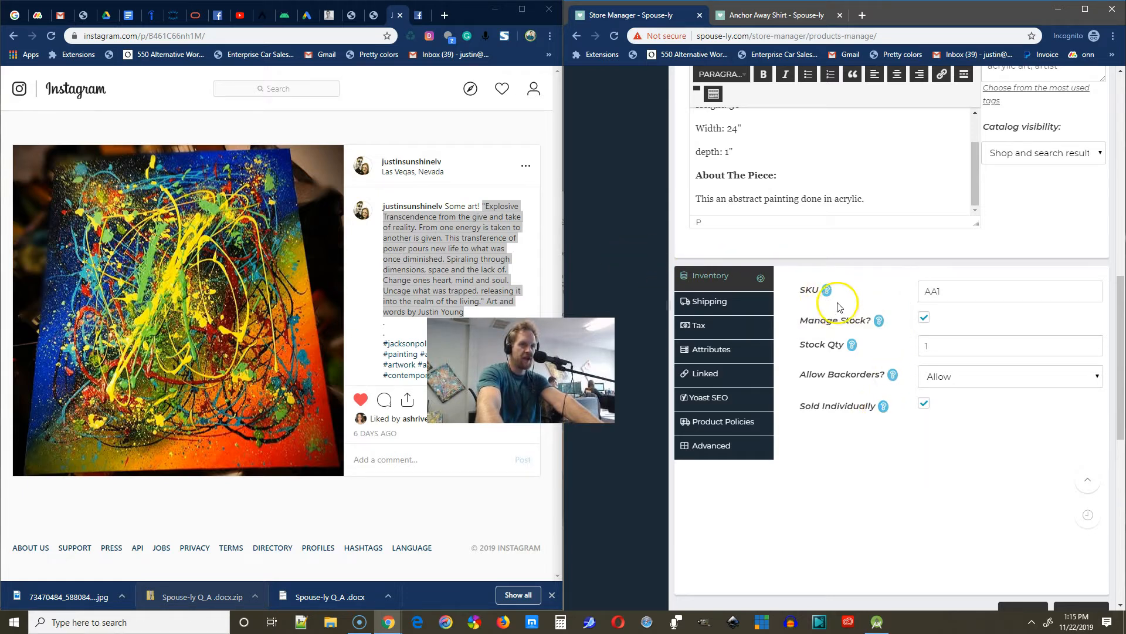
mouse_move(854, 346)
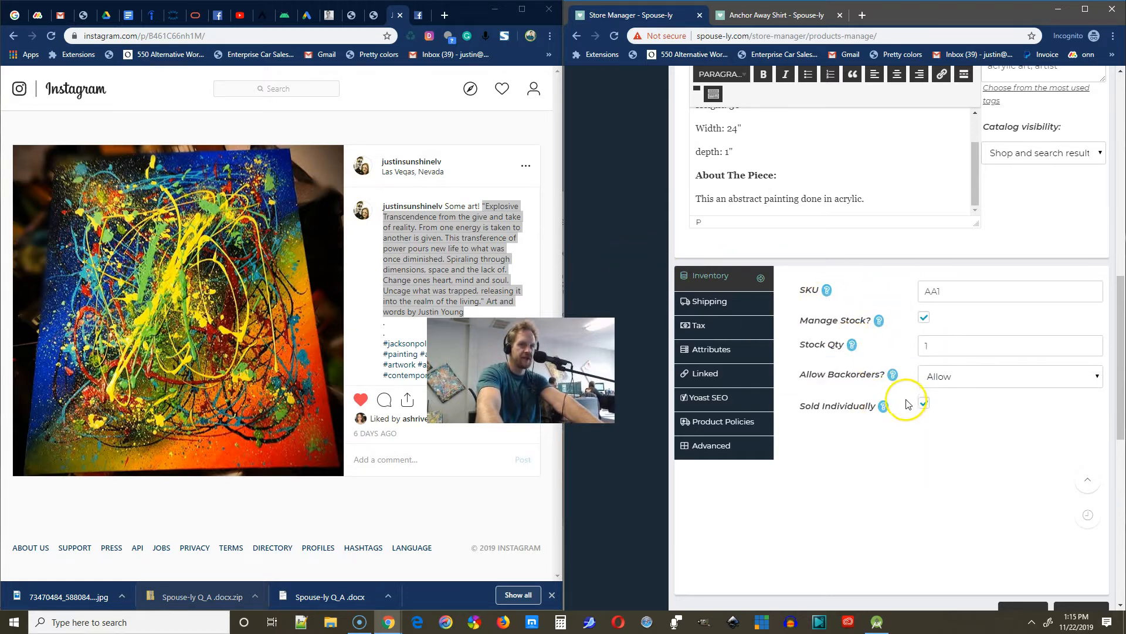
mouse_move(896, 375)
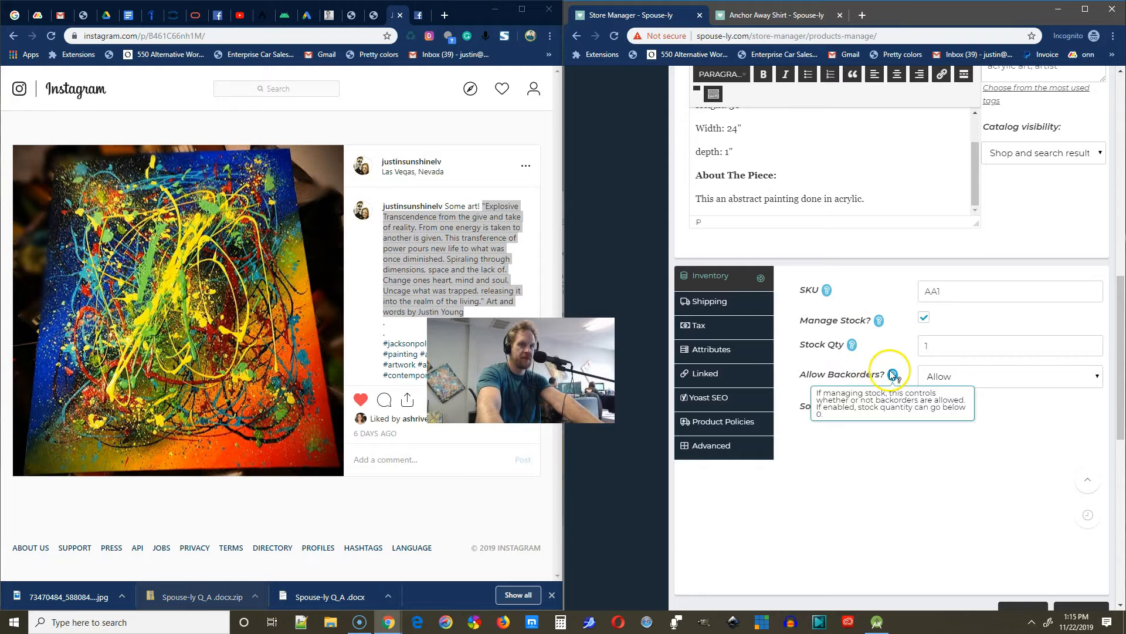
drag(809, 375, 882, 378)
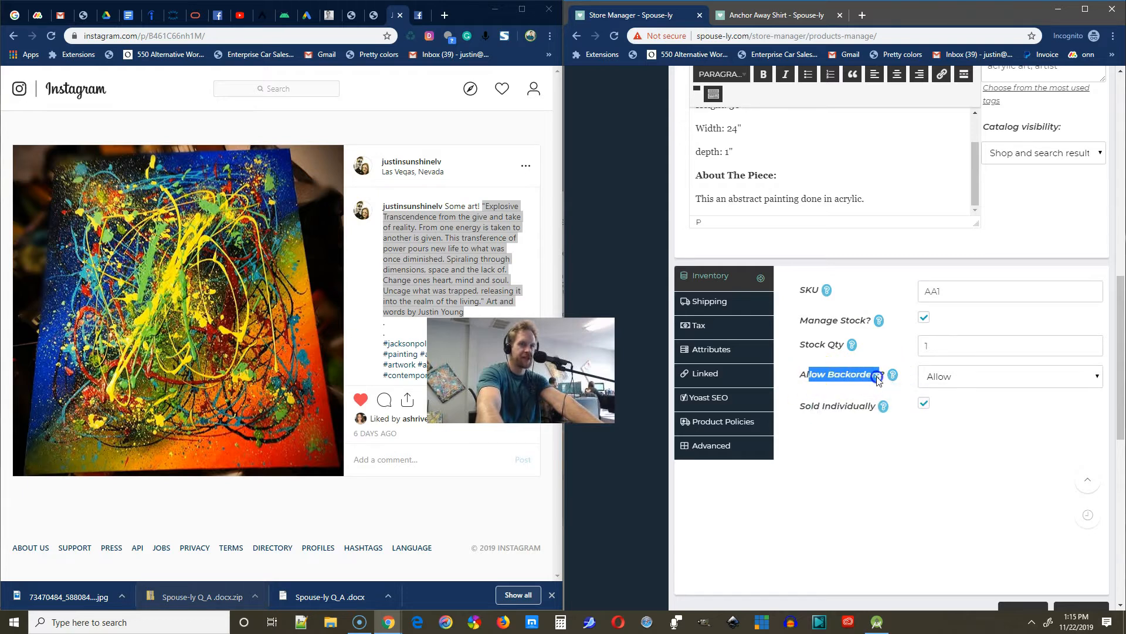
click(915, 430)
mouse_move(894, 379)
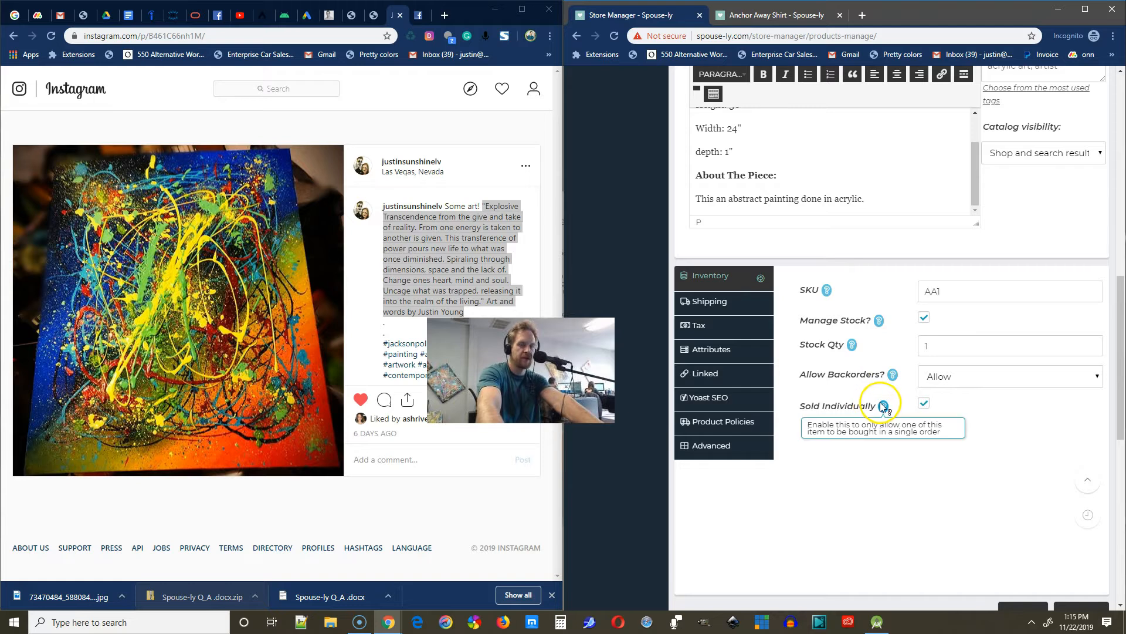
Open the product's shipping settings and check the measurement units used for weight and dimensions
scroll(779, 385, up, 1)
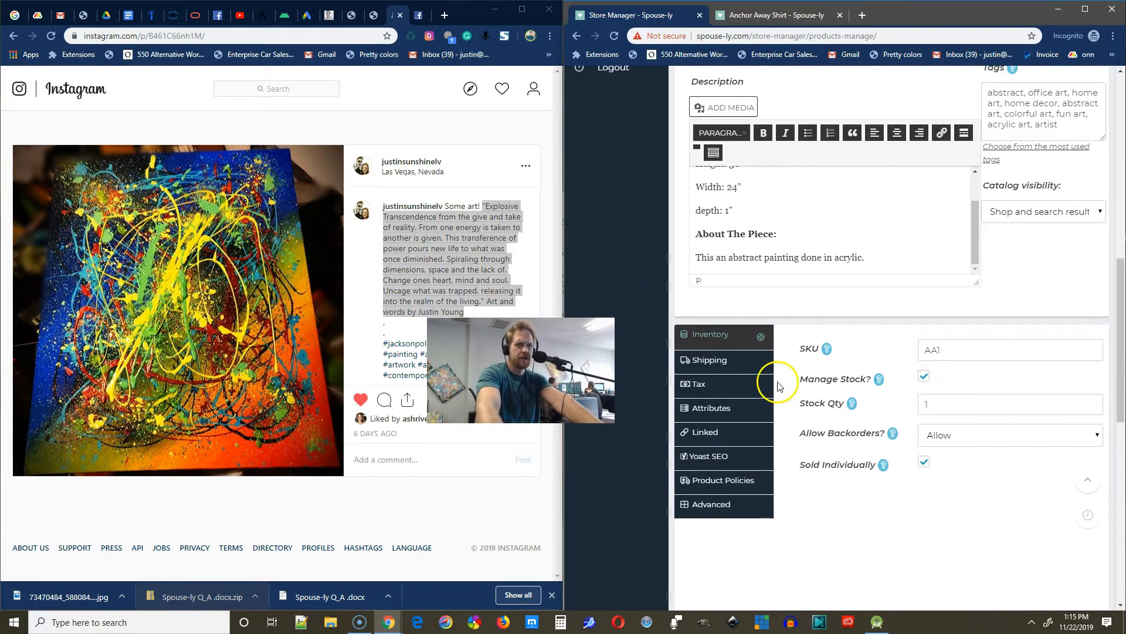
click(710, 359)
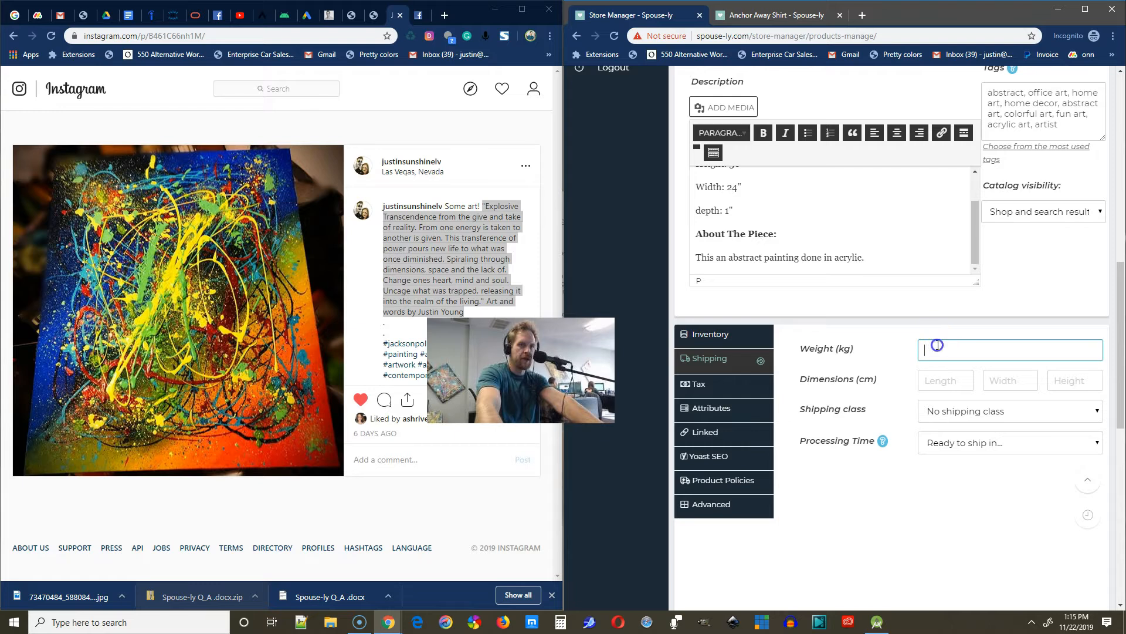
double_click(843, 349)
double_click(861, 379)
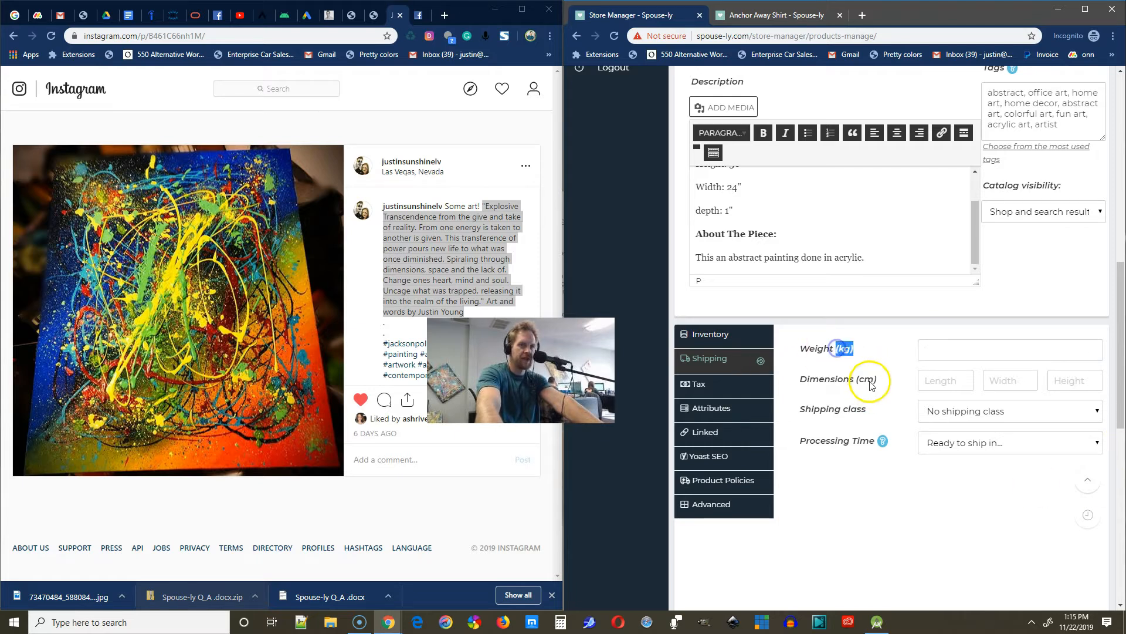
drag(873, 382, 788, 373)
double_click(868, 376)
click(913, 375)
click(888, 363)
click(869, 348)
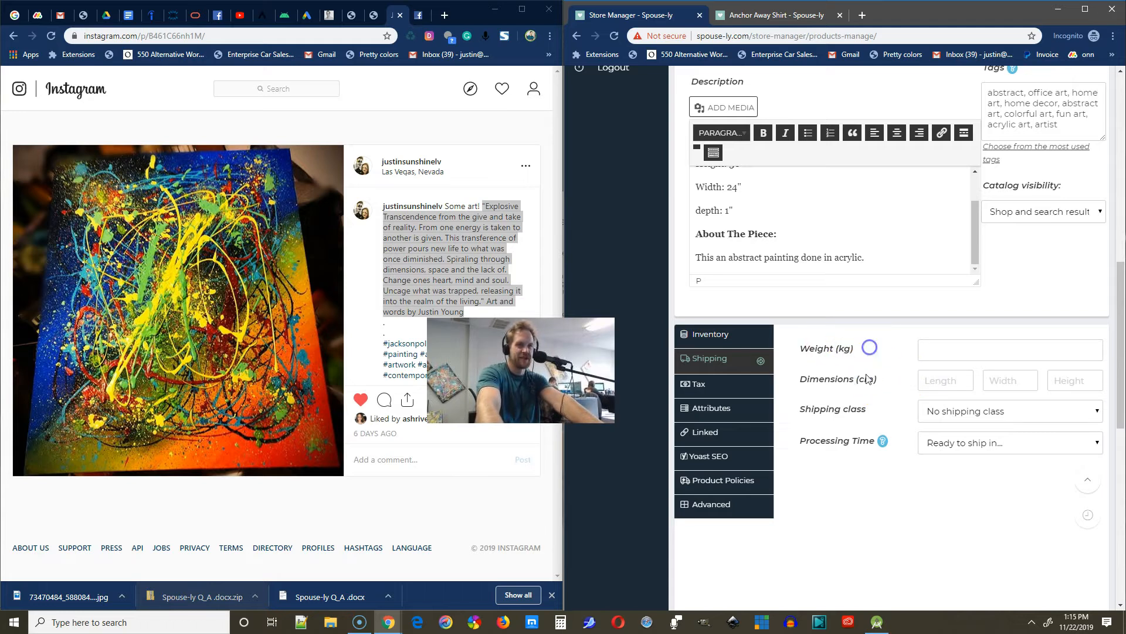
click(956, 351)
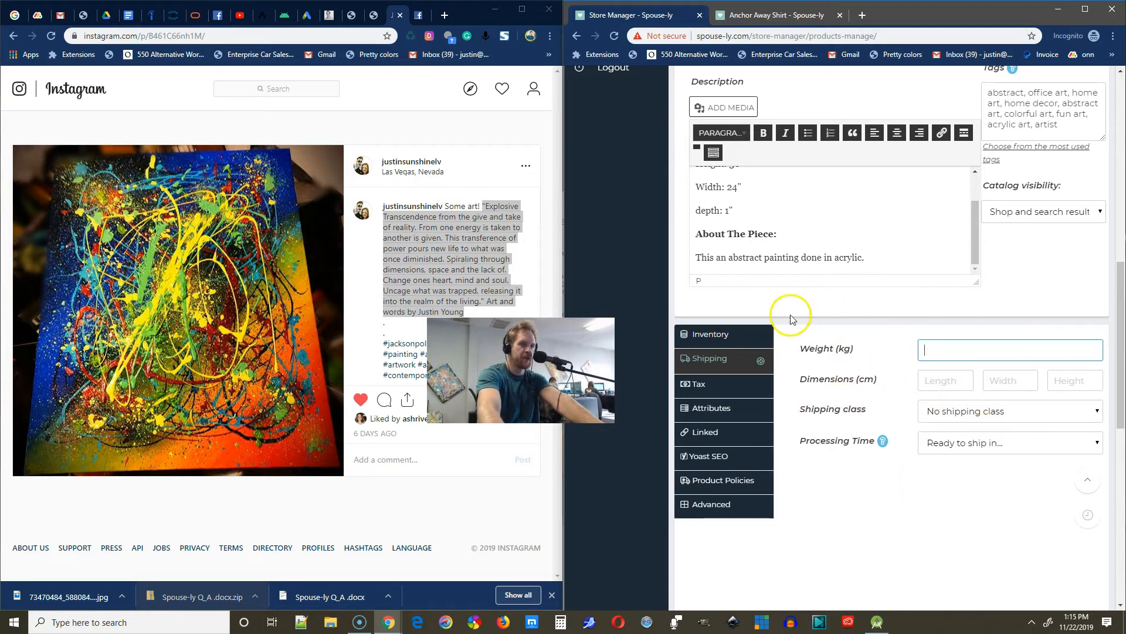
double_click(842, 349)
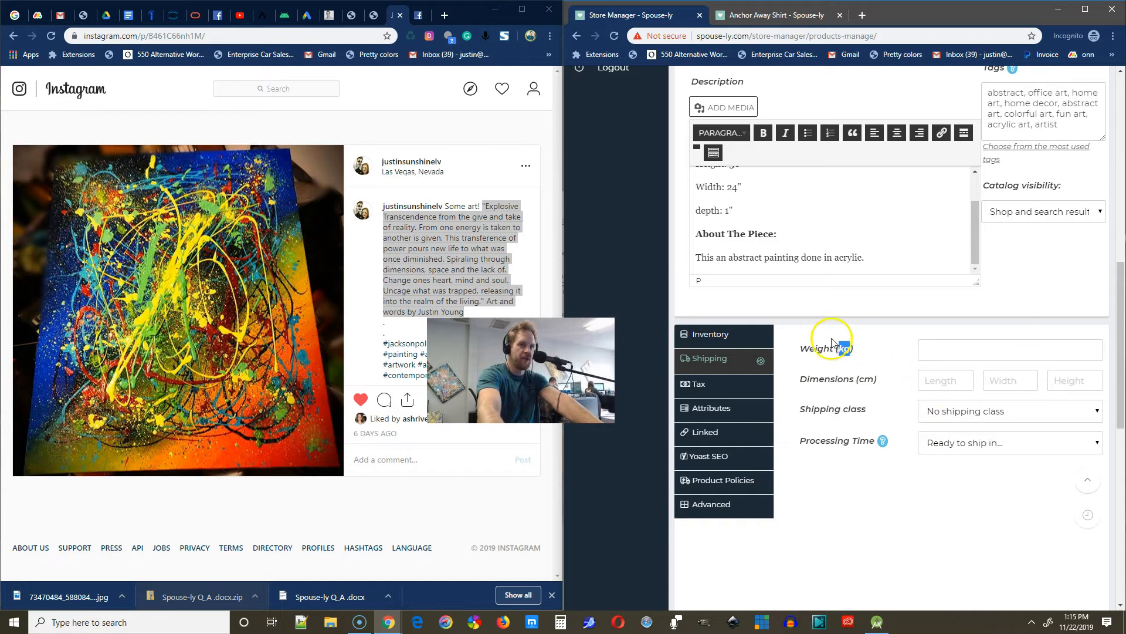
Enter vc as the product's weight in the shipping settings
click(922, 347)
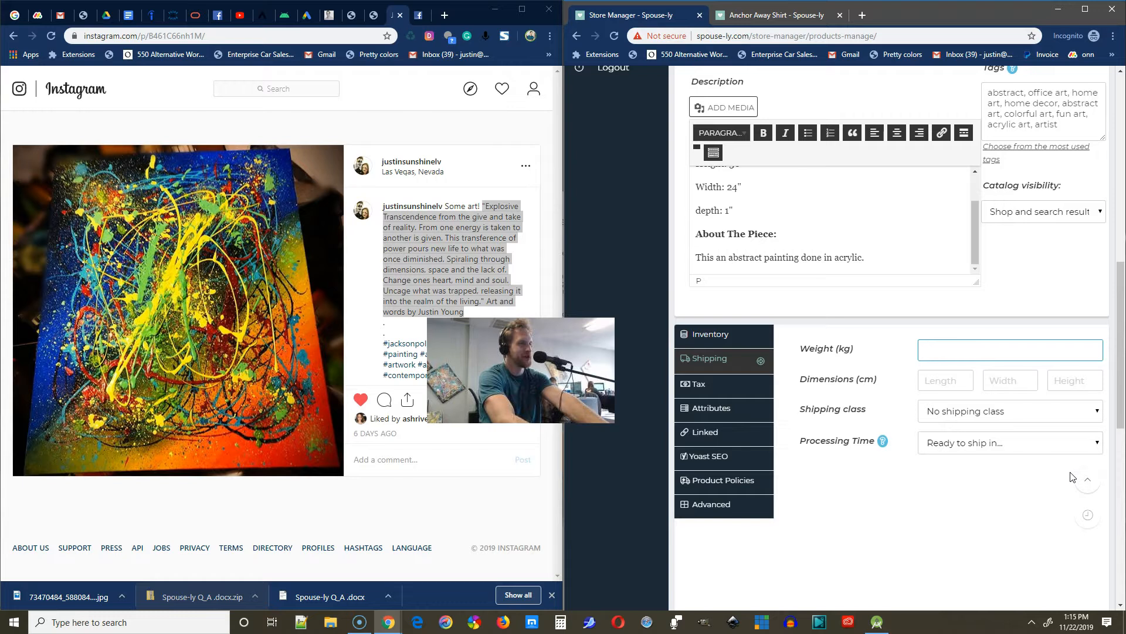
click(936, 348)
text(vc)
Set the product's shipping length to 30, using the height given in the product description
click(946, 377)
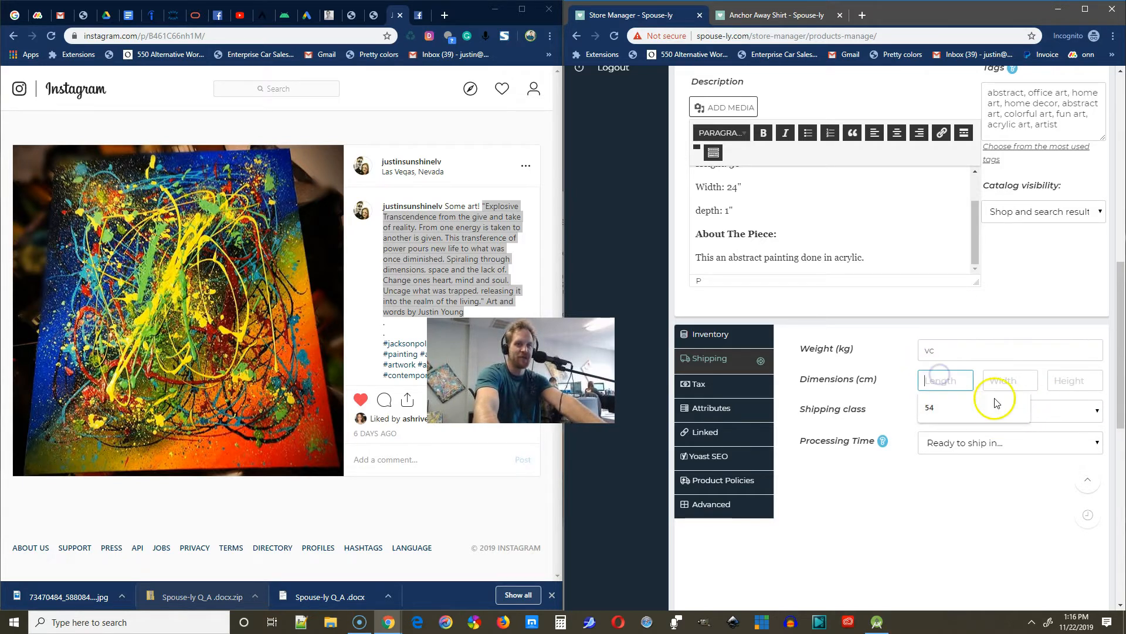
scroll(746, 183, up, 1)
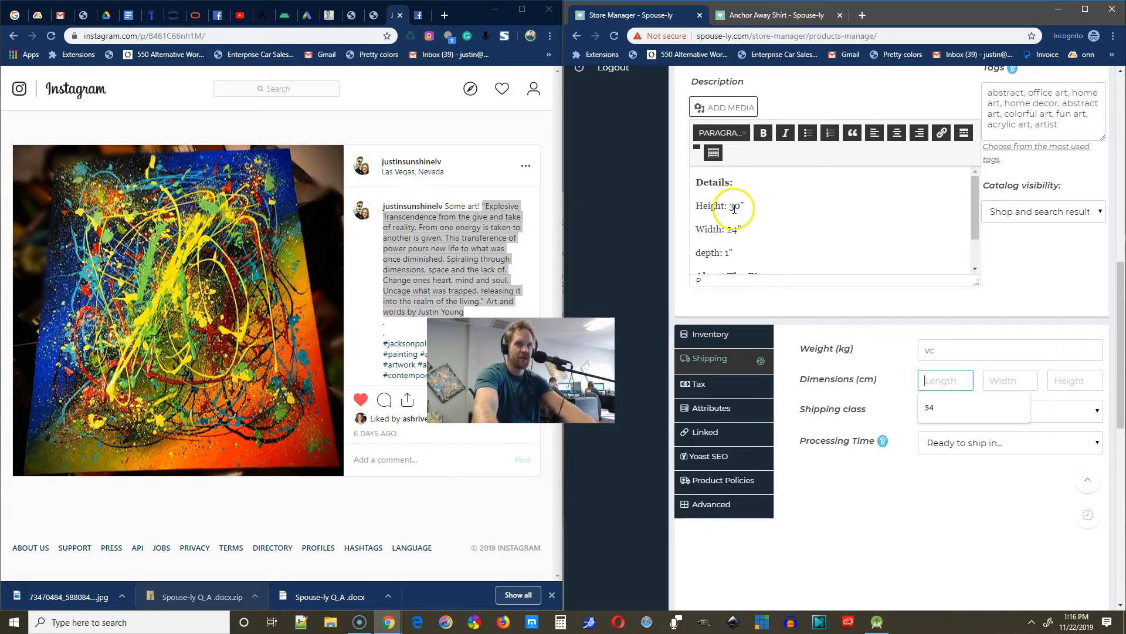
drag(742, 206, 724, 204)
key(ctrl+c)
click(934, 379)
key(ctrl+v)
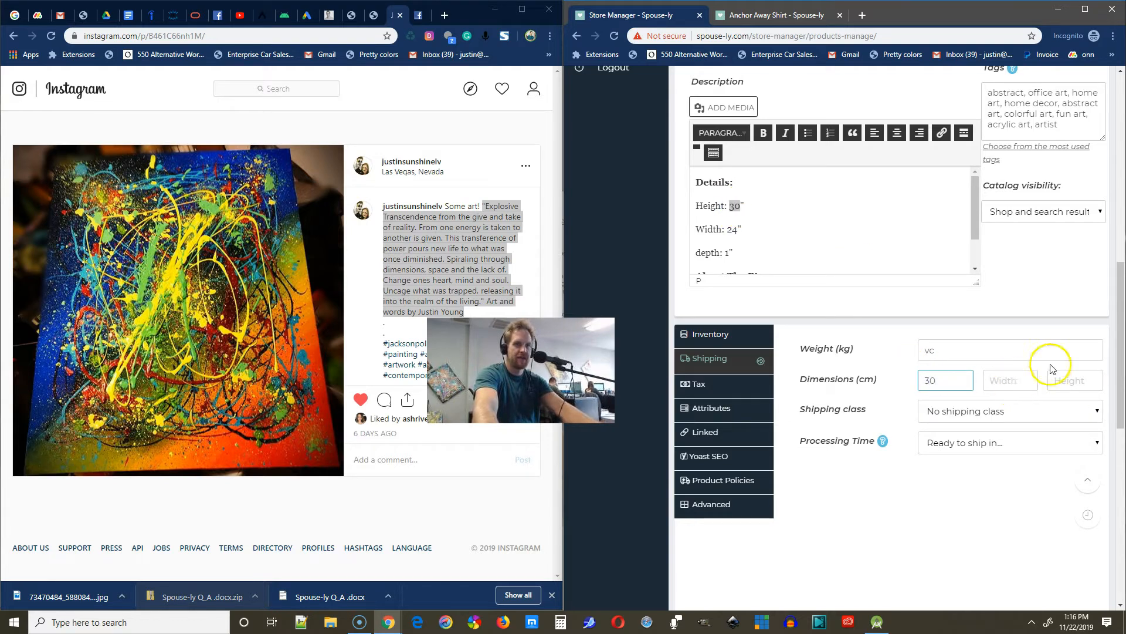
click(1004, 380)
double_click(927, 381)
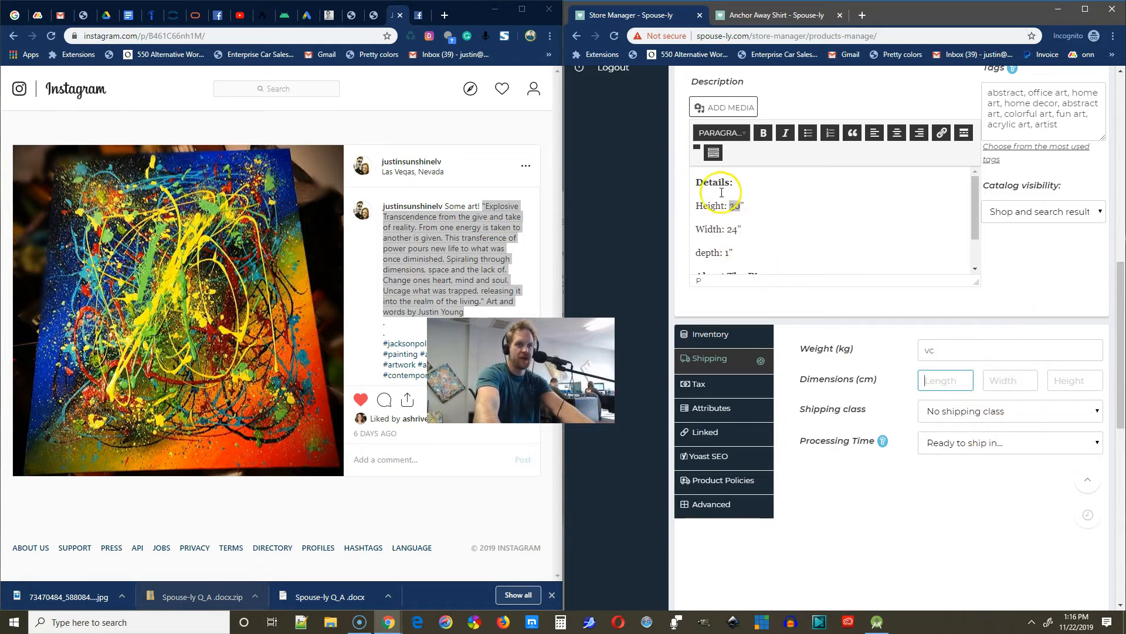
text(30)
Set the product's shipping width to 24 and its height to 1
click(1015, 379)
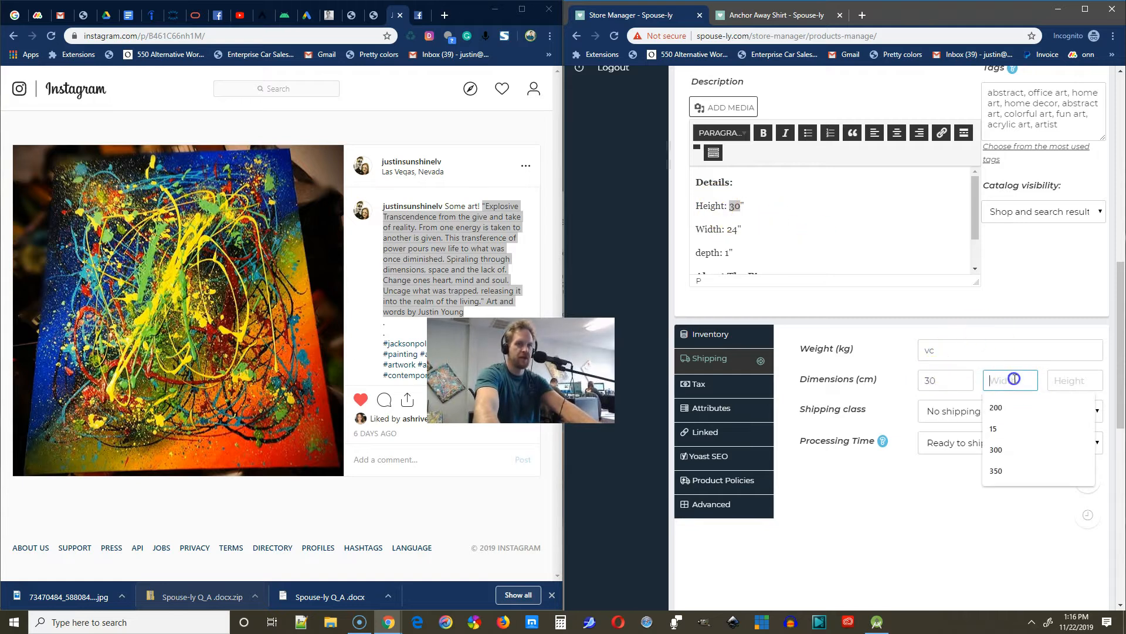
text(24)
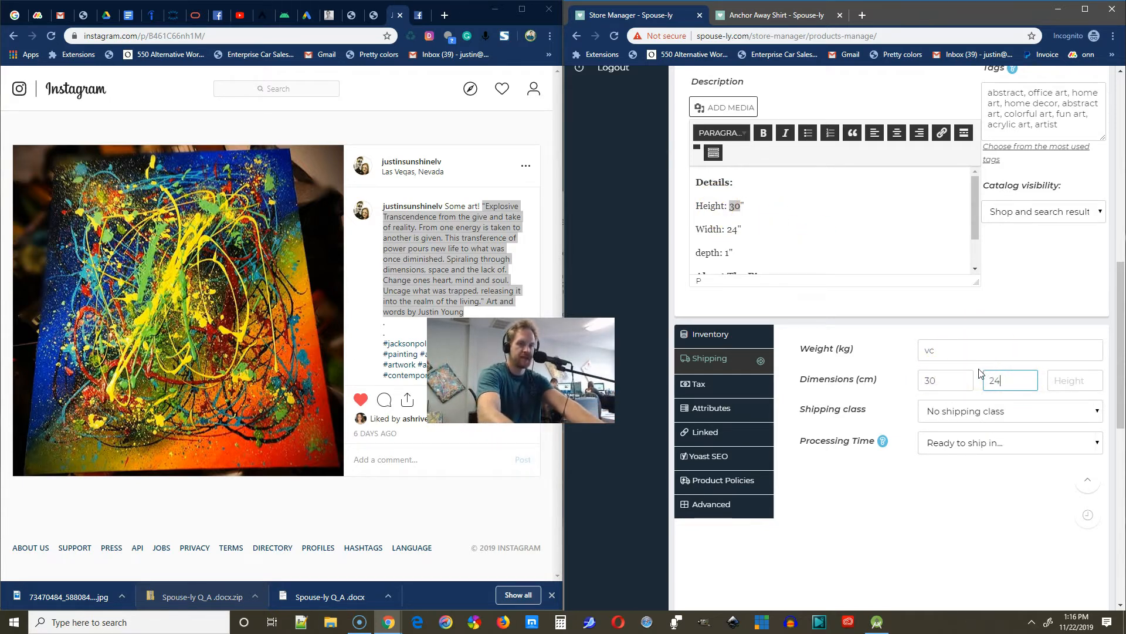
click(1066, 382)
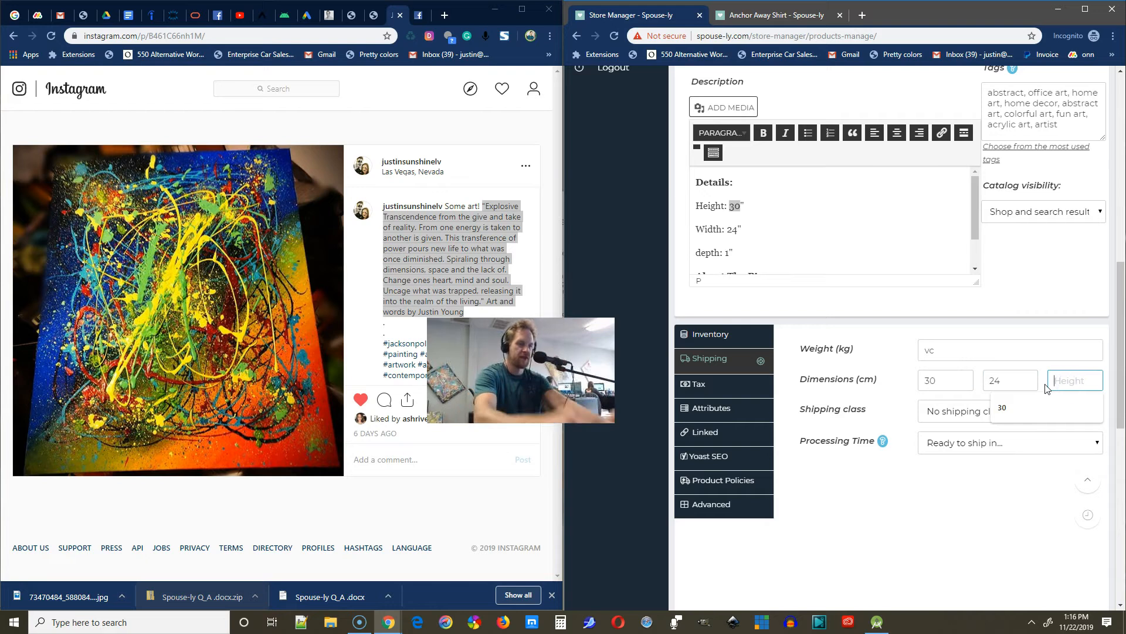
text(1)
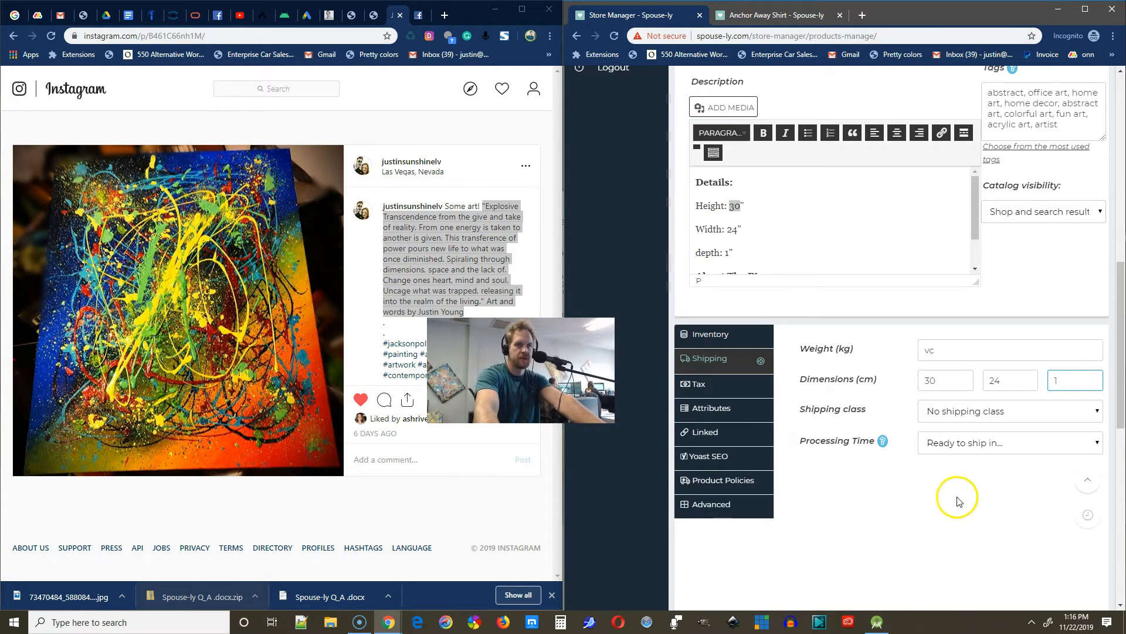
Keep No shipping class for the product and set its processing time to 1-3 business day
click(1006, 411)
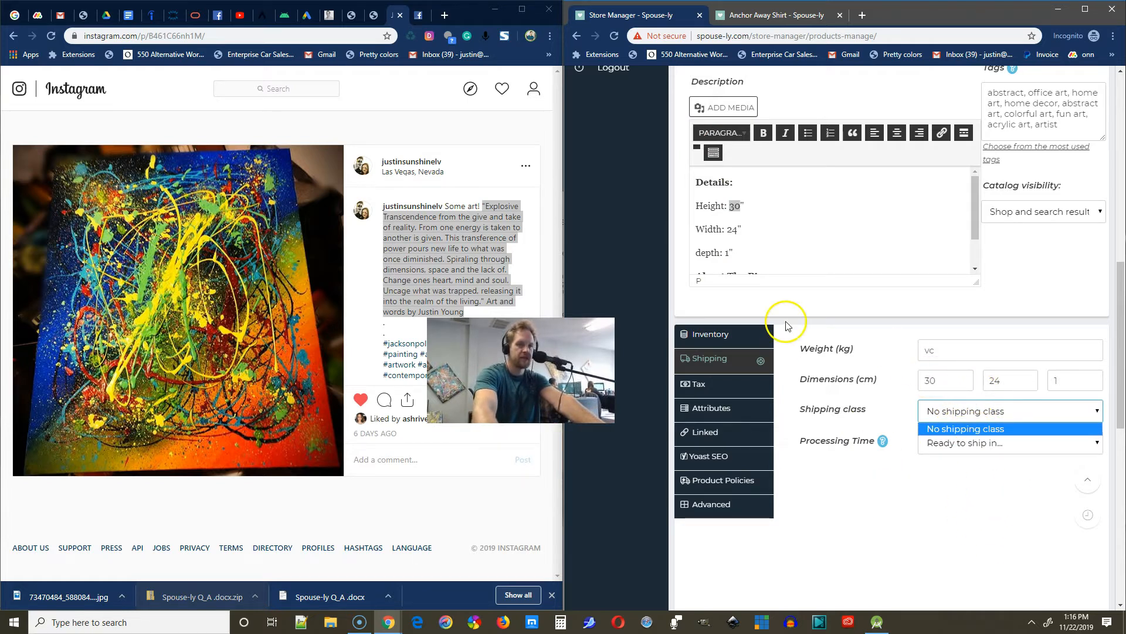
click(841, 524)
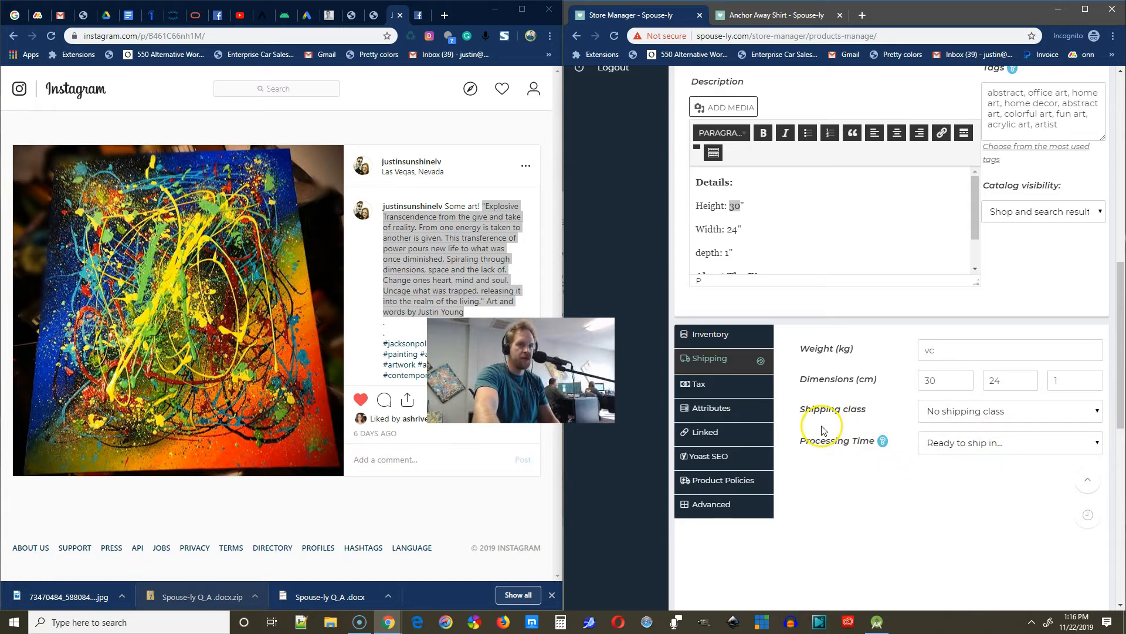
click(983, 446)
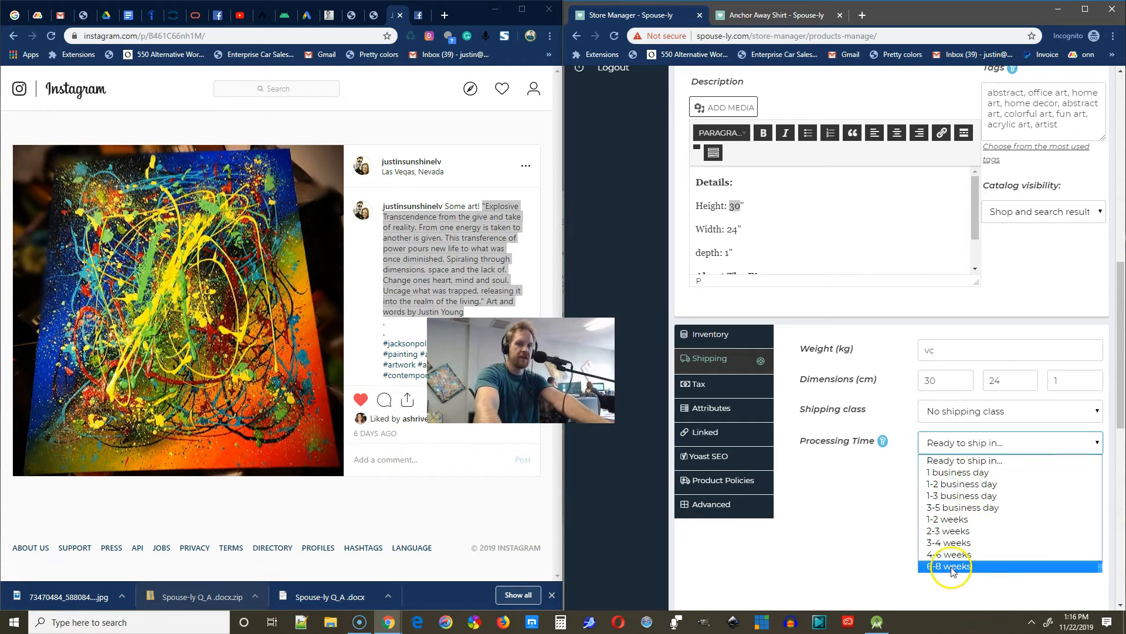
click(989, 498)
click(939, 443)
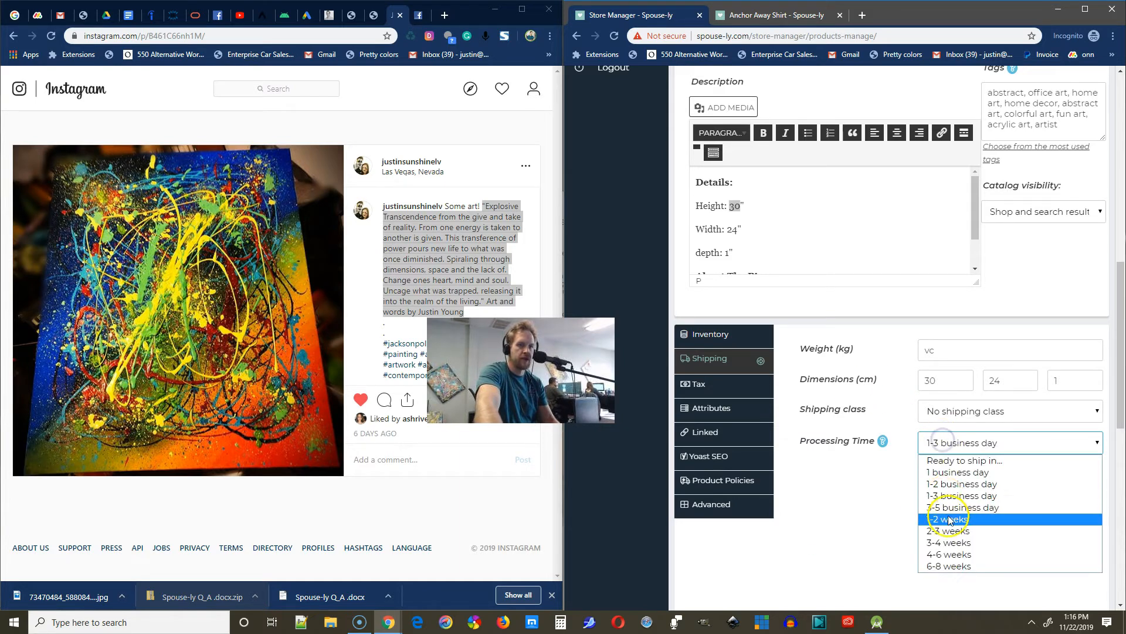
click(951, 494)
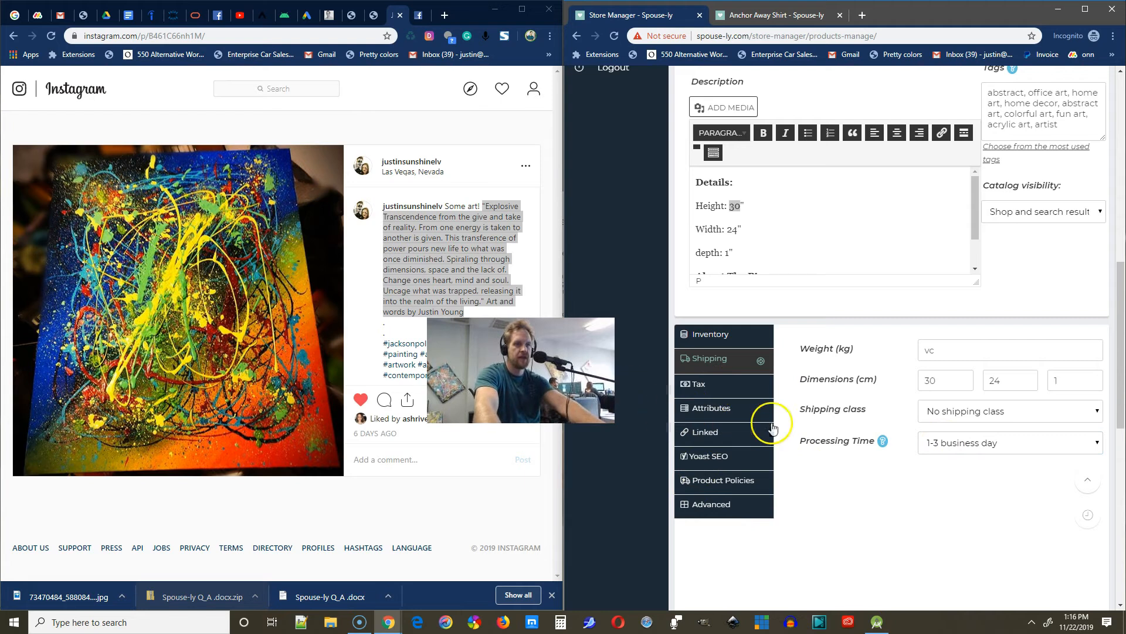
Review the product's tax status and tax class options, keeping Taxable and Standard
click(725, 388)
click(972, 352)
click(911, 446)
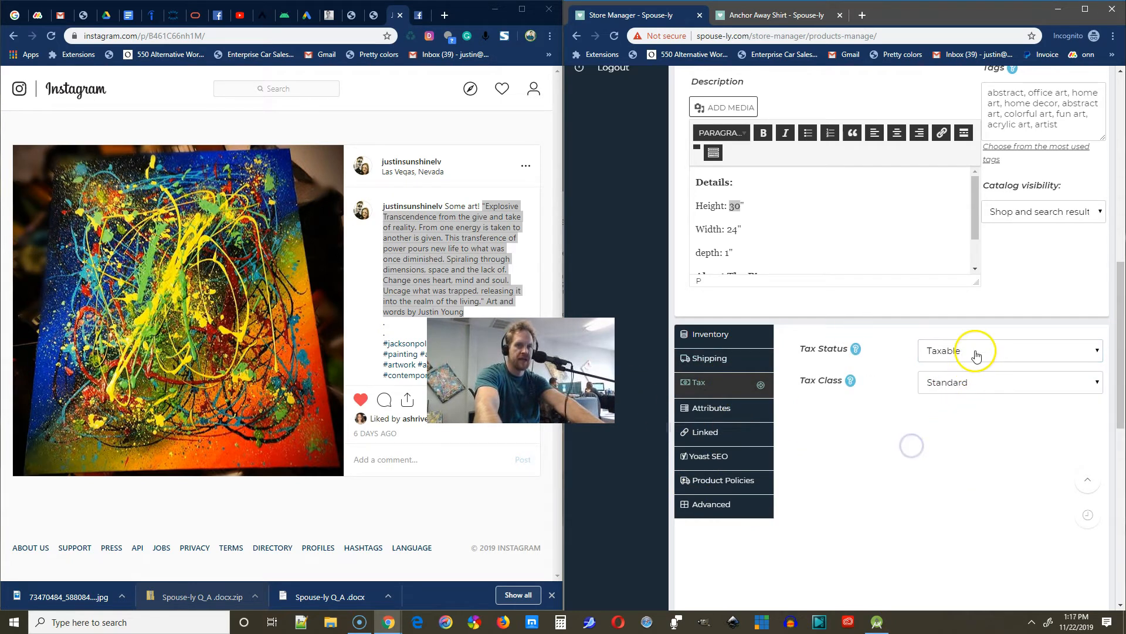
click(986, 381)
click(995, 475)
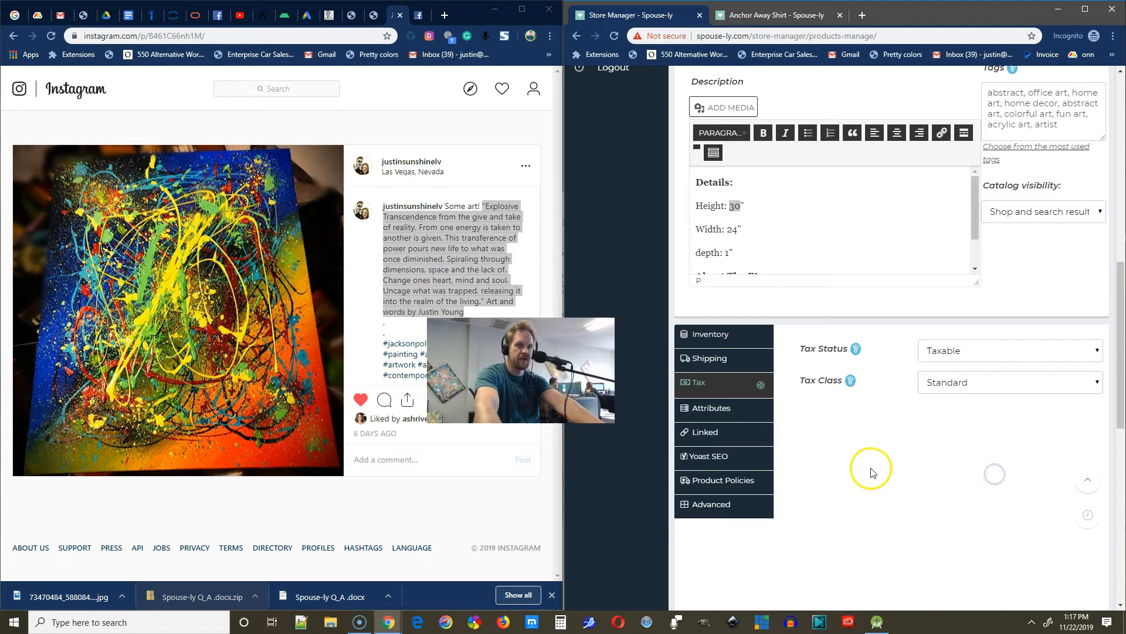
Review the product's Color and Size attributes and the available product types, keeping Simple Product
click(713, 412)
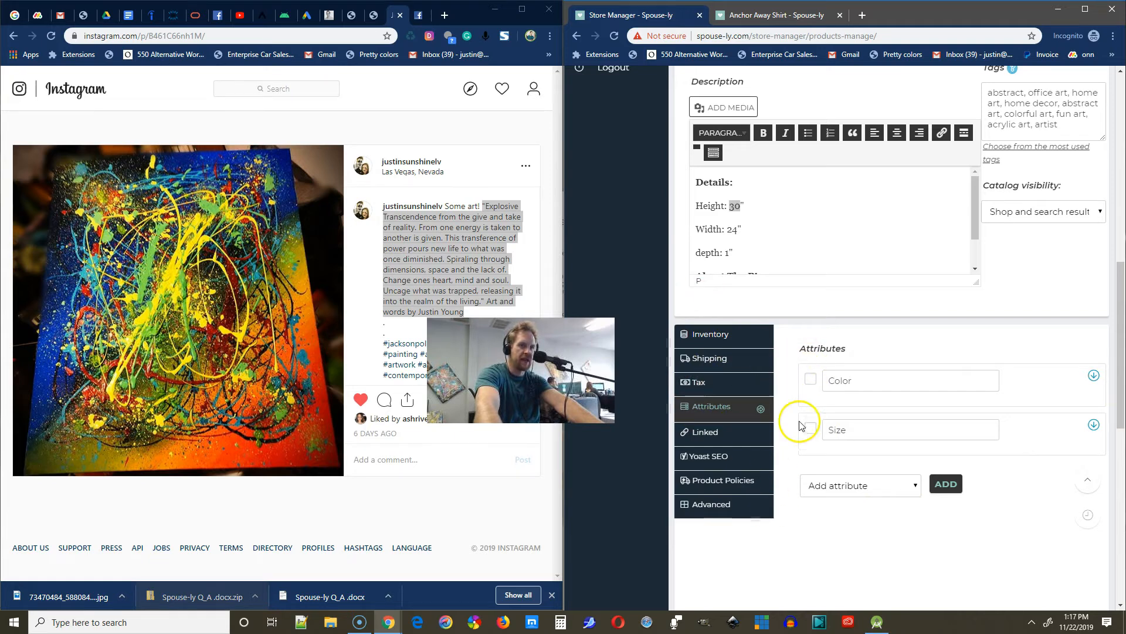
scroll(809, 417, up, 3)
scroll(858, 531, down, 1)
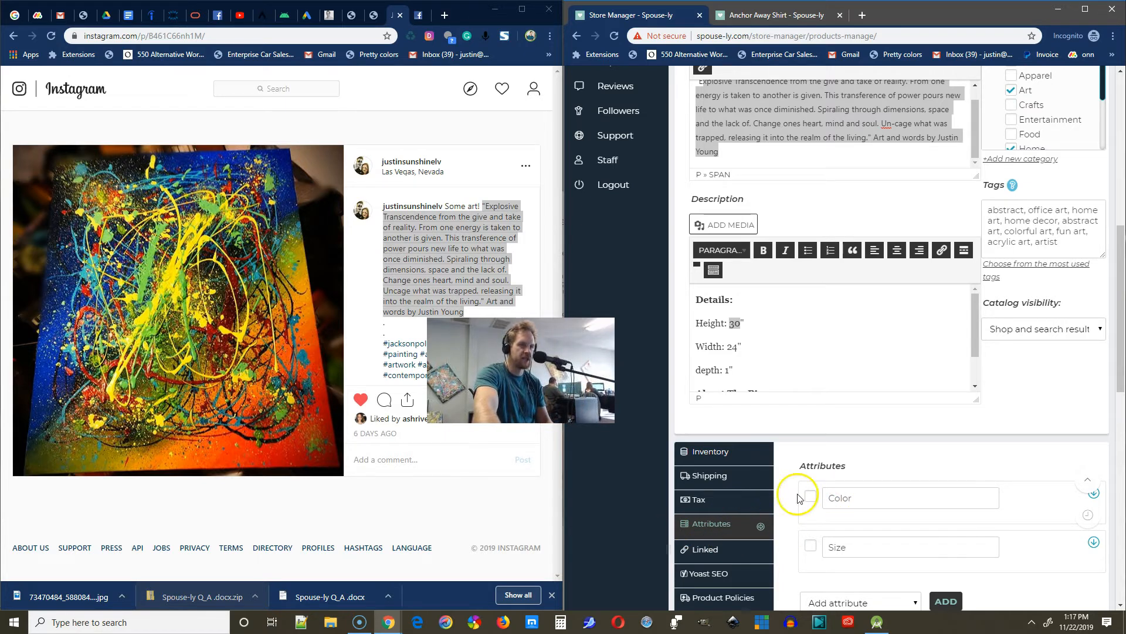
scroll(792, 234, up, 15)
click(738, 324)
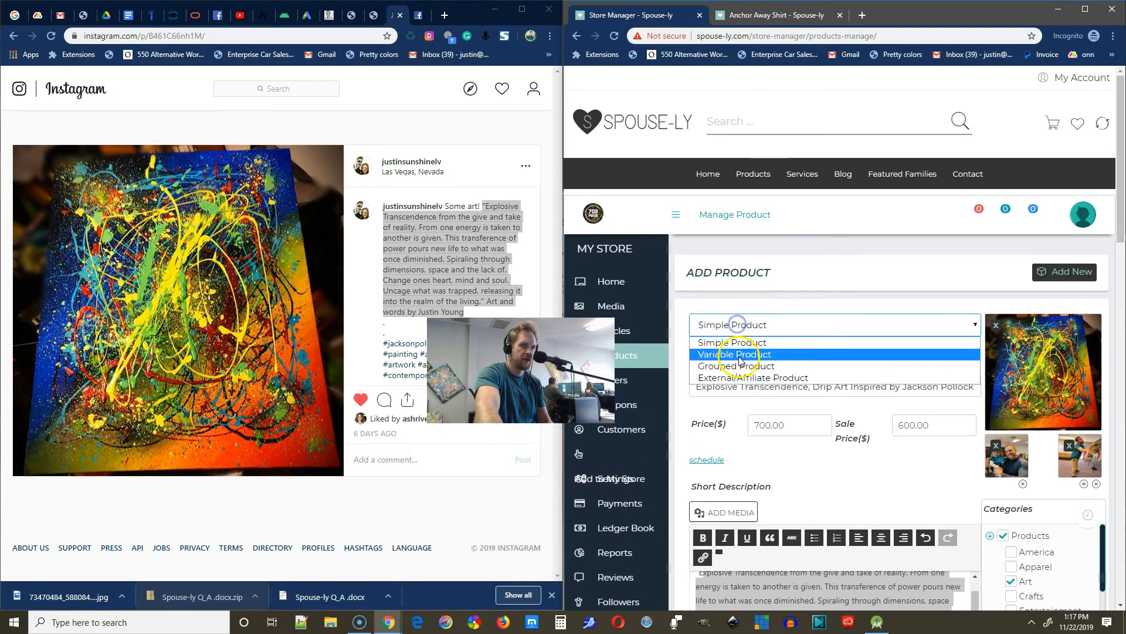
click(833, 301)
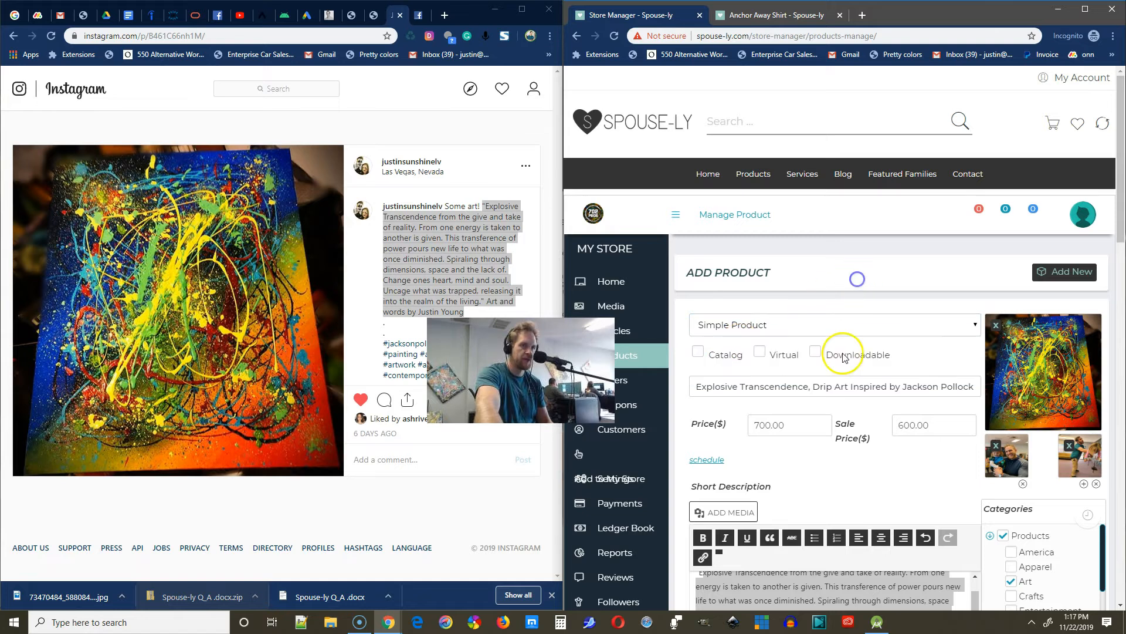
scroll(800, 327, down, 8)
scroll(805, 488, down, 1)
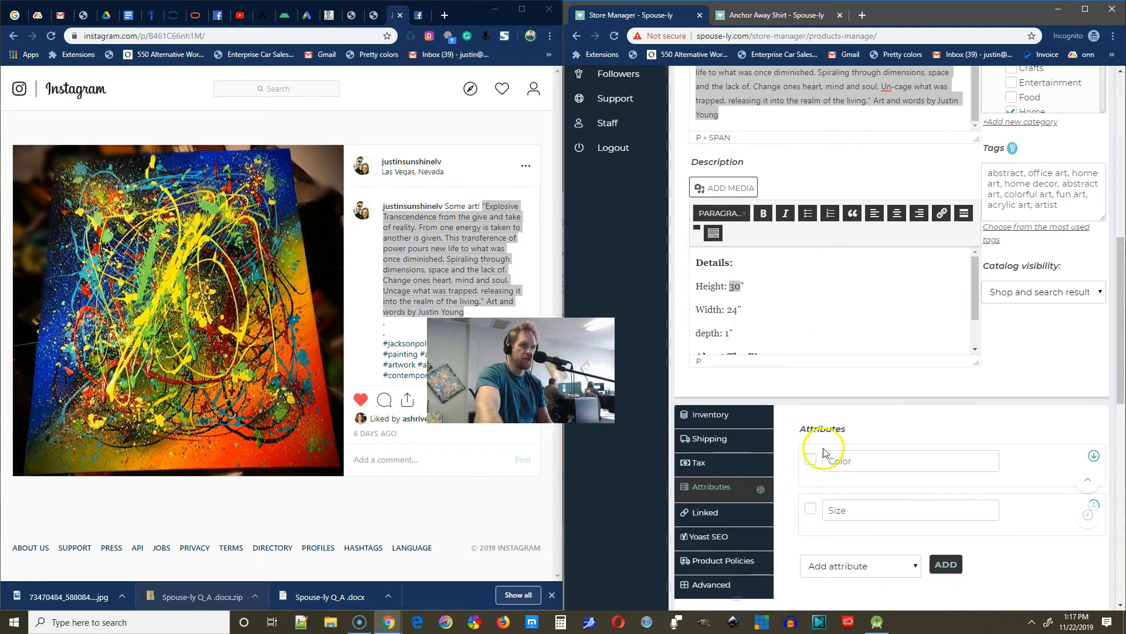
Activate the Color attribute to examine its value and visibility options, and deactivate it again
click(809, 460)
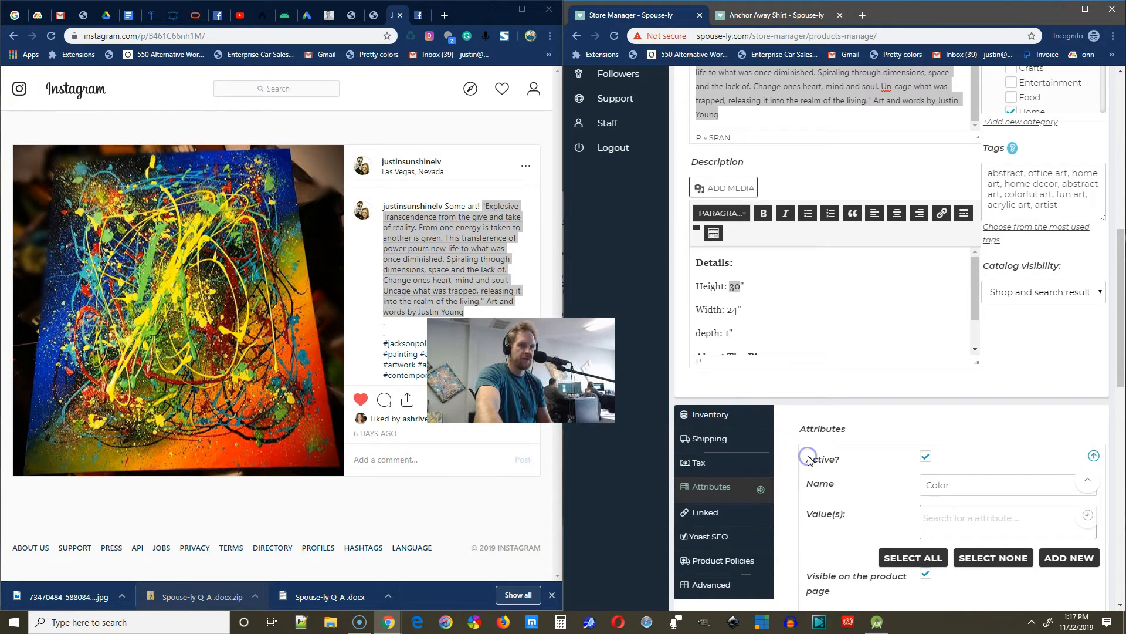
scroll(963, 465, down, 2)
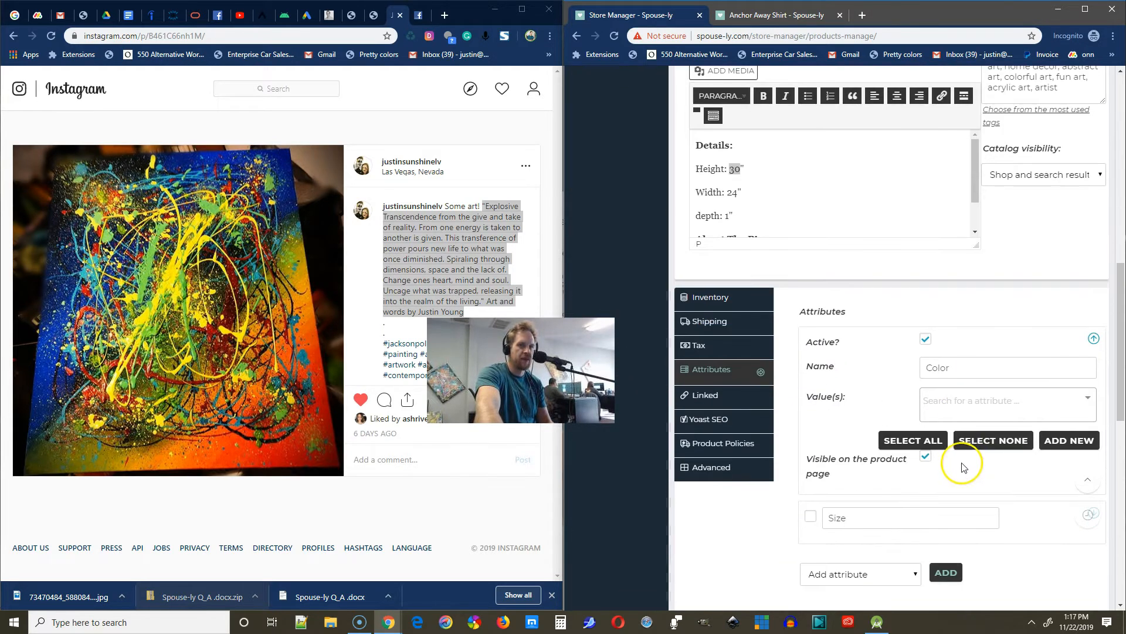
click(924, 341)
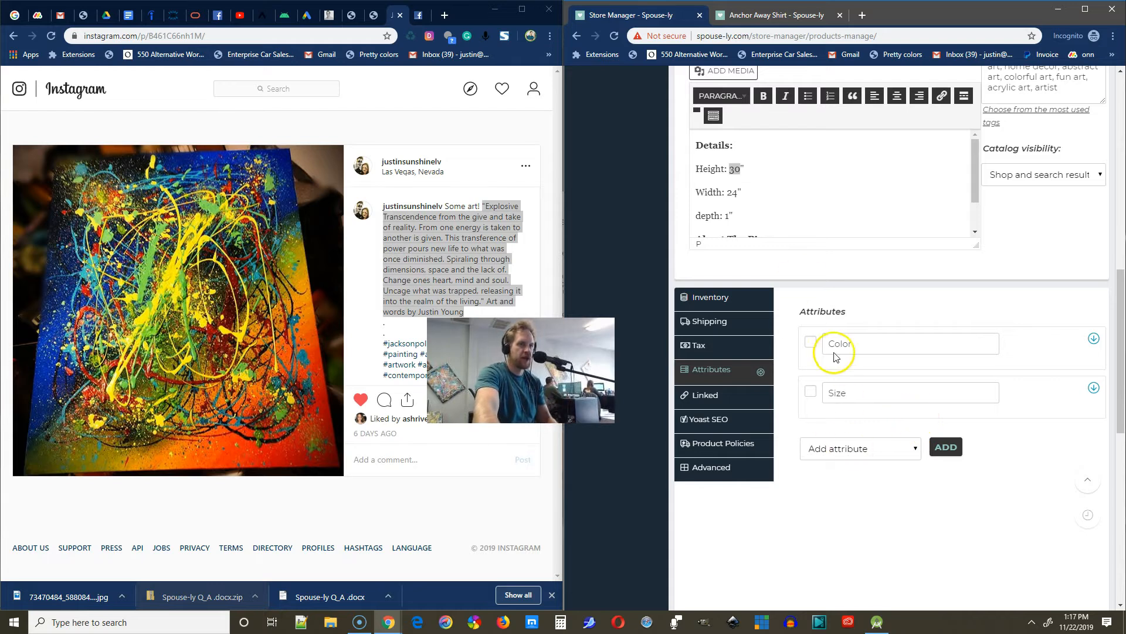
Check the product's linked-product settings and the choices for adding another attribute, without adding one
click(737, 404)
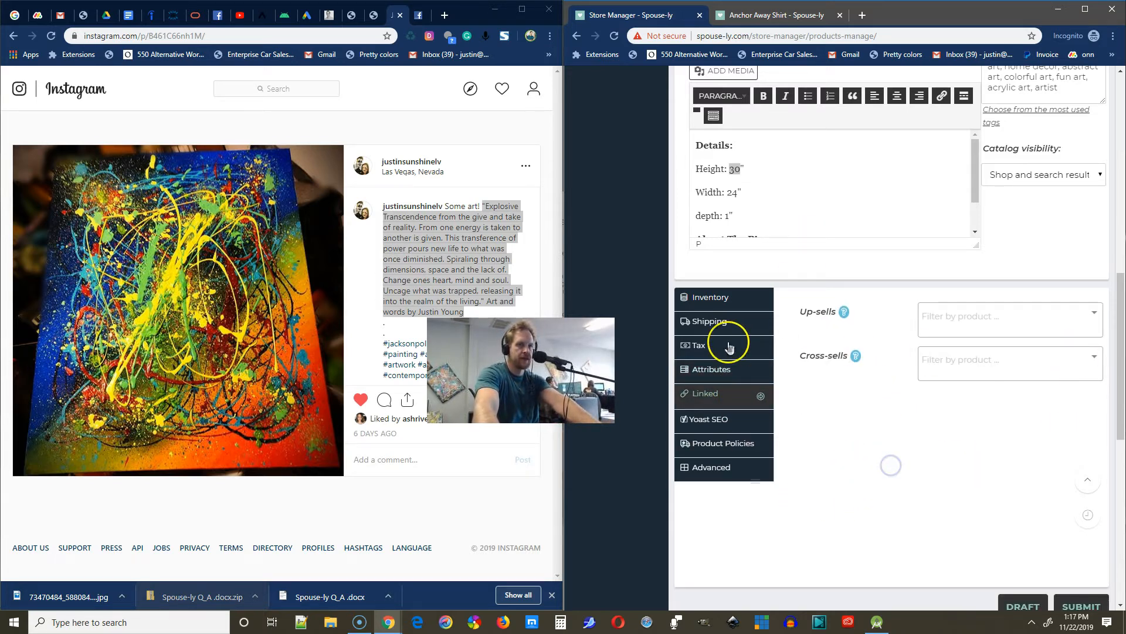
click(721, 370)
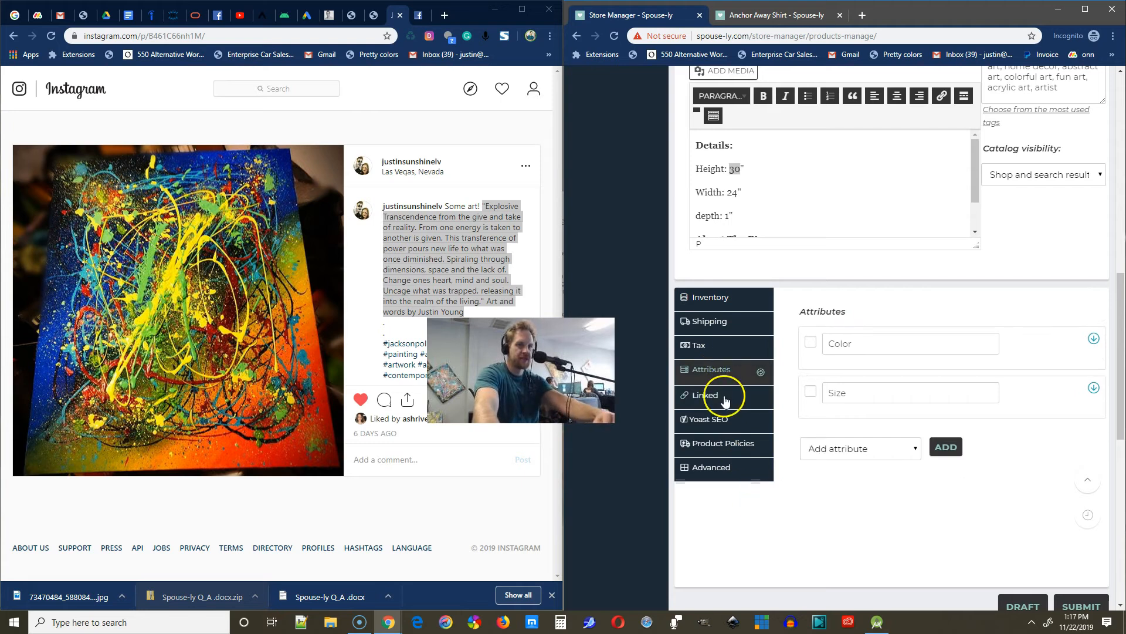
click(885, 448)
click(883, 448)
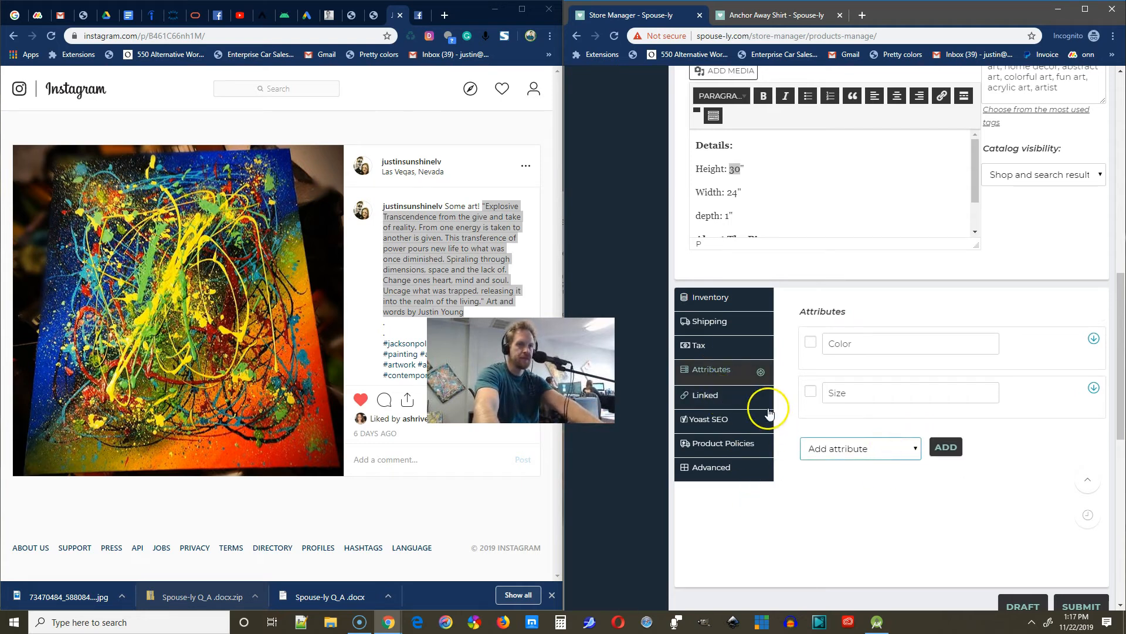
Review the up-sells and cross-sells options and bring up the Anchor Away Shirt product page
click(717, 398)
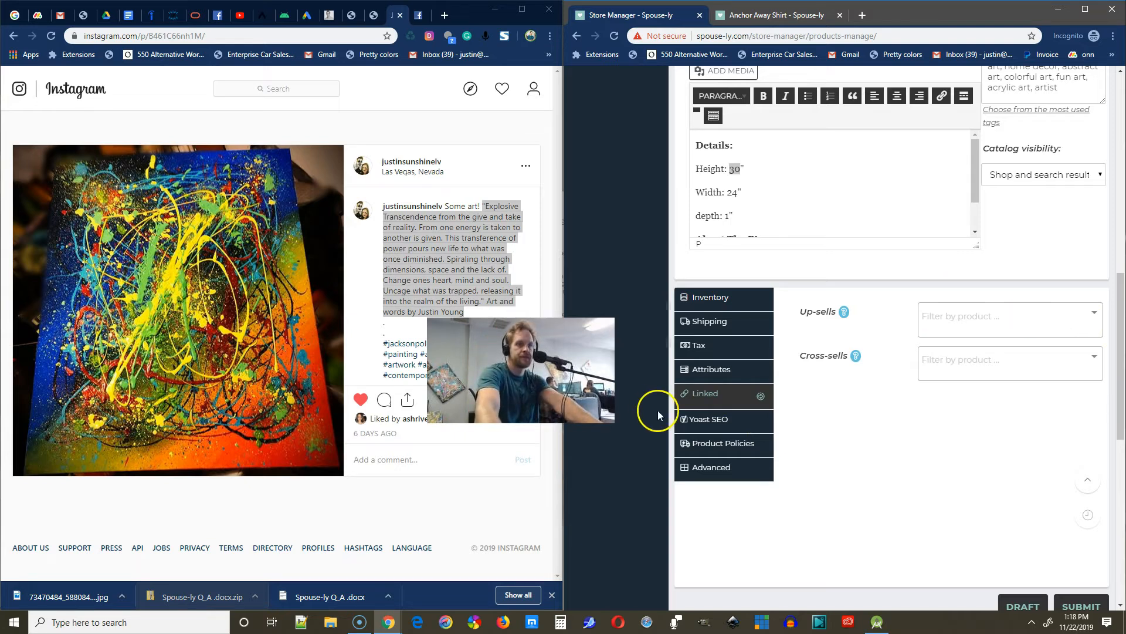
click(710, 370)
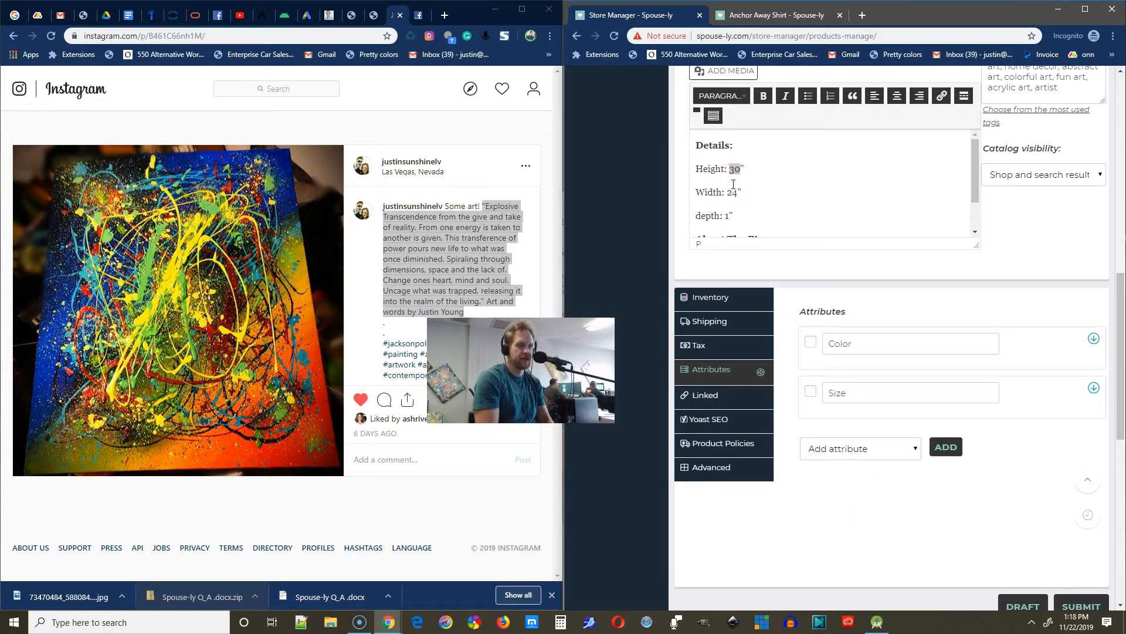
click(788, 16)
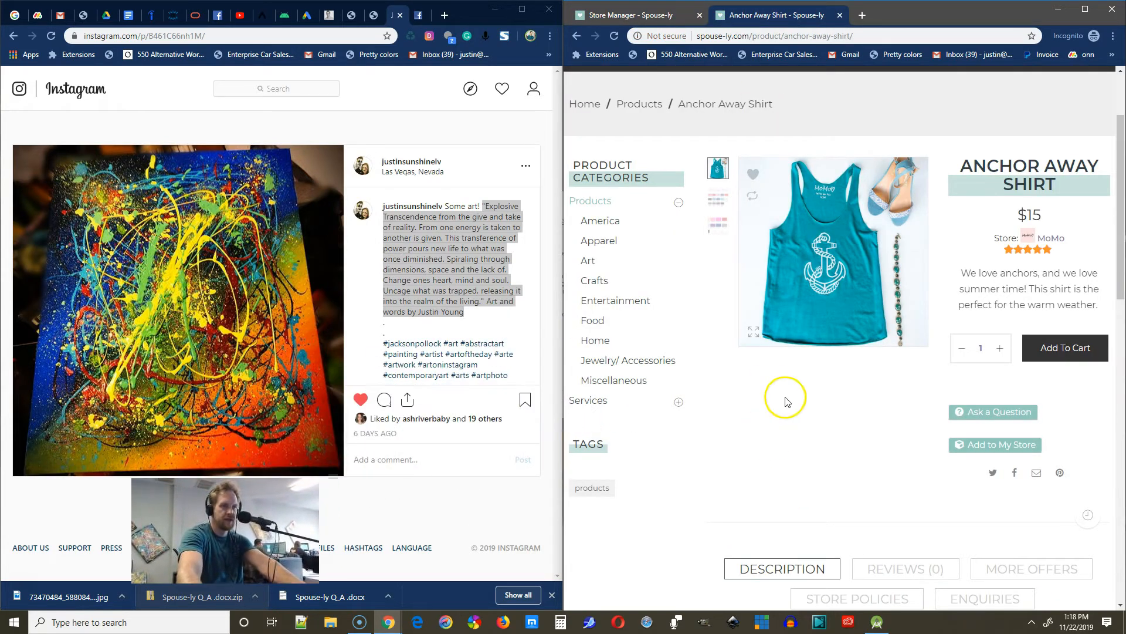
Look over the Anchor Away Shirt page and open the Products category listing it belongs to
scroll(784, 395, down, 3)
scroll(681, 371, up, 2)
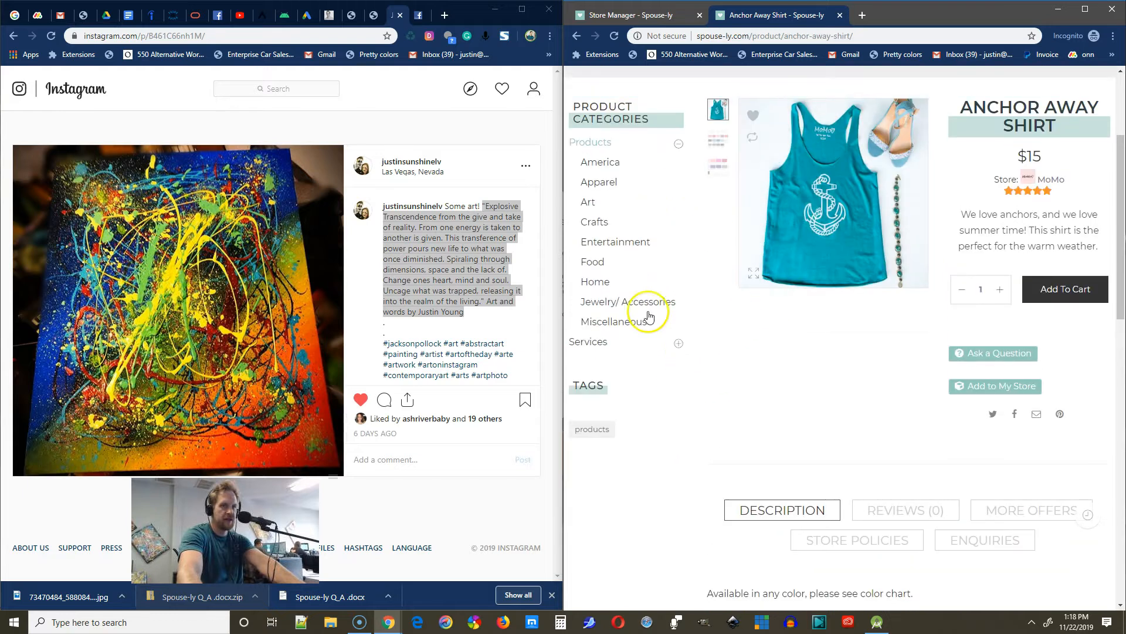
scroll(593, 428, up, 3)
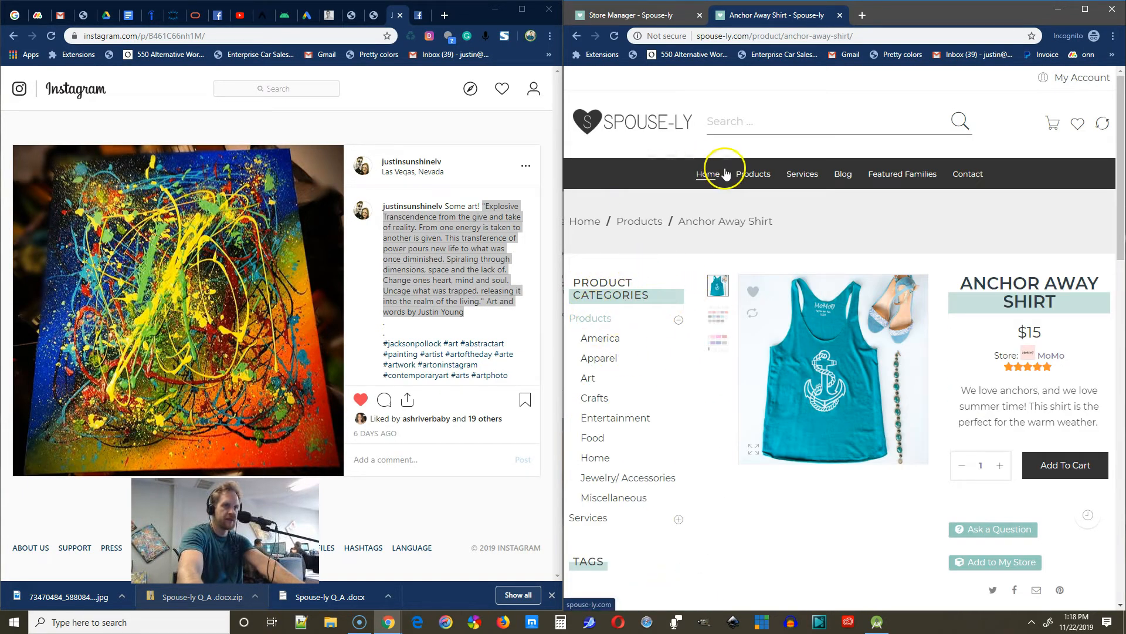
click(629, 223)
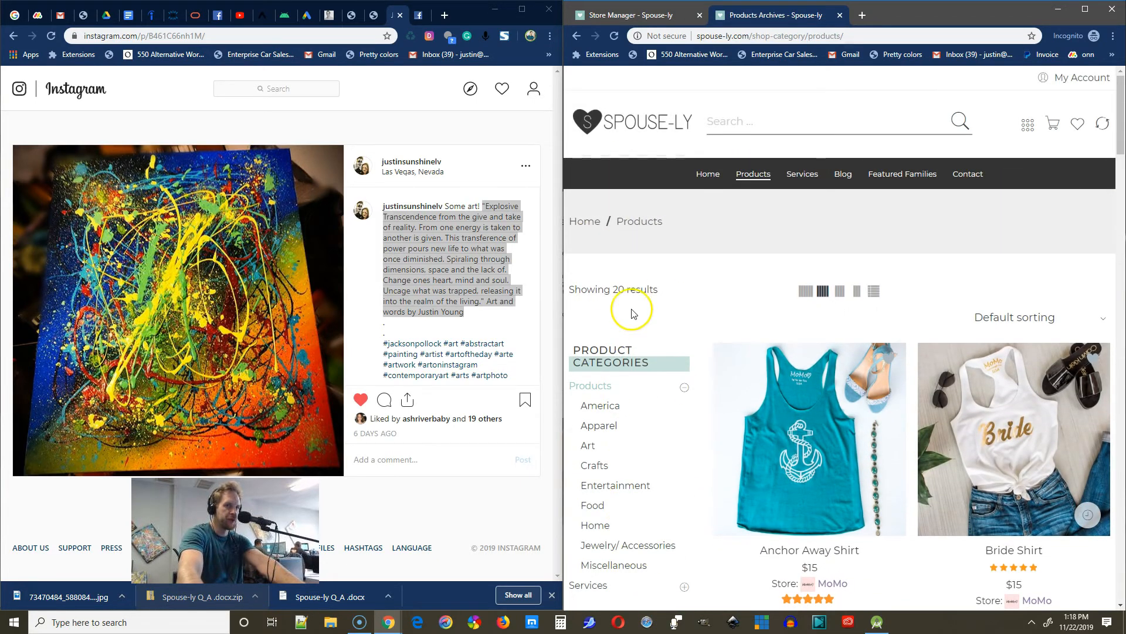
Examine the sorting options offered for the product listing, keeping the default sorting
click(1014, 314)
click(1017, 313)
scroll(684, 307, down, 2)
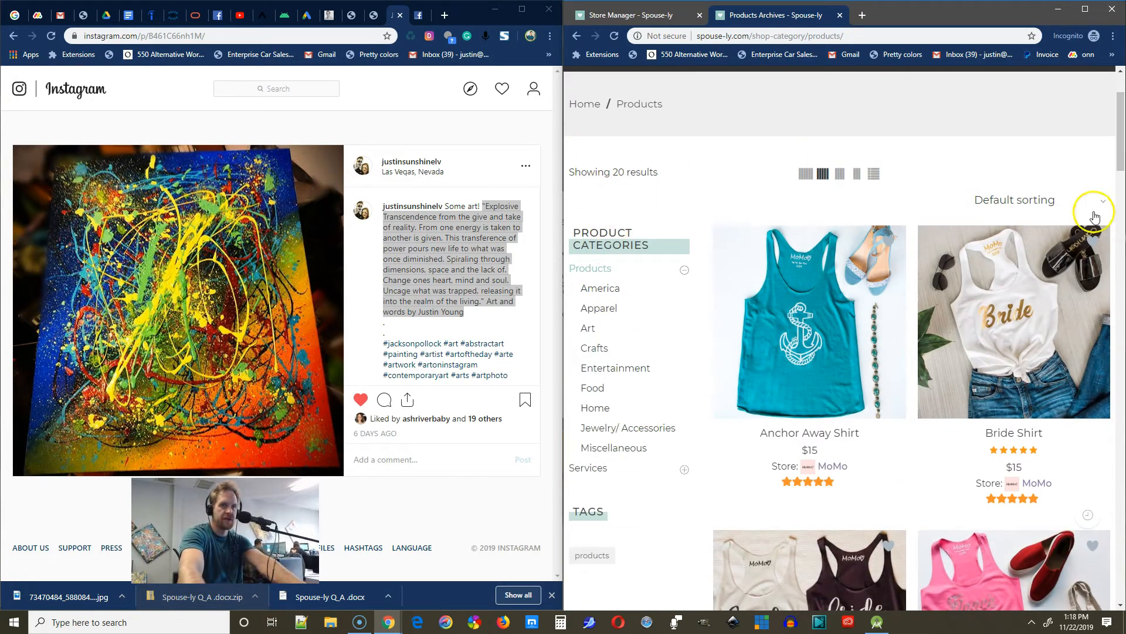
click(991, 201)
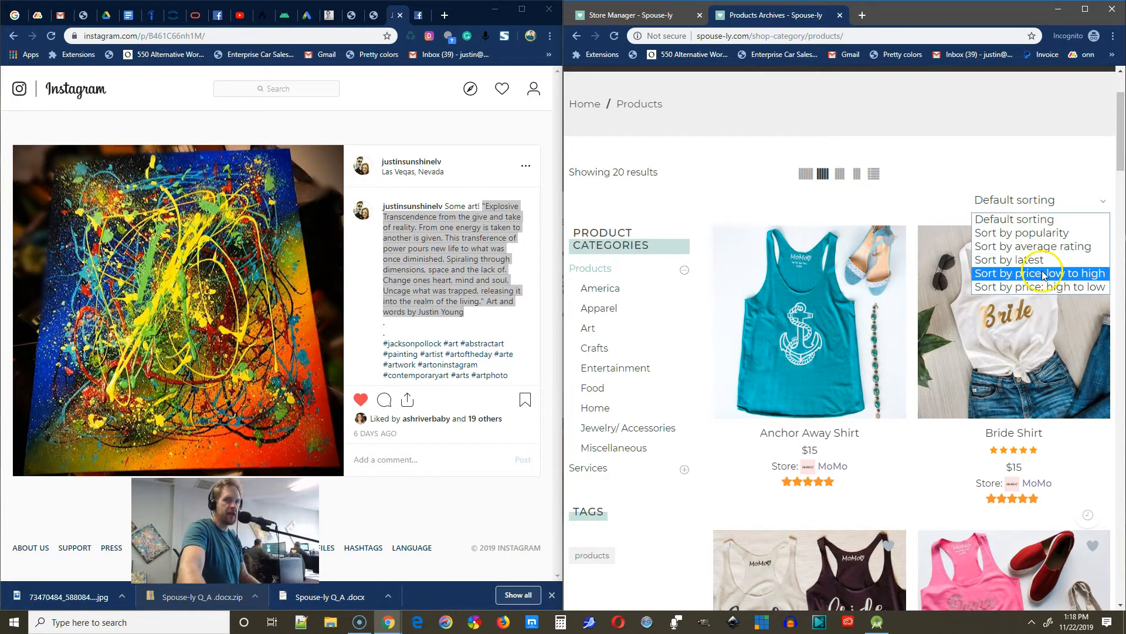
click(771, 149)
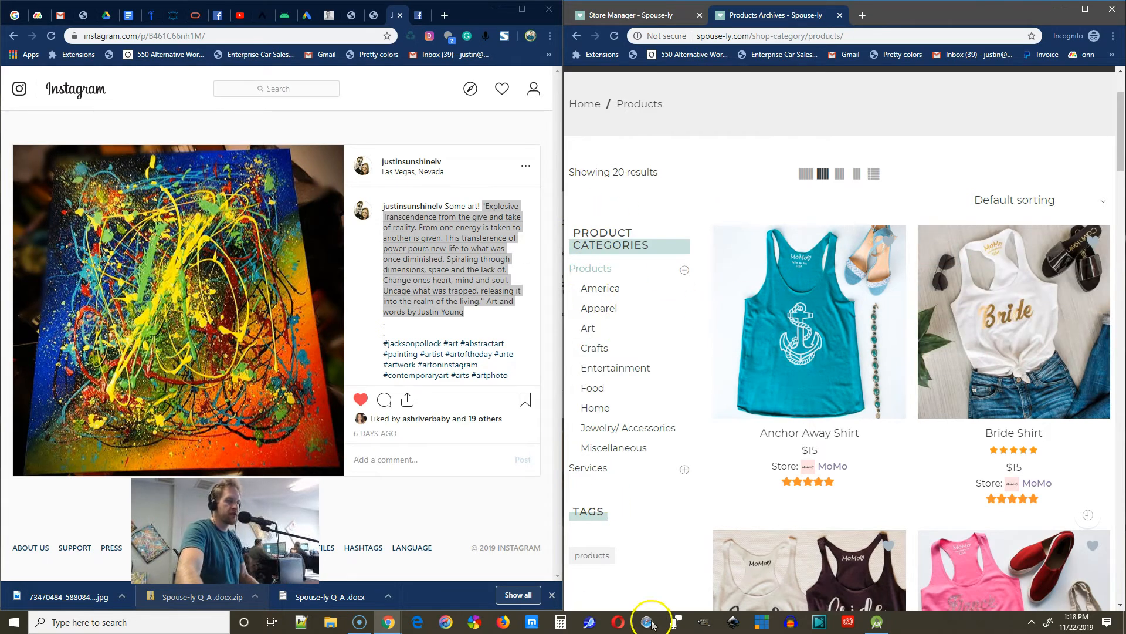
Look through the product categories, tags and shirt listings on the Products page
scroll(622, 473, down, 2)
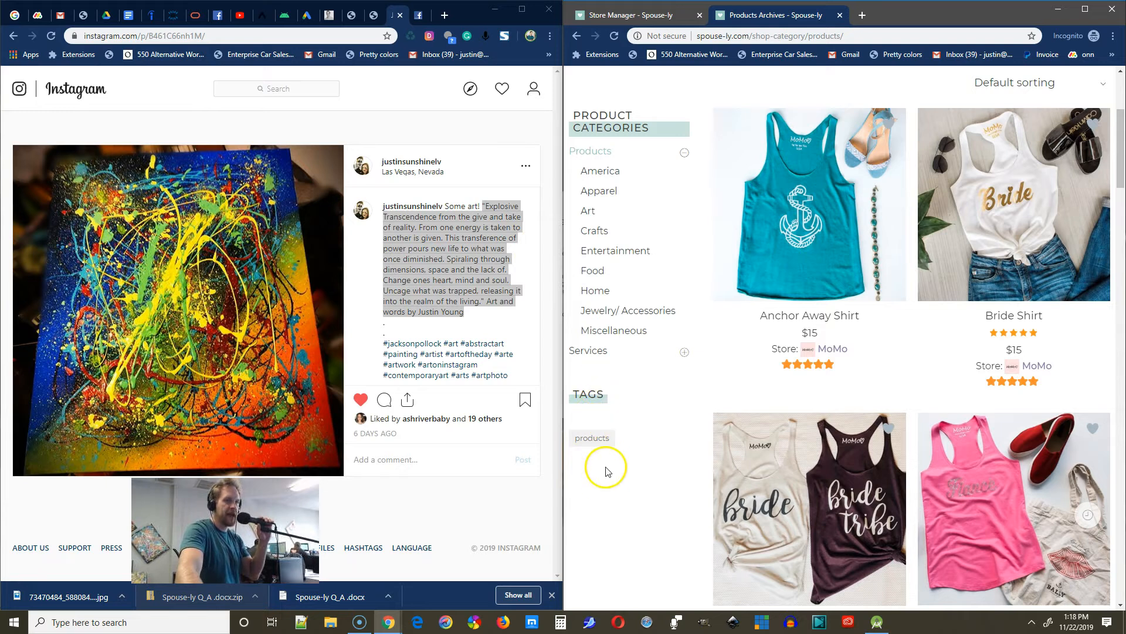
click(593, 154)
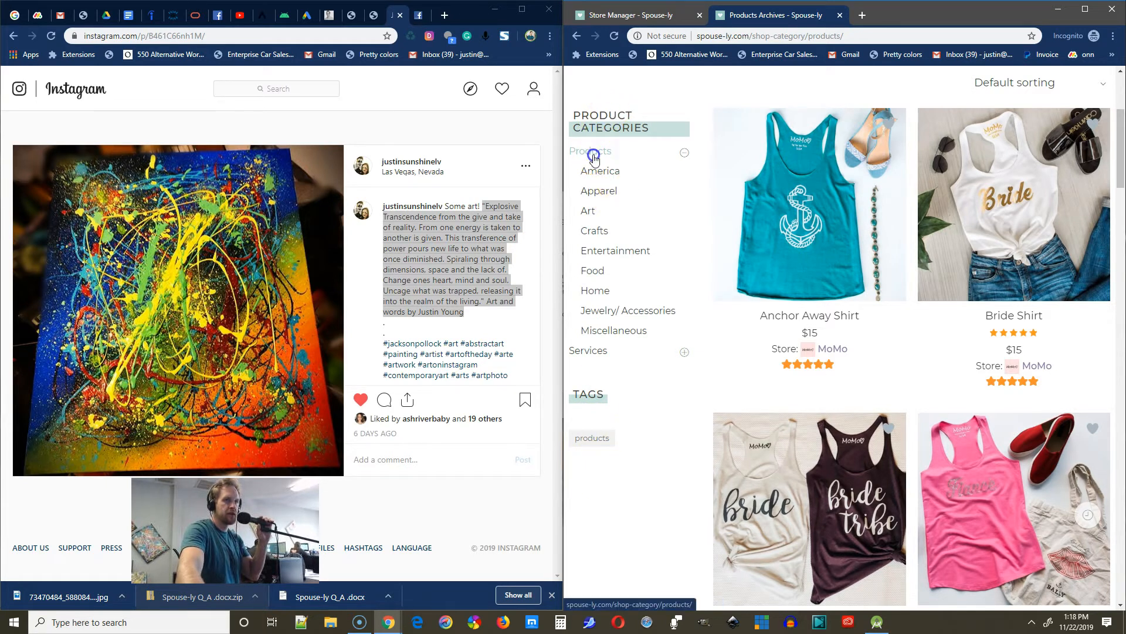
scroll(659, 307, down, 4)
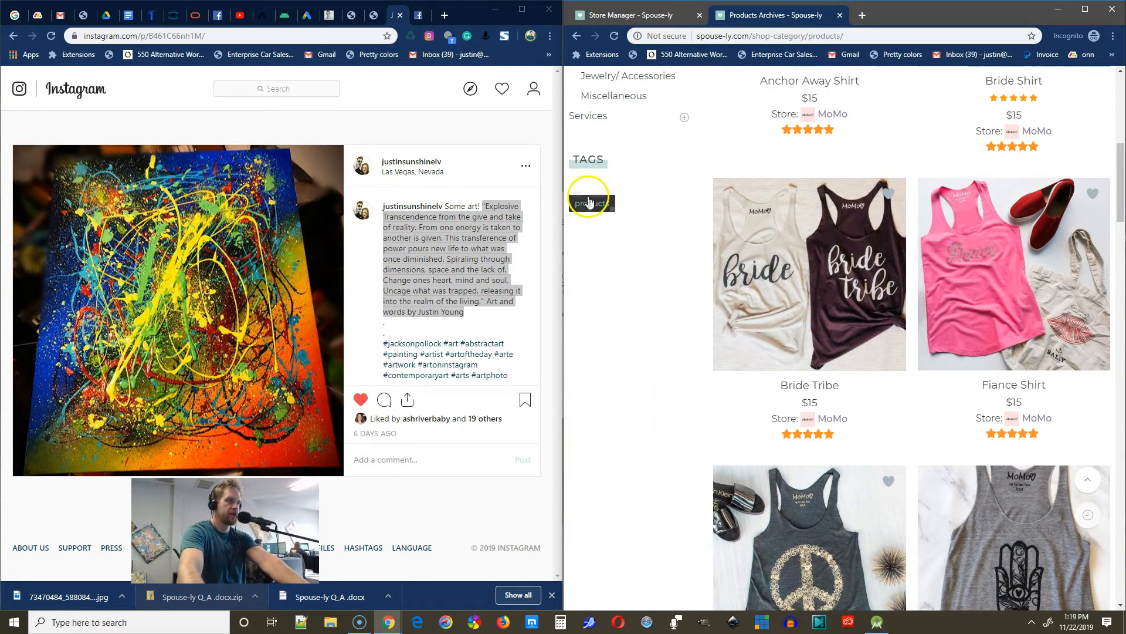
Switch to the Store Manager product form, checking the shop's Products listing once more before returning to its attributes
right_click(612, 7)
click(578, 10)
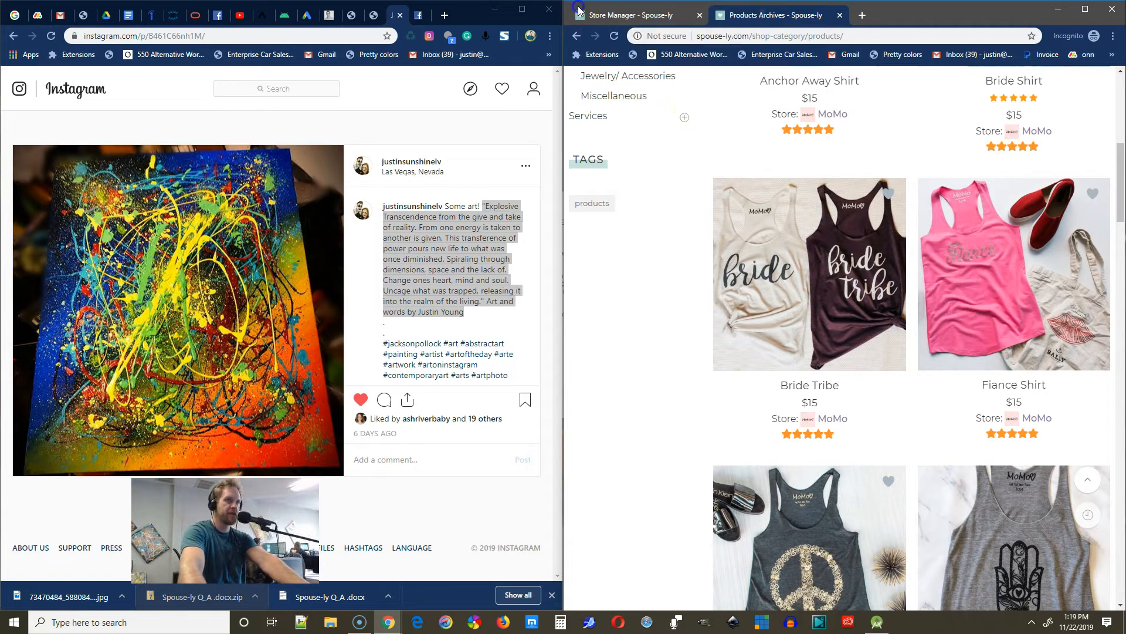
click(637, 13)
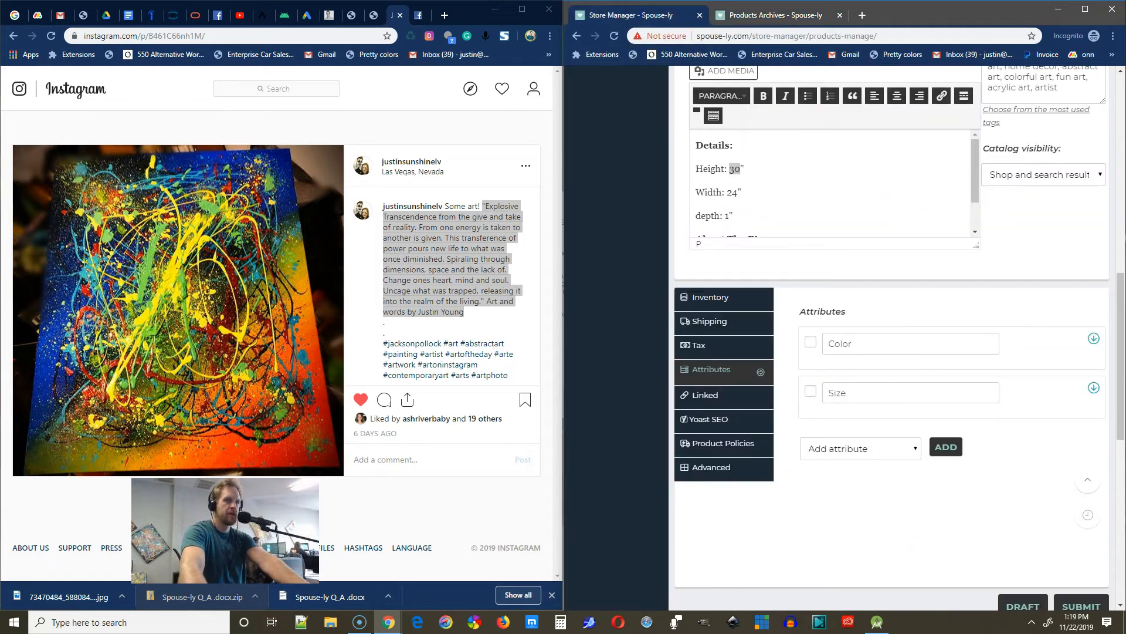
click(775, 14)
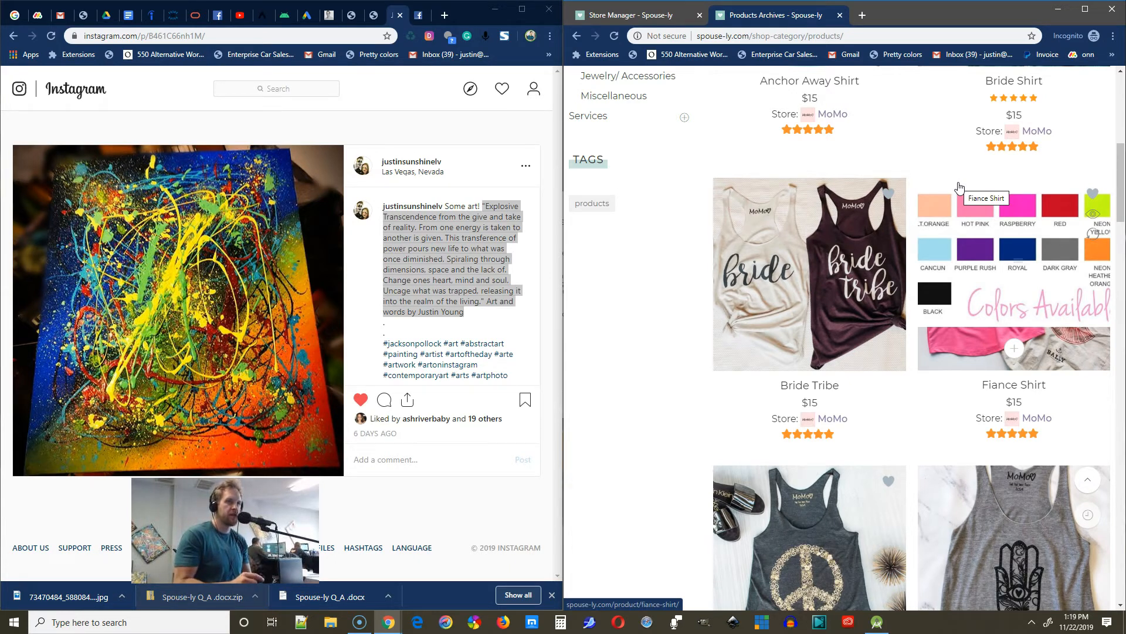
click(675, 15)
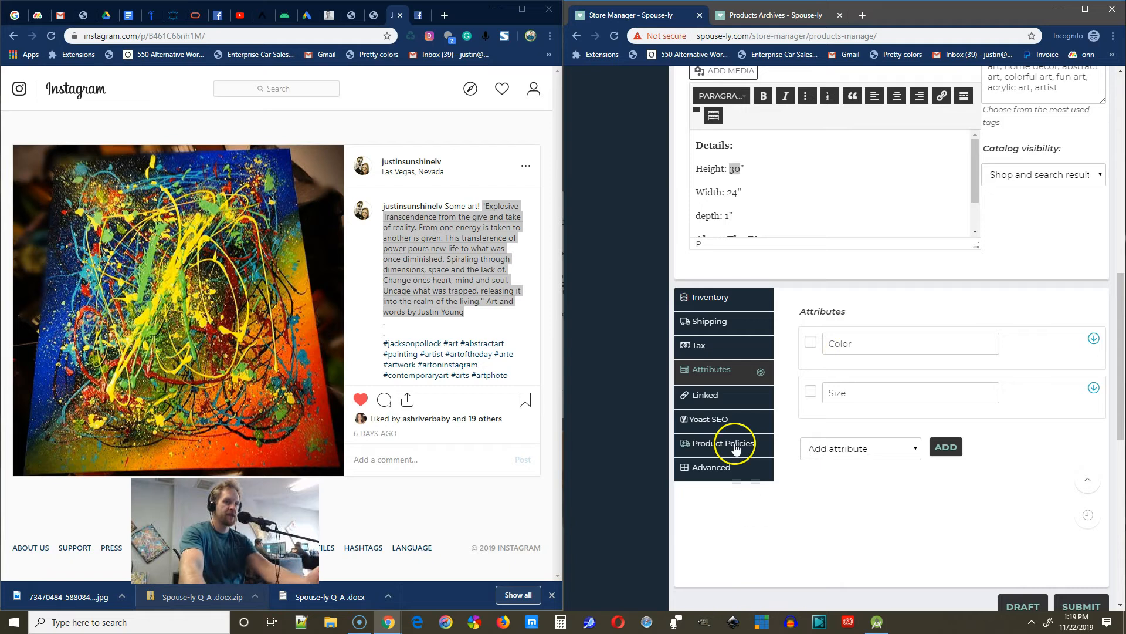
click(855, 342)
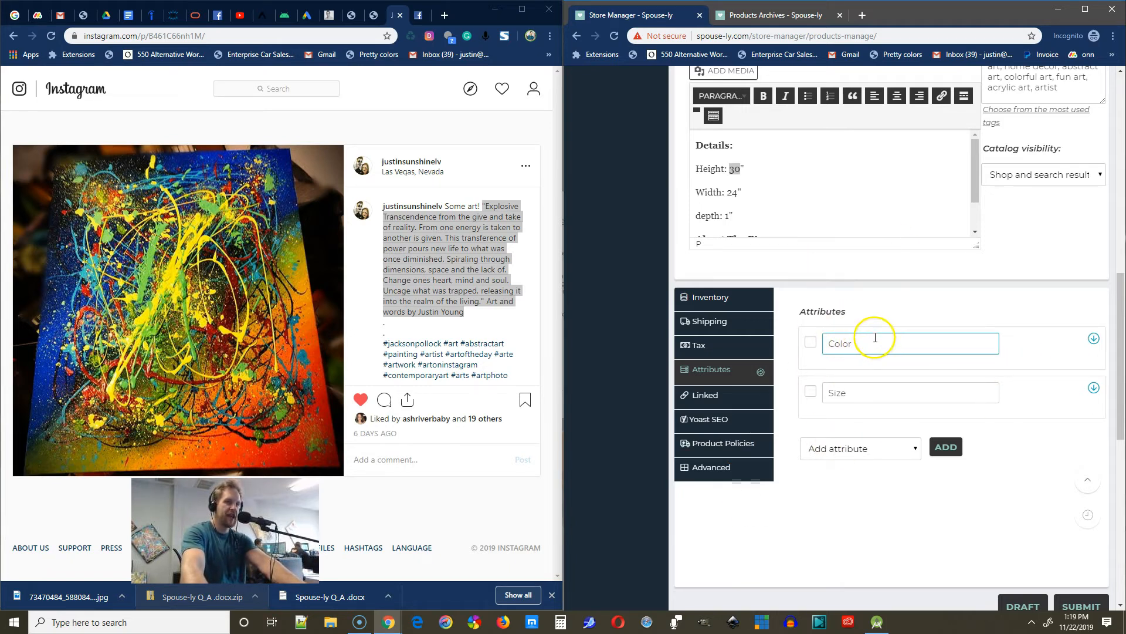
click(856, 395)
click(859, 344)
click(858, 395)
click(864, 340)
click(866, 392)
click(880, 340)
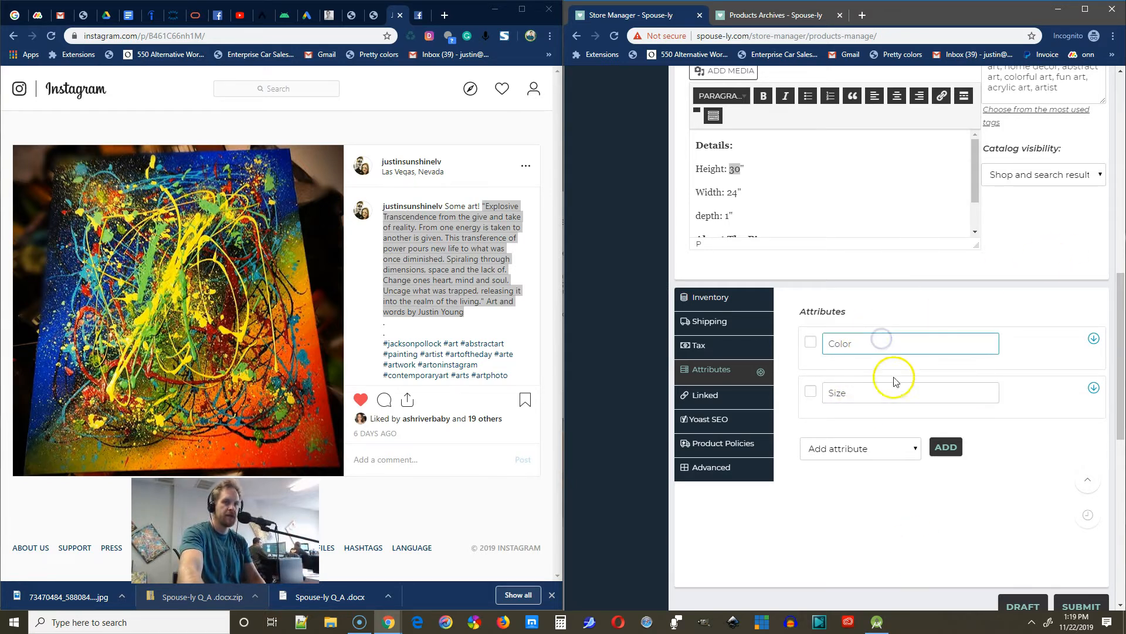
Expand the Color attribute, review its available values, and make it active and visible on the product page
click(1096, 341)
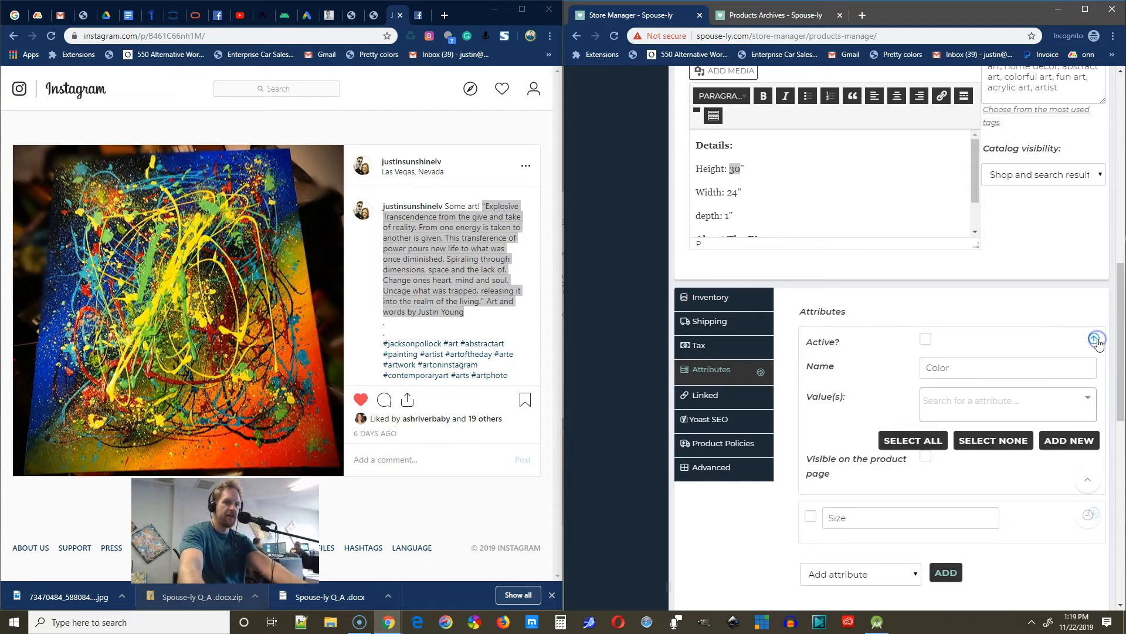
click(1036, 399)
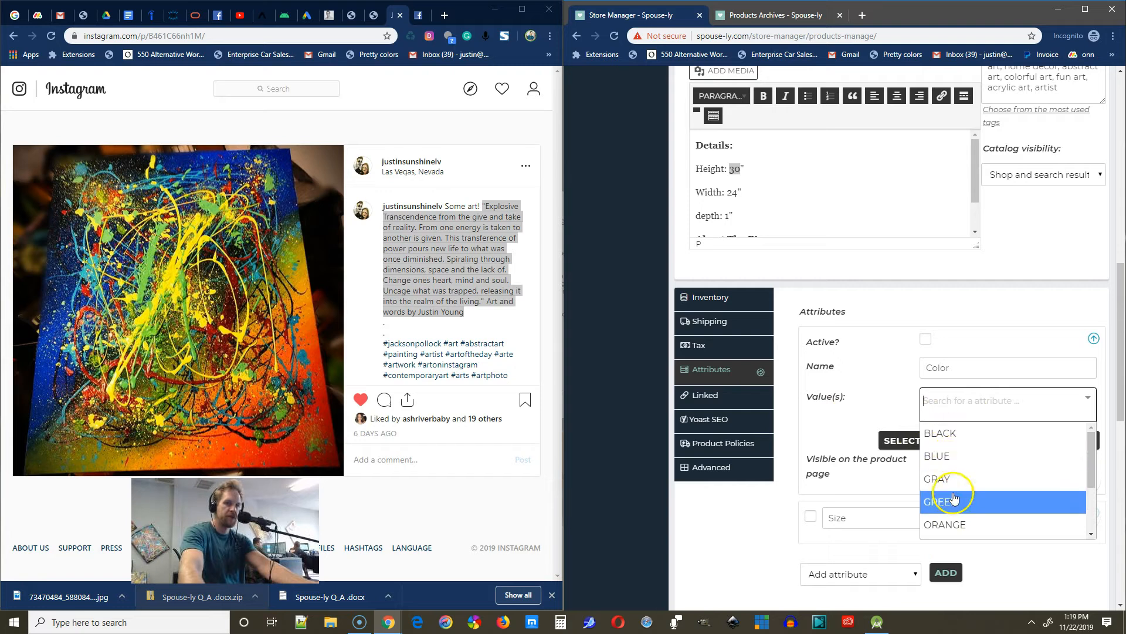
scroll(960, 510, down, 2)
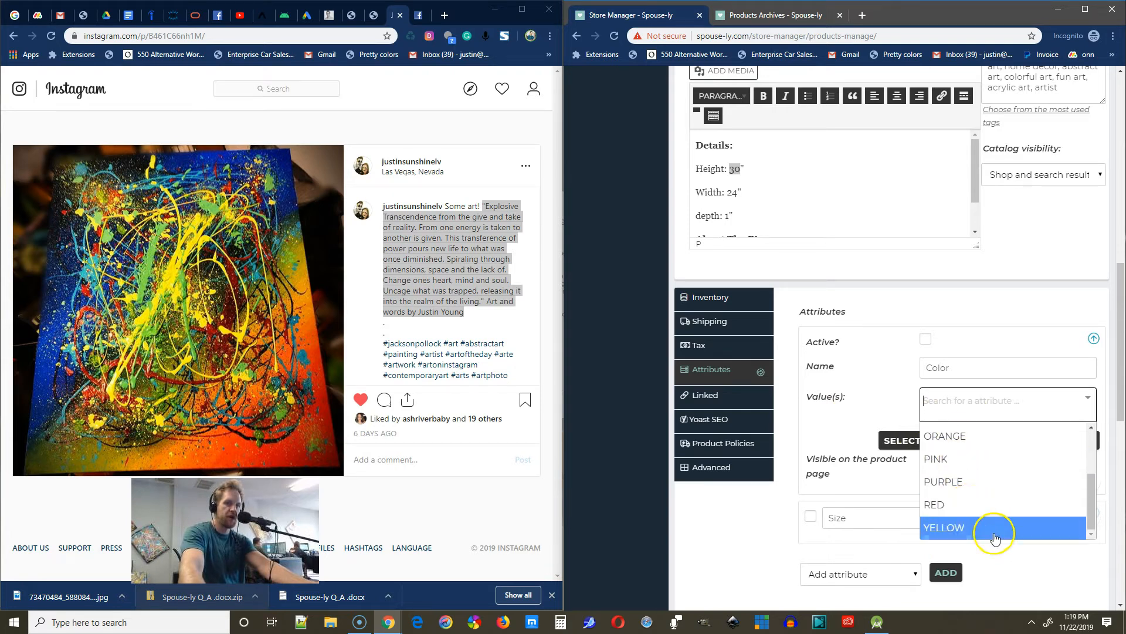
click(926, 338)
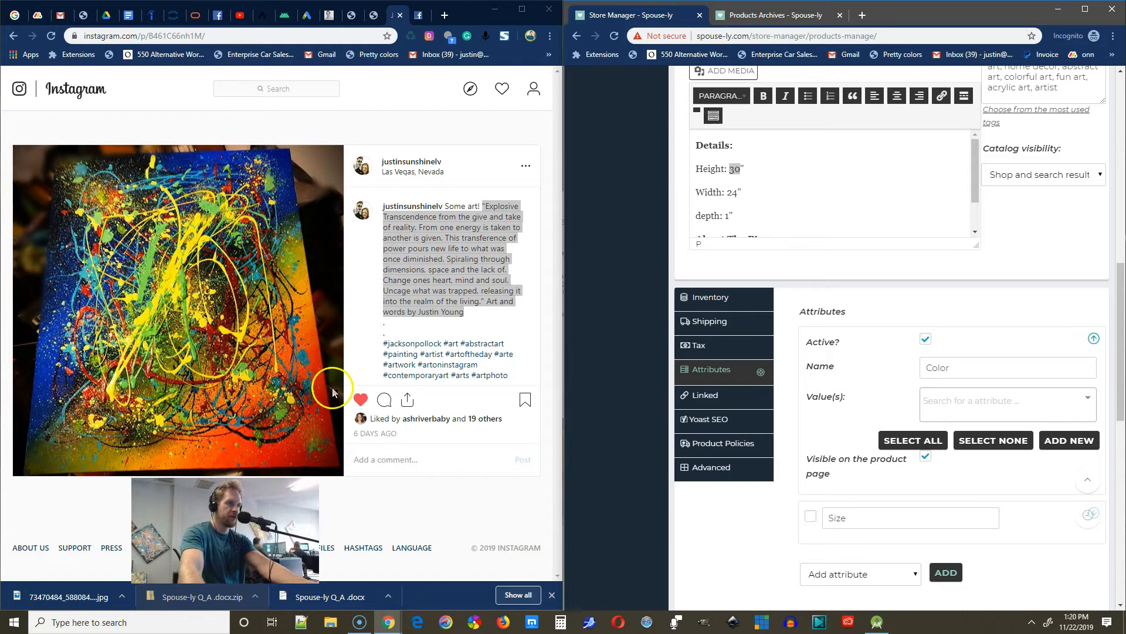
Assign all available color values to the Color attribute, and remove Pink and Gray from the selection
click(973, 401)
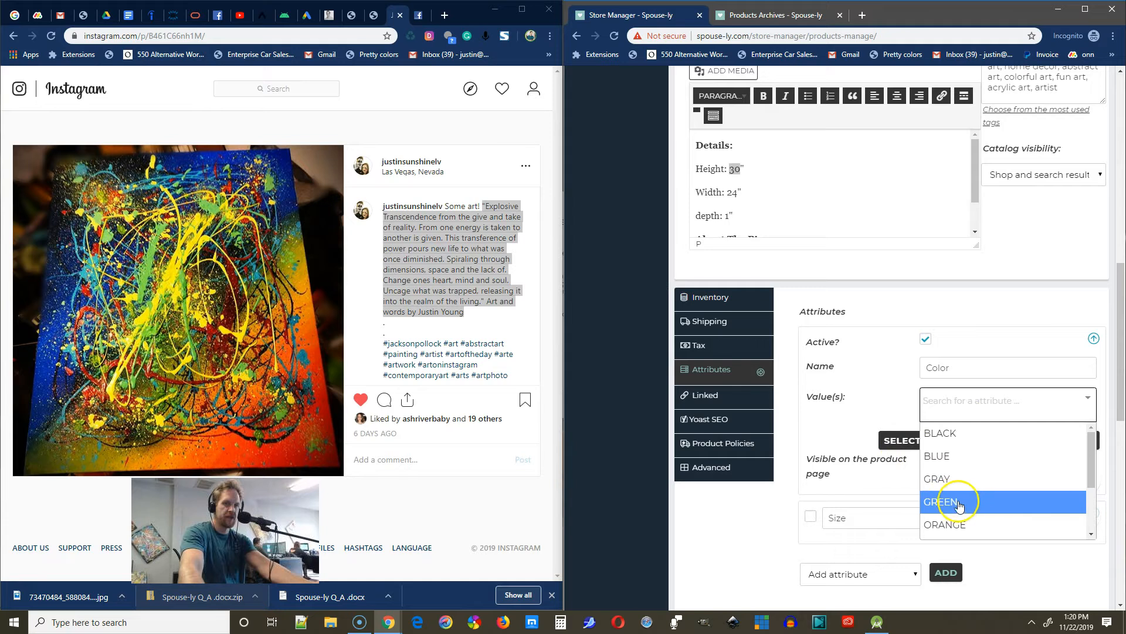
click(897, 441)
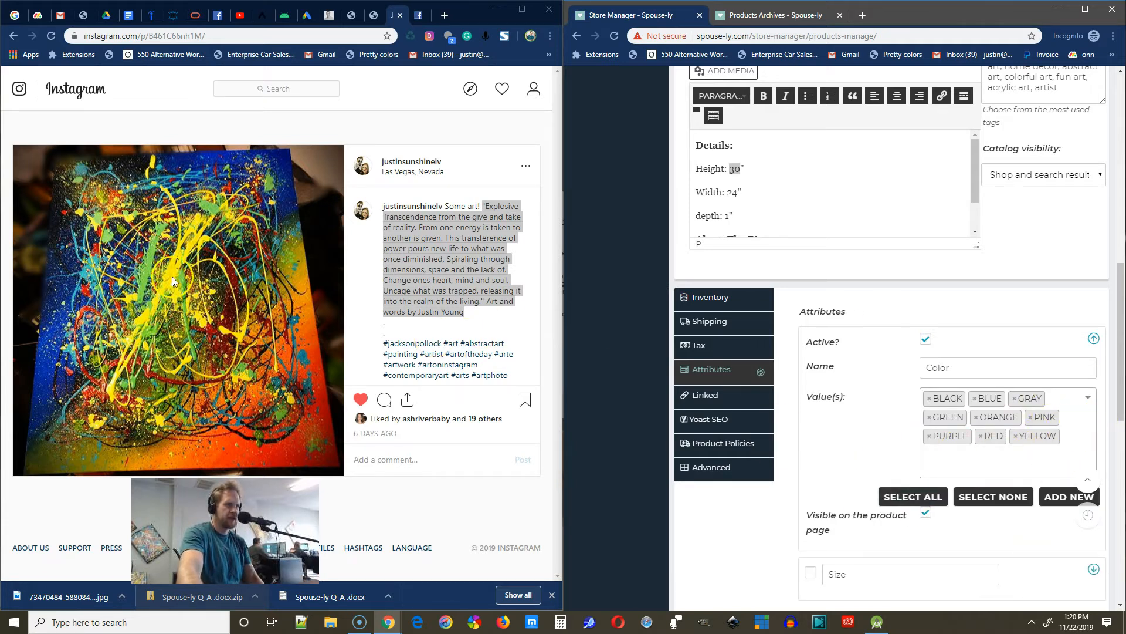
click(1031, 417)
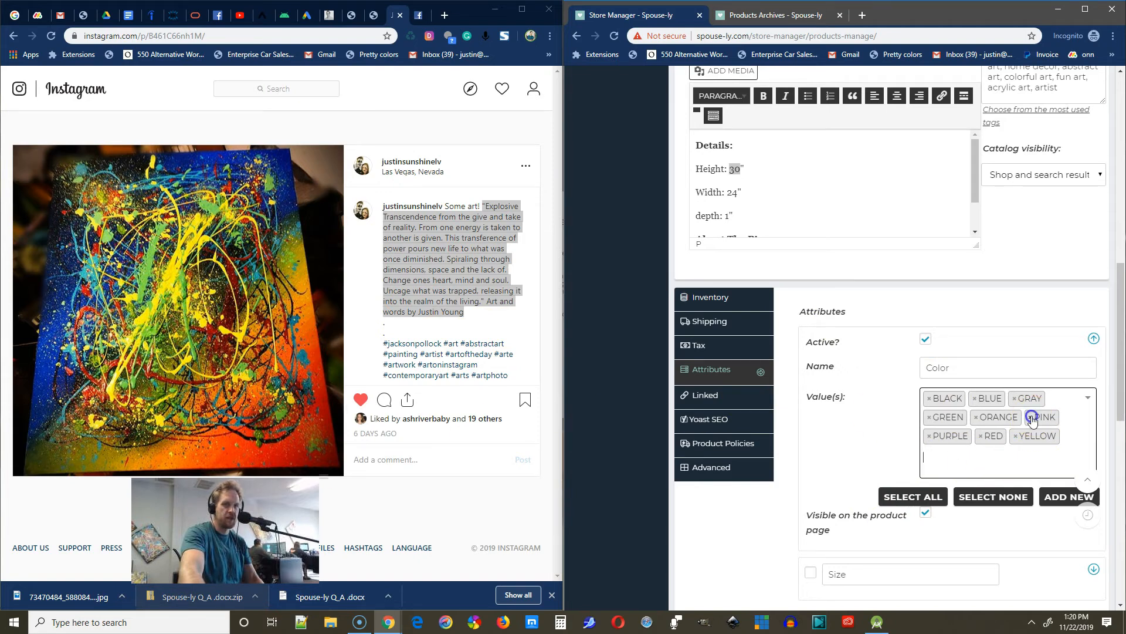
click(1012, 398)
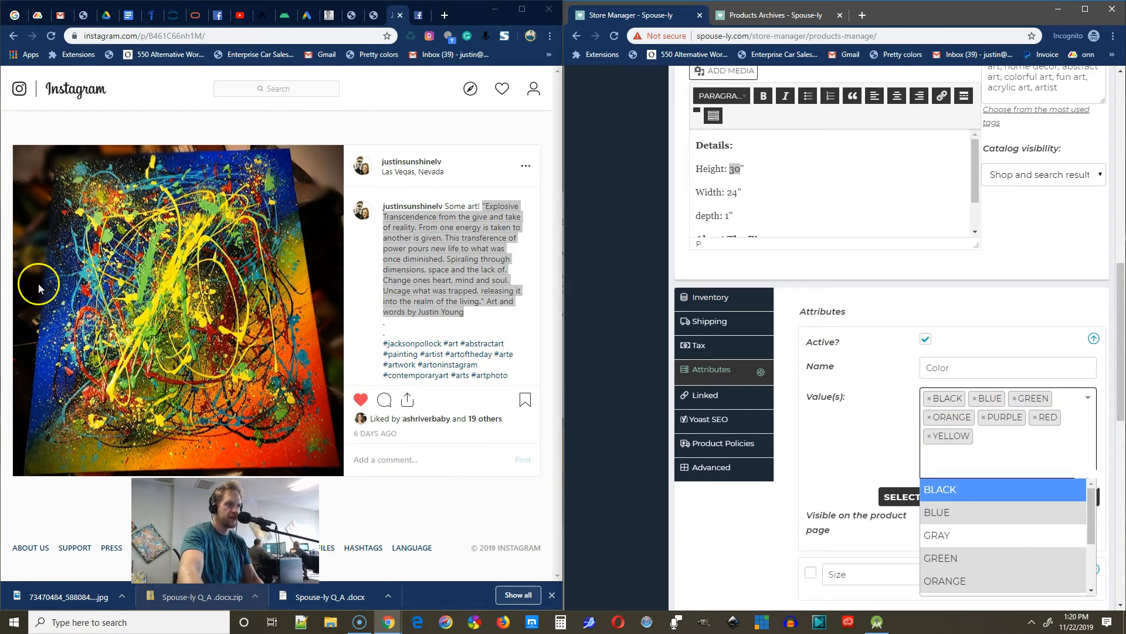
click(854, 425)
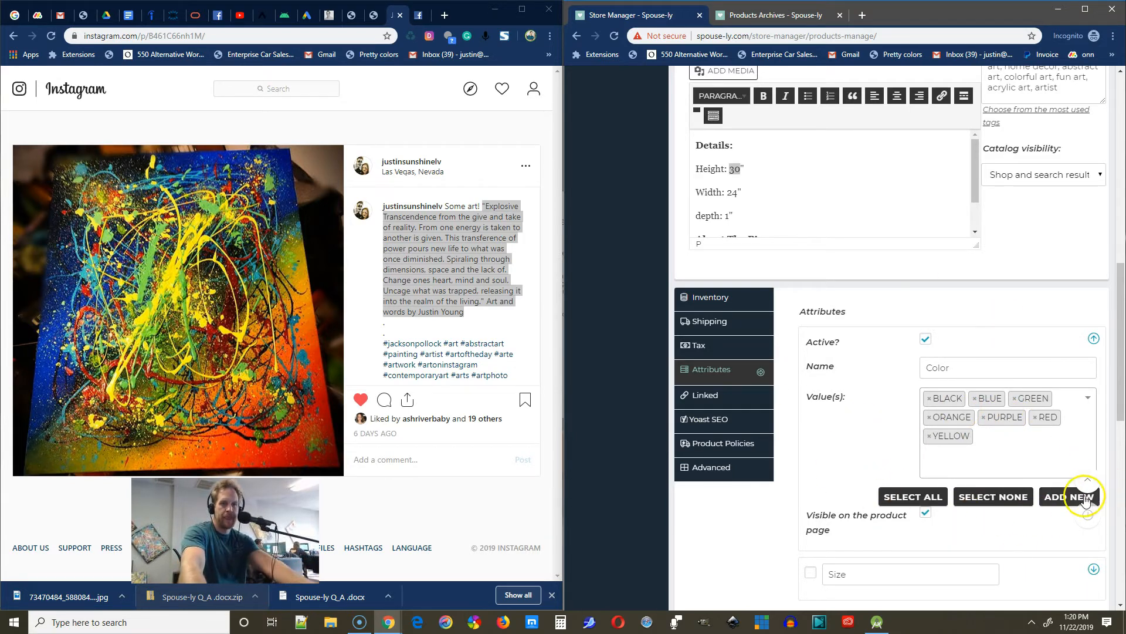
Try entering custom text directly among the Color values, and restore the Yellow value
click(1025, 451)
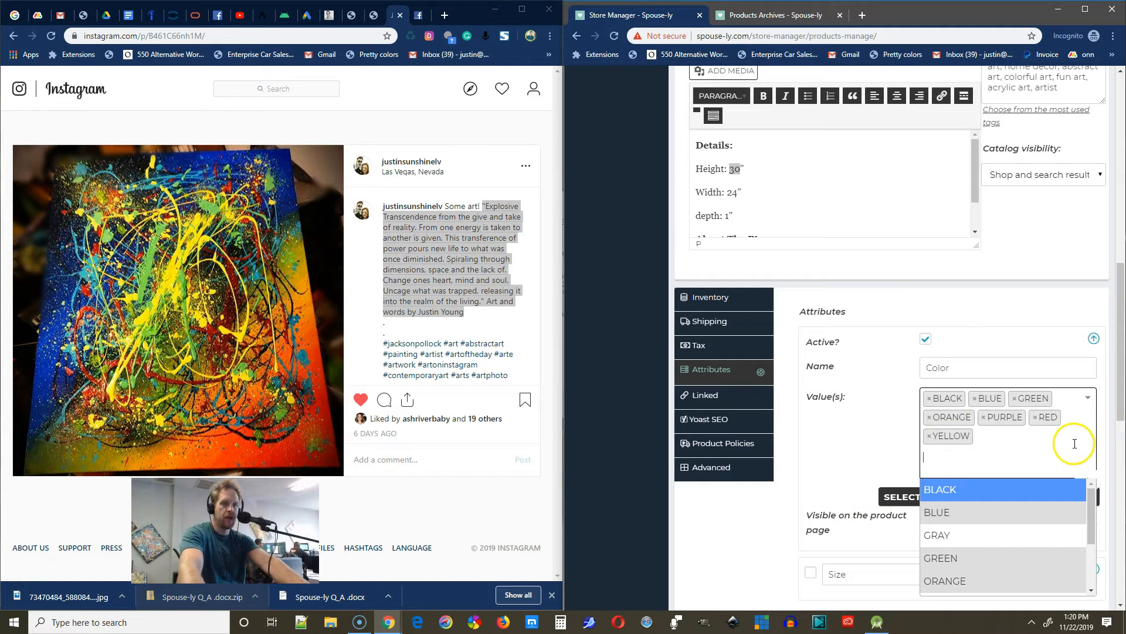
text(sdf)
key(BackSpace)
key(BackSpace)
key(BackSpace)
key(BackSpace)
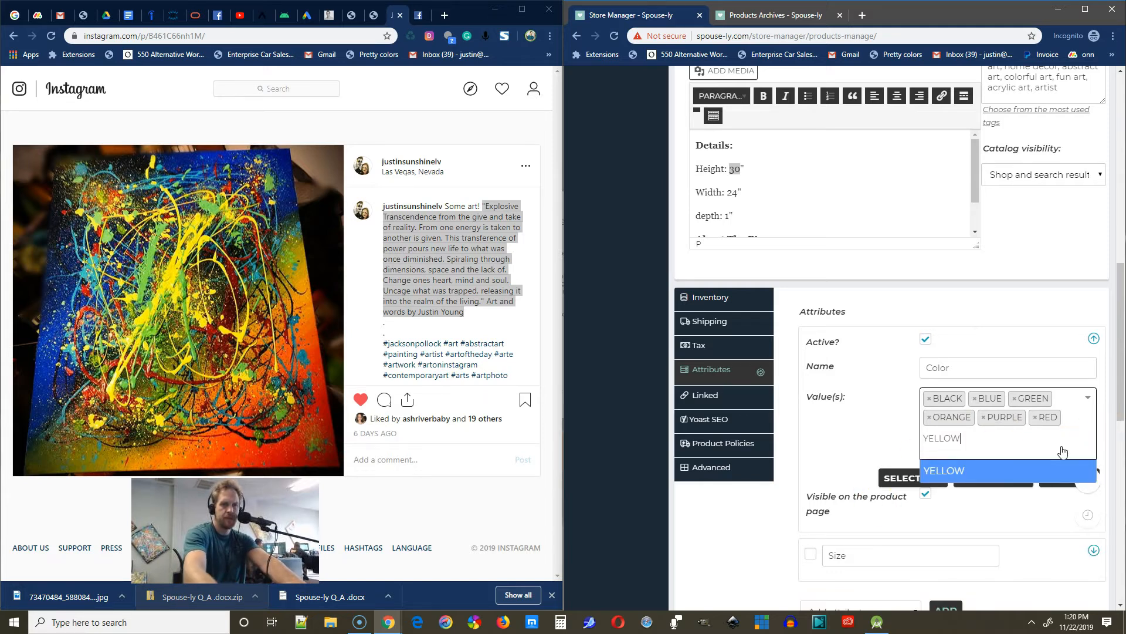
text(sd)
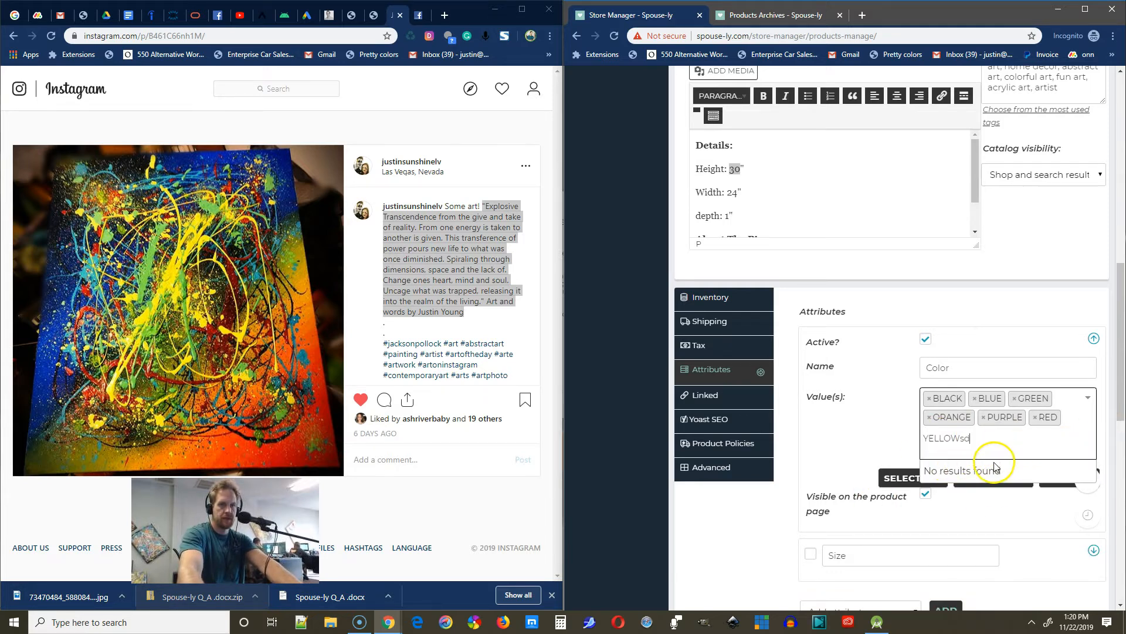
key(BackSpace)
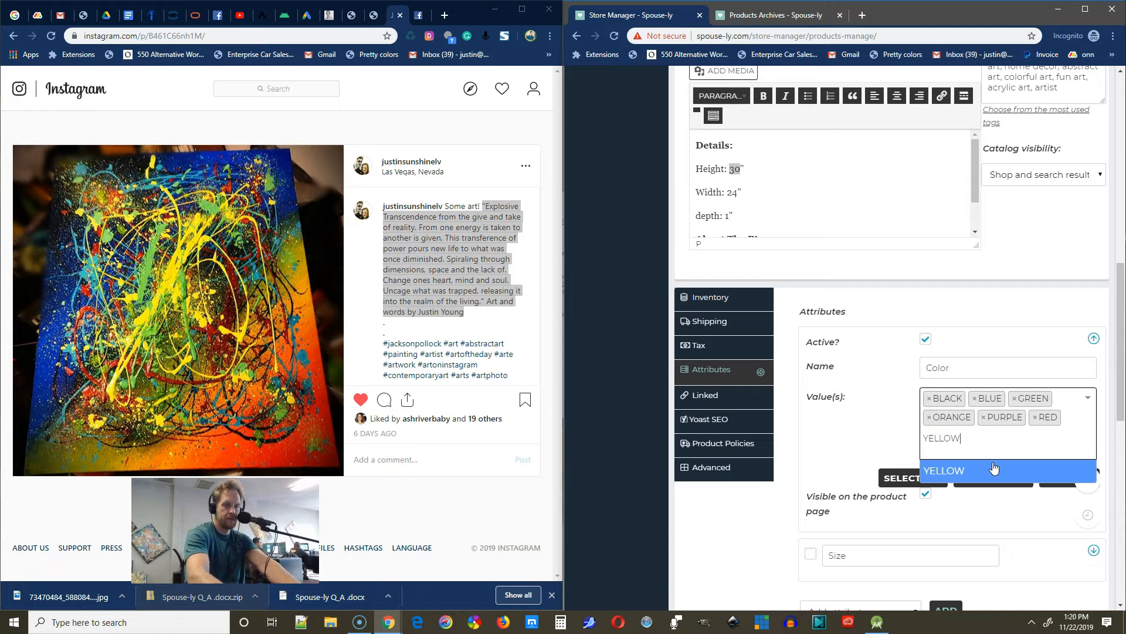
click(997, 467)
click(1077, 498)
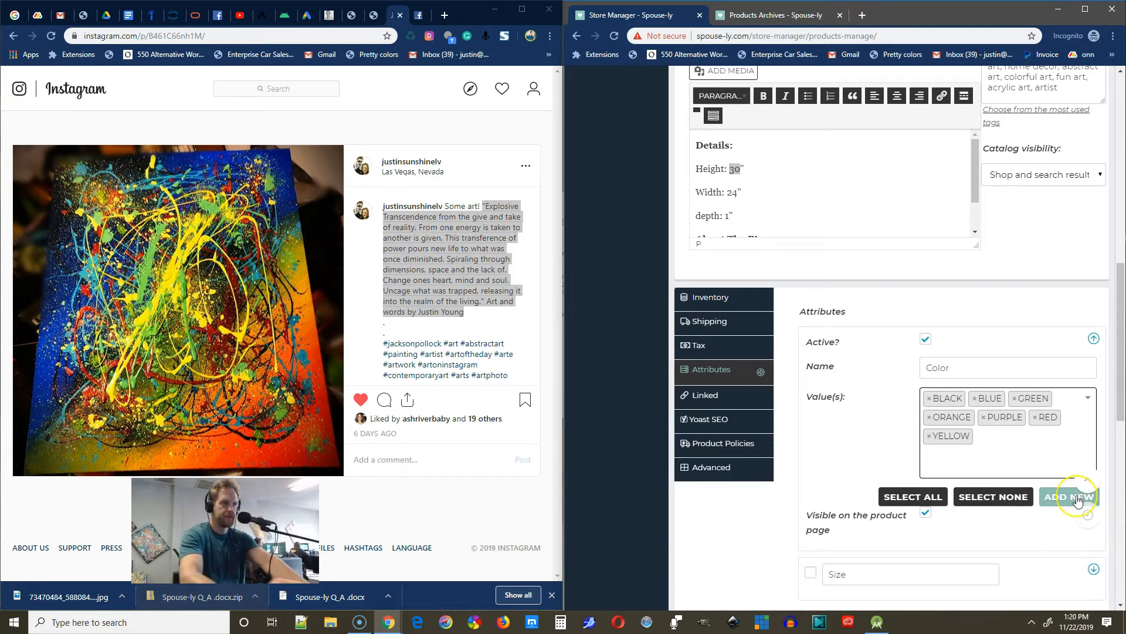
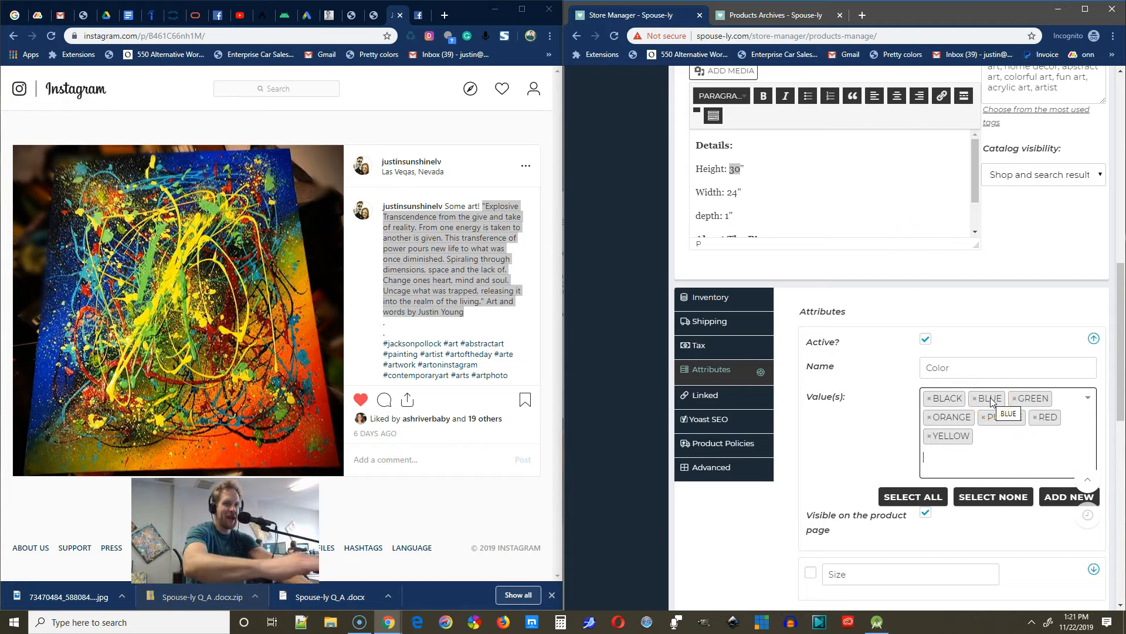
Try entering a color beginning with "Mid" directly among the Color values, and clear the text
text(Midnight)
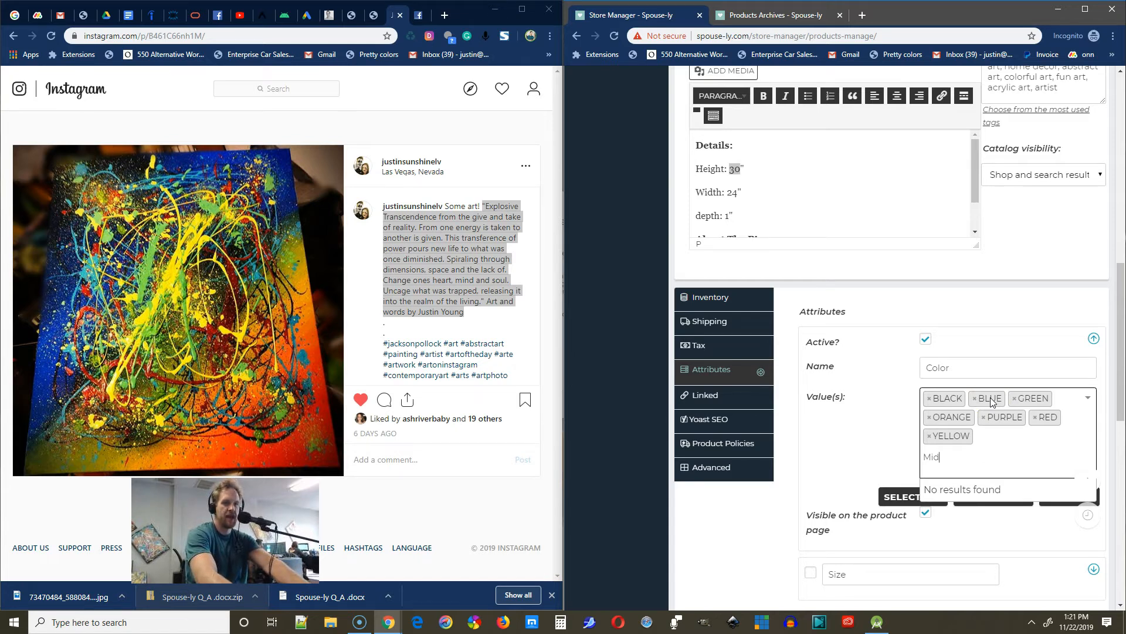
key(BackSpace)
key(BackSpace)
key(BackSpace)
click(896, 440)
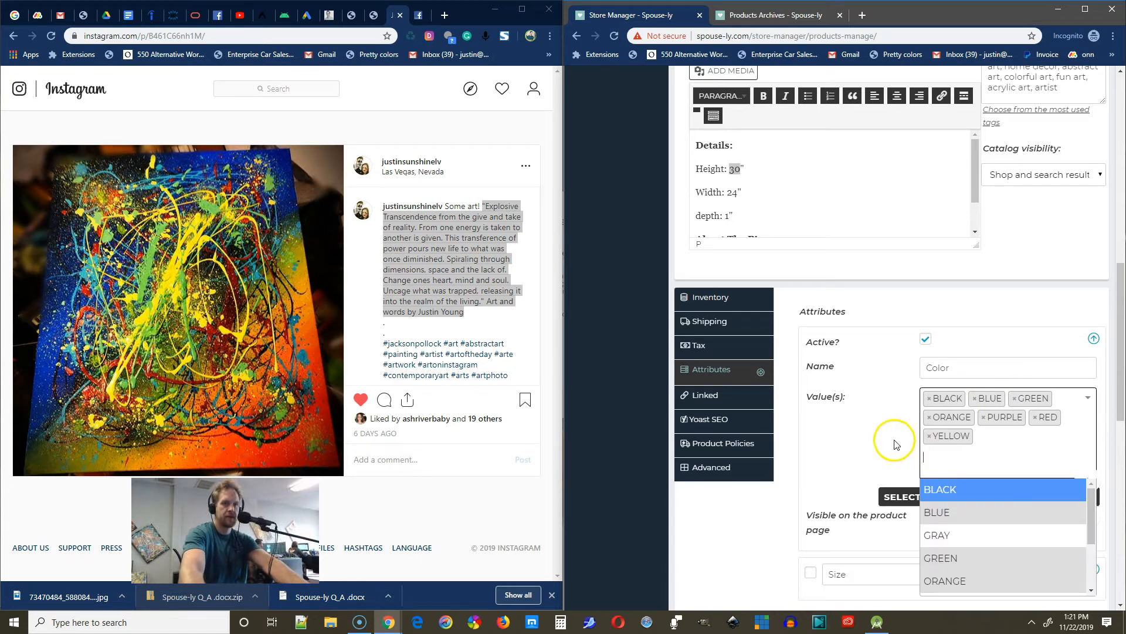
Add a new term named Midnight Blue to the Color attribute's values
click(1065, 498)
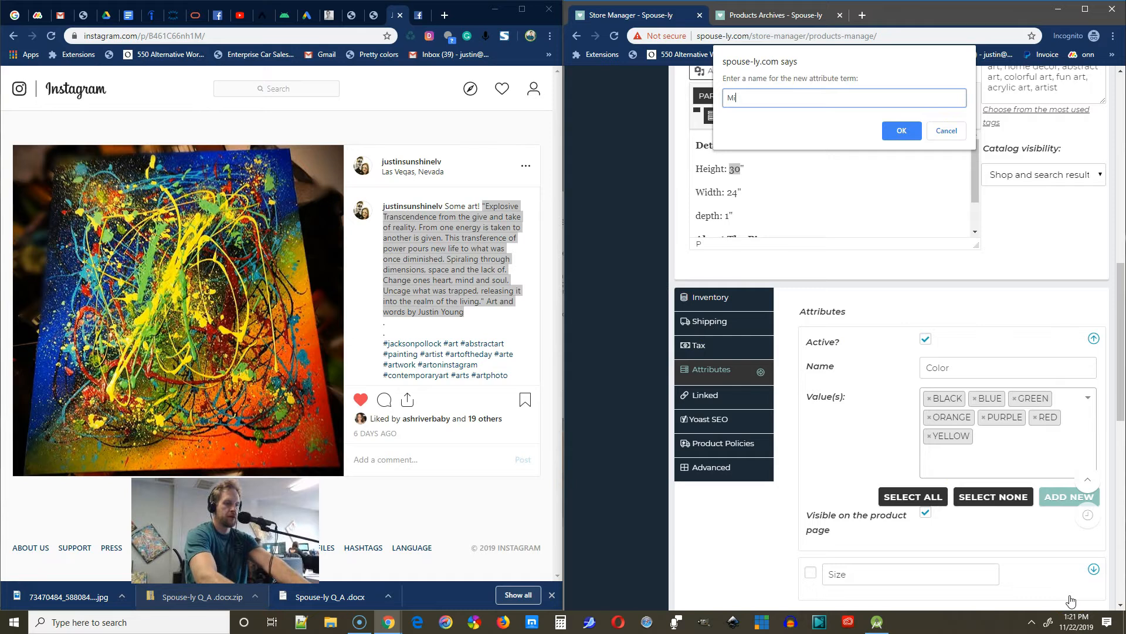
text(Bl)
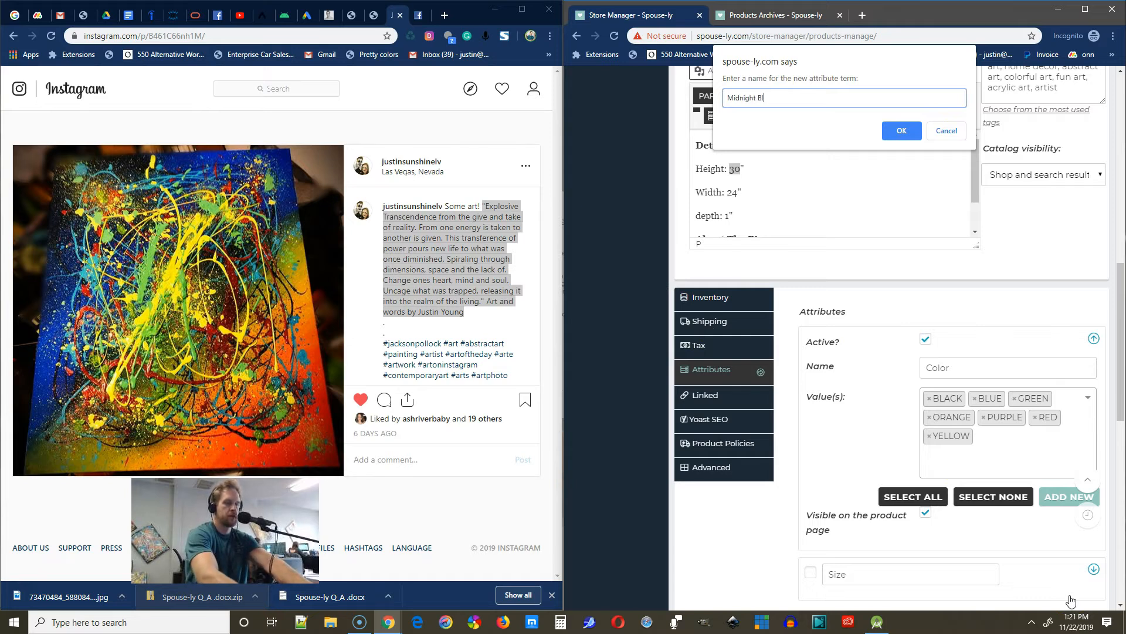
text(ue)
key(Return)
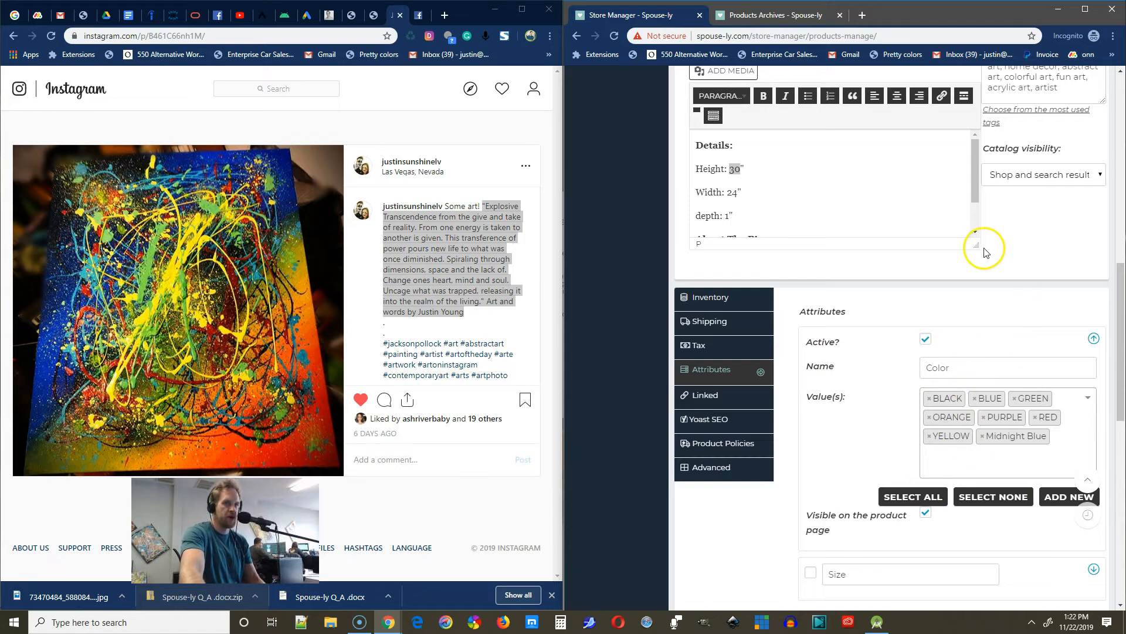
Expand the Size attribute and review the size values available for it, leaving none selected
scroll(1054, 205, up, 5)
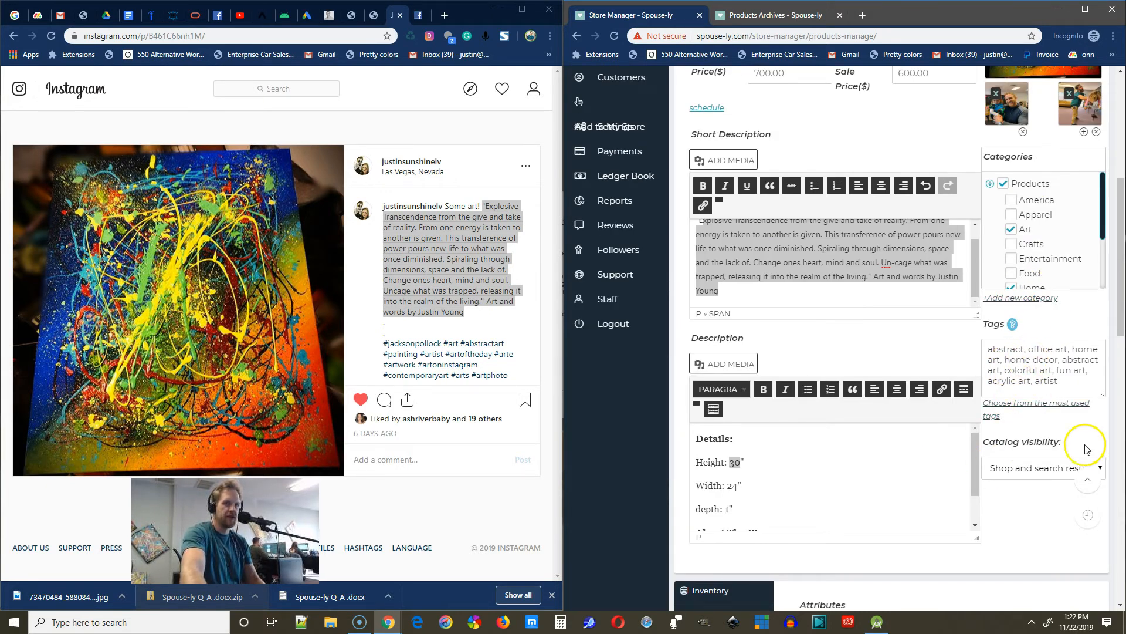
scroll(914, 344, down, 7)
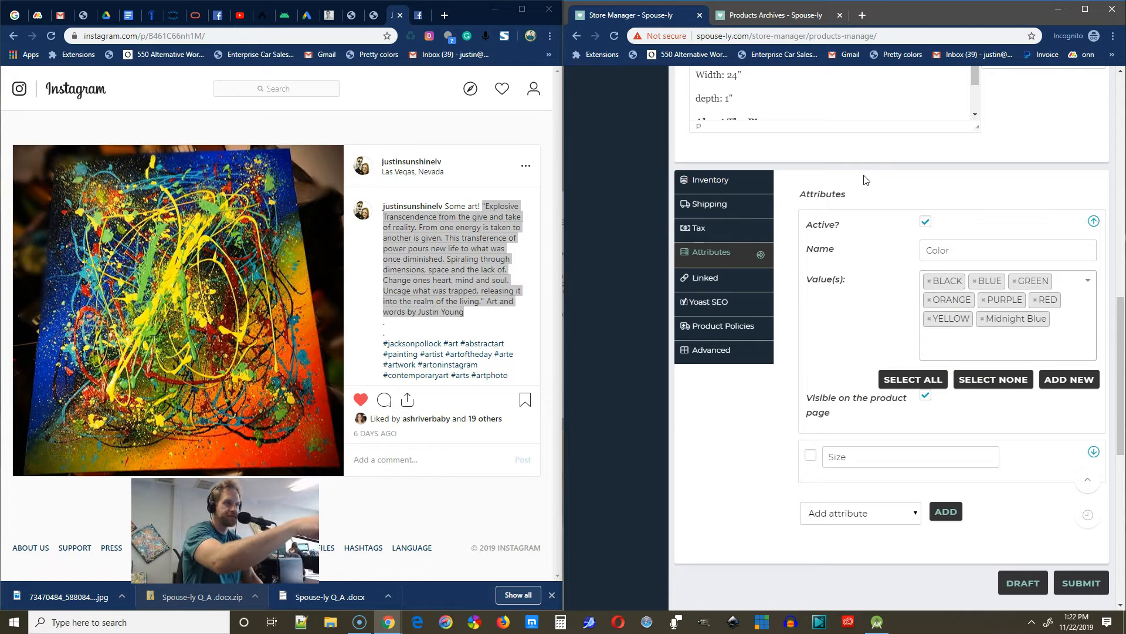
click(843, 321)
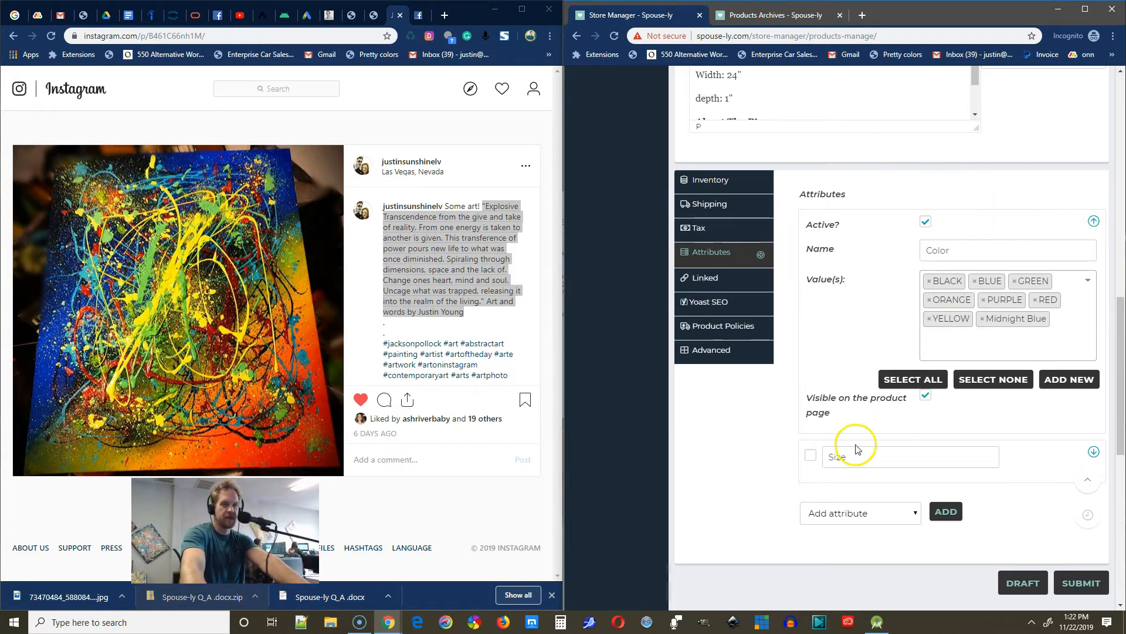
click(878, 452)
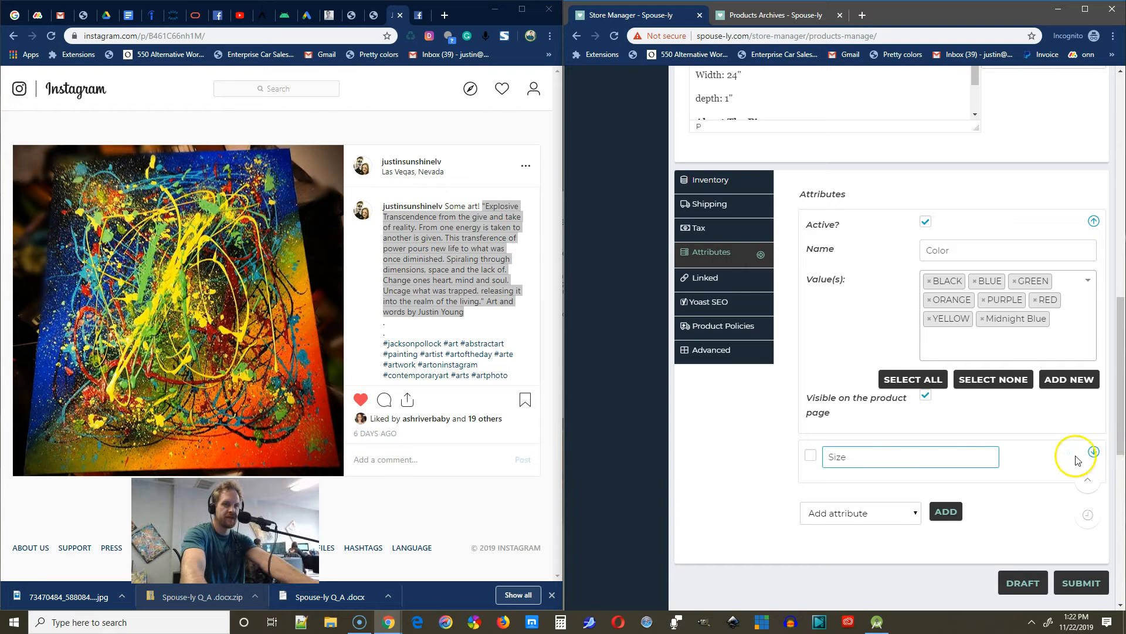
click(1096, 452)
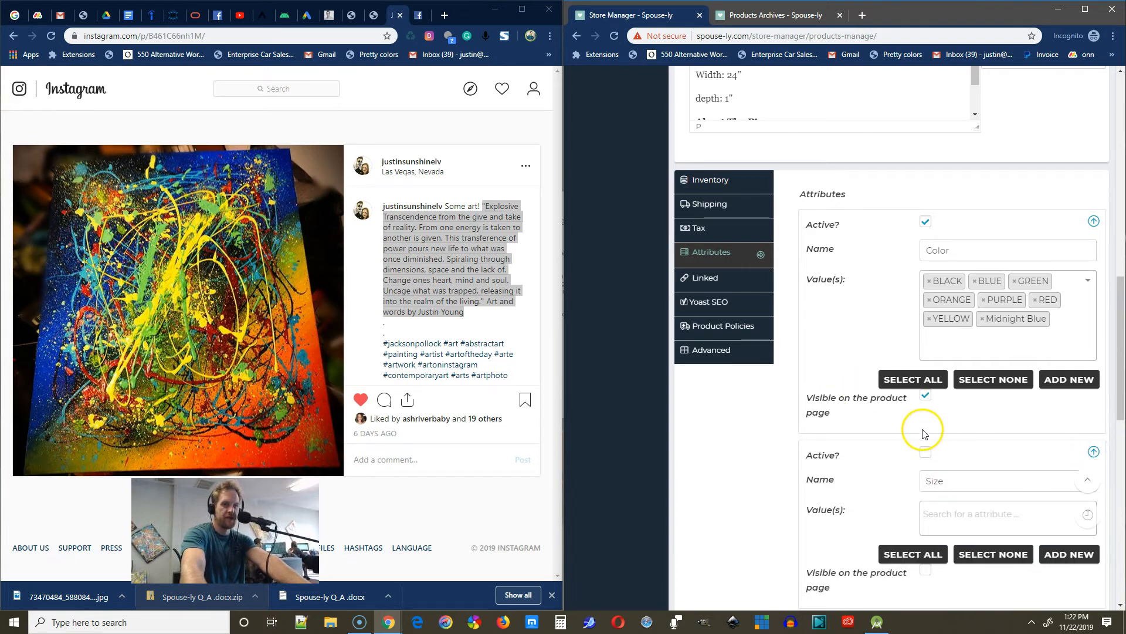
scroll(991, 460, down, 2)
click(957, 401)
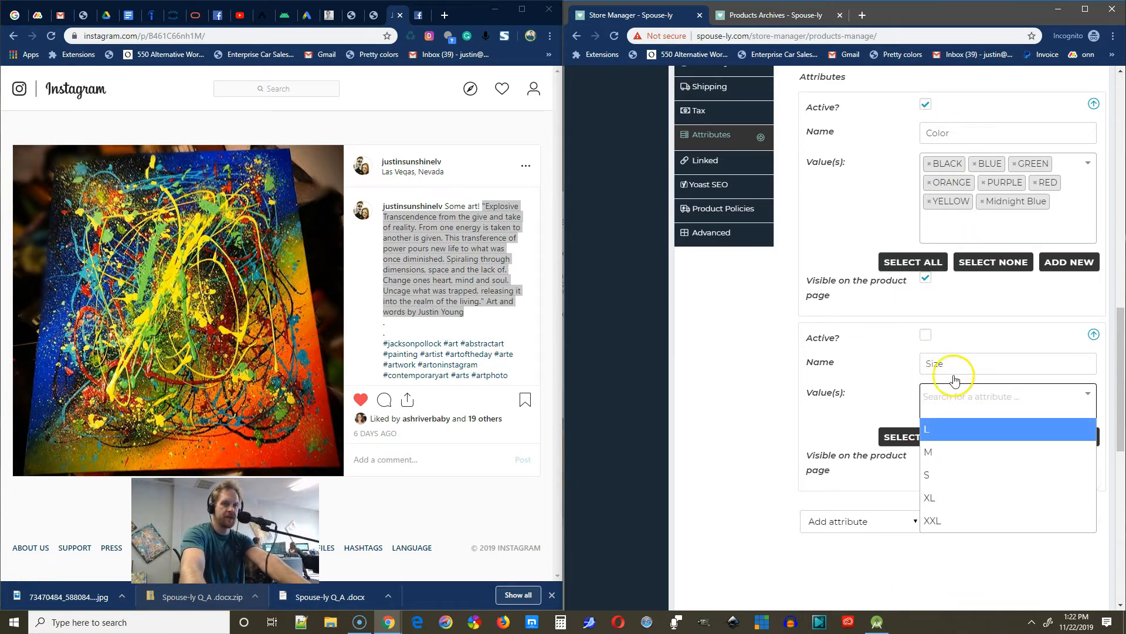
click(929, 554)
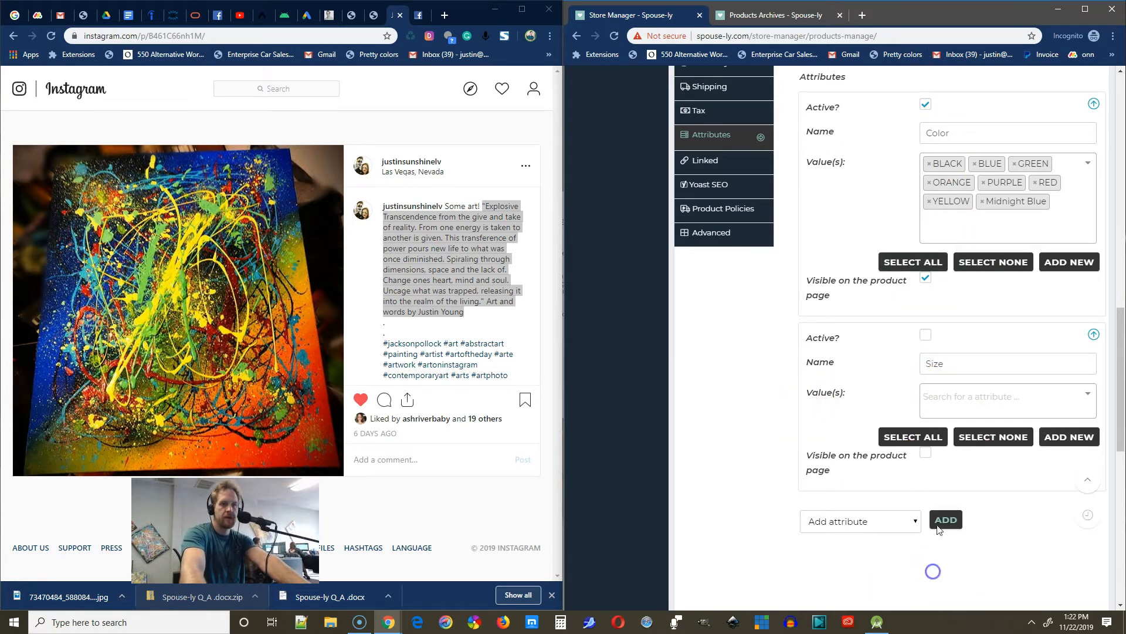
click(963, 395)
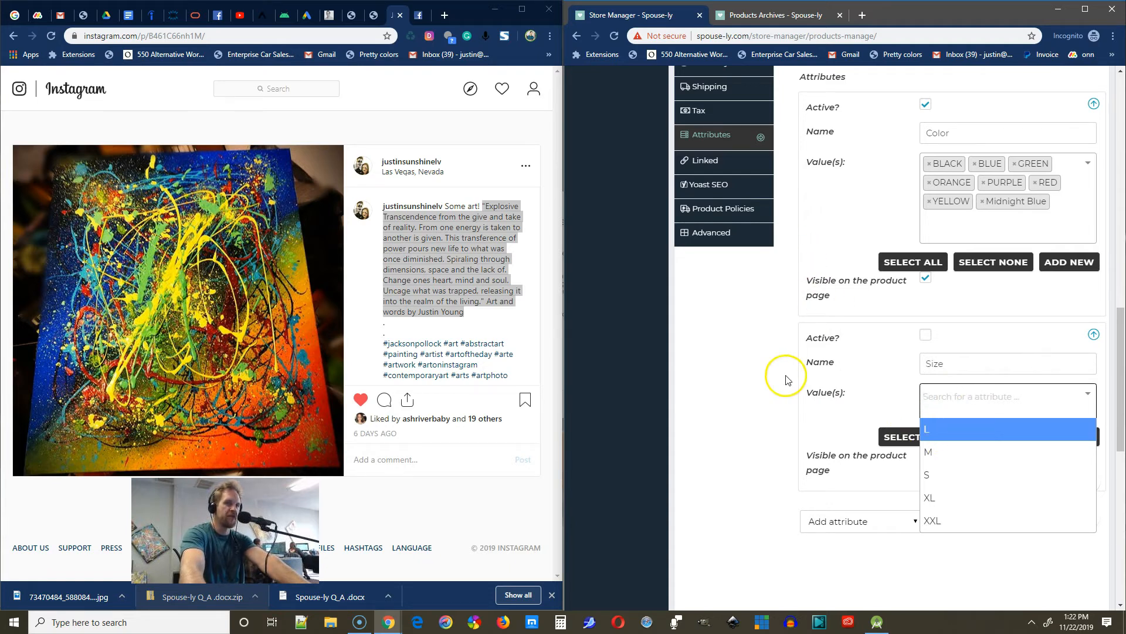
scroll(800, 334, up, 6)
scroll(848, 354, down, 4)
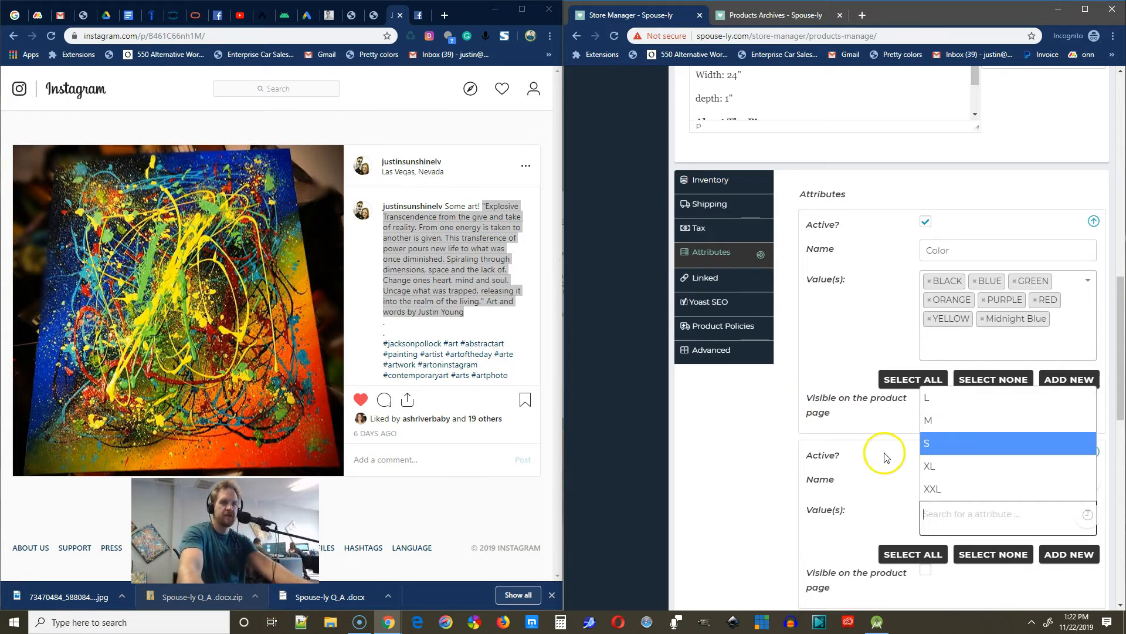
click(880, 420)
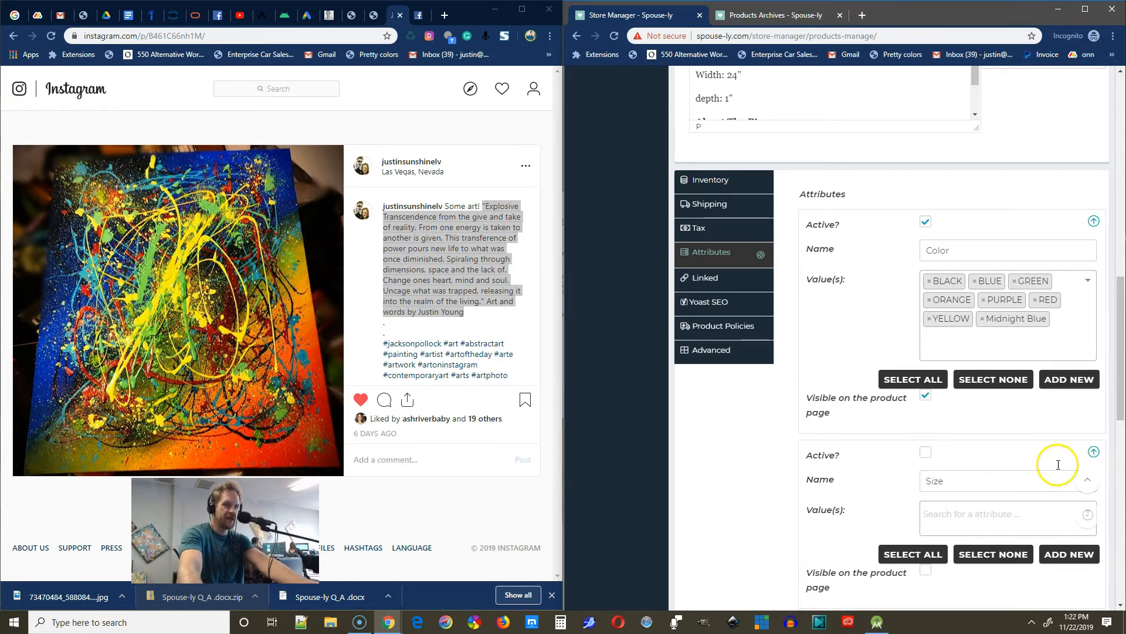
Collapse the details of both the Size and Color attributes
click(1094, 452)
click(1094, 220)
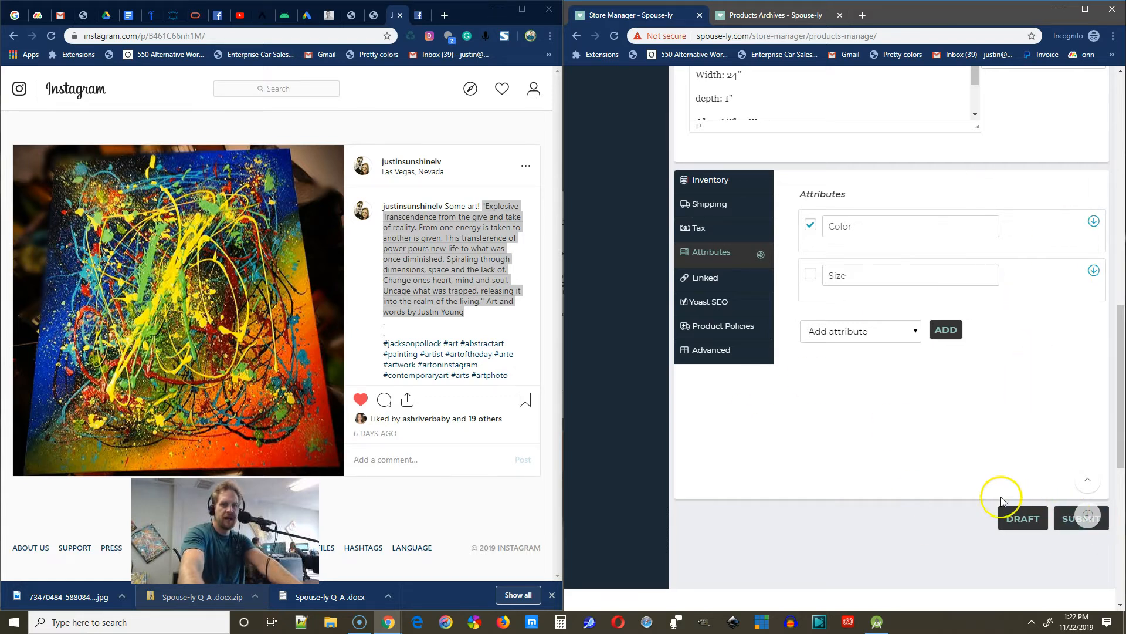
scroll(1021, 474, down, 2)
scroll(878, 289, up, 4)
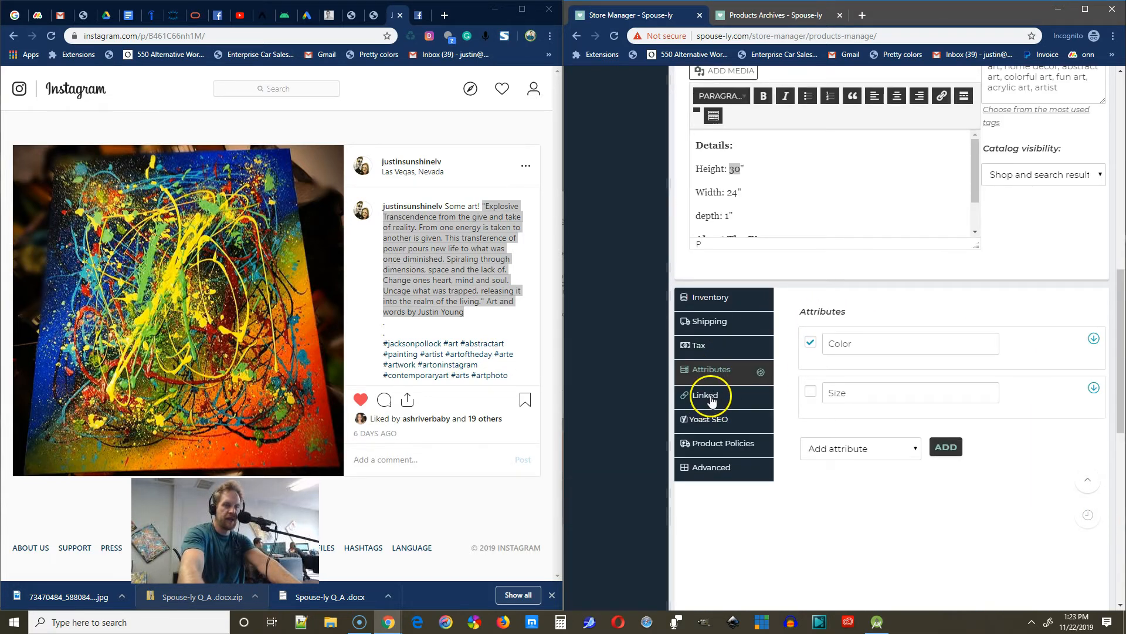
Open the linked product settings and copy the Anchor Away Shirt's name from the shop's product archive for an up-sell search
click(717, 398)
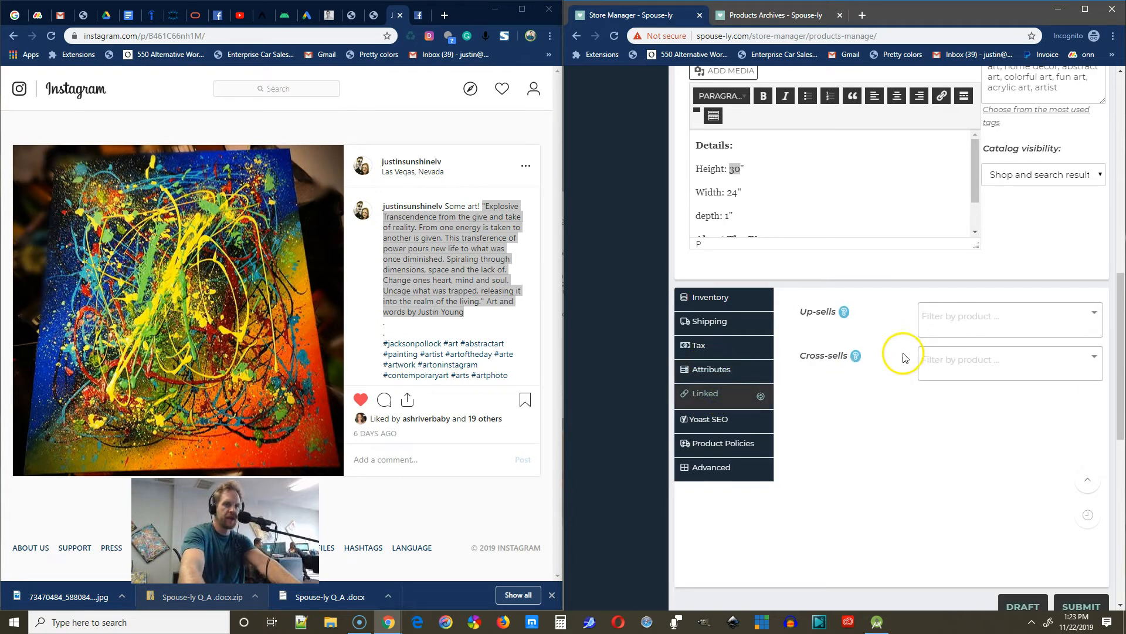
click(1002, 316)
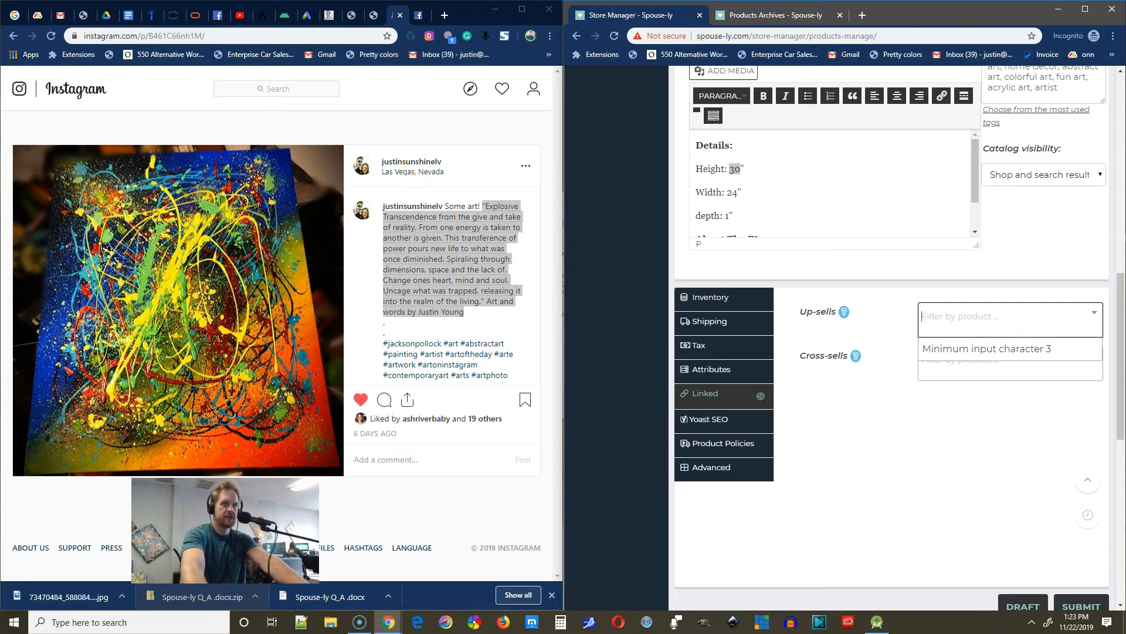
click(757, 14)
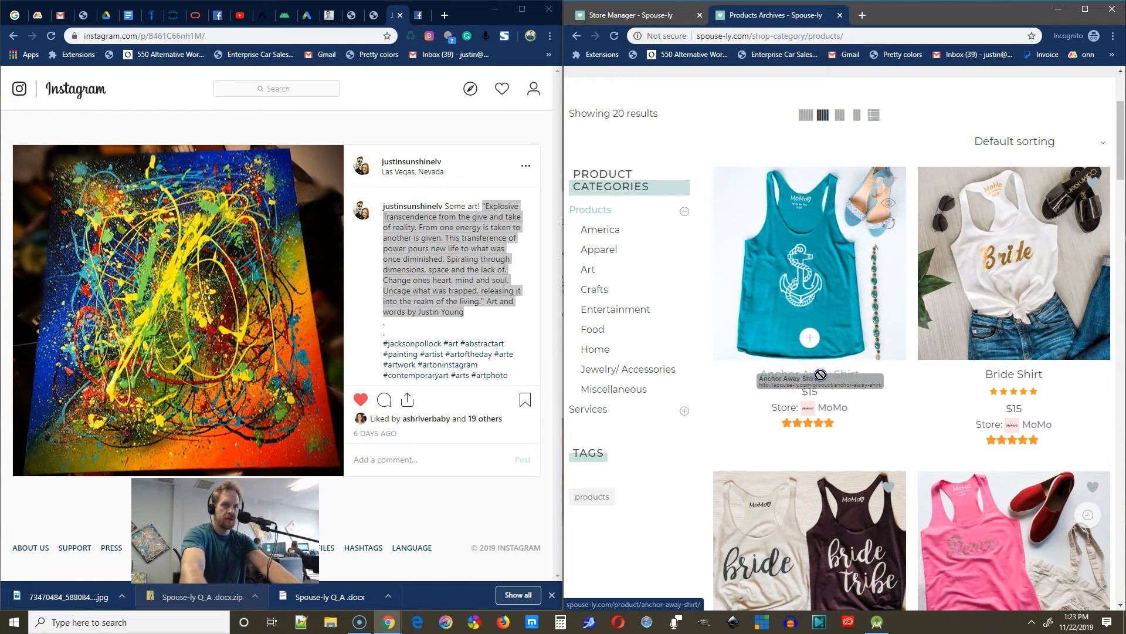
drag(896, 395, 765, 374)
key(ctrl+c)
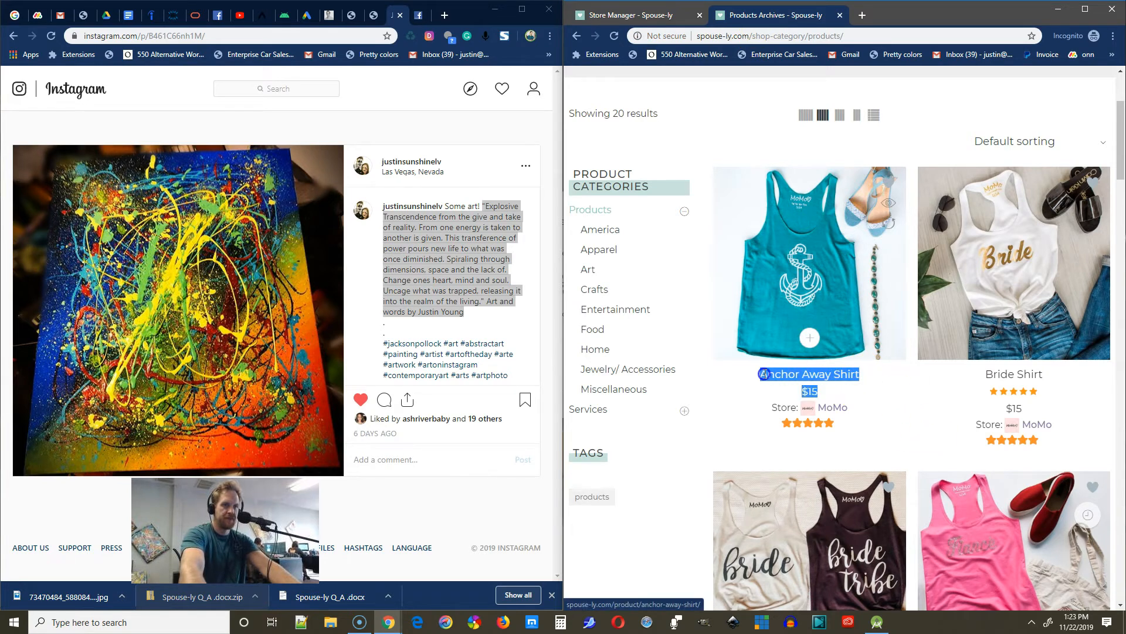
click(633, 15)
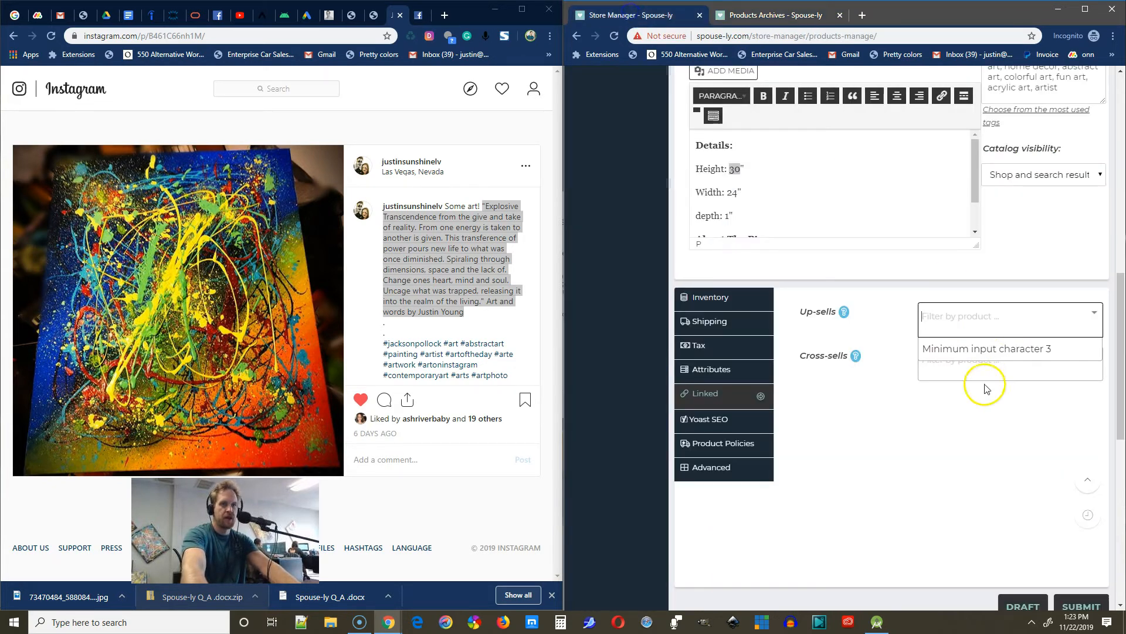
Try to find Anchor Away Shirt as an up-sell product for the artwork
key(ctrl+v)
key(BackSpace)
key(BackSpace)
key(BackSpace)
key(BackSpace)
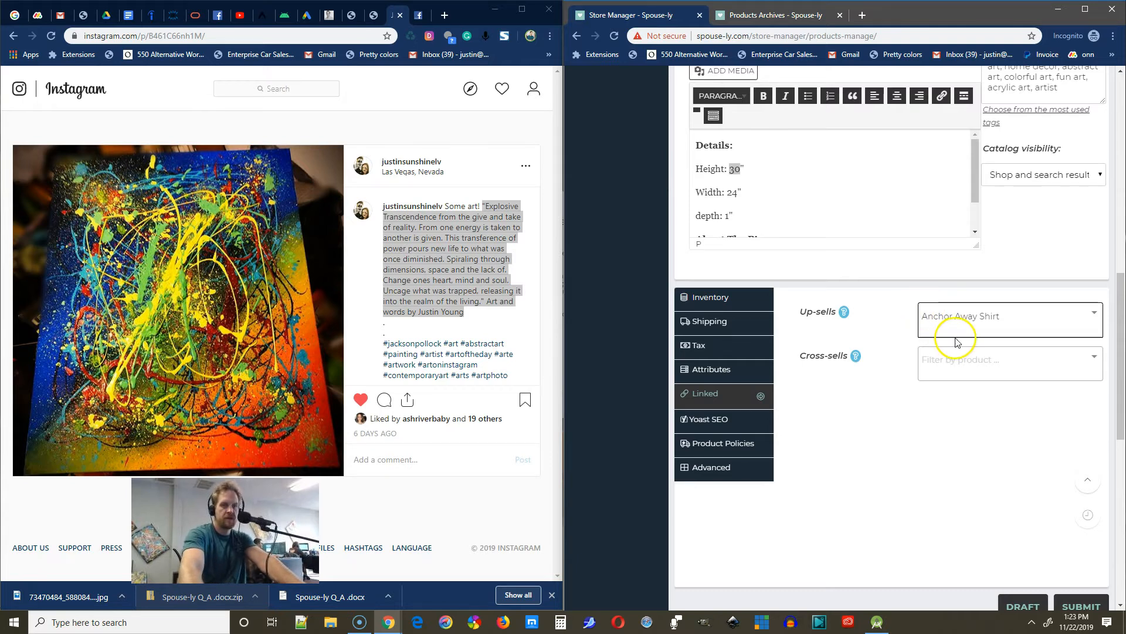
click(900, 433)
Check the up-sells product filter and read the help tips for up-sells and cross-sells
click(995, 313)
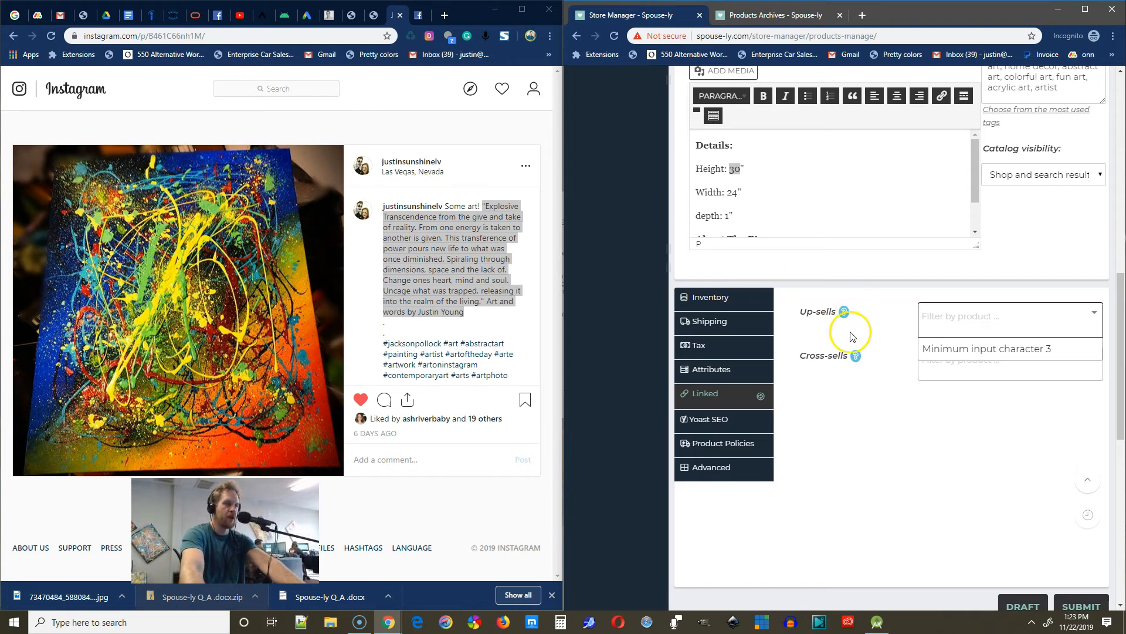
click(878, 440)
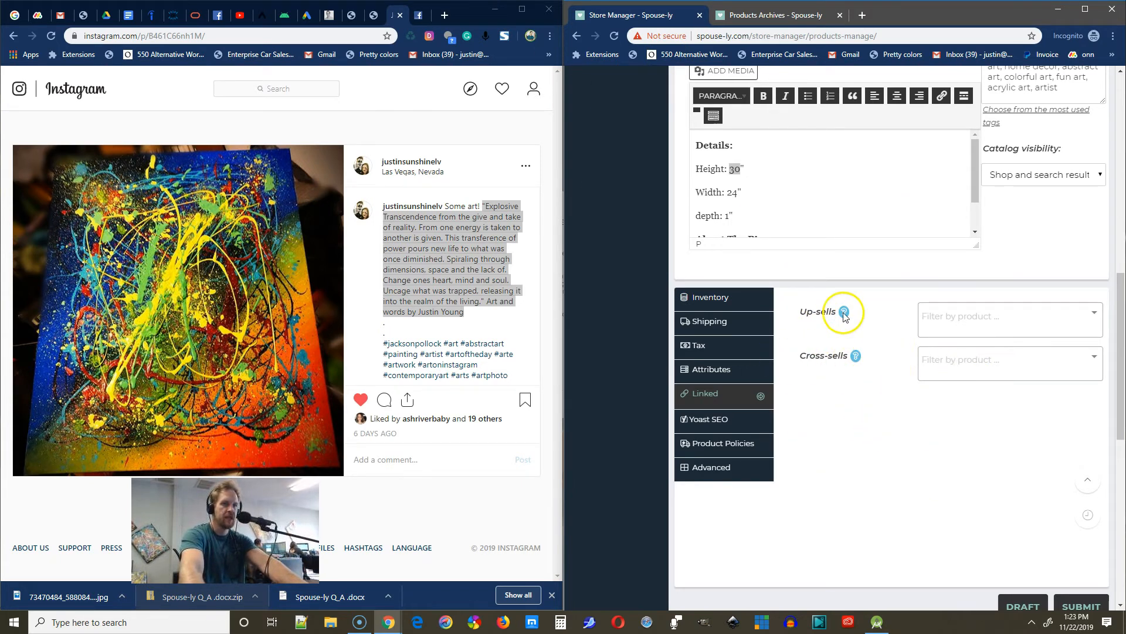
mouse_move(845, 317)
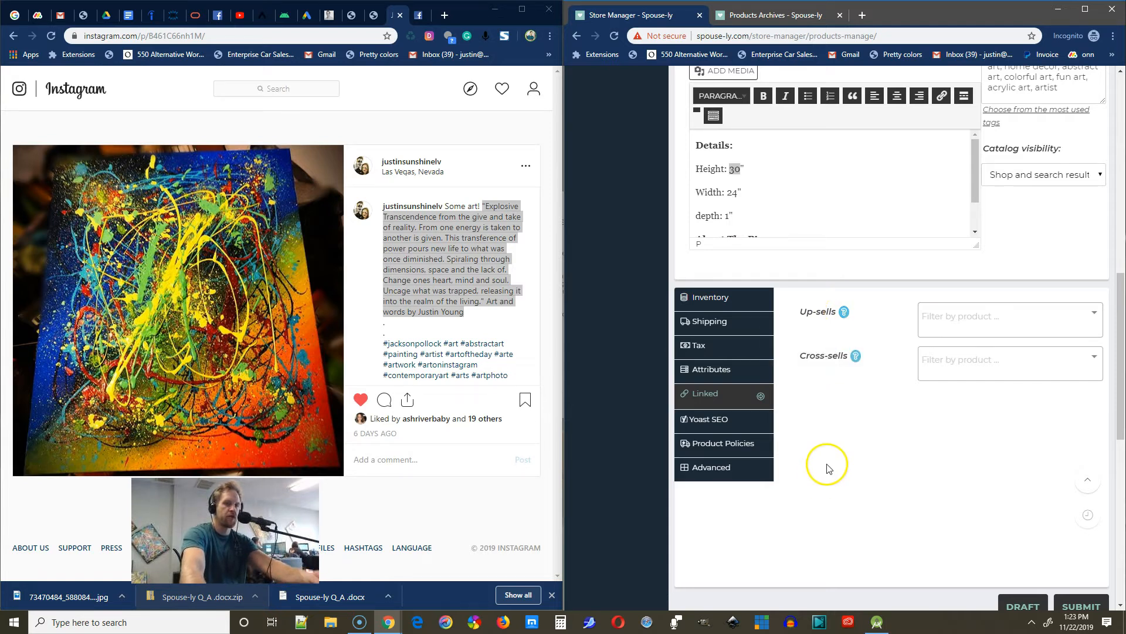
mouse_move(857, 358)
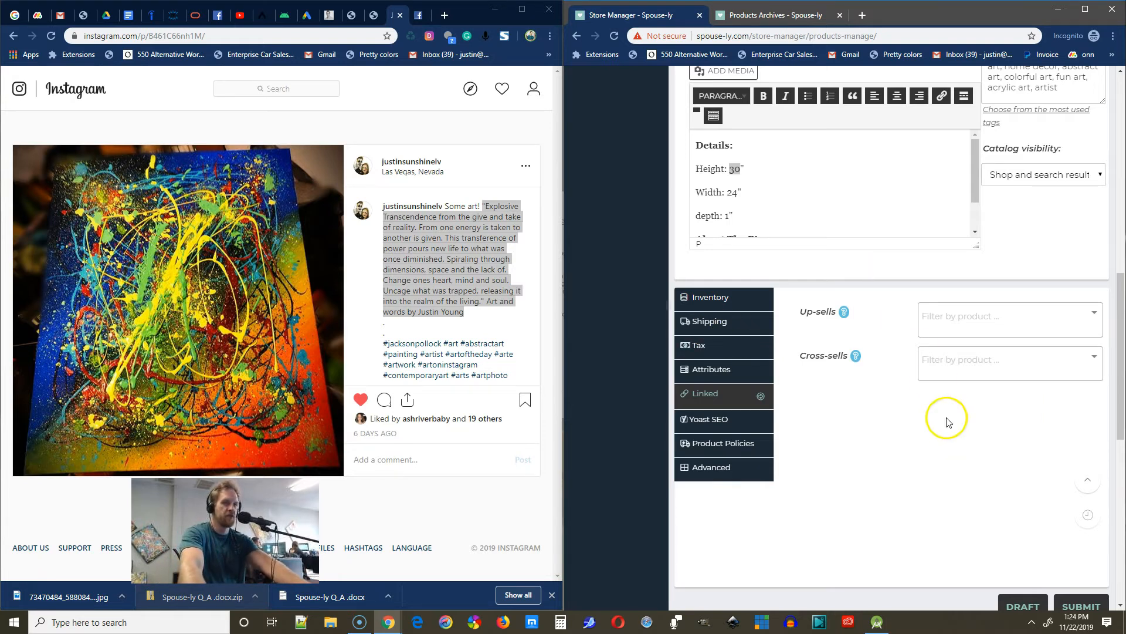
Open the Yoast SEO settings and copy "Jackson Pollock" from the product title
click(725, 425)
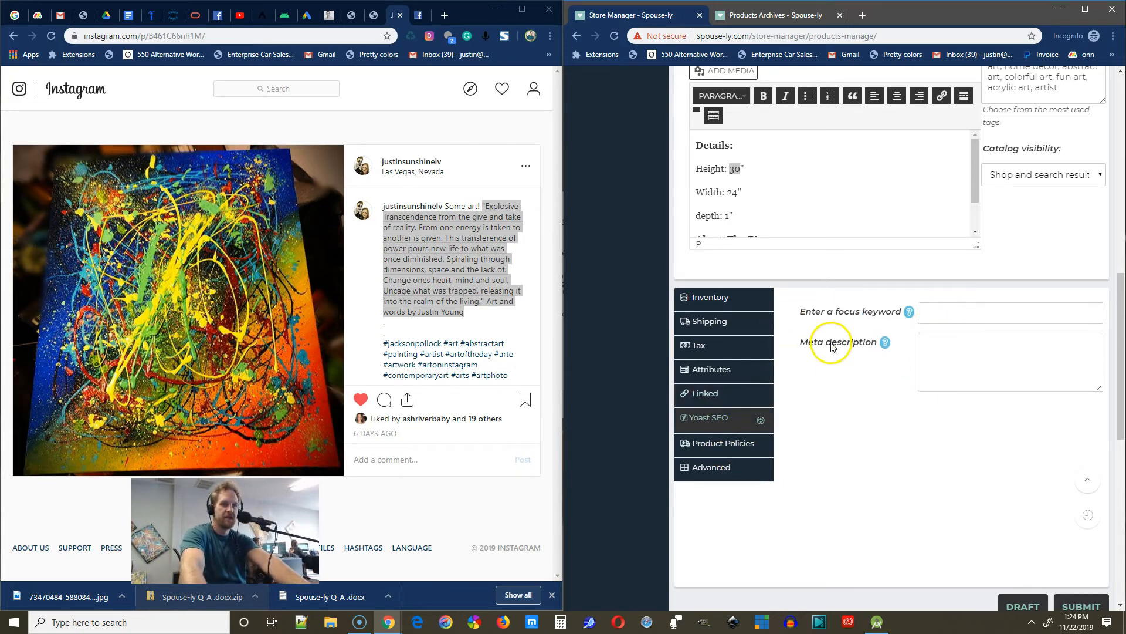
scroll(845, 328, up, 10)
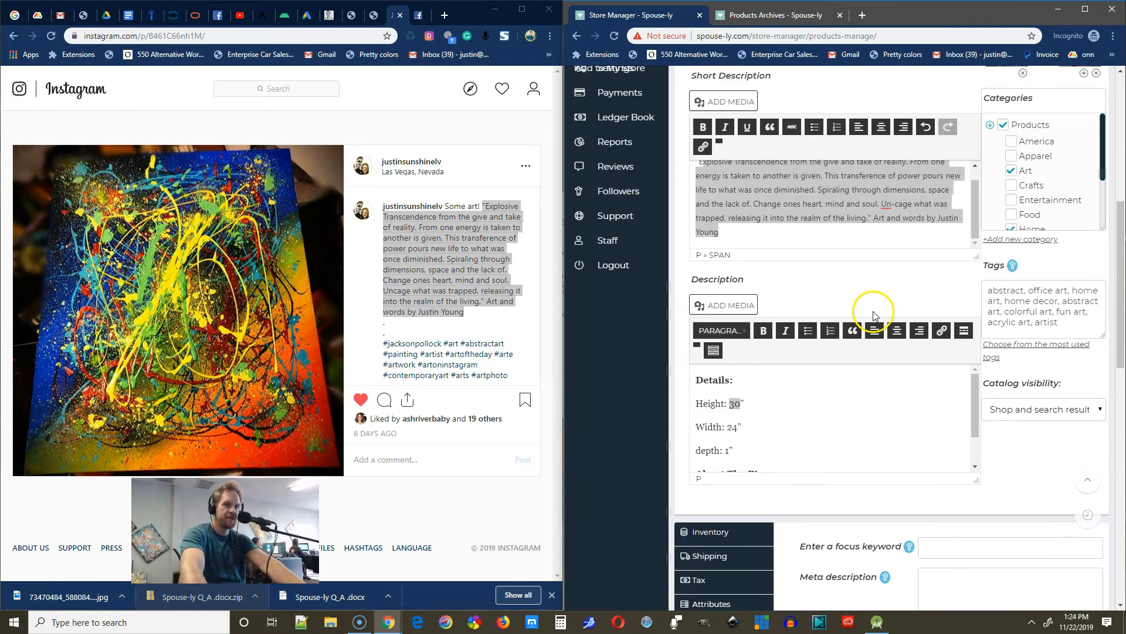
scroll(804, 332, up, 2)
click(874, 386)
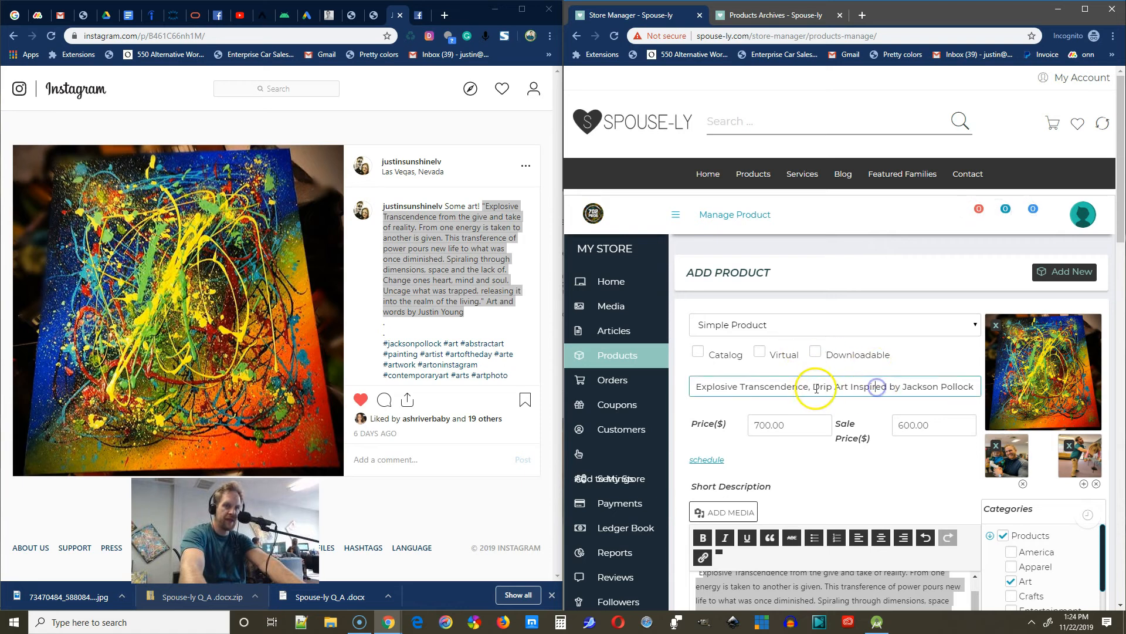
drag(851, 384, 901, 387)
key(ctrl+c)
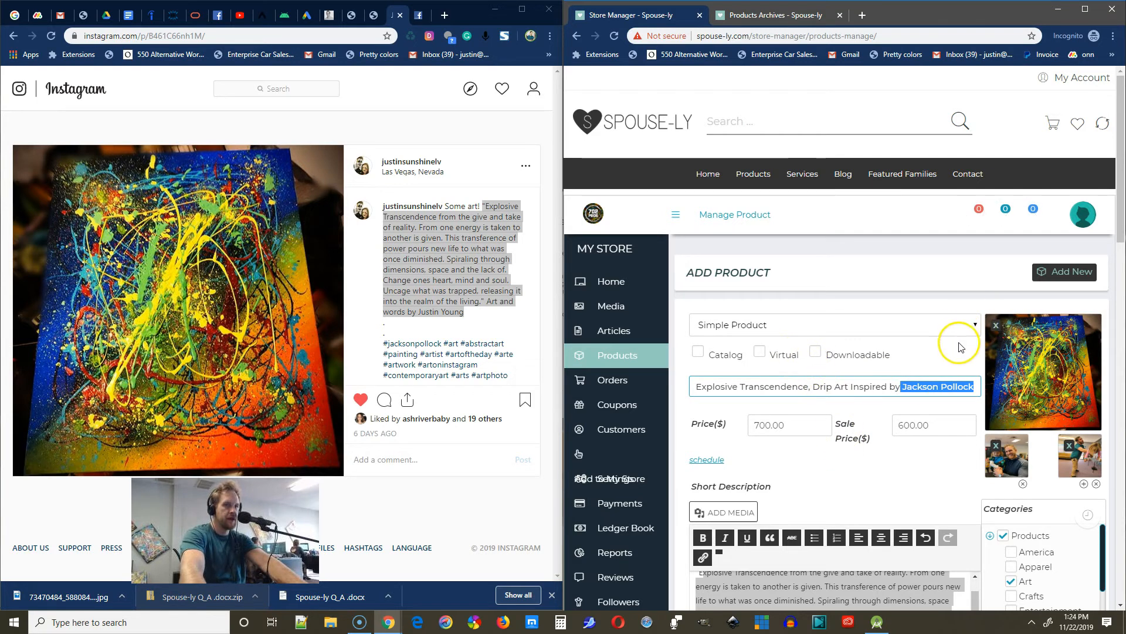
Set the Yoast SEO focus keyword to Jackson Pollock
scroll(869, 457, down, 10)
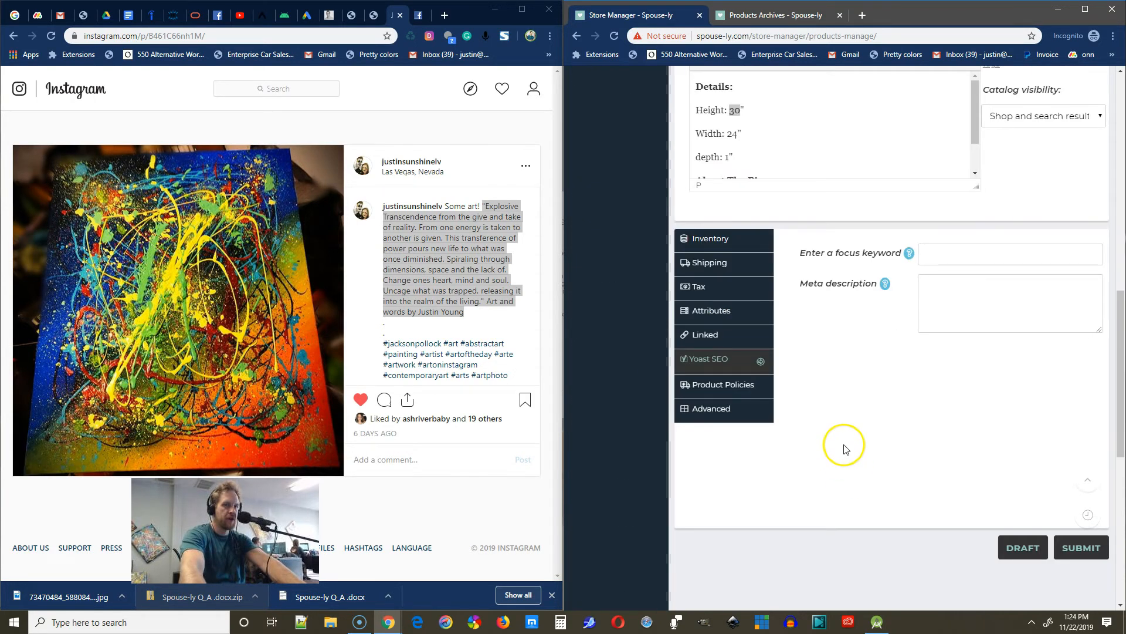
scroll(880, 411, down, 5)
scroll(939, 352, up, 6)
click(955, 311)
key(ctrl+v)
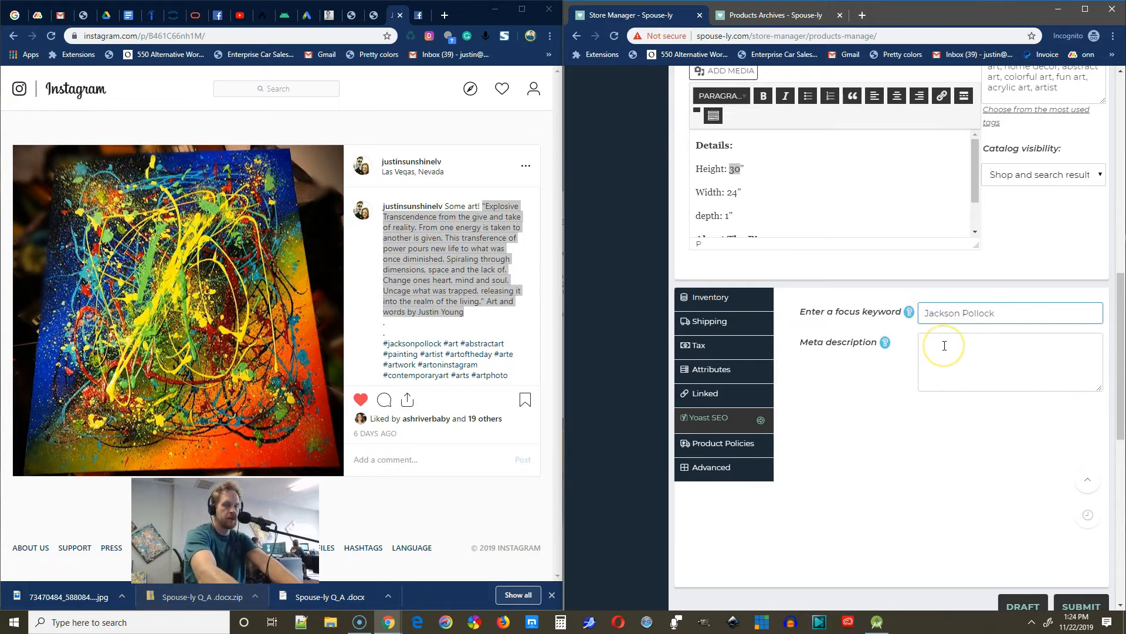
Review the product's descriptions and copy the full product title
scroll(700, 126, up, 10)
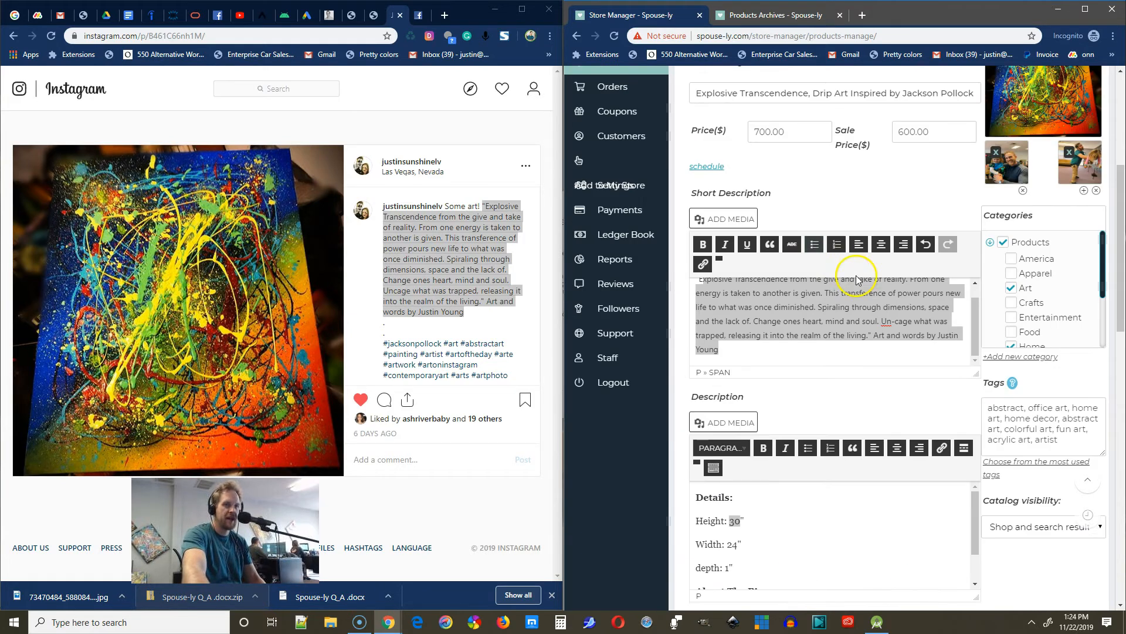
scroll(898, 291, down, 4)
scroll(781, 265, up, 1)
scroll(784, 268, down, 1)
scroll(823, 453, down, 1)
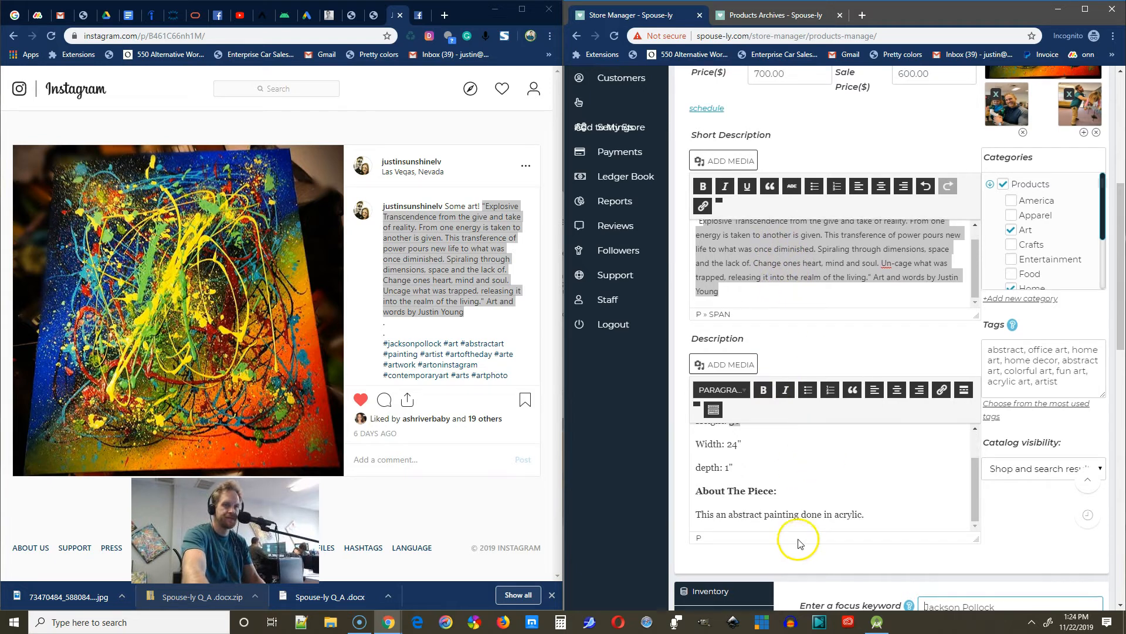
scroll(801, 543, up, 1)
scroll(812, 534, down, 2)
scroll(787, 252, up, 5)
click(912, 270)
key(ctrl+a)
key(ctrl+c)
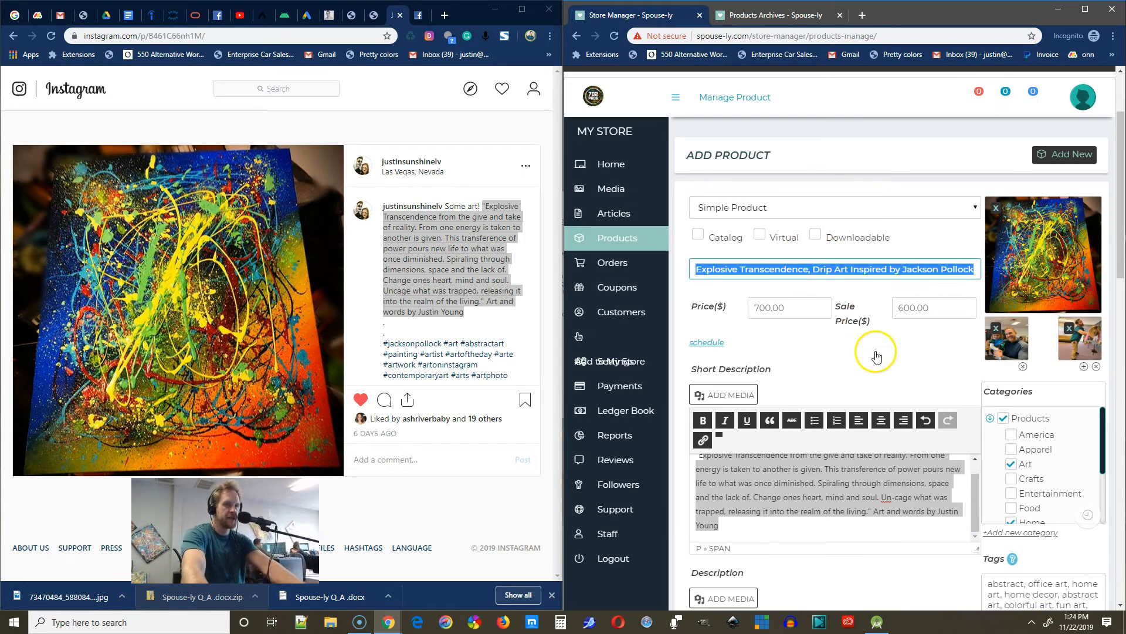
click(700, 461)
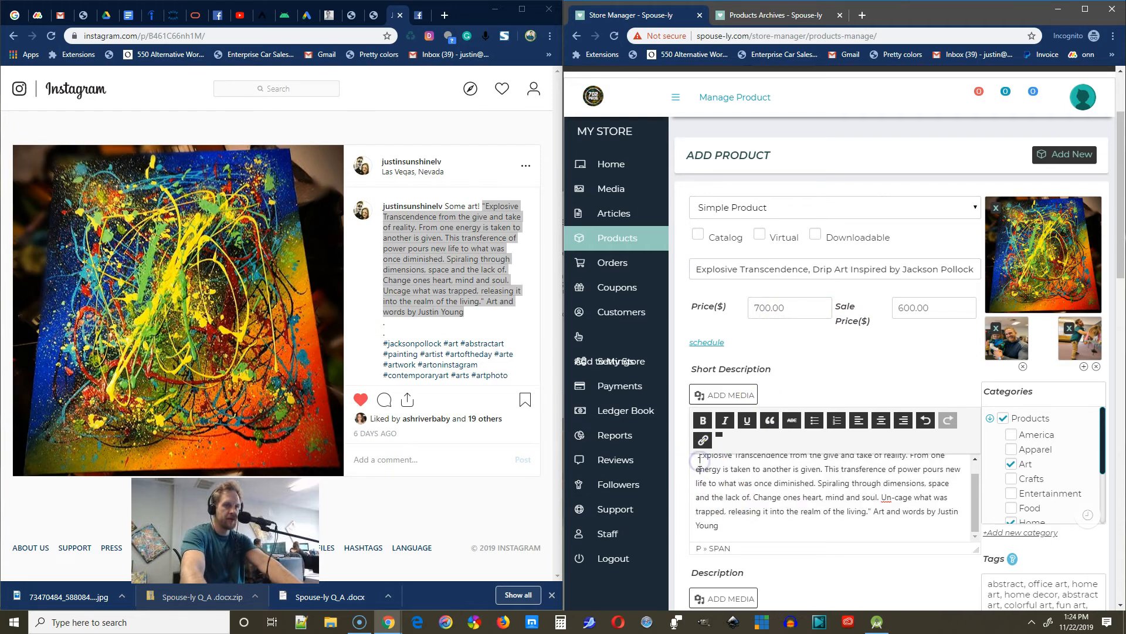
Add a "Title:" line after the acrylic painting sentence in the description, with the copied product title on the line below it
scroll(787, 495, down, 5)
click(880, 455)
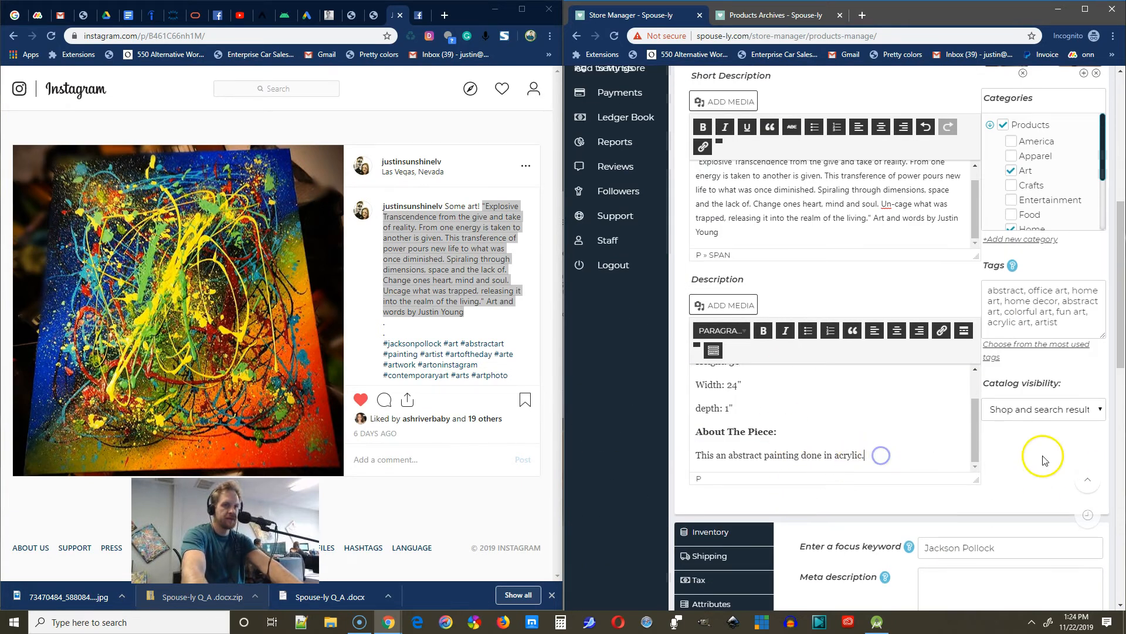
key(ctrl+v)
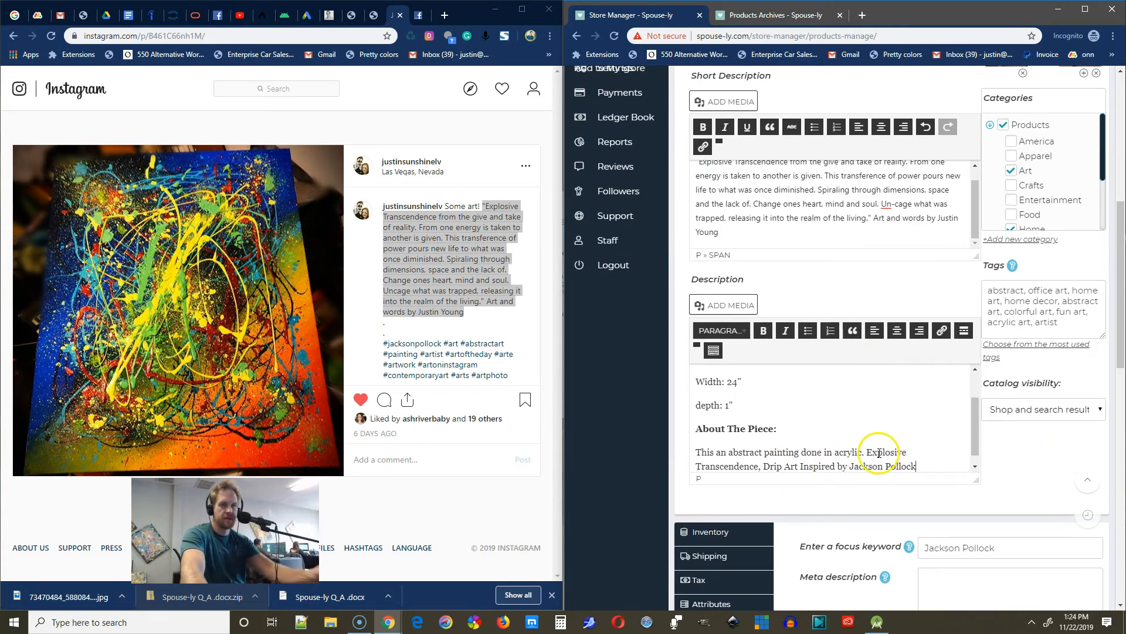
key(Return)
text(Title)
text(:)
key(Return)
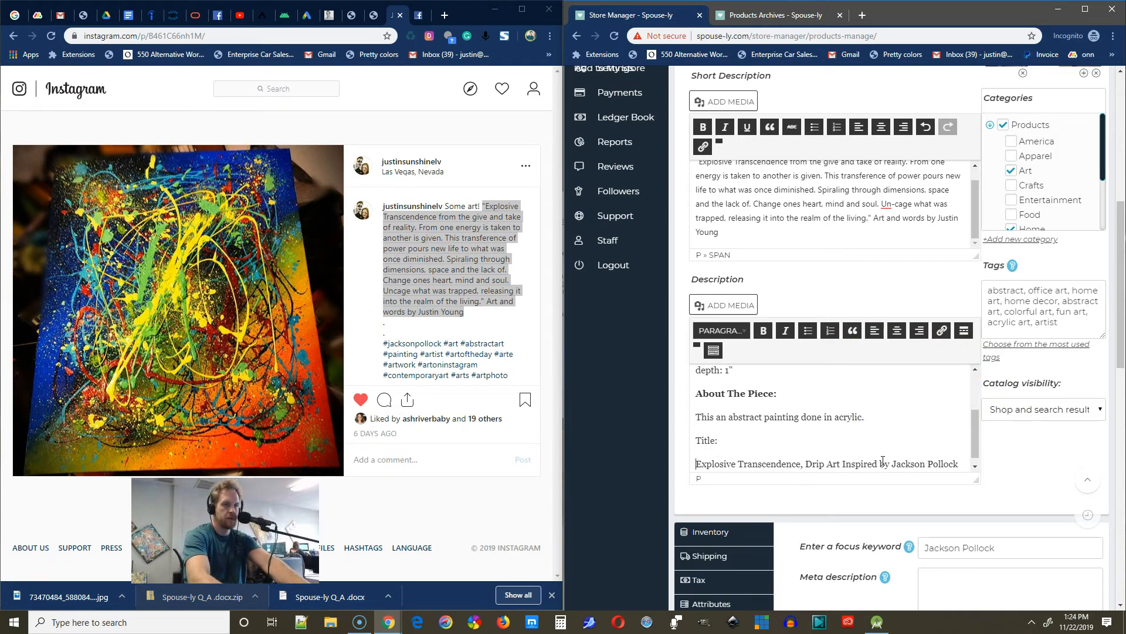
Make the "Title:" line in the product description bold
drag(745, 447, 632, 436)
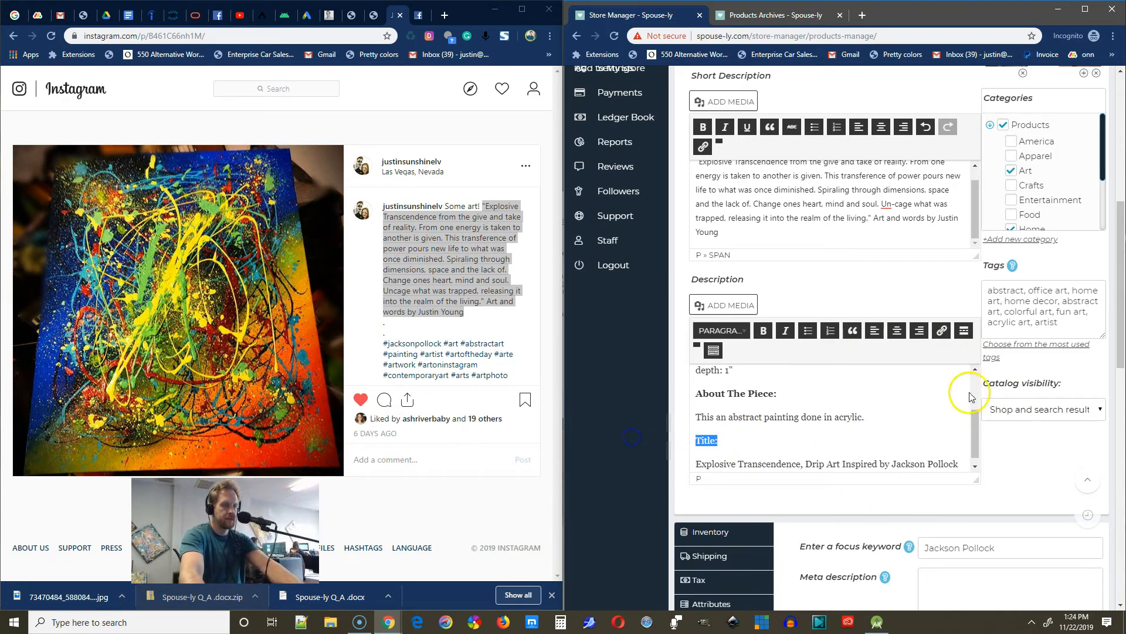
click(764, 330)
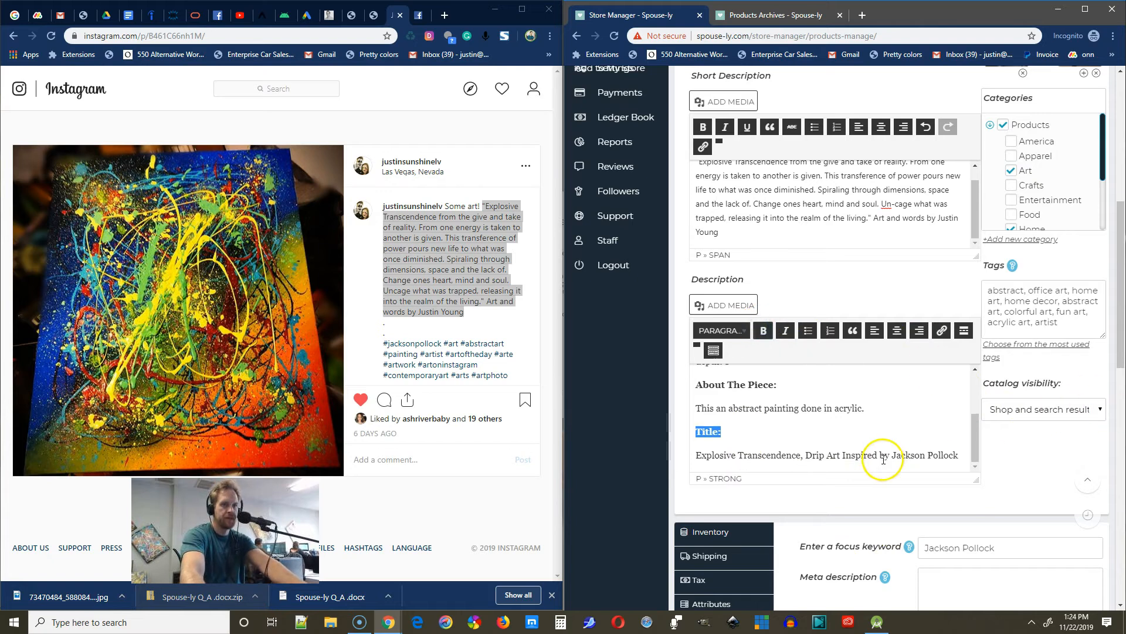
Copy "Drip Art Inspired by Jackson Pollock" from the description's title line into the Yoast SEO meta description
scroll(883, 460, down, 10)
scroll(1003, 399, up, 6)
click(955, 356)
scroll(774, 228, up, 2)
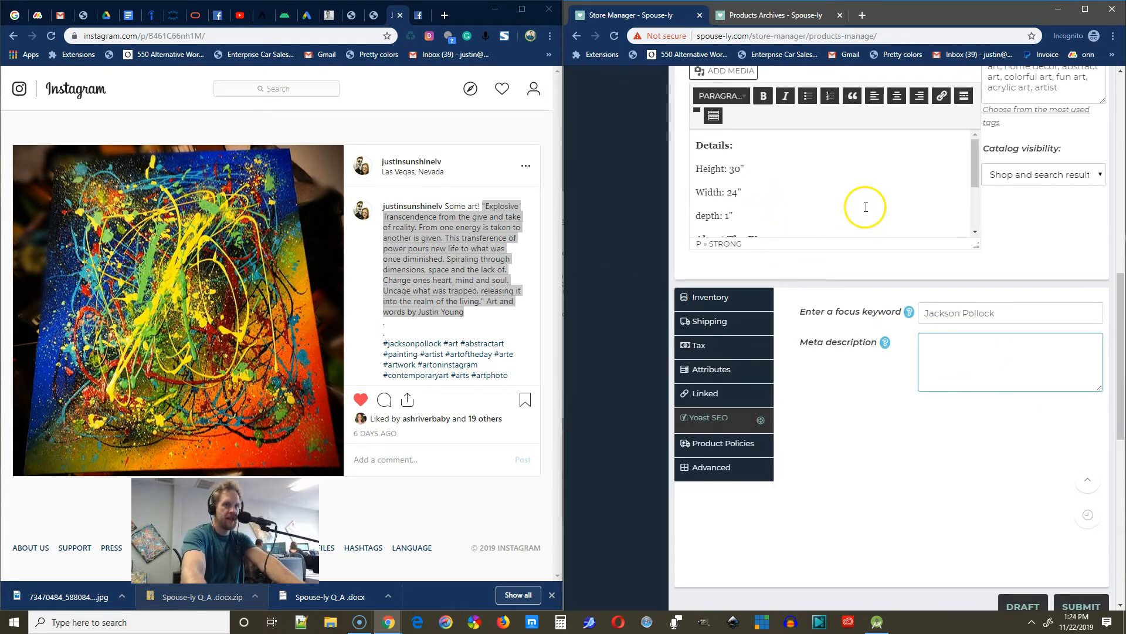
scroll(866, 207, down, 2)
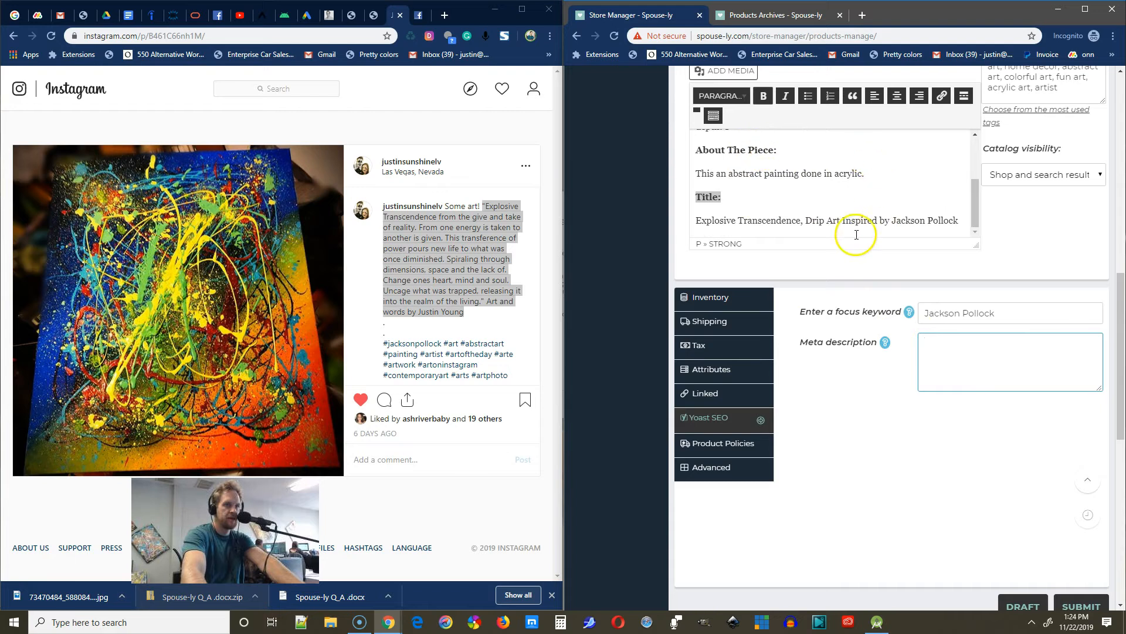
drag(957, 220, 800, 221)
key(ctrl+c)
click(957, 352)
key(ctrl+v)
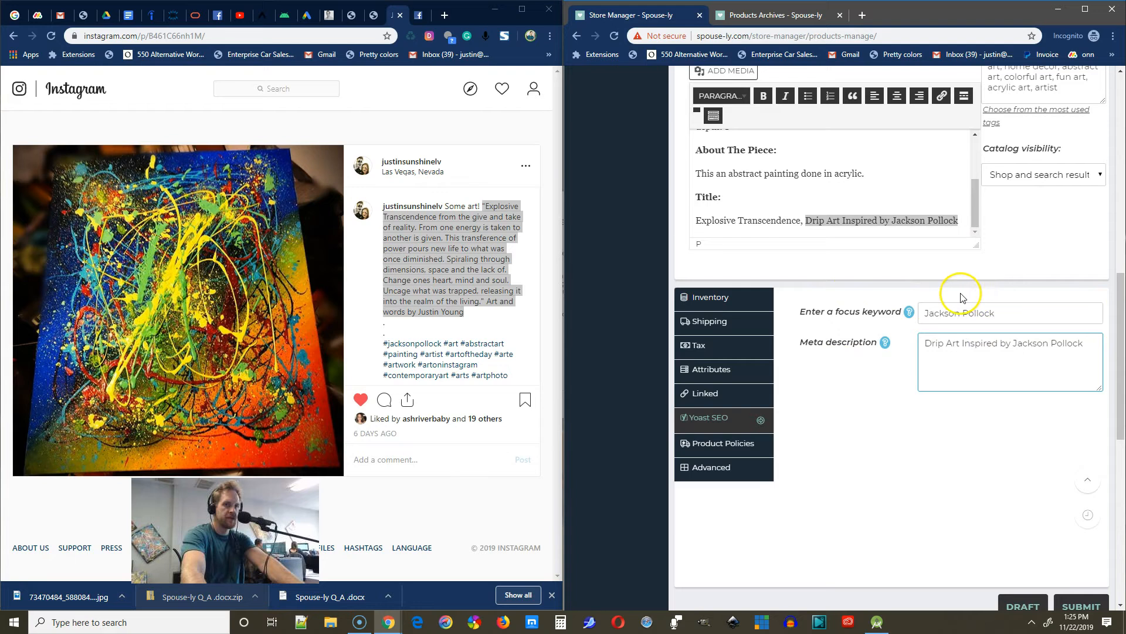
Copy the first two sentences of the short description and append "| Acrylic Painting" to the meta description
scroll(893, 315, up, 5)
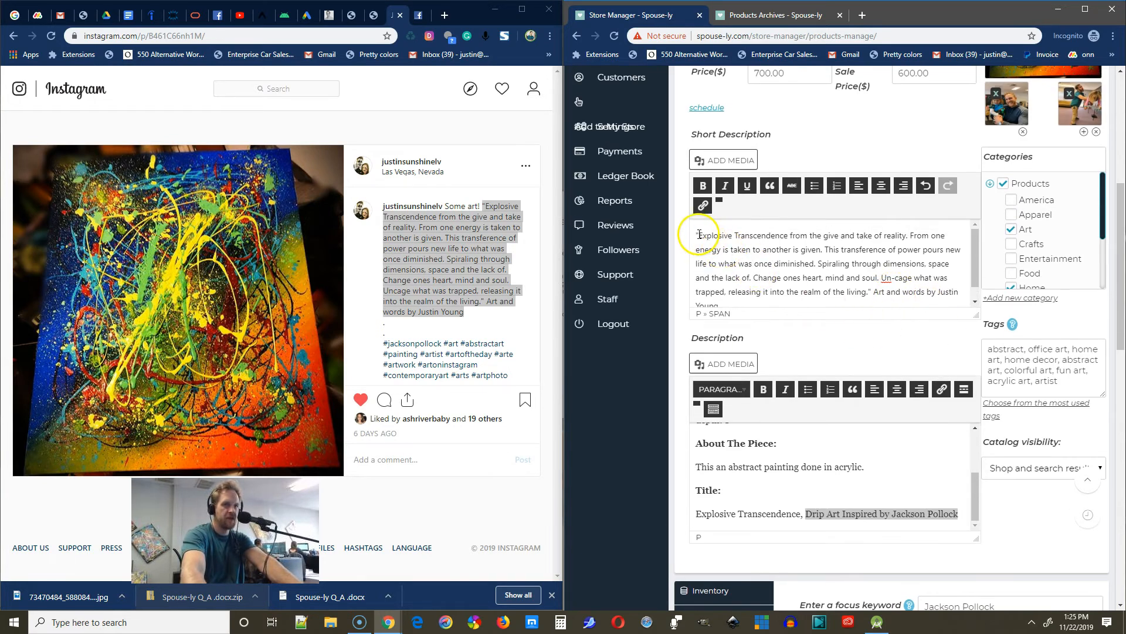
drag(700, 235, 796, 245)
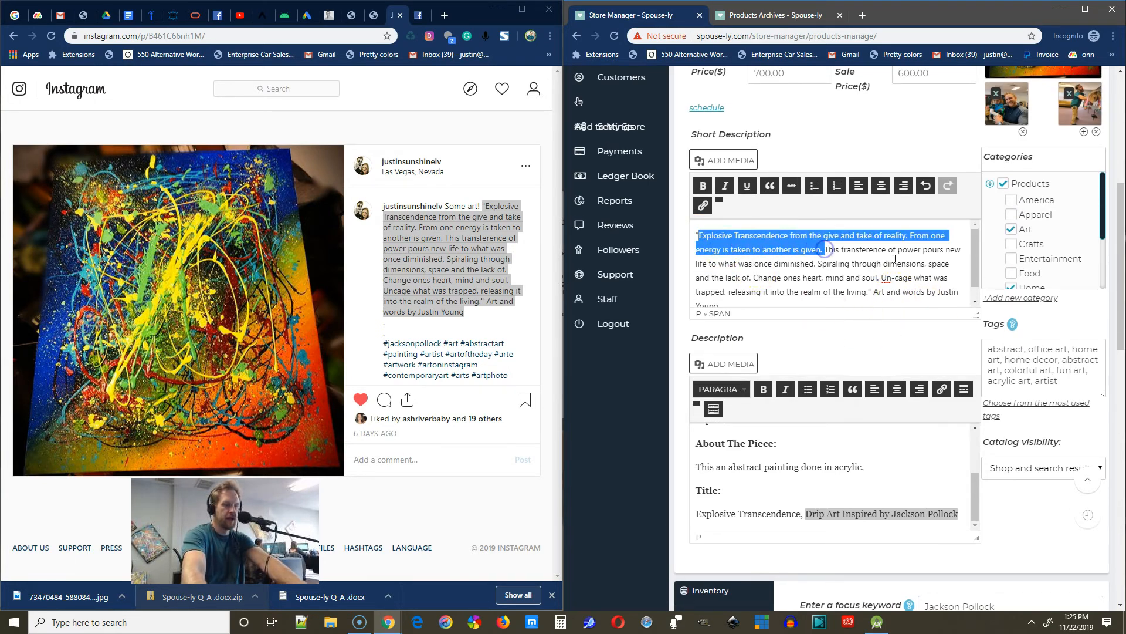
scroll(898, 281, down, 6)
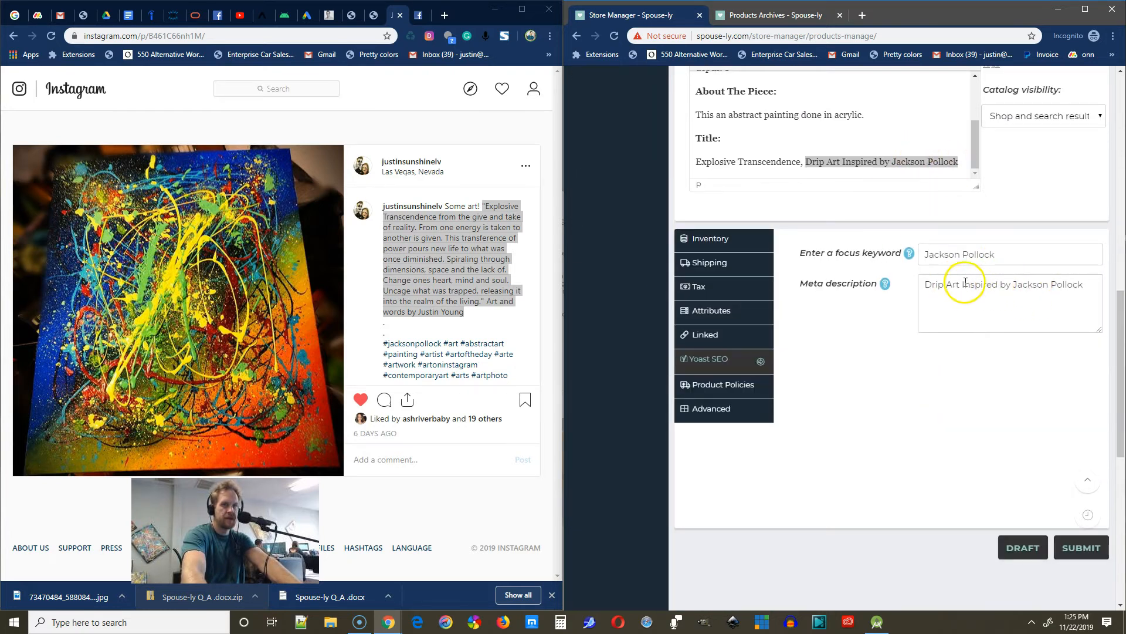
click(1085, 284)
text(| Acrylic Painting)
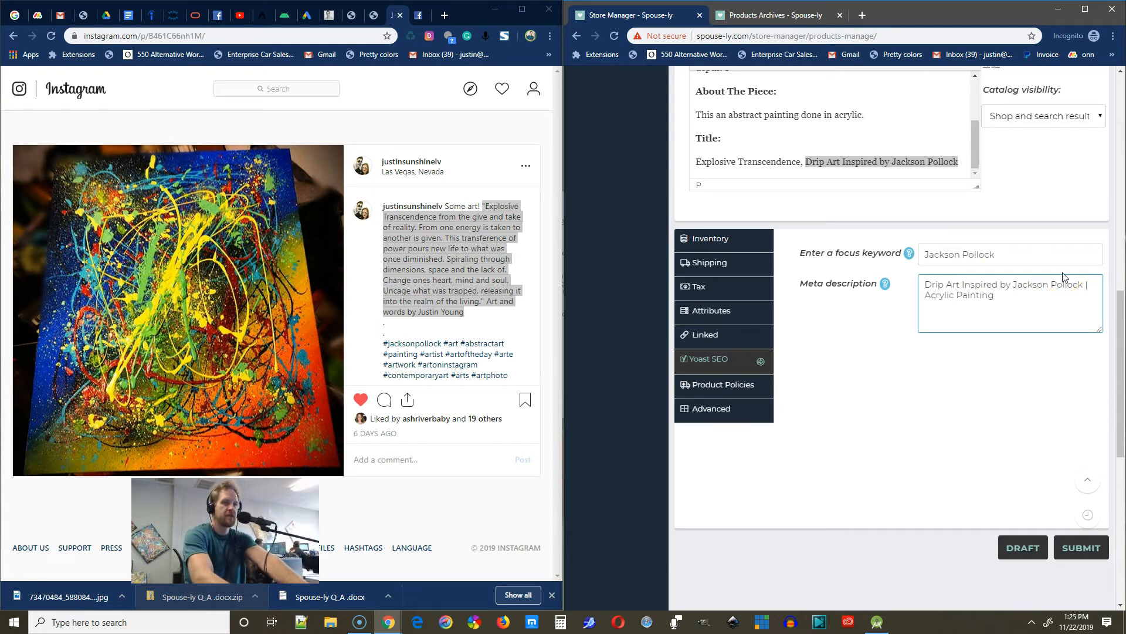
Search Google for "art" in a new tab and browse to the Art - Wikipedia result
click(863, 16)
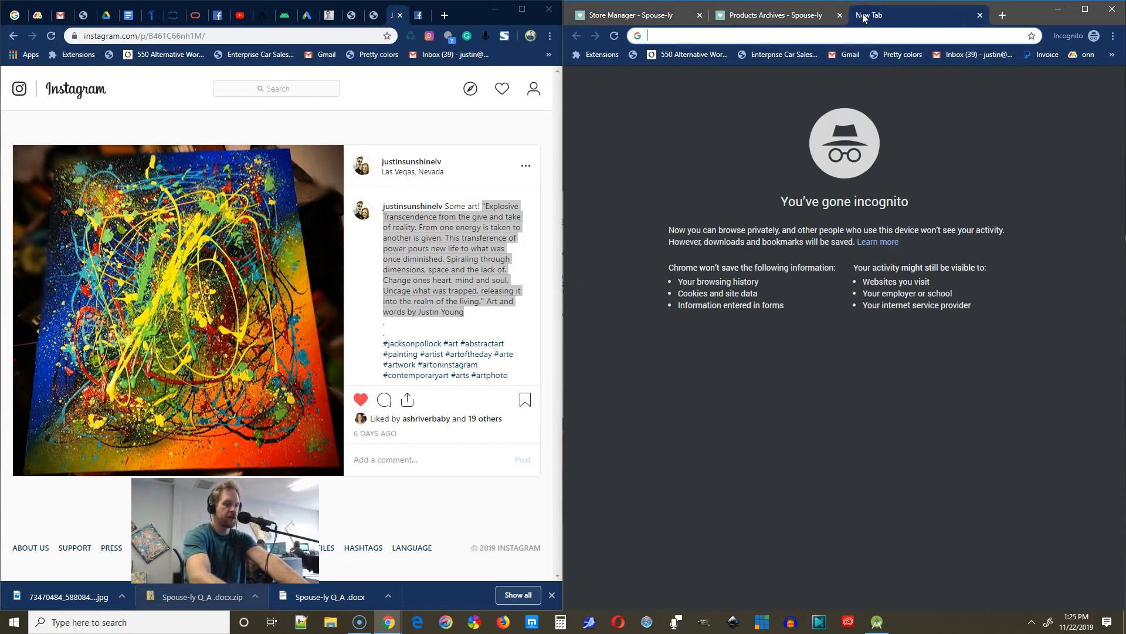
key(ctrl+v)
key(Return)
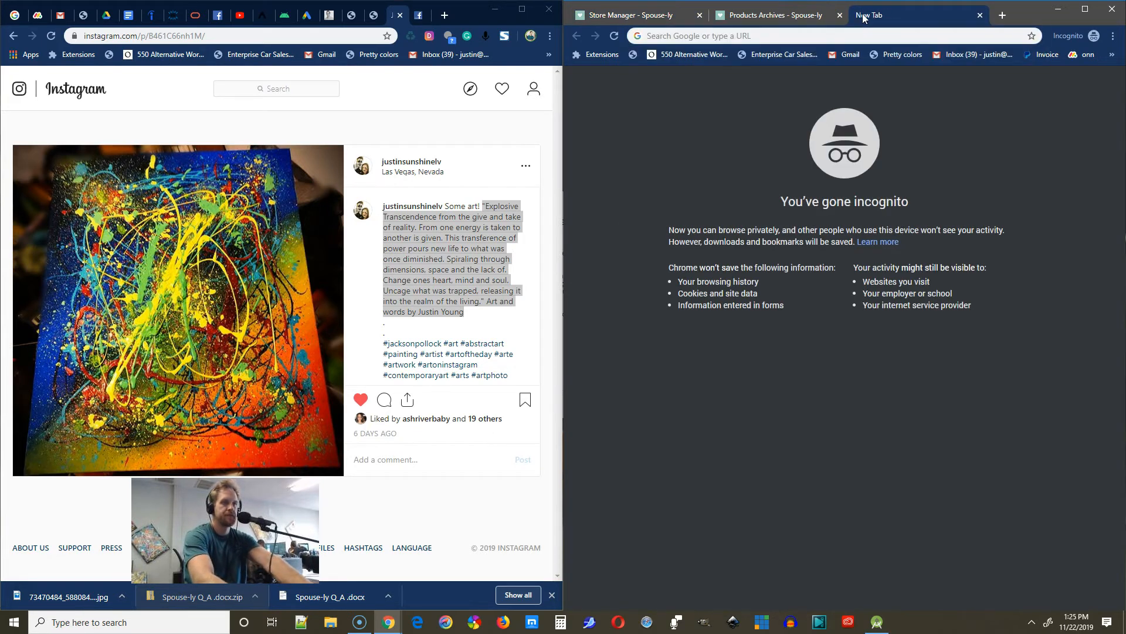
click(687, 41)
text(art)
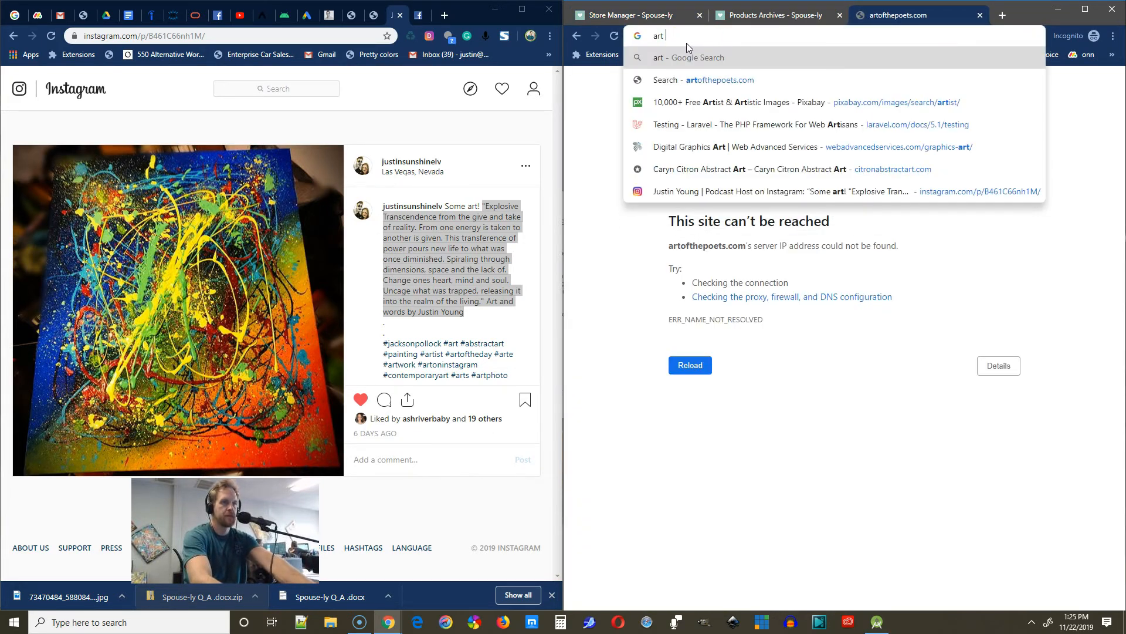
key(Return)
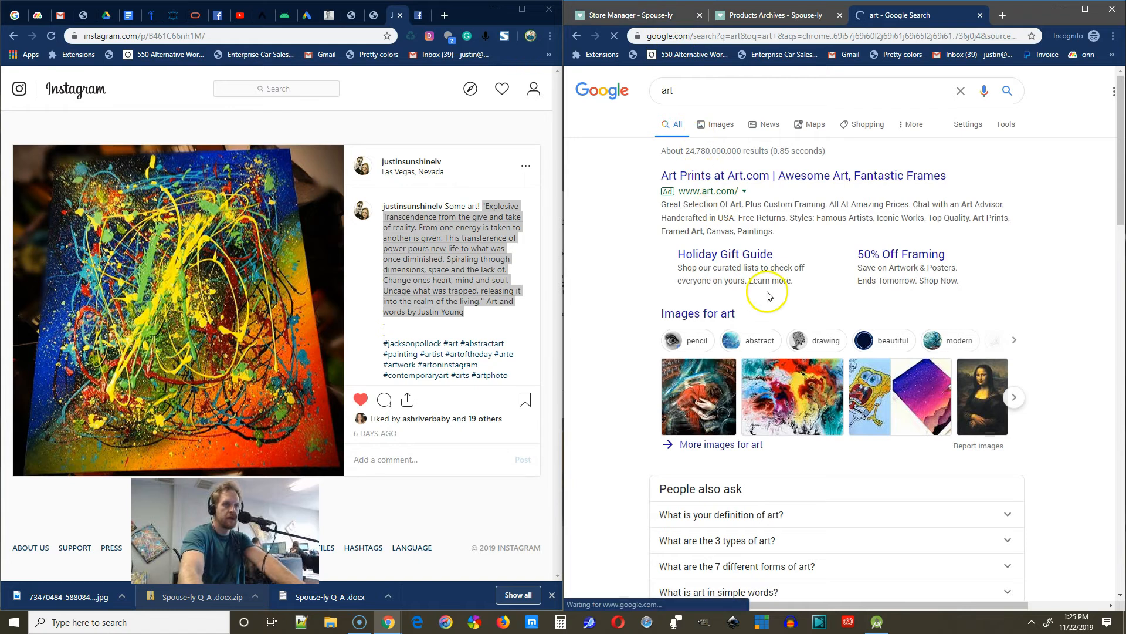
scroll(763, 287, down, 5)
scroll(762, 420, down, 4)
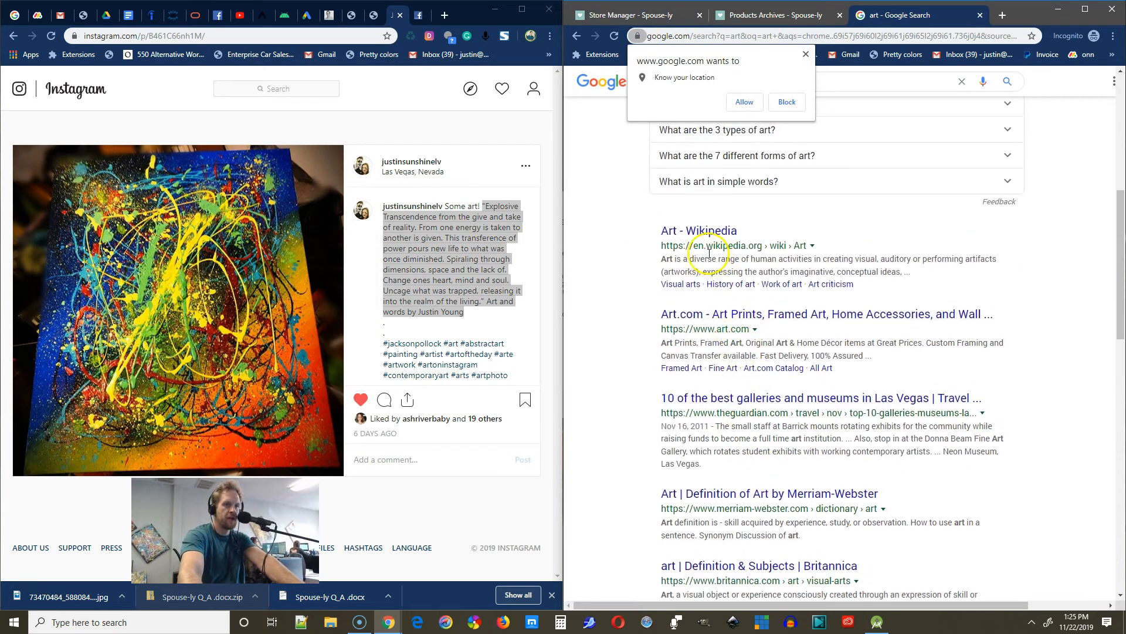
Compare the meta description field with the description text under the Art - Wikipedia result in Google
click(768, 15)
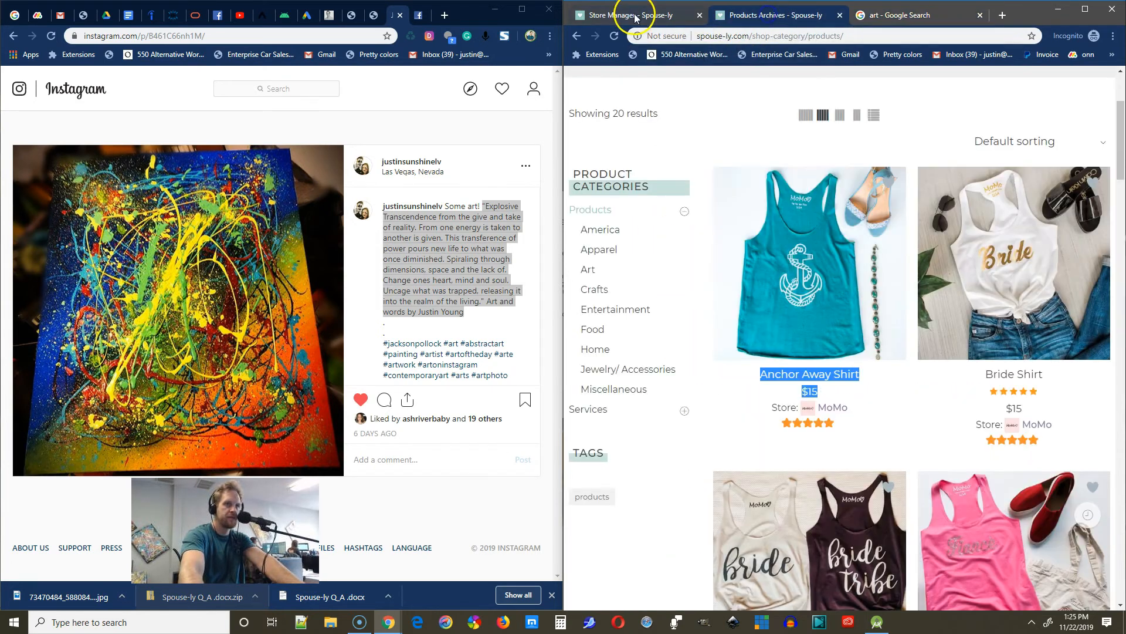
click(634, 15)
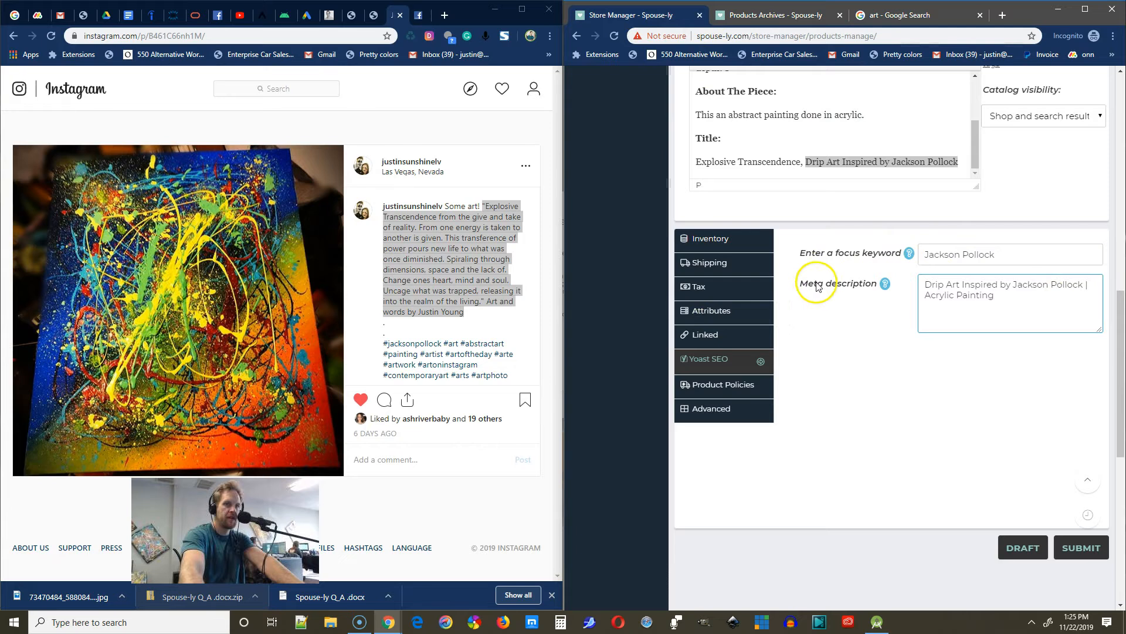
click(897, 15)
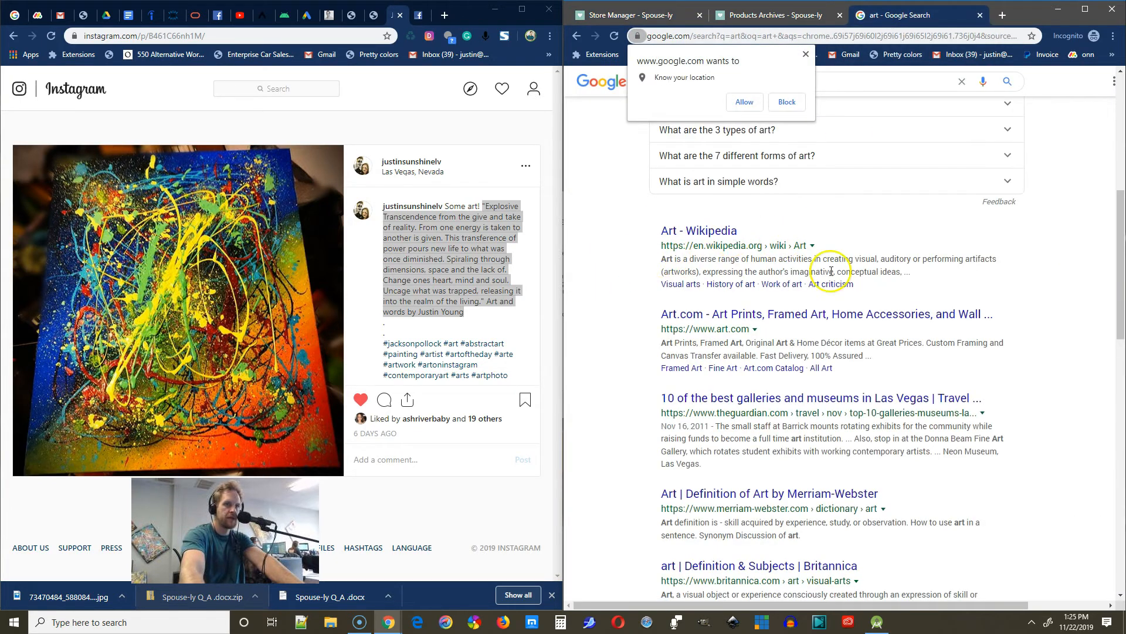
drag(913, 273, 657, 263)
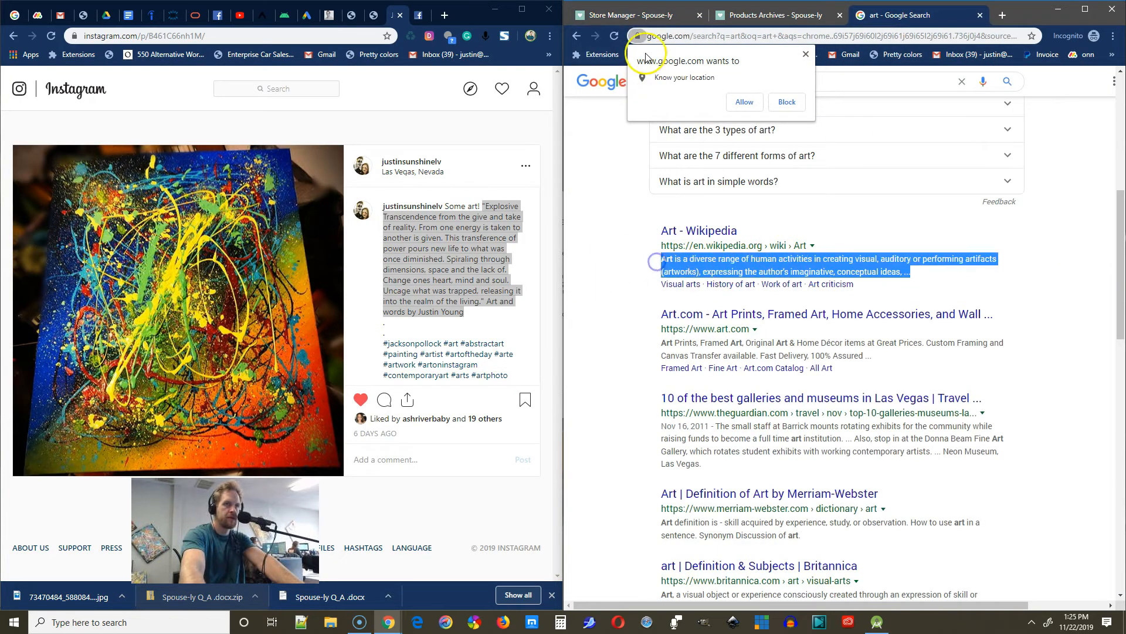
Append "Explosive Transcendence from the give and take of reality. From one energy is taken to another is given." to the meta description
click(631, 15)
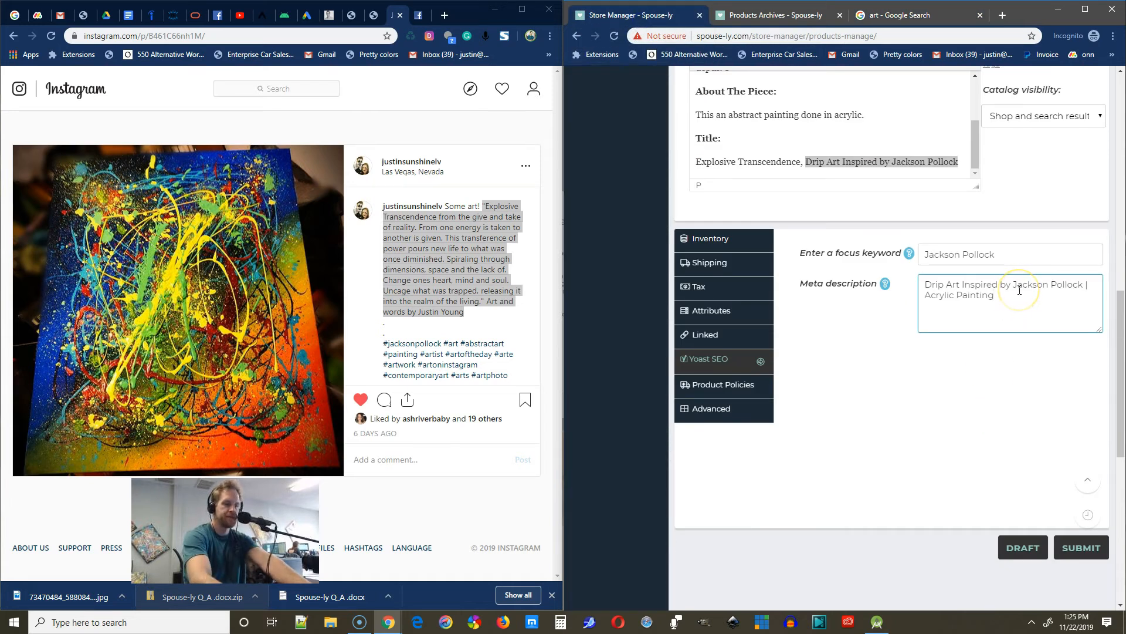
key(ctrl+v)
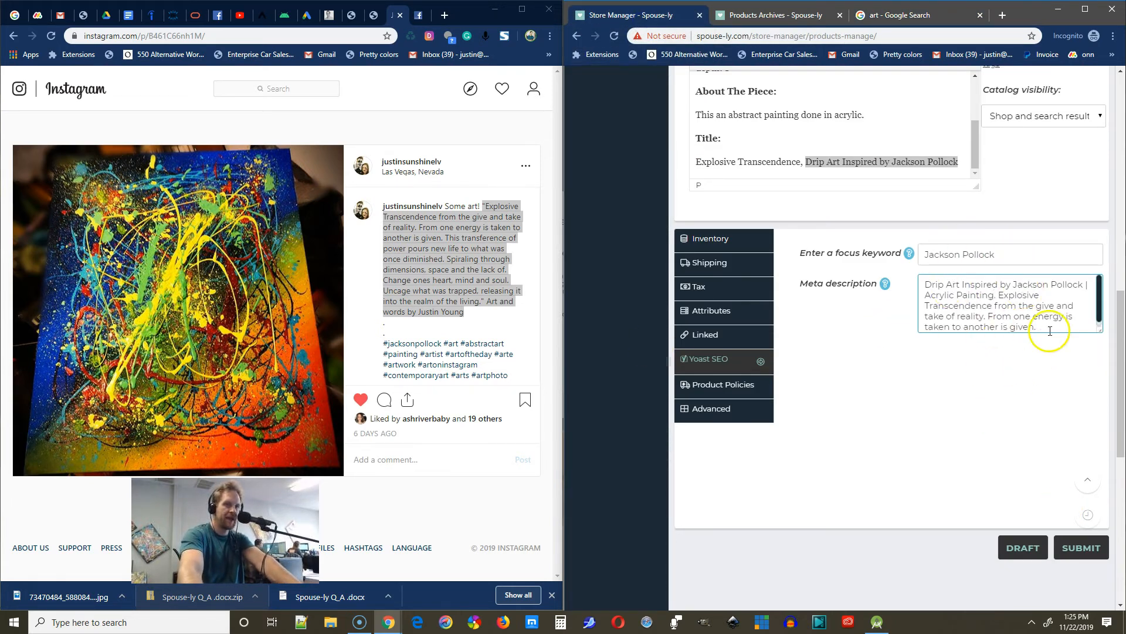
Look again at the highlighted Art - Wikipedia description in the Google results
drag(880, 3, 882, 5)
click(884, 13)
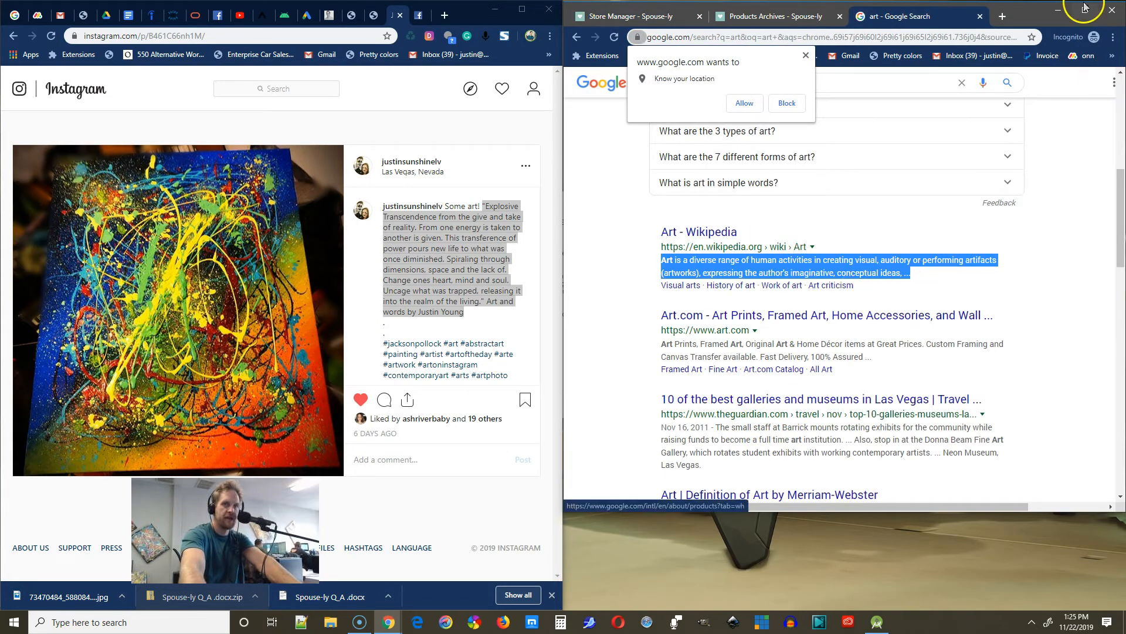
drag(1033, 15, 1124, 73)
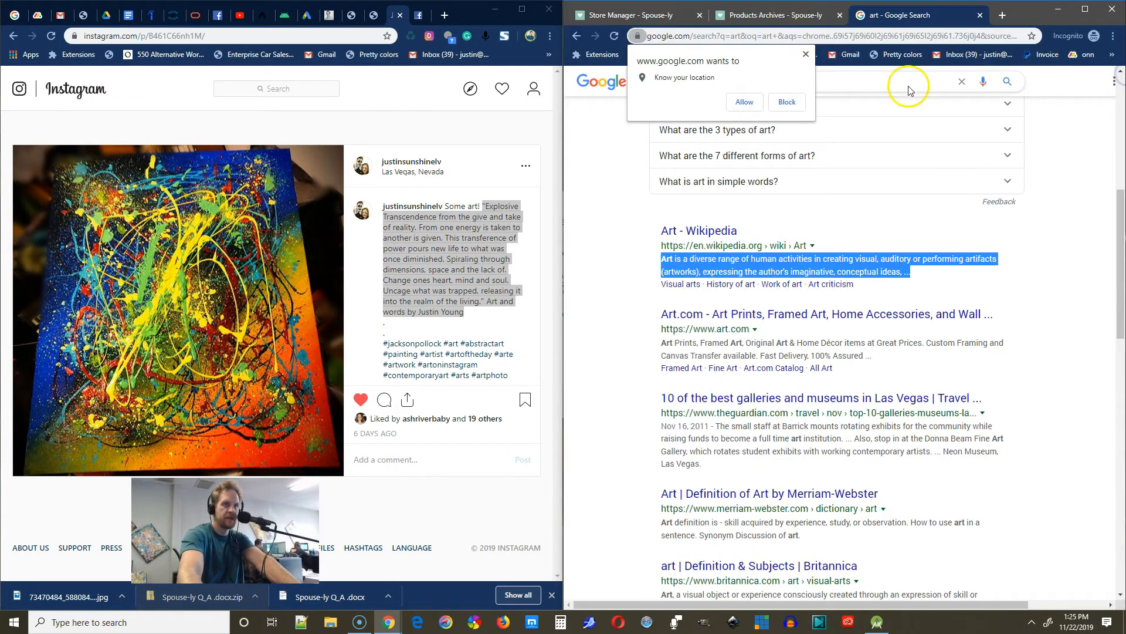
click(789, 101)
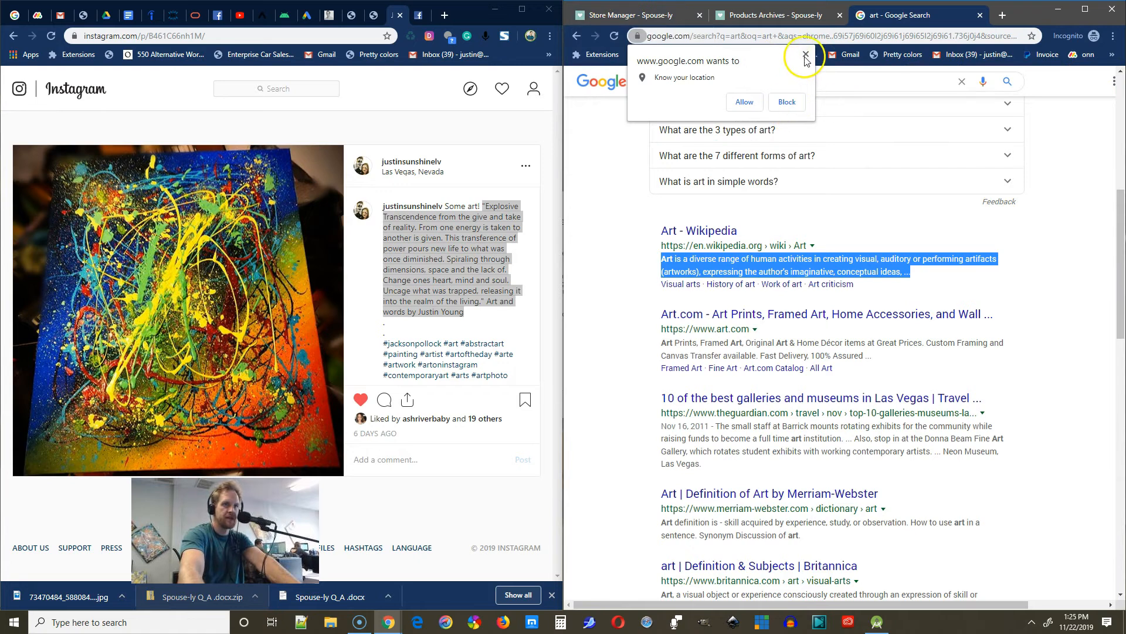
Open the product policies in the Store Manager and set the policy tab label to "Product Policies"
click(647, 14)
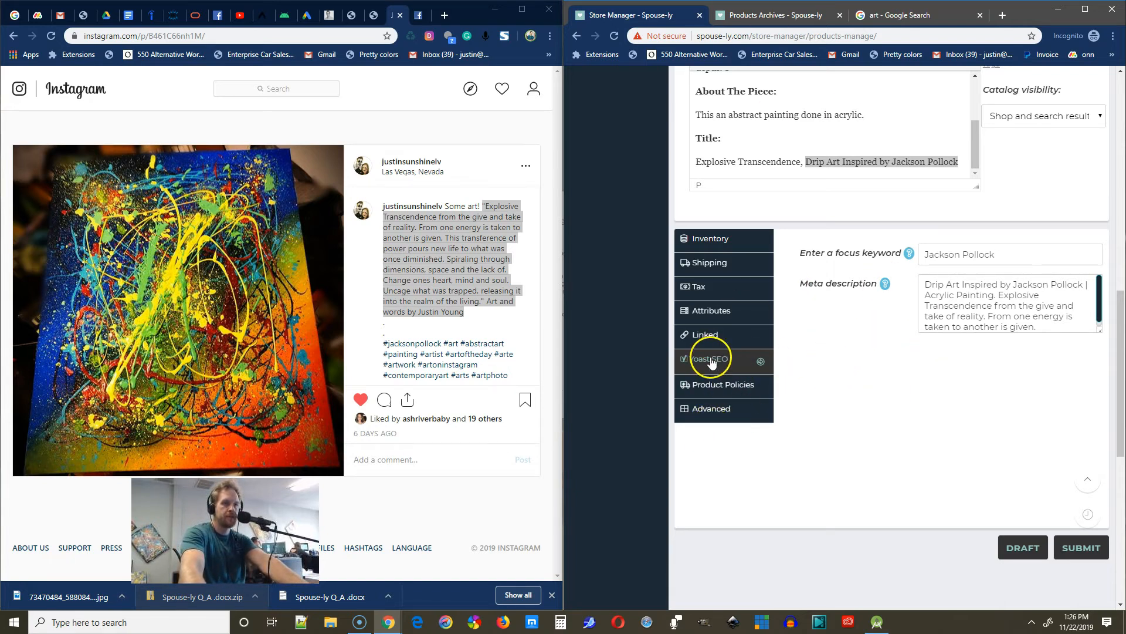
click(710, 390)
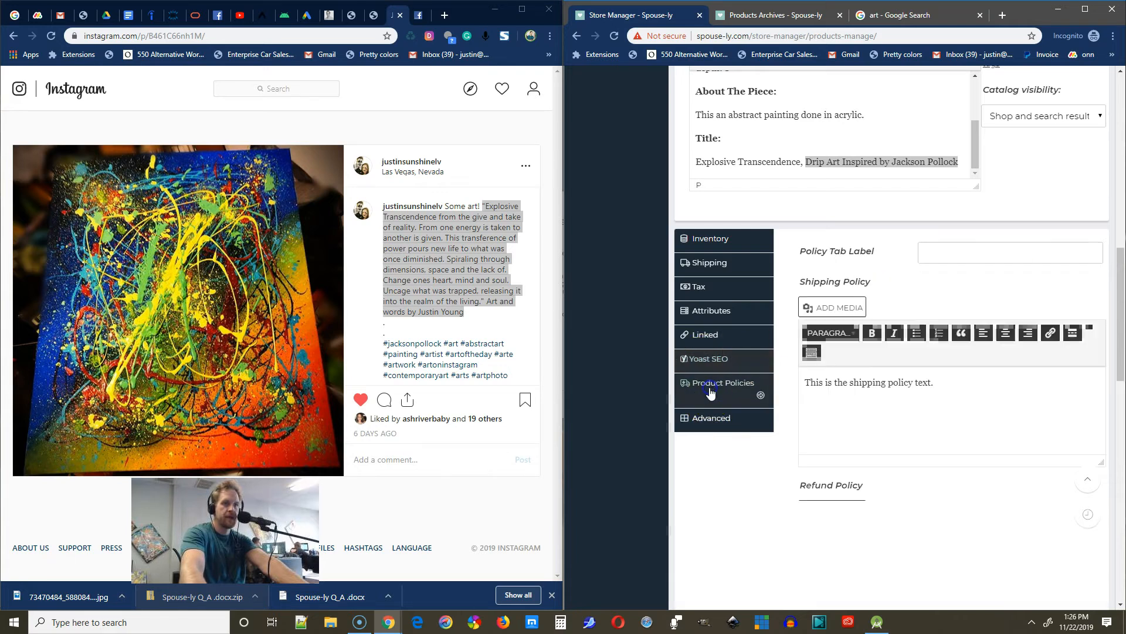
drag(958, 387, 720, 367)
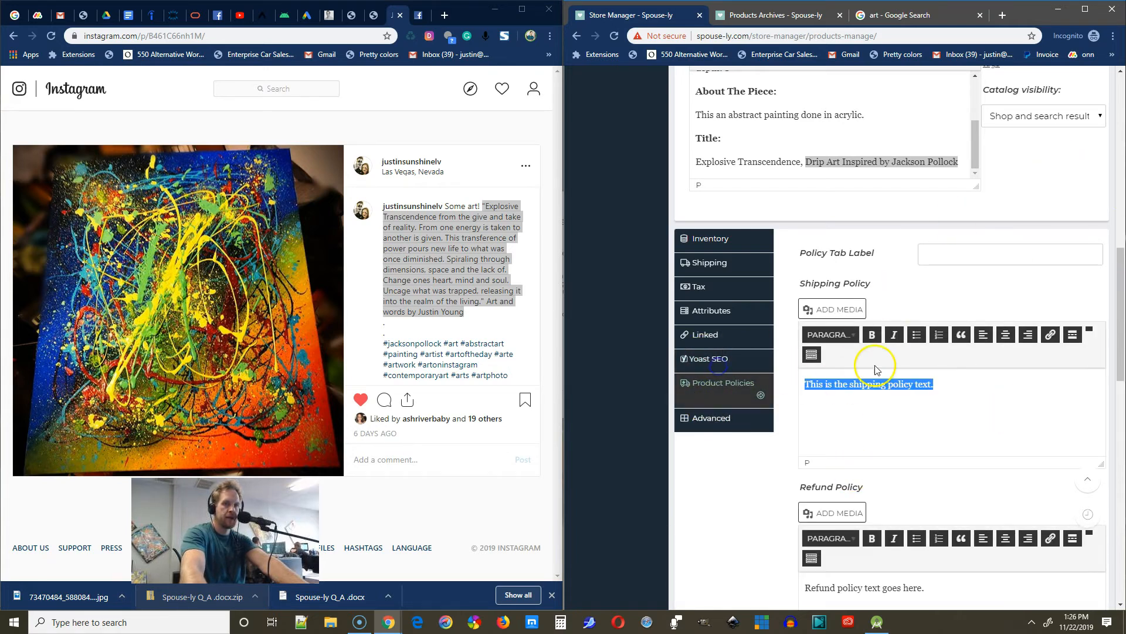
scroll(877, 369, down, 3)
scroll(874, 376, up, 4)
click(960, 312)
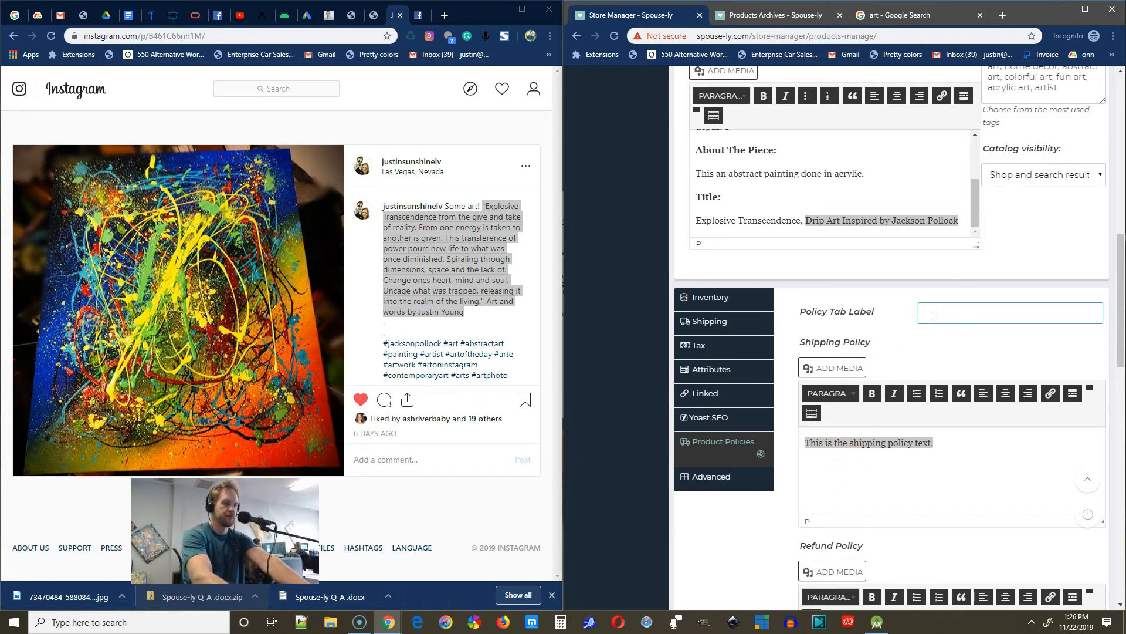
text(Product Policies)
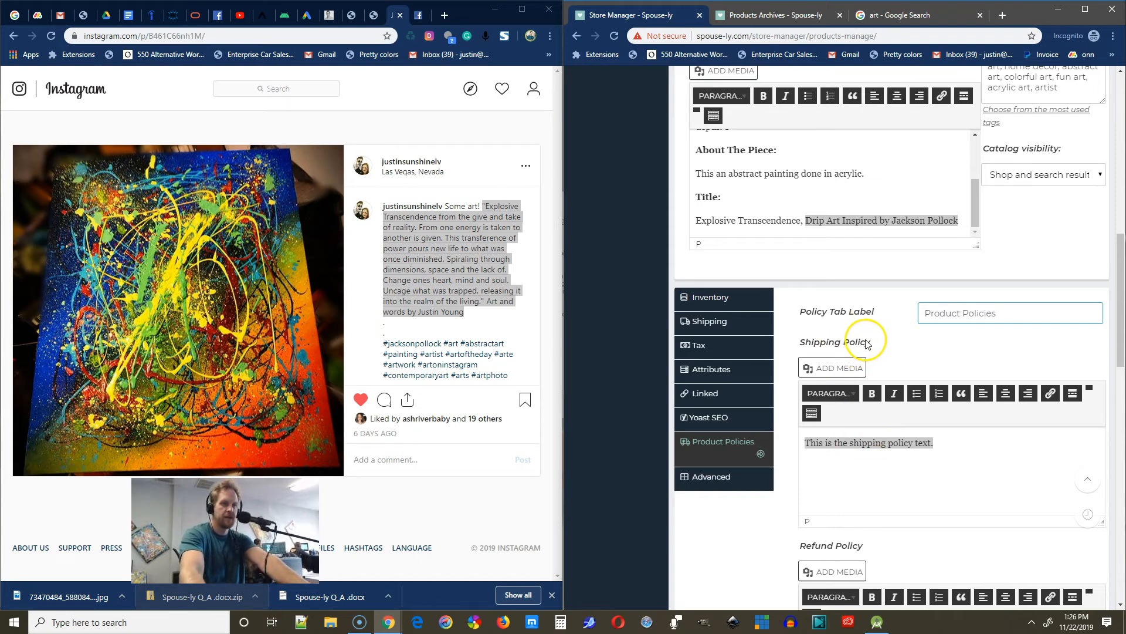
Review the shipping, refund and cancellation/return/exchange policy texts along with the product's short and full descriptions
scroll(843, 570, down, 1)
scroll(842, 570, down, 4)
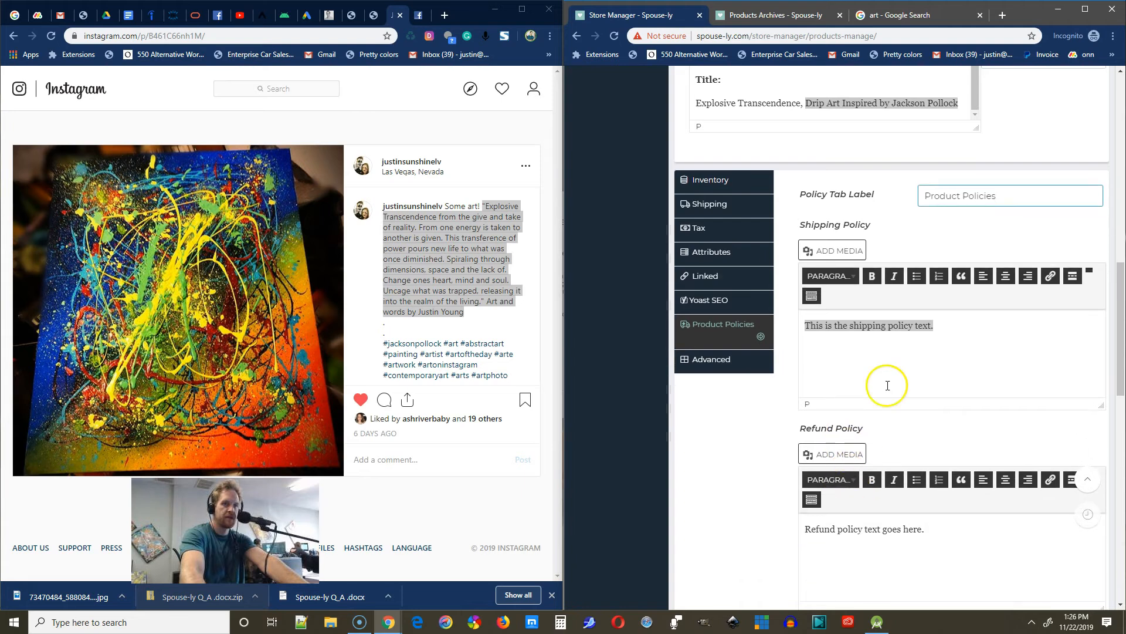
scroll(854, 446, down, 3)
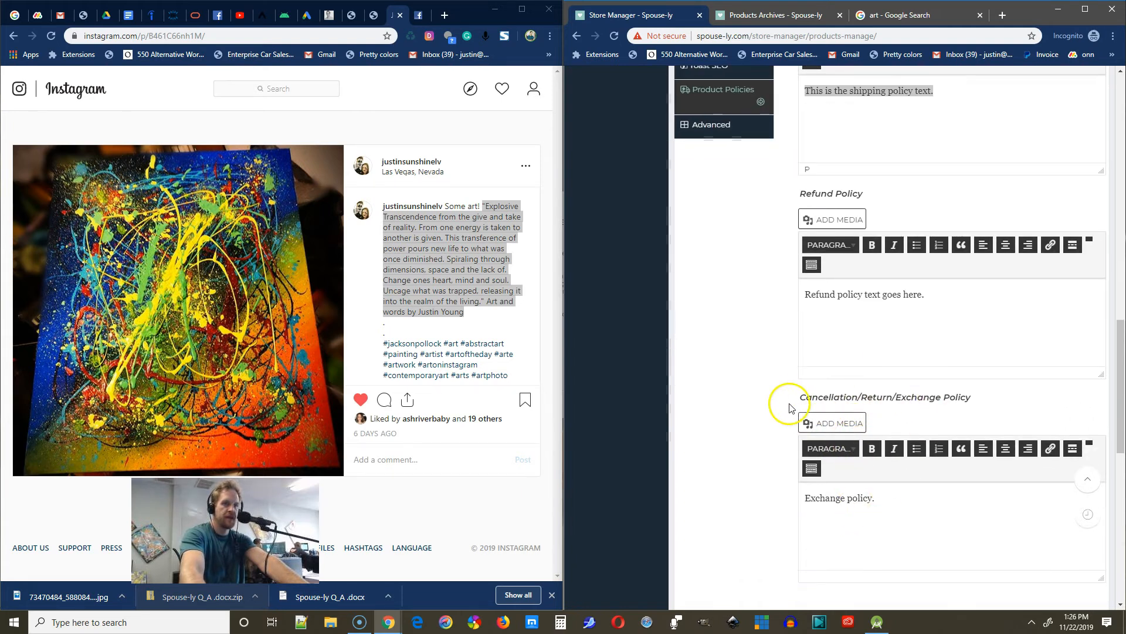
scroll(927, 385, down, 1)
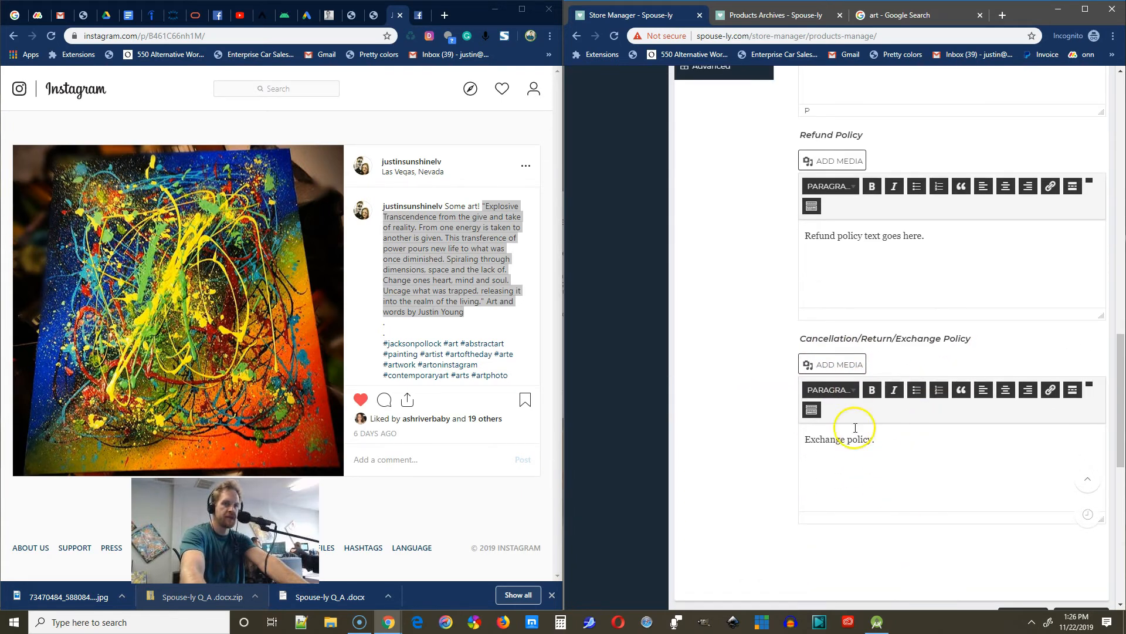
scroll(892, 457, down, 5)
scroll(898, 511, up, 12)
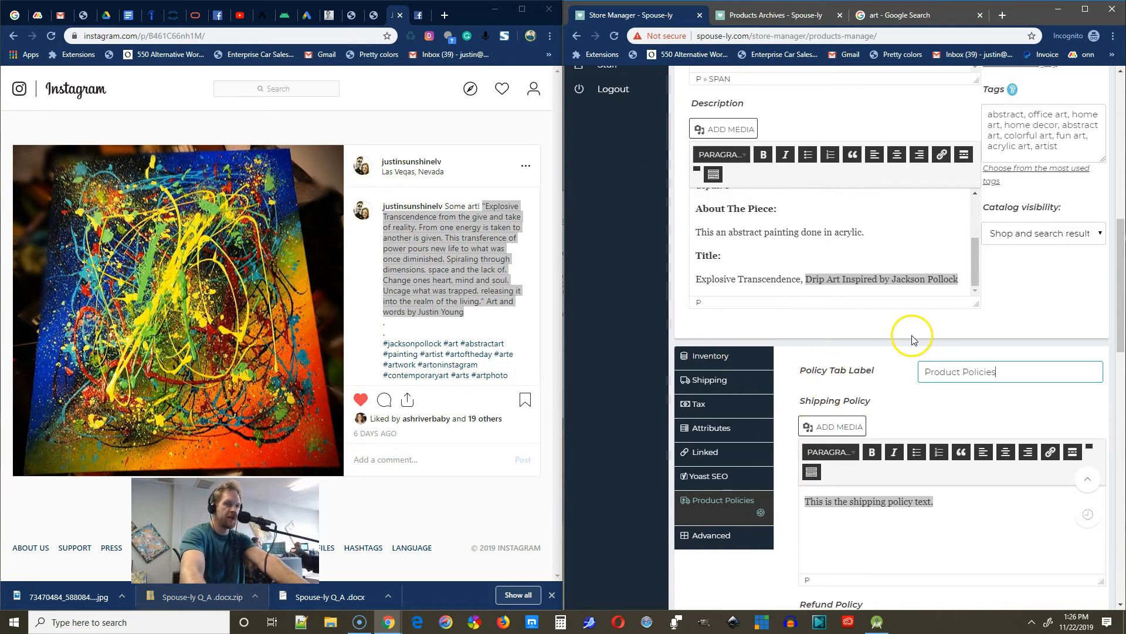
scroll(887, 456, up, 3)
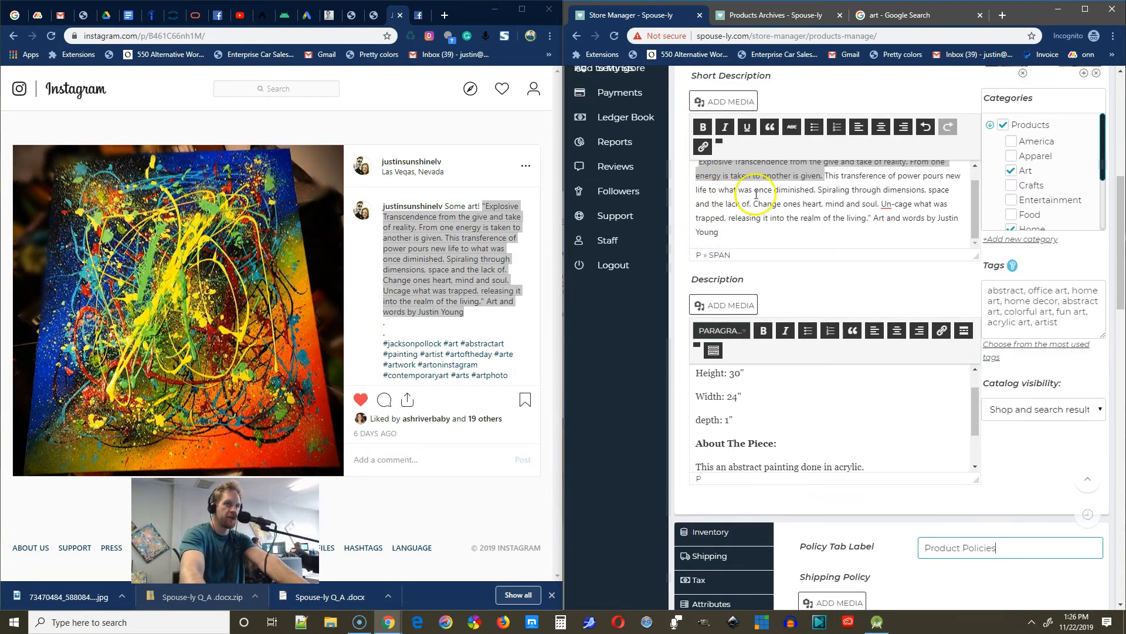
scroll(644, 126, up, 3)
scroll(856, 269, down, 15)
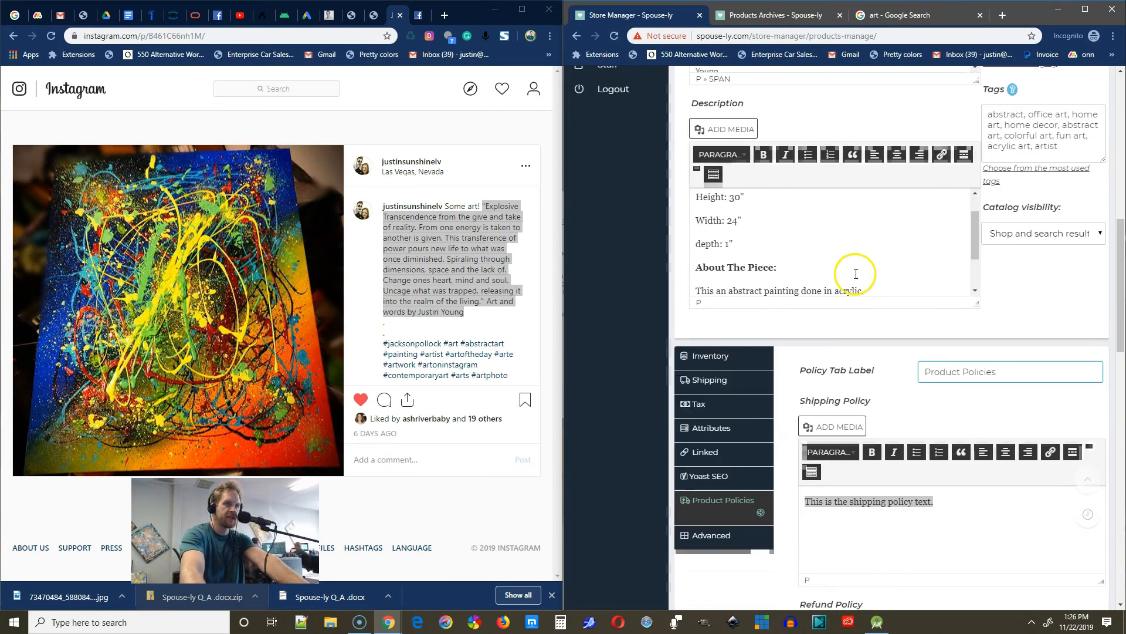
scroll(854, 387, up, 7)
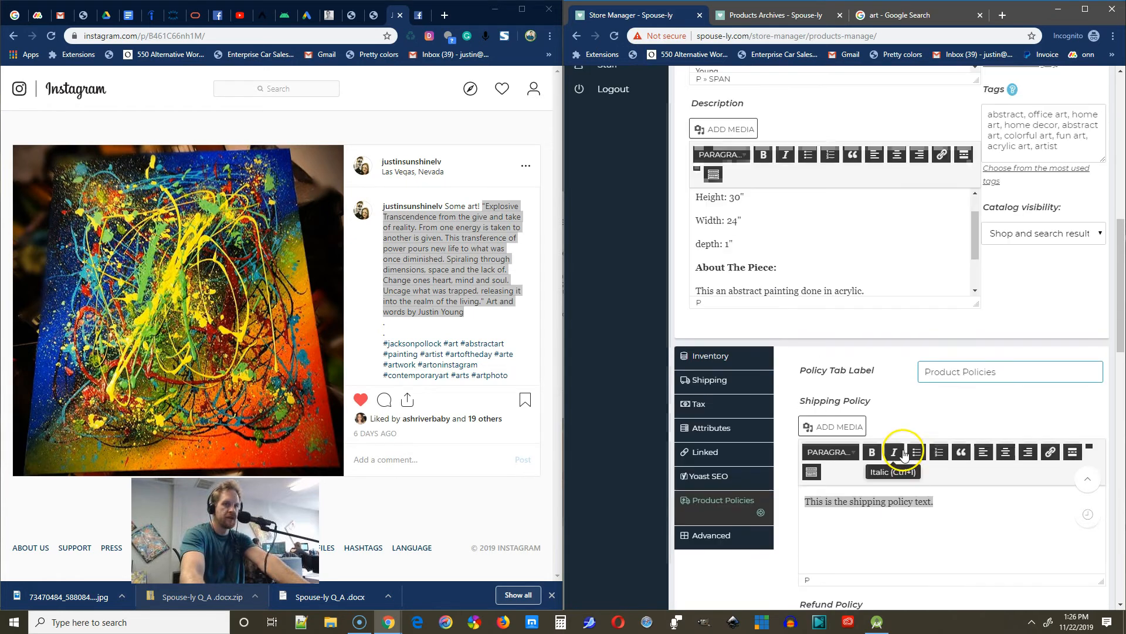
Look through the policy sections once more, from the shipping policy down to the end of the product form
scroll(881, 407, down, 4)
scroll(855, 266, down, 6)
scroll(805, 239, up, 6)
scroll(730, 495, up, 3)
click(964, 447)
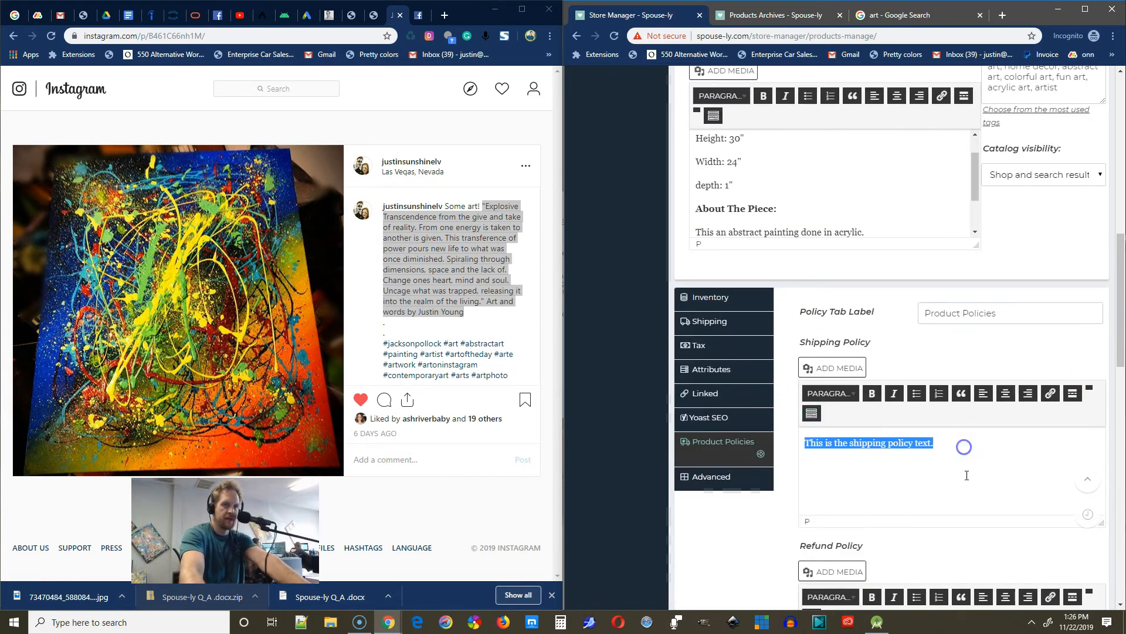
click(939, 444)
scroll(951, 508, down, 6)
scroll(951, 509, down, 2)
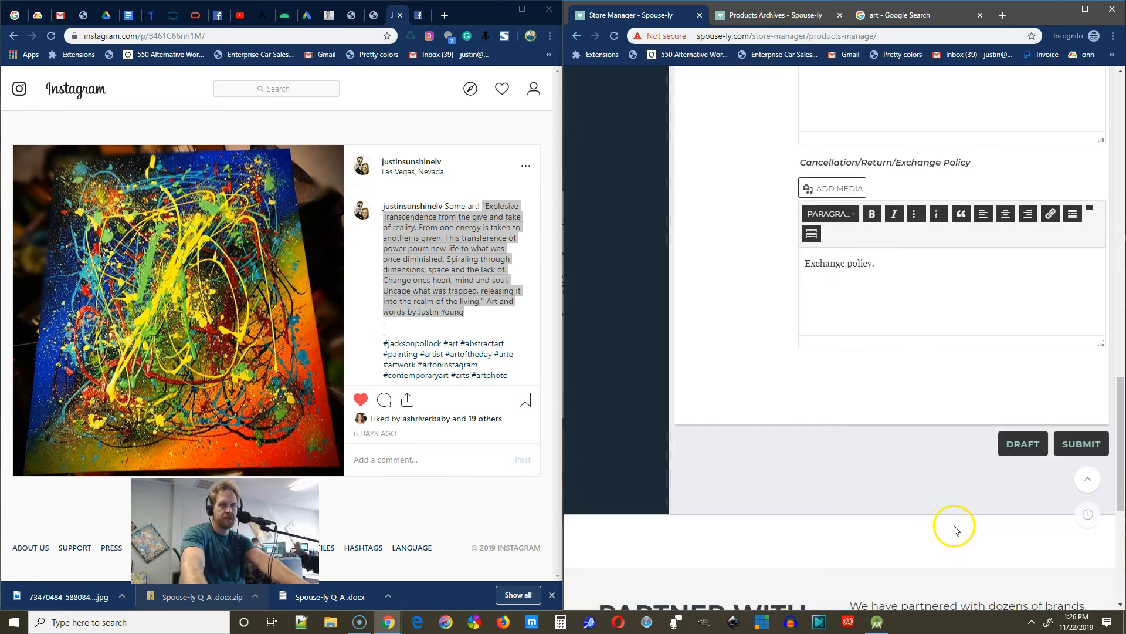
scroll(954, 525, up, 8)
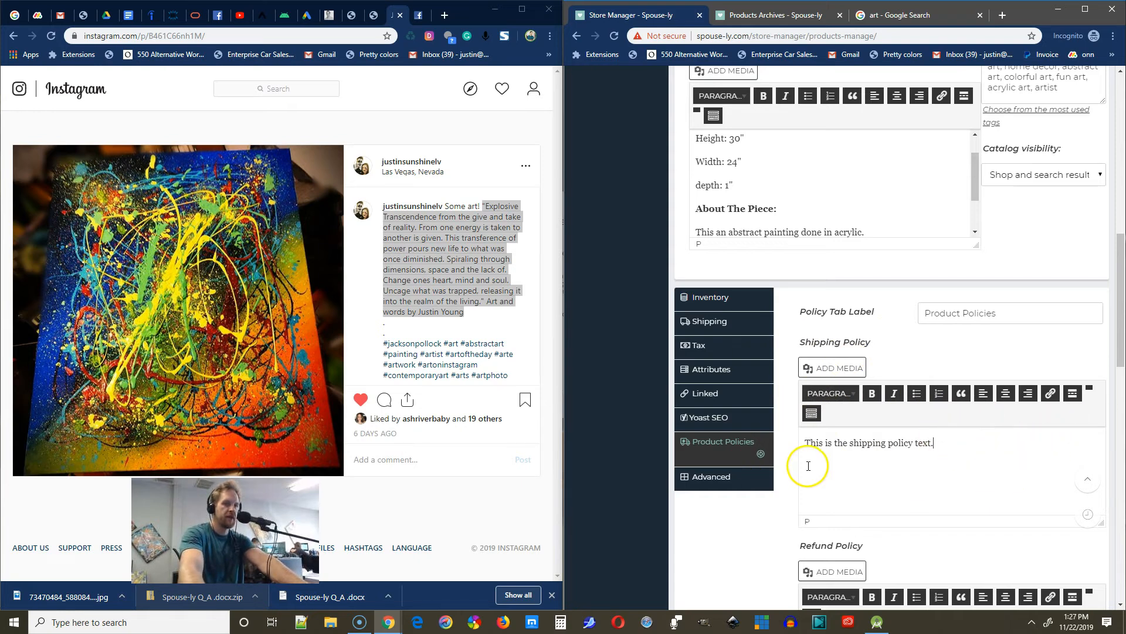
In the advanced product settings, enter the purchase note "Please send me a photo of this art in your home or office! :)"
click(720, 487)
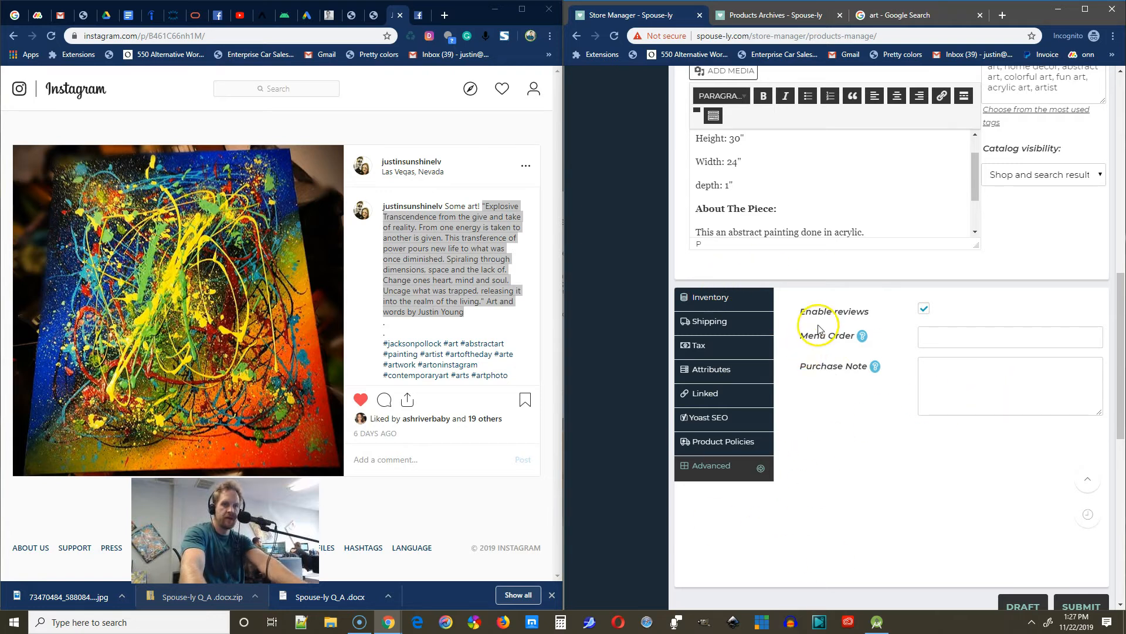
mouse_move(862, 336)
mouse_move(875, 367)
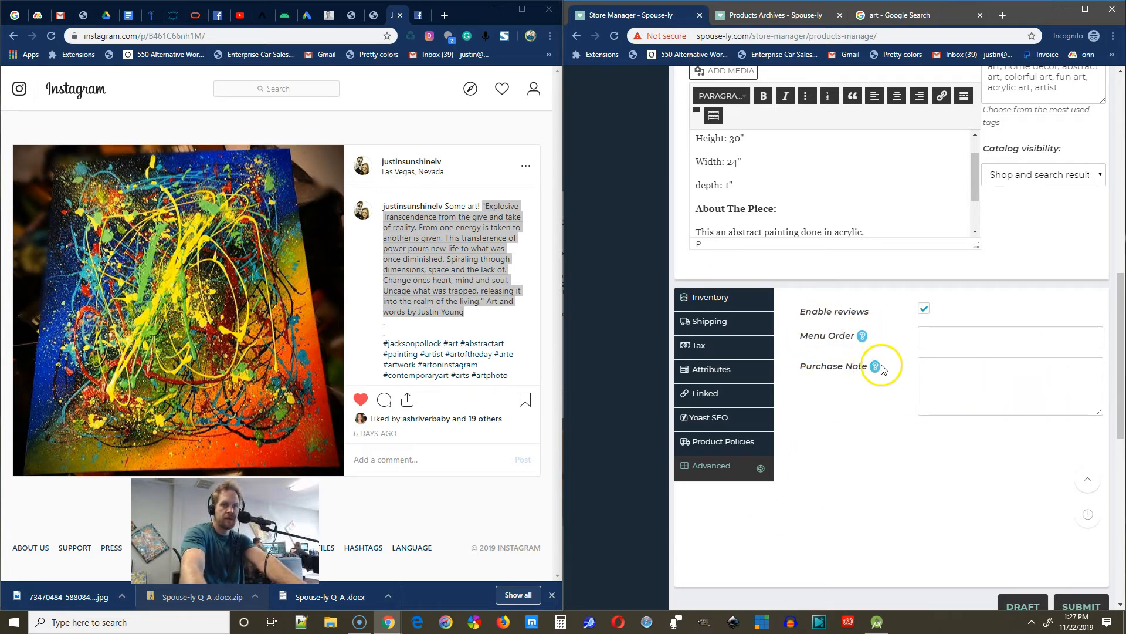
click(1026, 406)
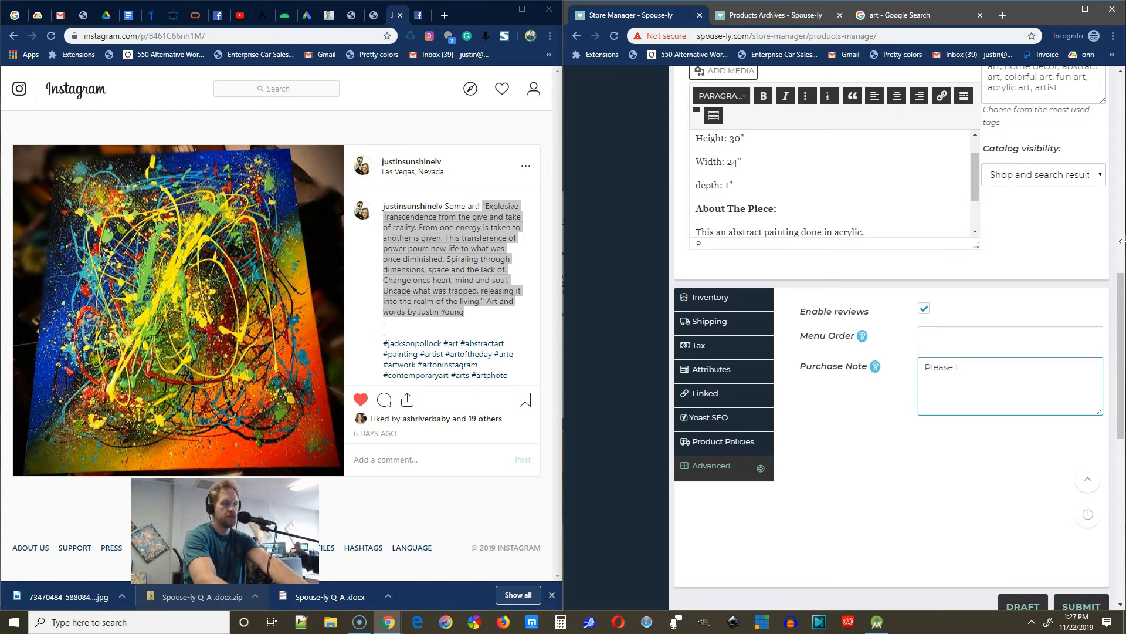
key(BackSpace)
key(BackSpace)
key(BackSpace)
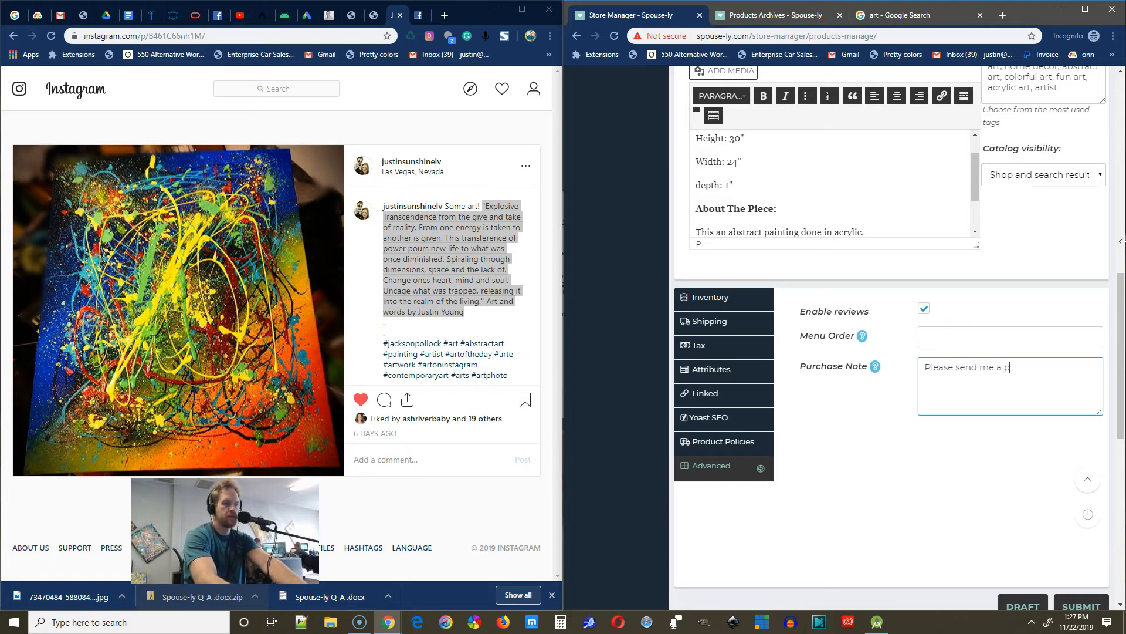
text(send me a pict)
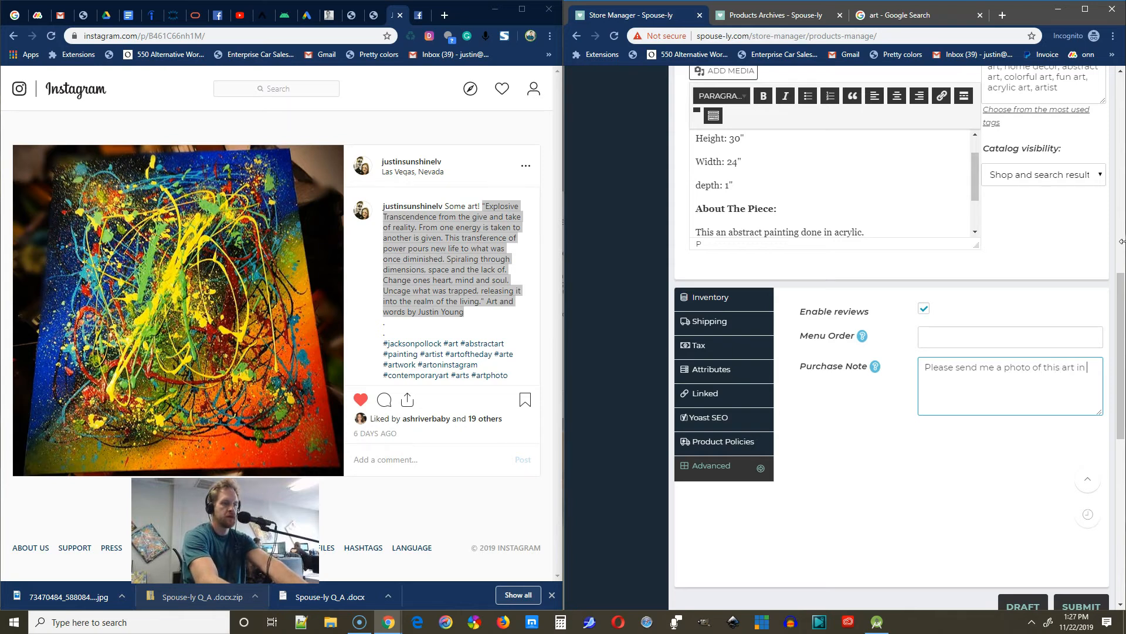
text(r home or office! :))
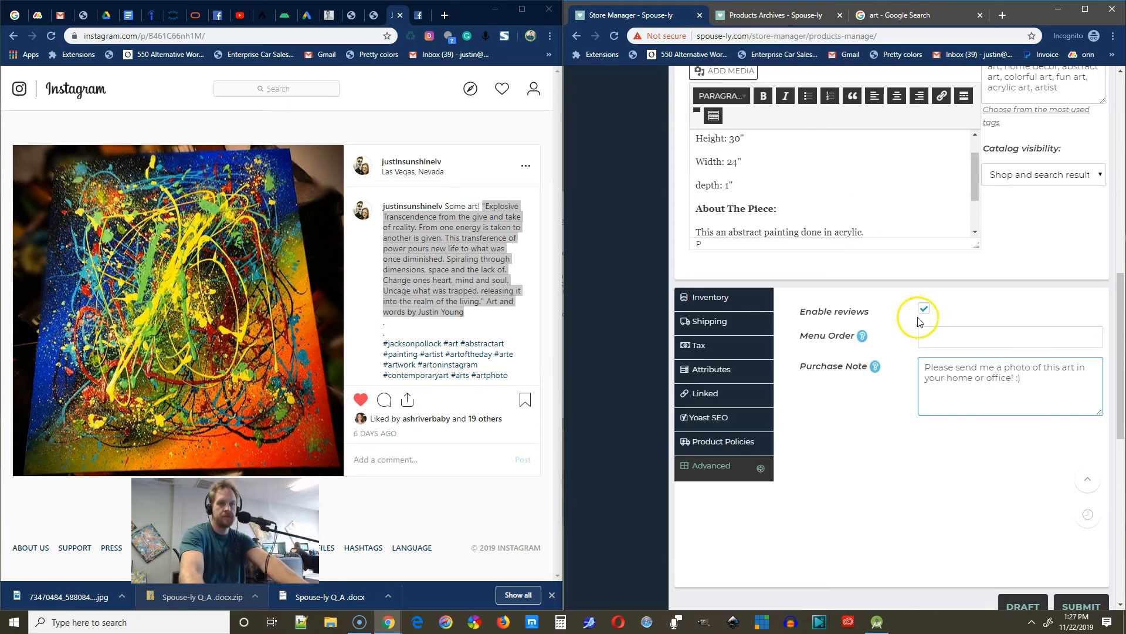
Submit the finished product listing and mark the artwork as featured
scroll(920, 321, down, 3)
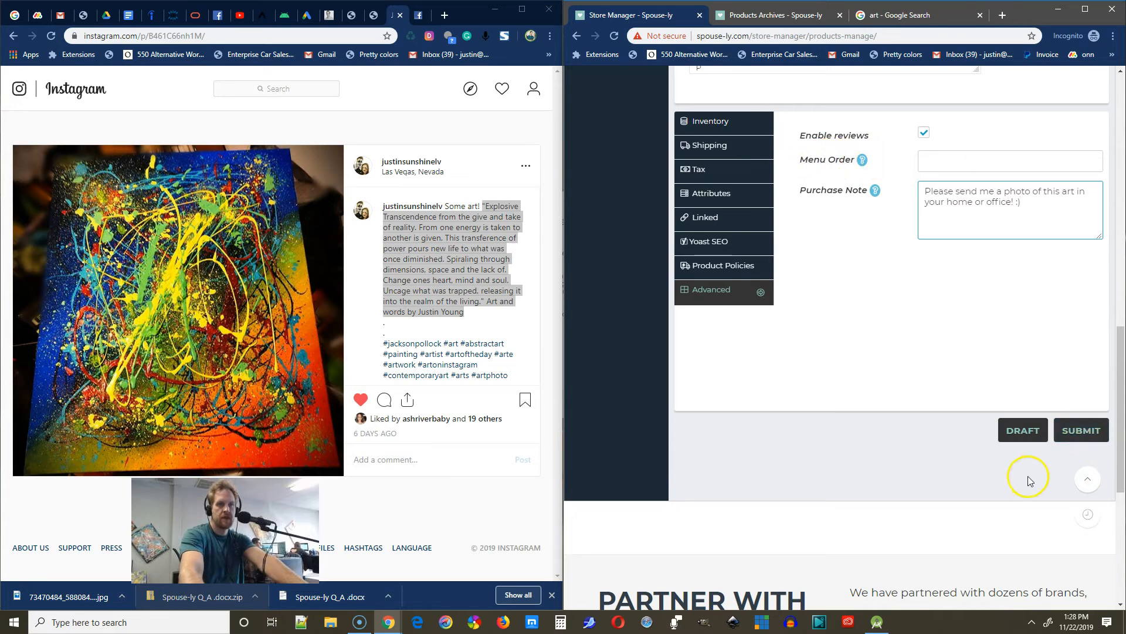
click(1085, 429)
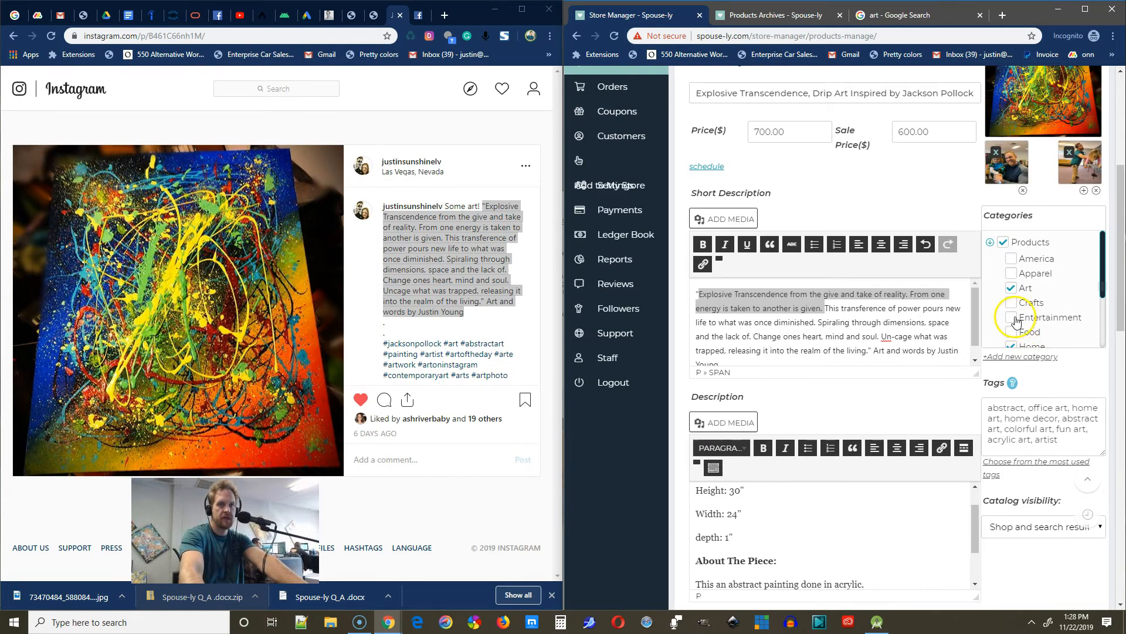
scroll(712, 314, down, 9)
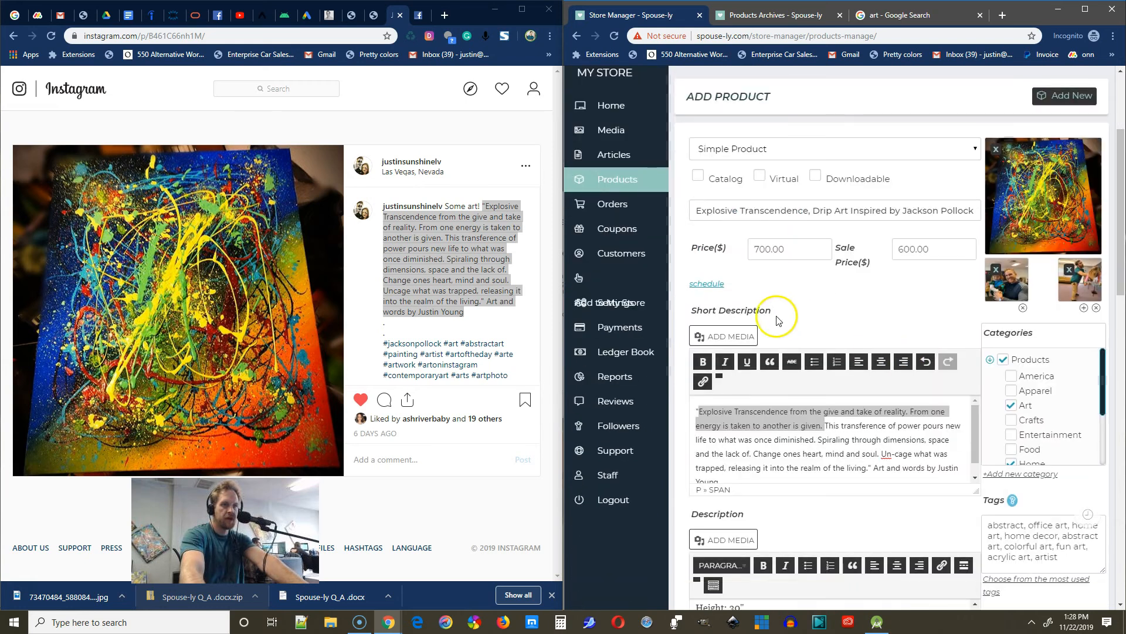
scroll(827, 397, down, 6)
click(1102, 372)
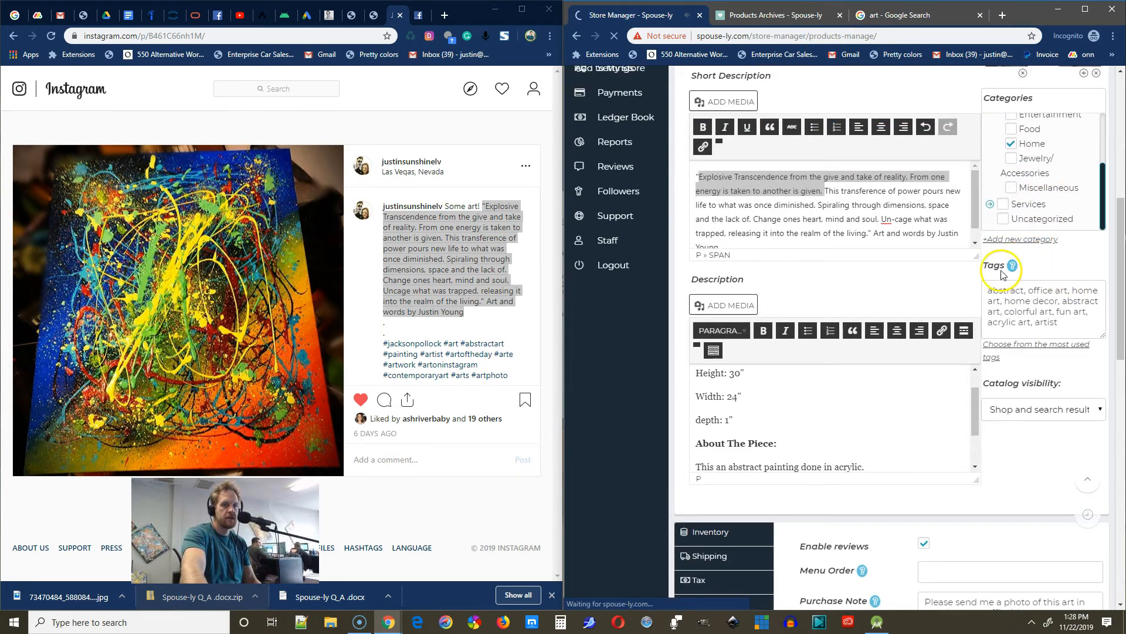
scroll(1004, 510, down, 15)
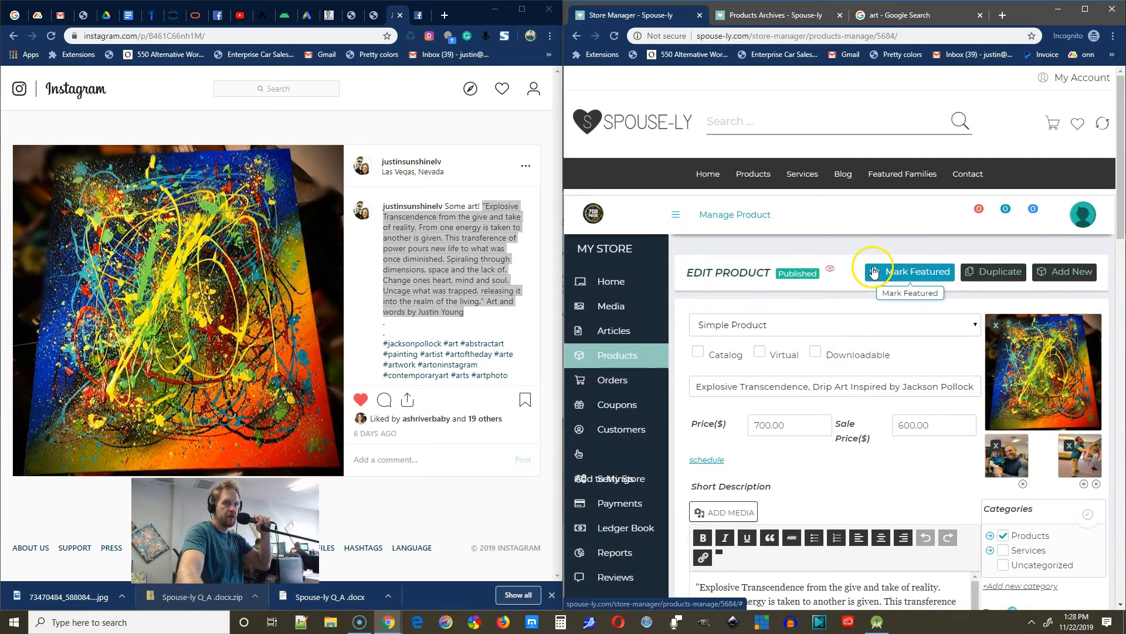
click(876, 273)
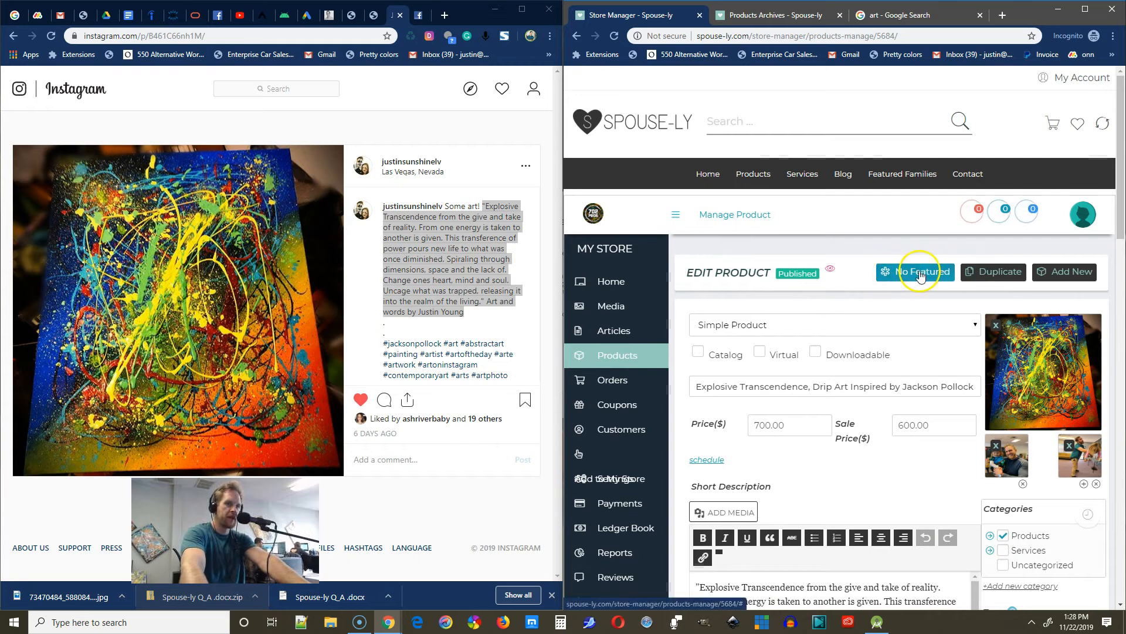
View the artwork in the store's product list and find it on the reloaded shop products page
click(624, 358)
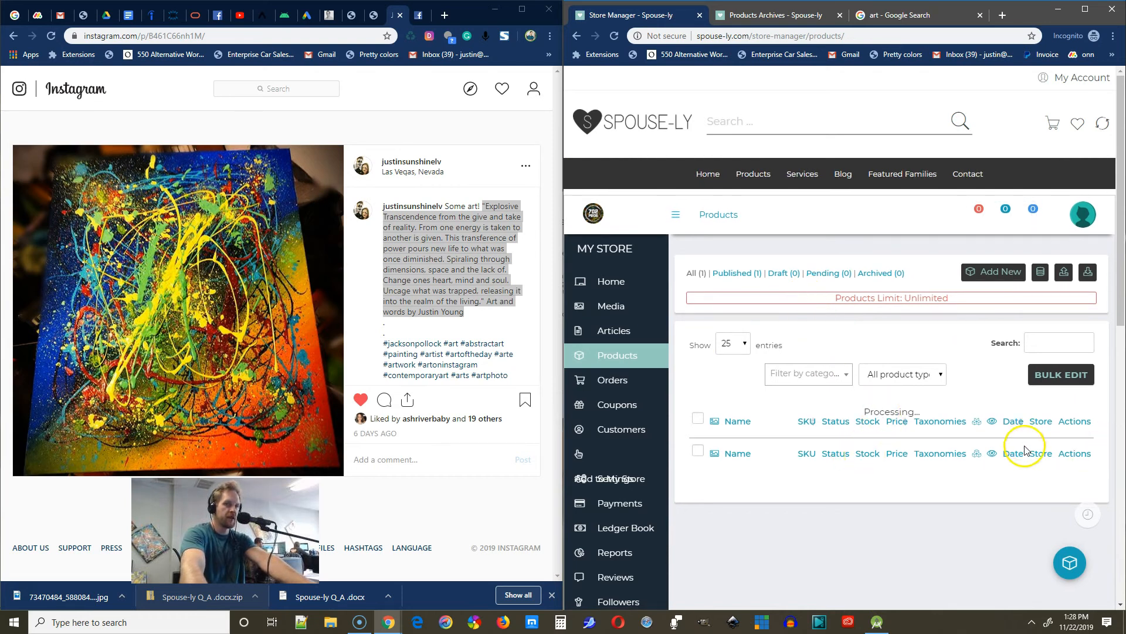
scroll(1026, 495, down, 3)
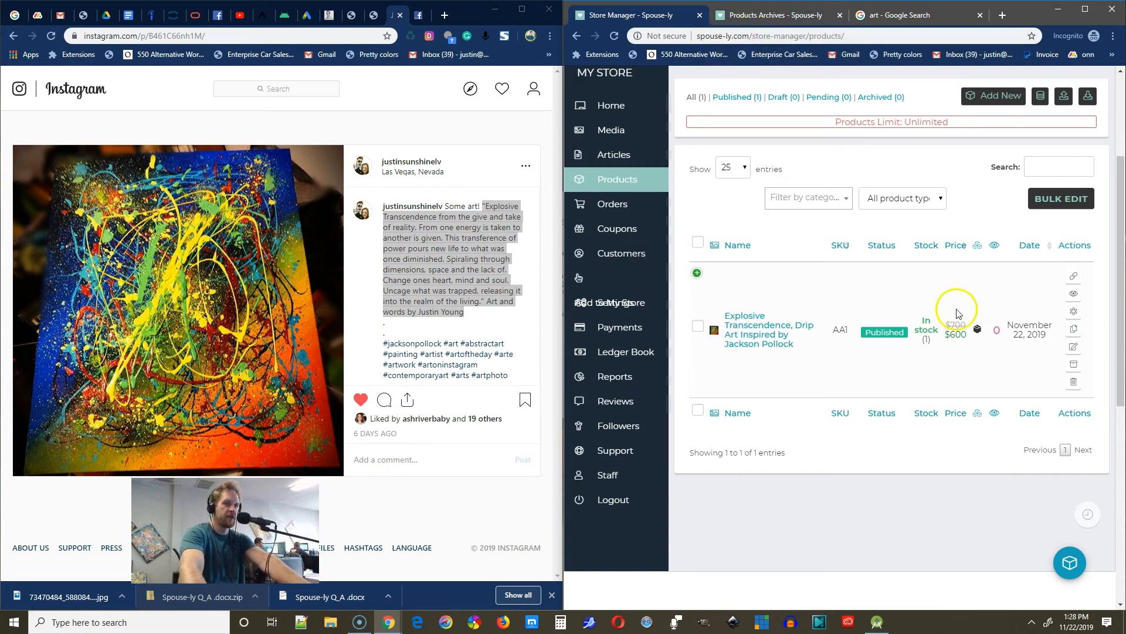
click(774, 17)
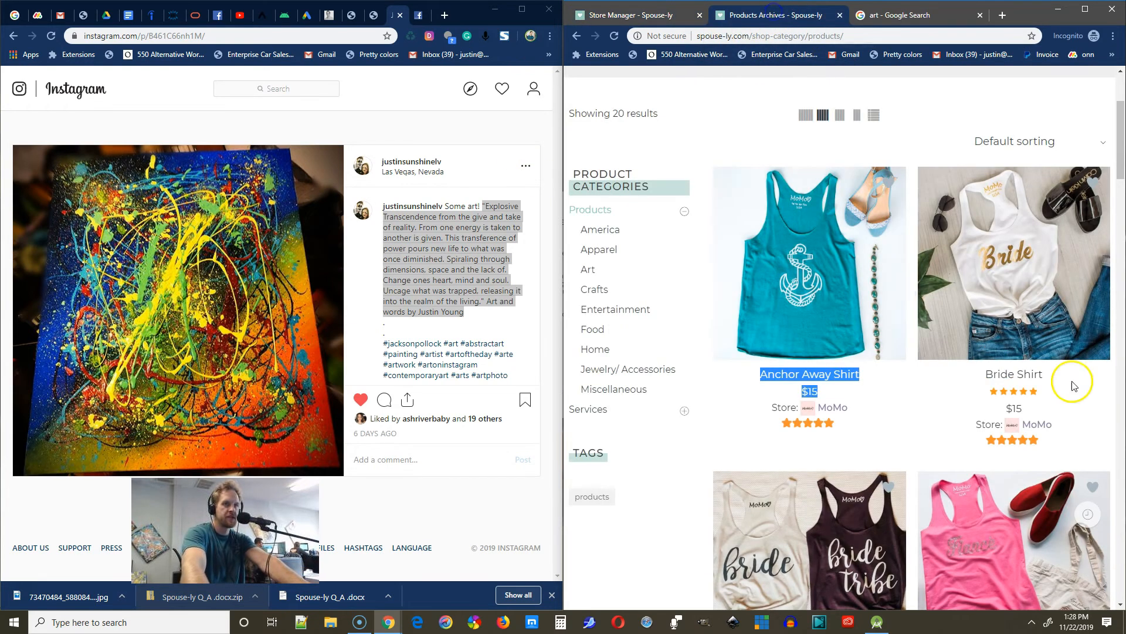
scroll(669, 212, up, 3)
click(614, 36)
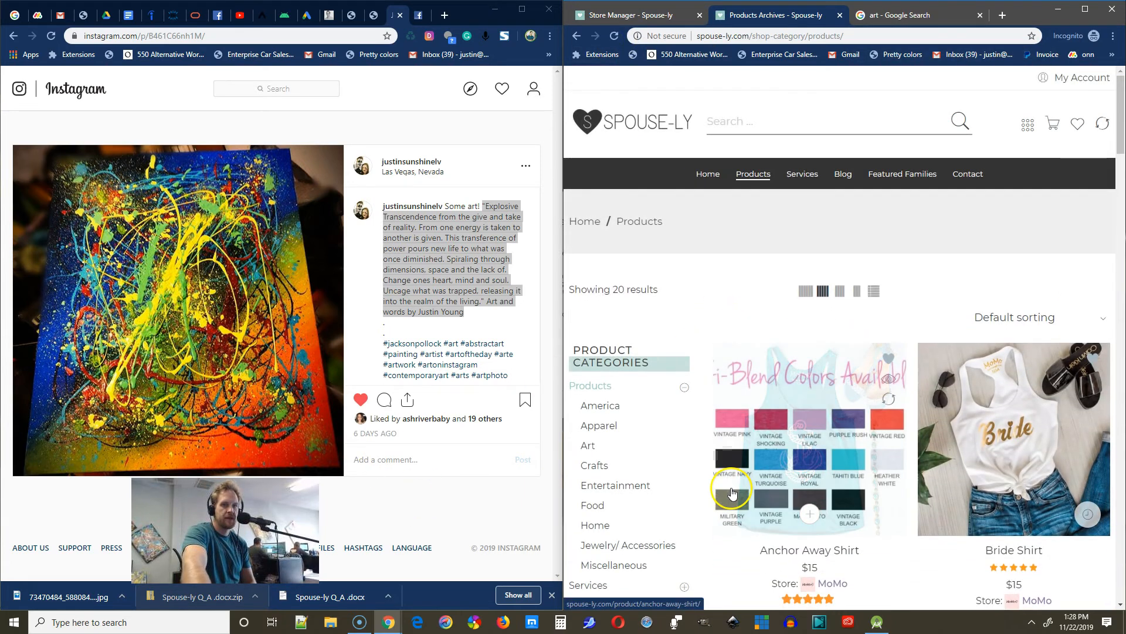
scroll(896, 326, down, 4)
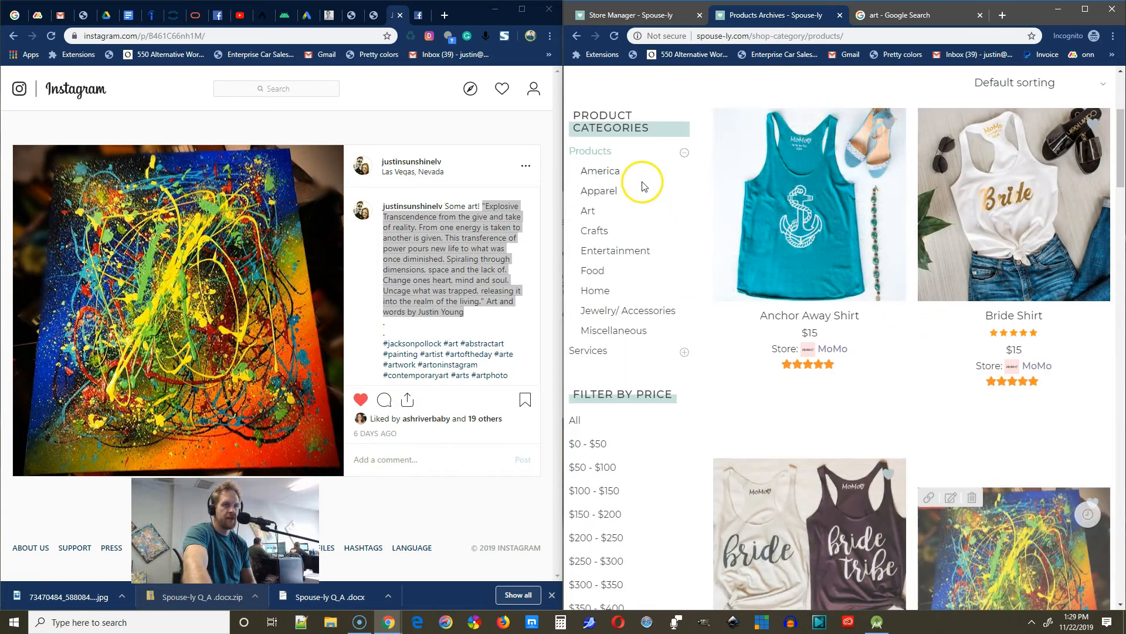
scroll(946, 366, down, 3)
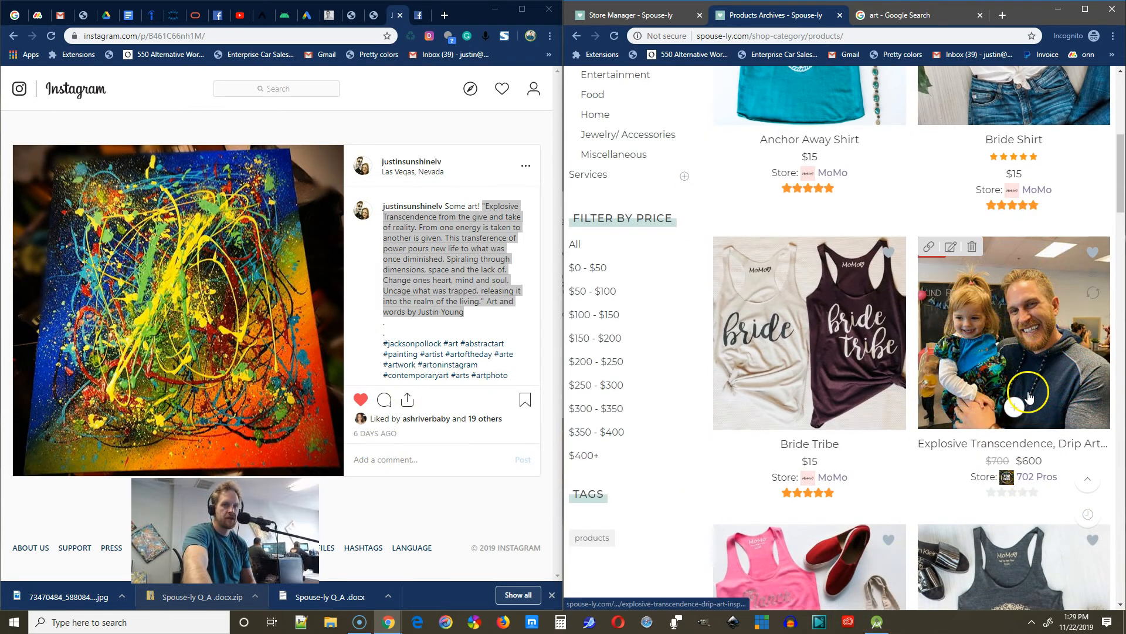
scroll(707, 180, up, 5)
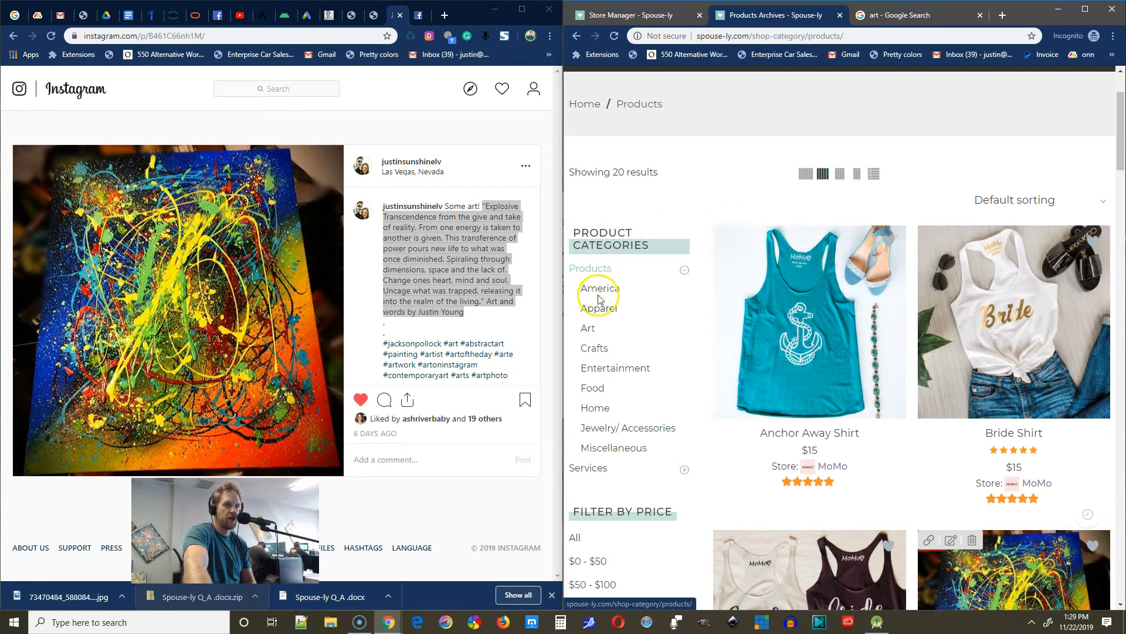
Browse the shop's Art and Home categories, the full Products listing and the Apparel category
click(588, 331)
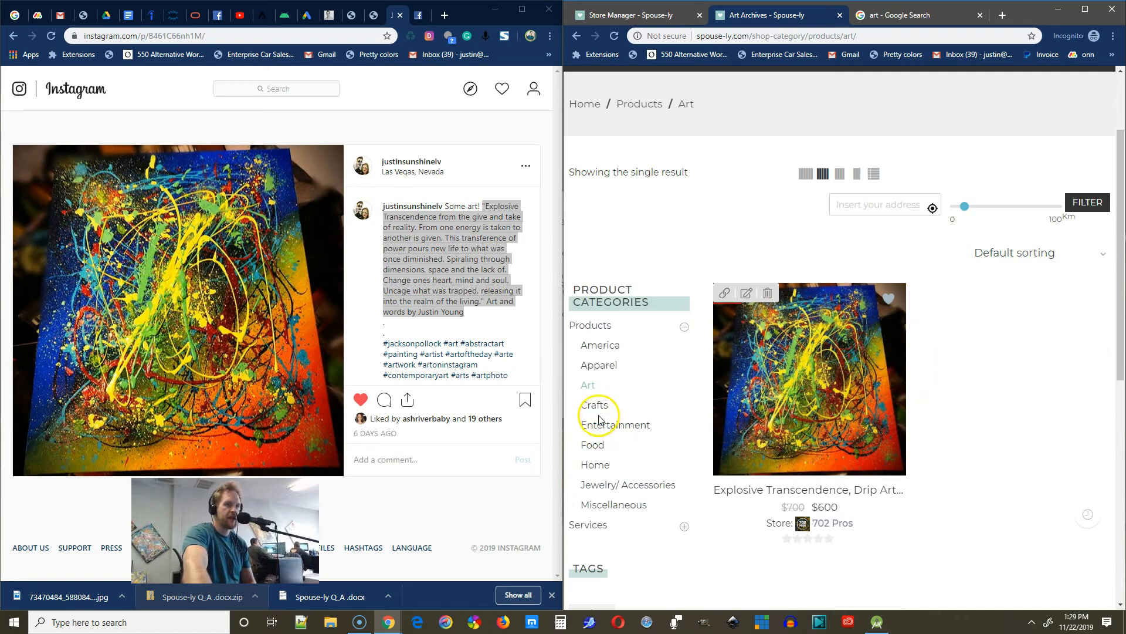
click(609, 467)
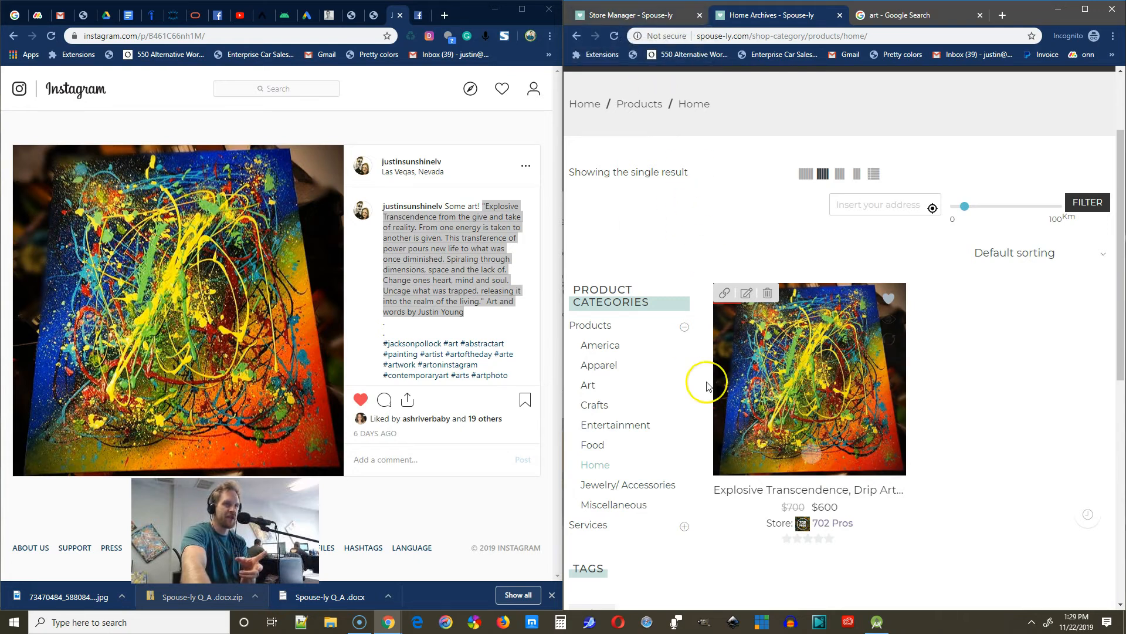
click(582, 326)
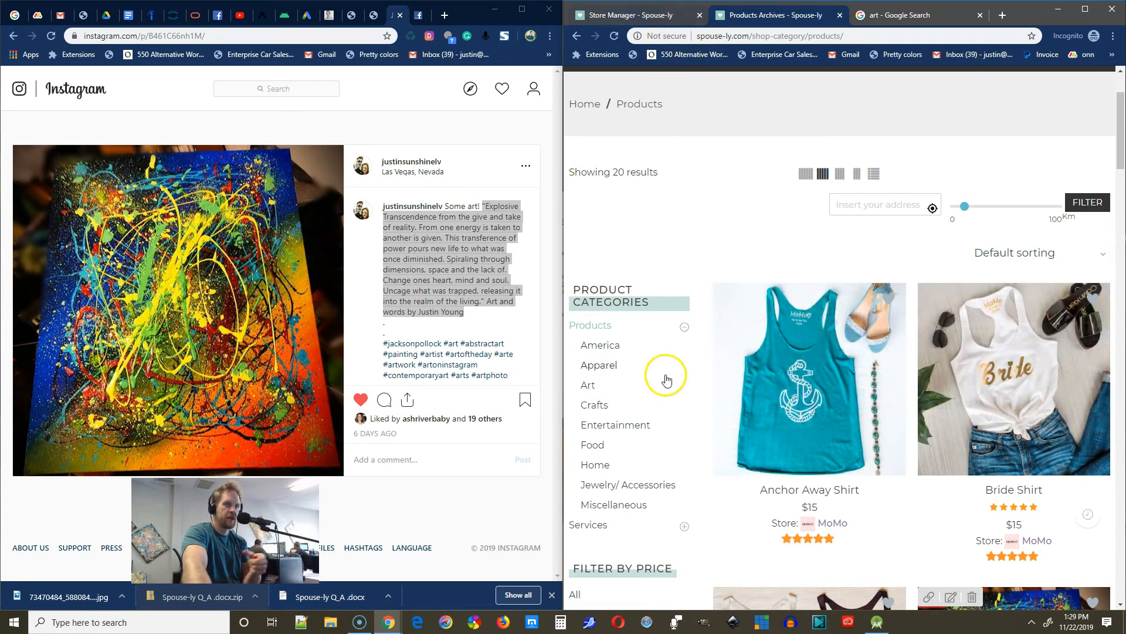
click(601, 365)
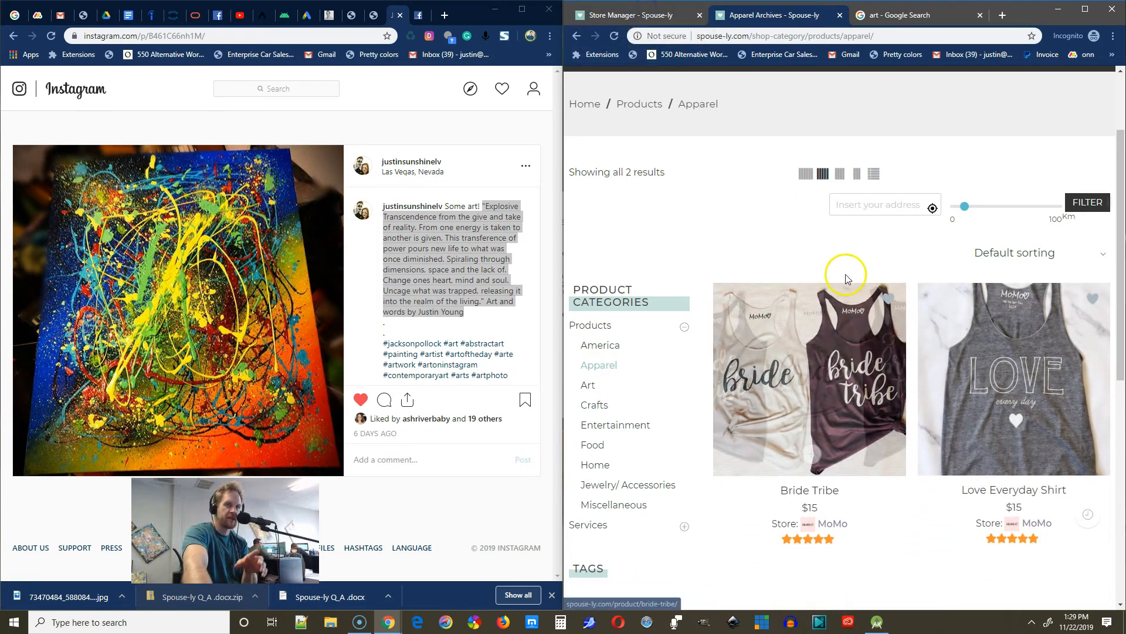
Glance at the store's product list and look over the shop's full Products listing again
click(643, 19)
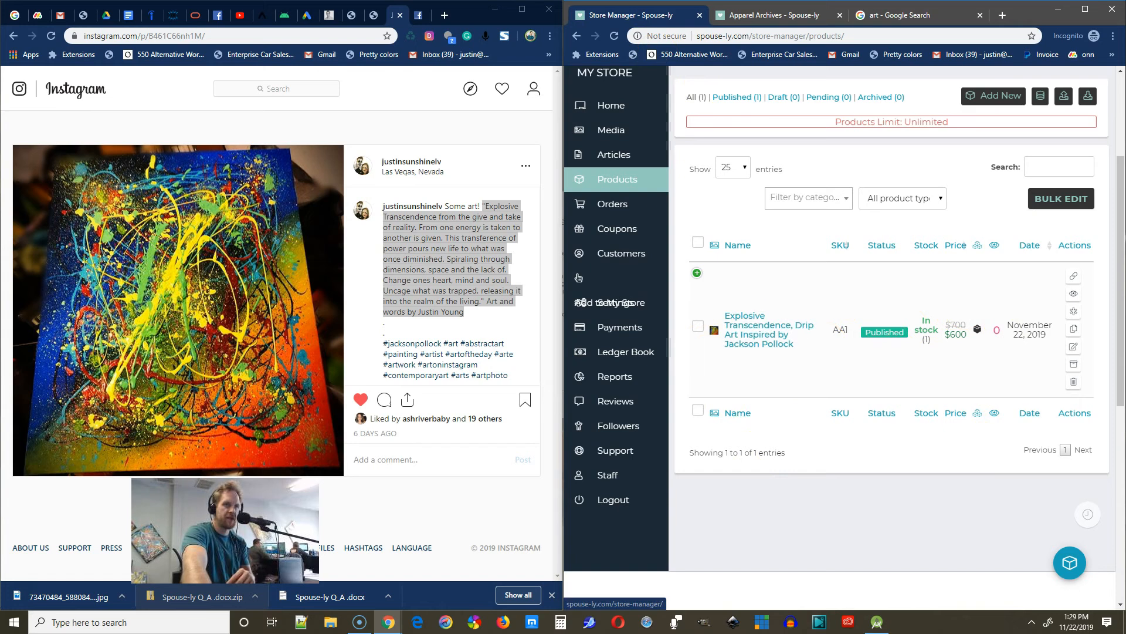
click(774, 15)
click(579, 326)
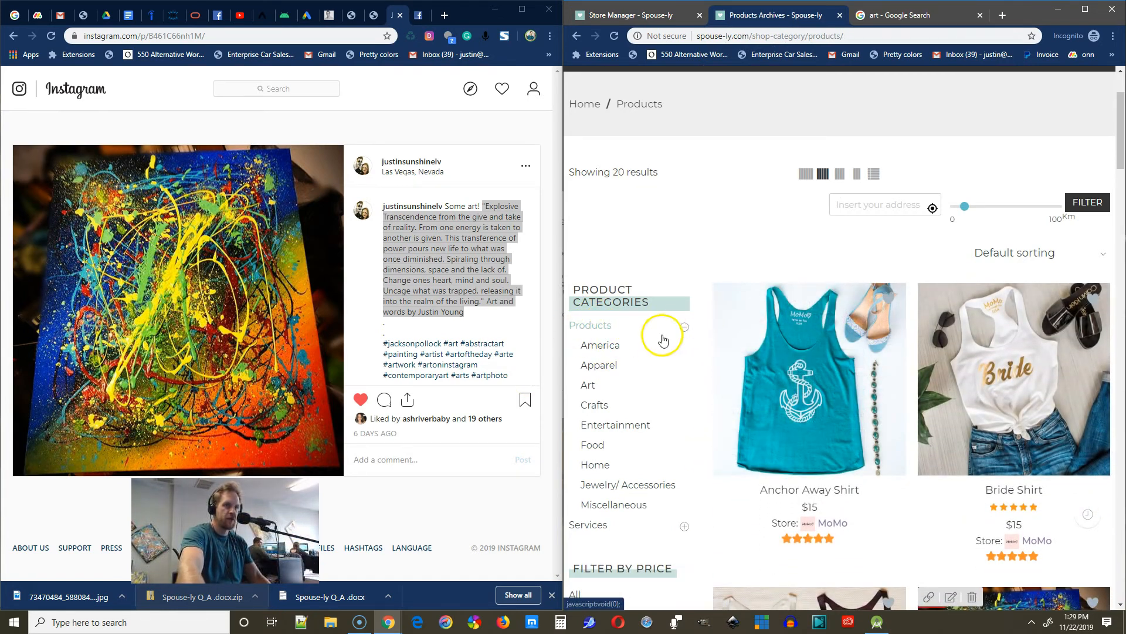
scroll(991, 510, down, 10)
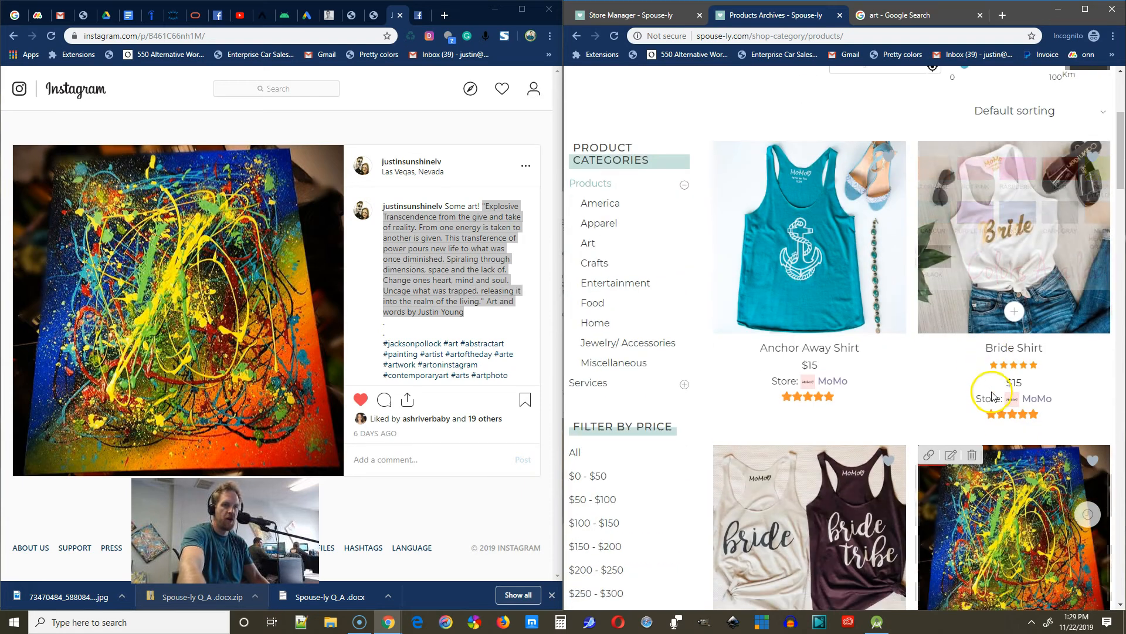
scroll(978, 499, up, 10)
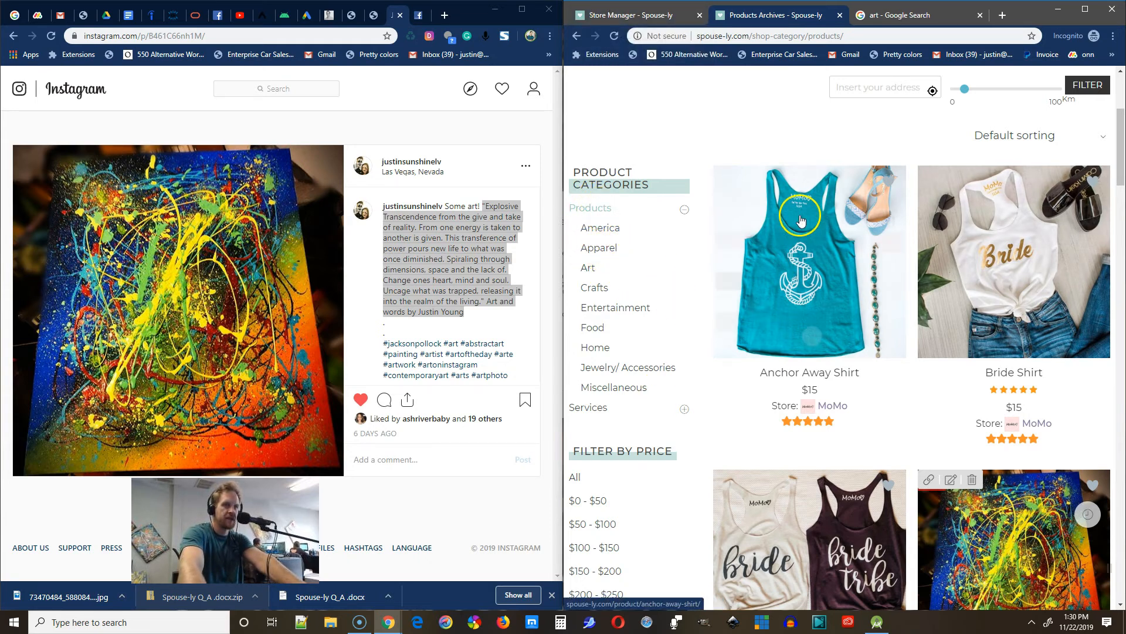
Open the artwork for editing from the store's product list and review its categories and tags
click(650, 13)
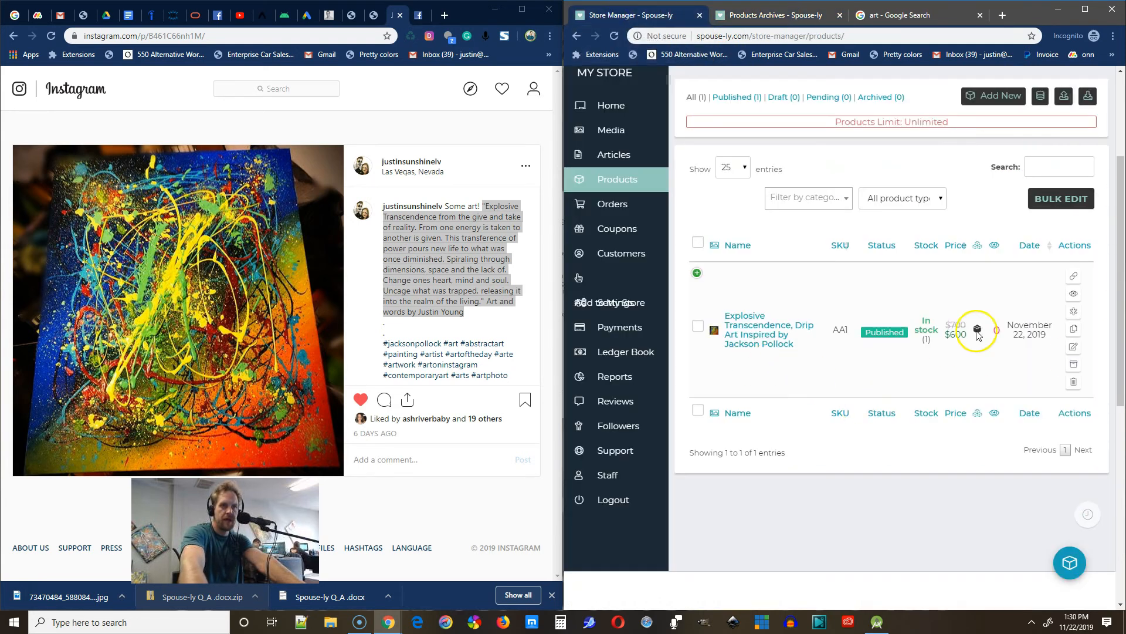
click(1075, 346)
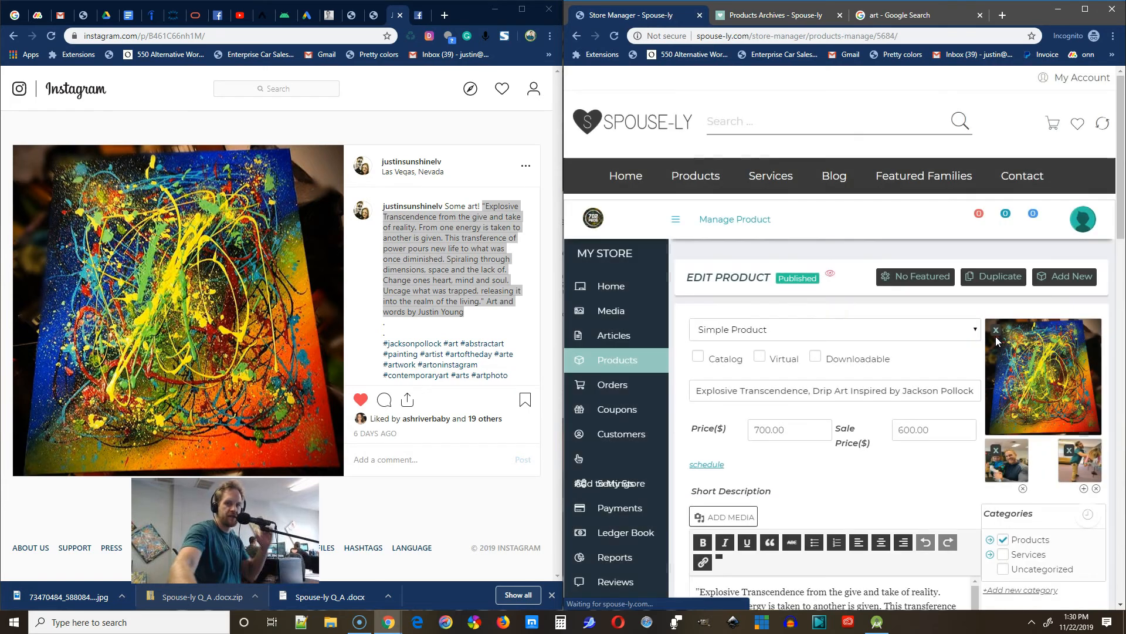
scroll(1042, 515, down, 4)
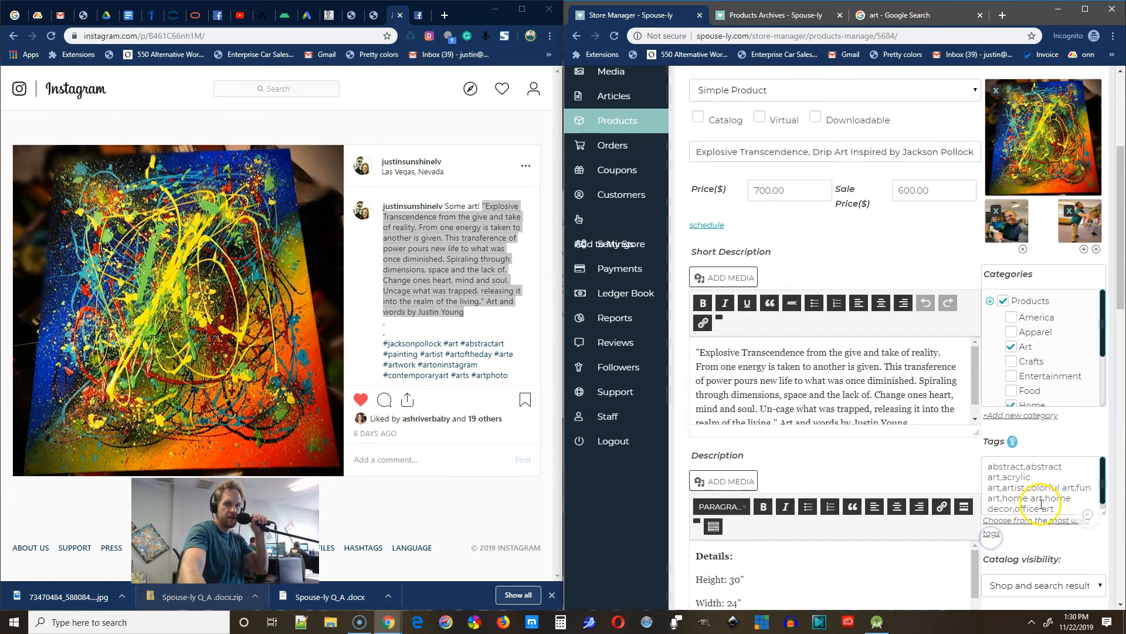
scroll(1041, 373, up, 4)
scroll(1023, 503, down, 4)
scroll(1022, 350, down, 2)
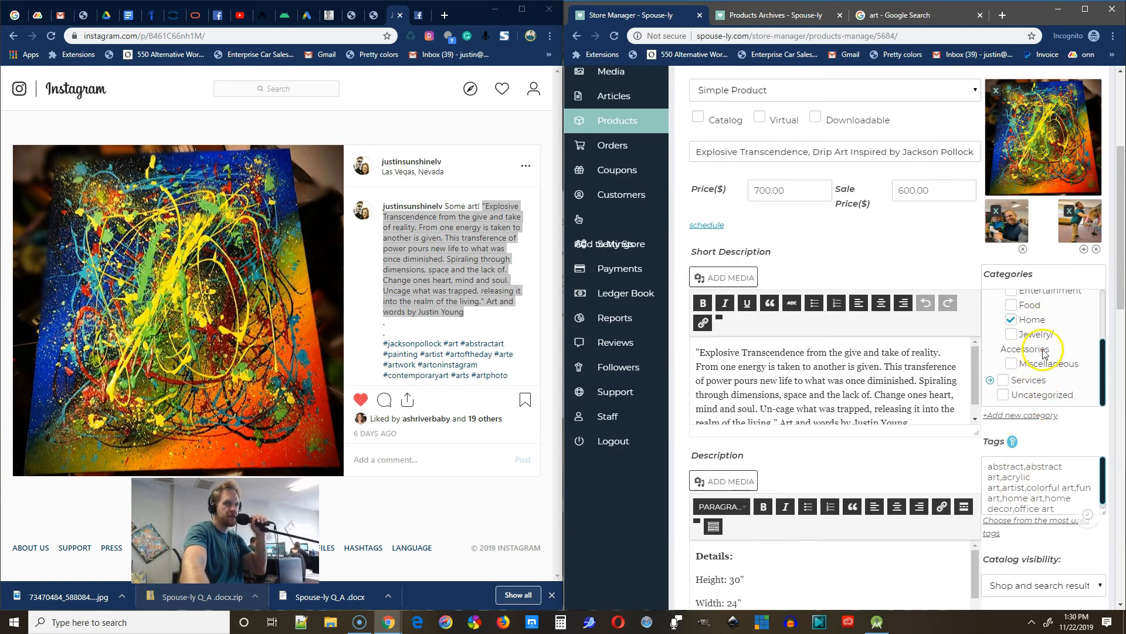
scroll(891, 257, up, 3)
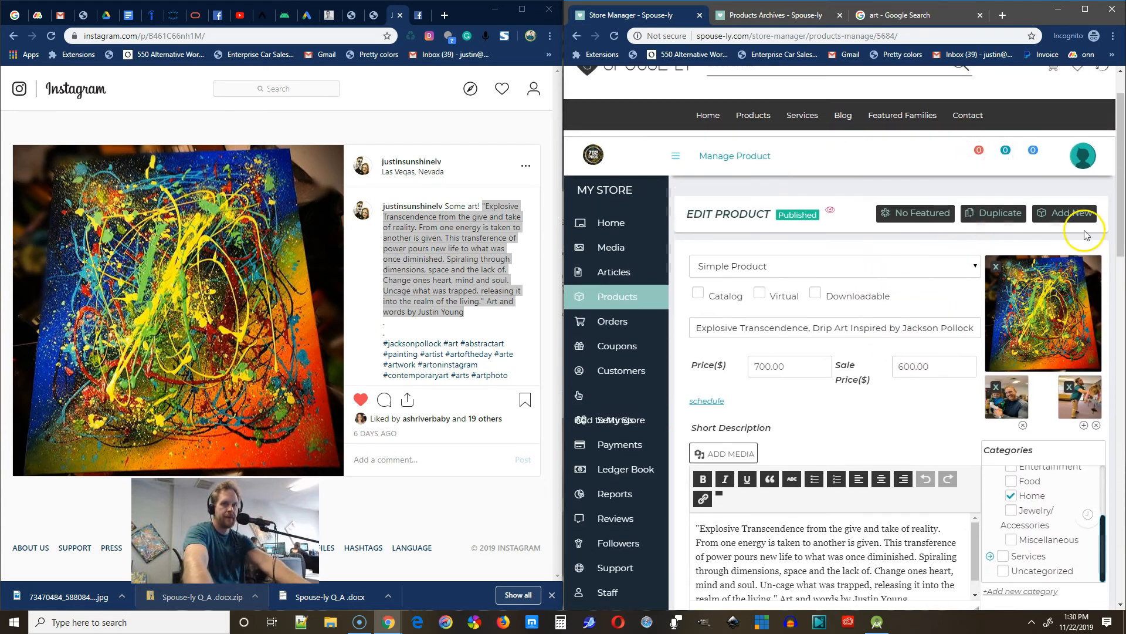
Look over the artwork's tags, visibility and inventory settings and submit the product for update
drag(1121, 202, 1121, 279)
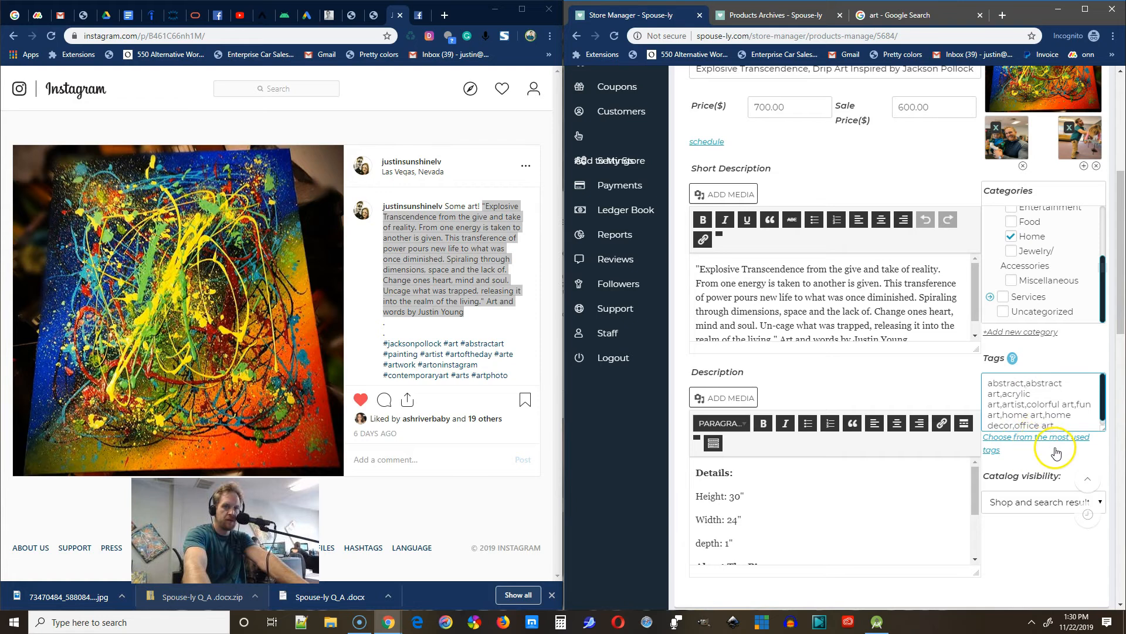
scroll(1051, 423, down, 3)
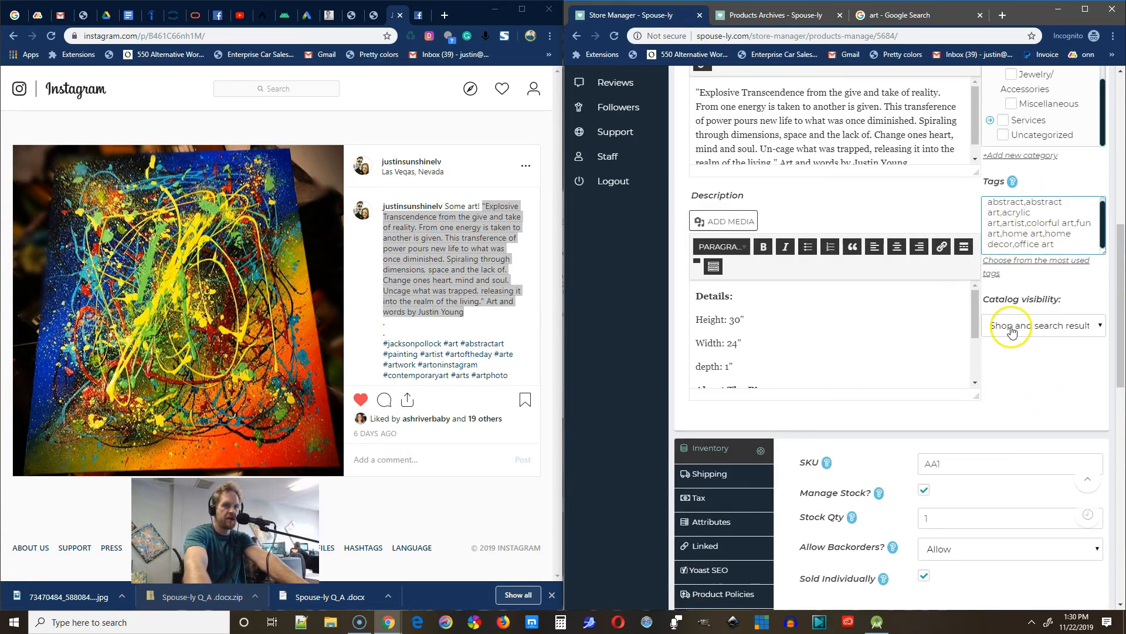
scroll(1056, 352, down, 1)
scroll(1069, 287, down, 4)
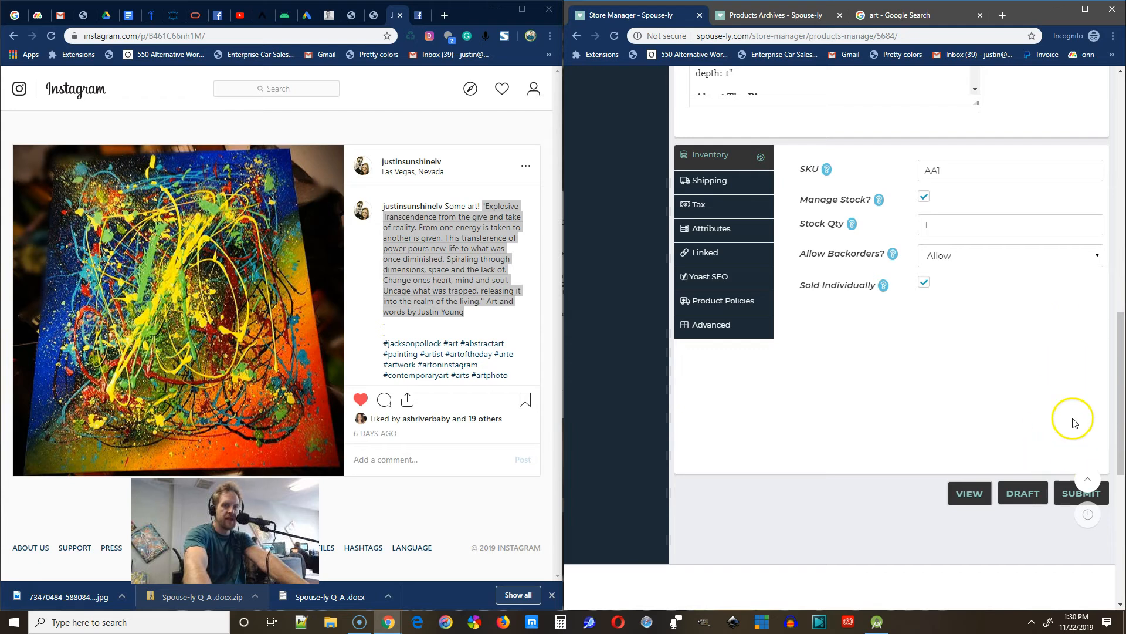
click(1078, 492)
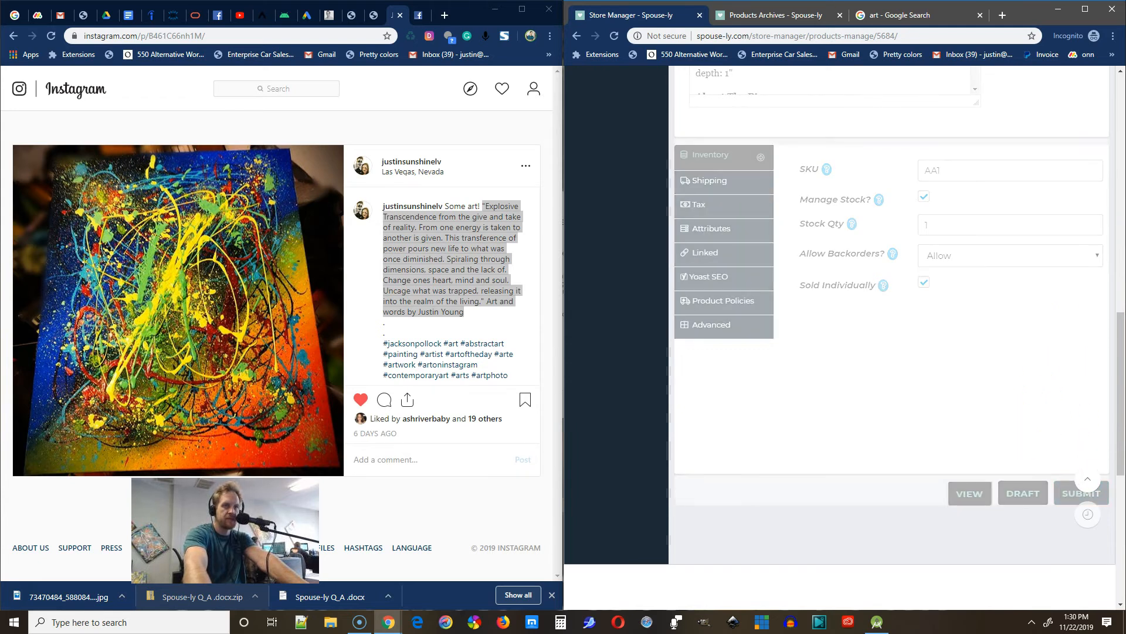
Reload the shop's Products page and maximize the browser window to see the artwork among the listings
click(783, 9)
scroll(780, 158, up, 4)
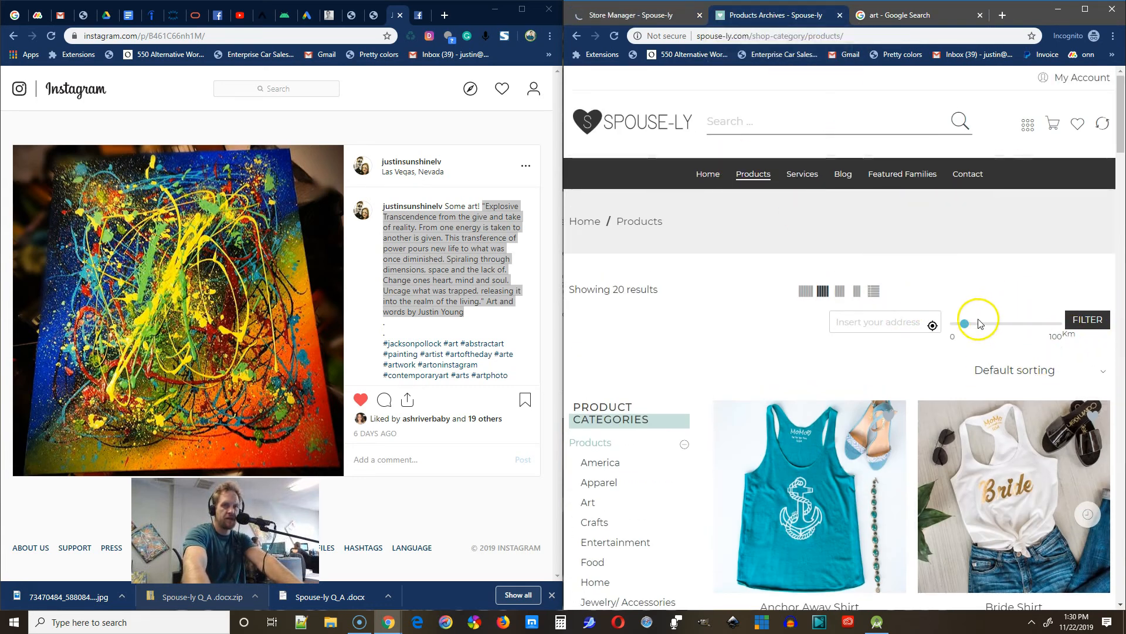
click(611, 36)
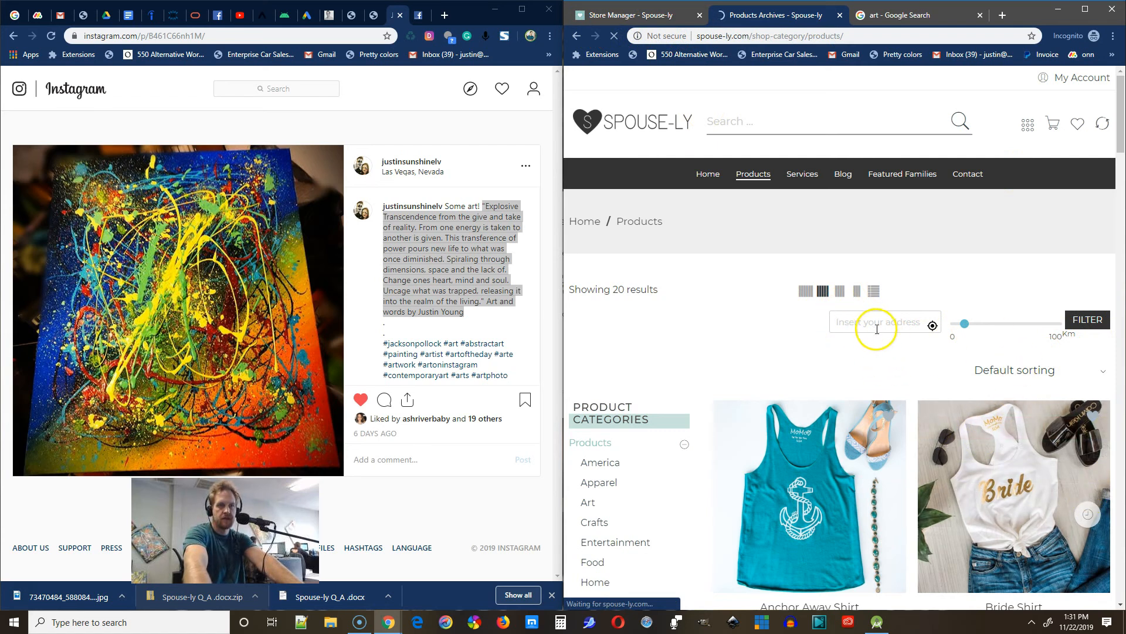
click(1085, 10)
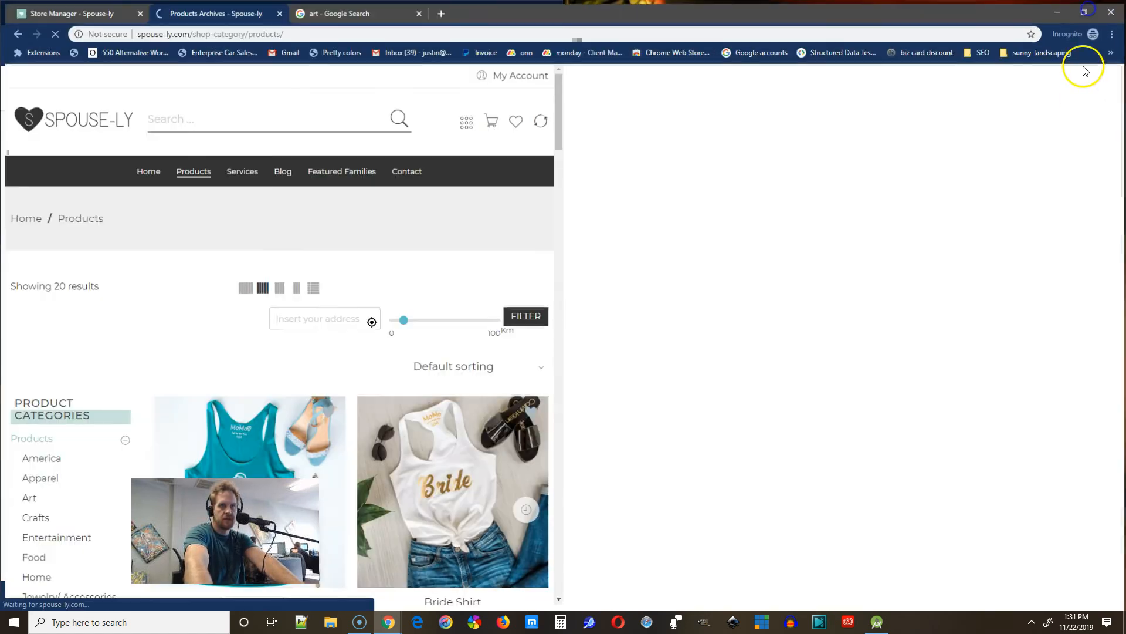
click(849, 296)
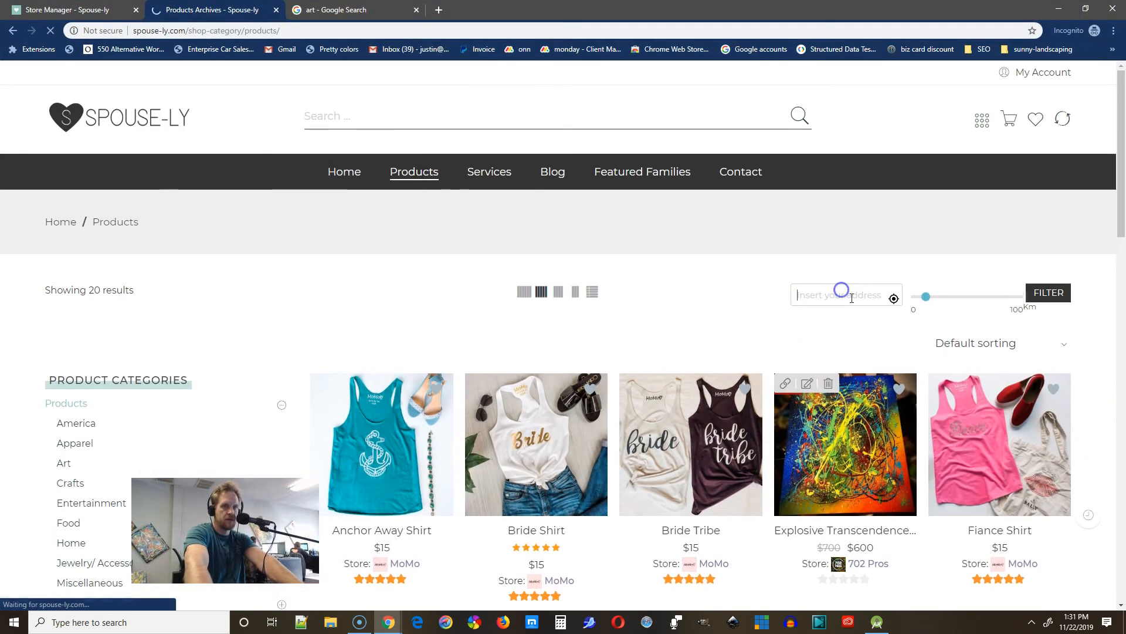
click(894, 298)
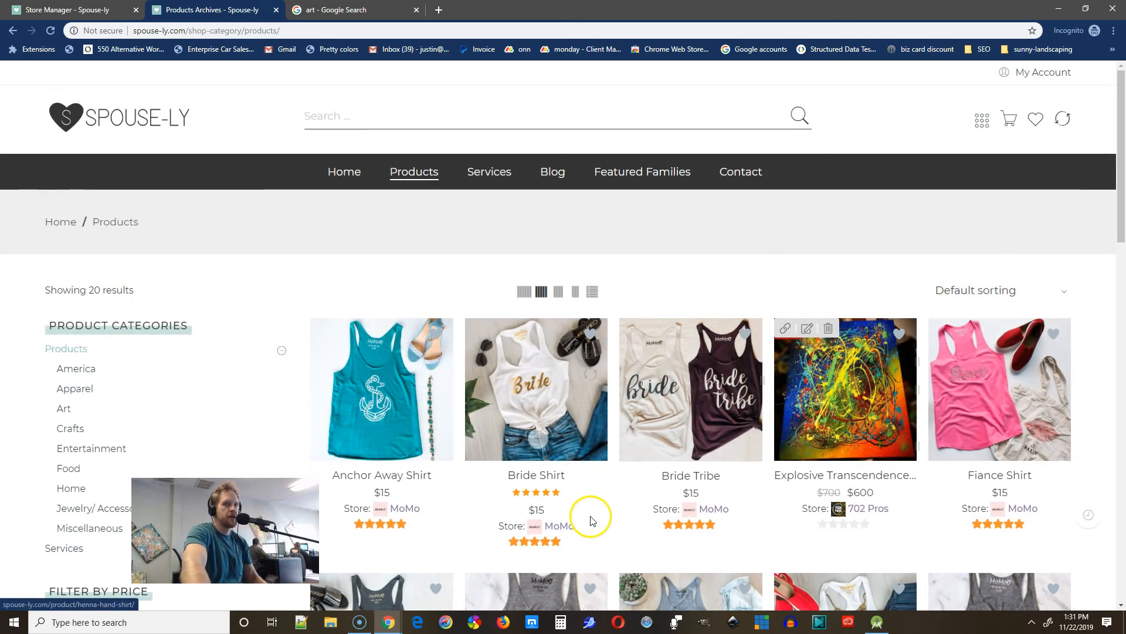
Open the shop's products tag archive, return to the Products listing and look over its price filters and tags
scroll(236, 394, down, 9)
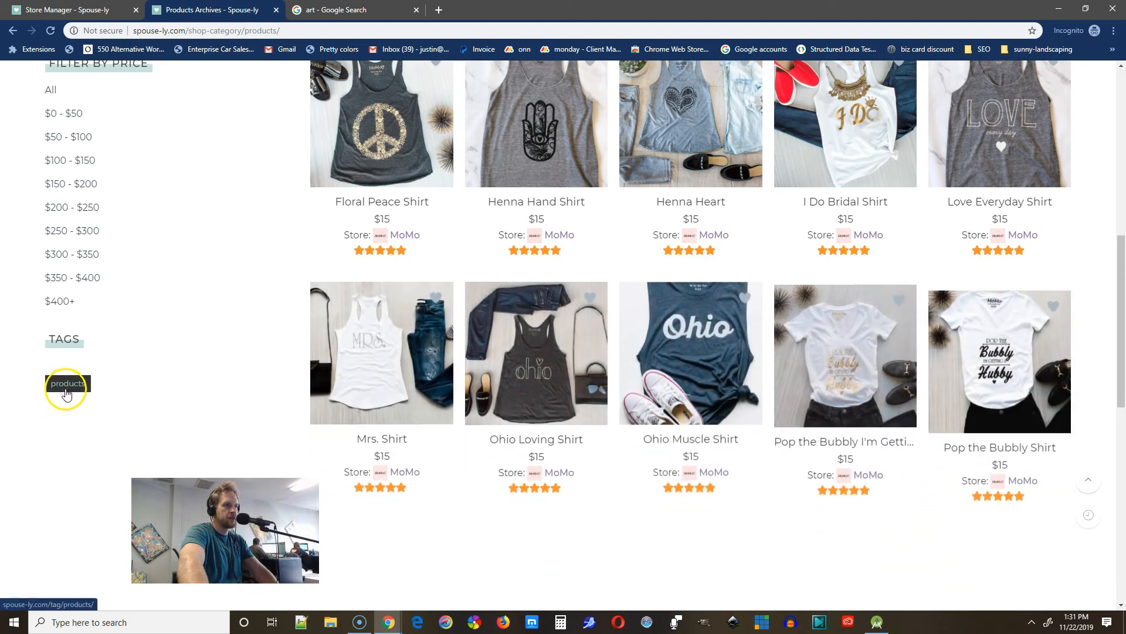
click(65, 384)
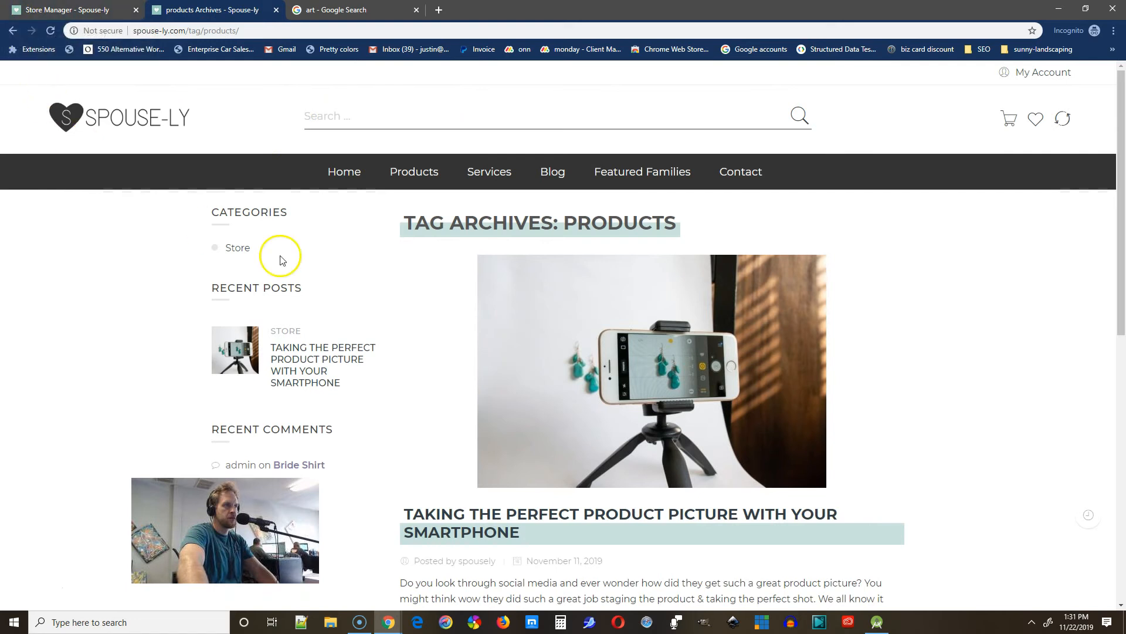
click(13, 30)
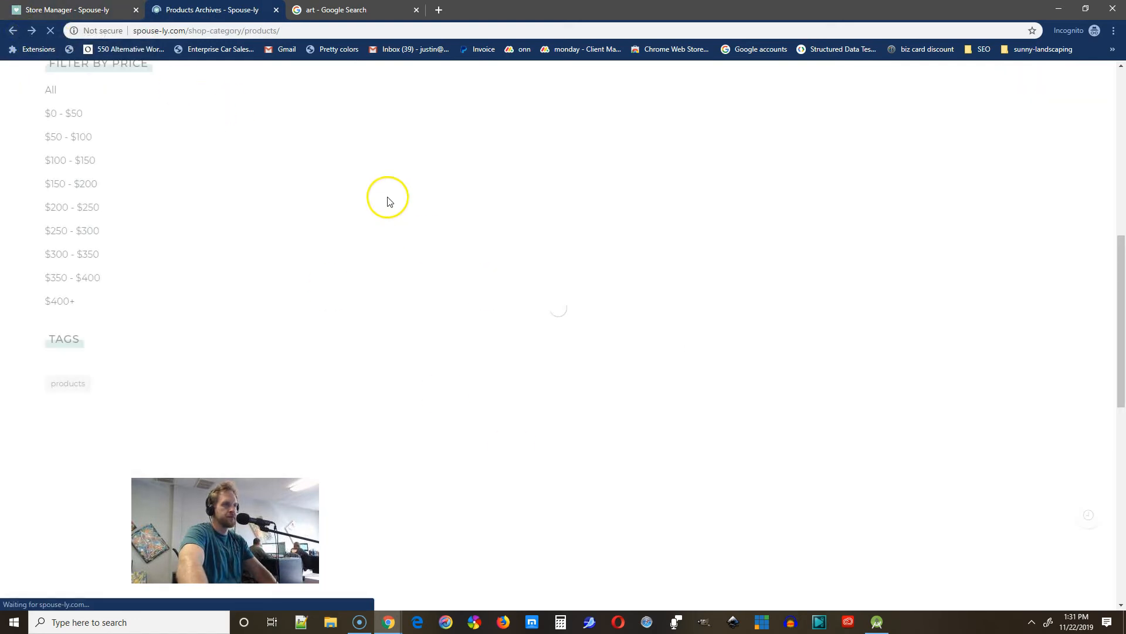
scroll(176, 247, up, 4)
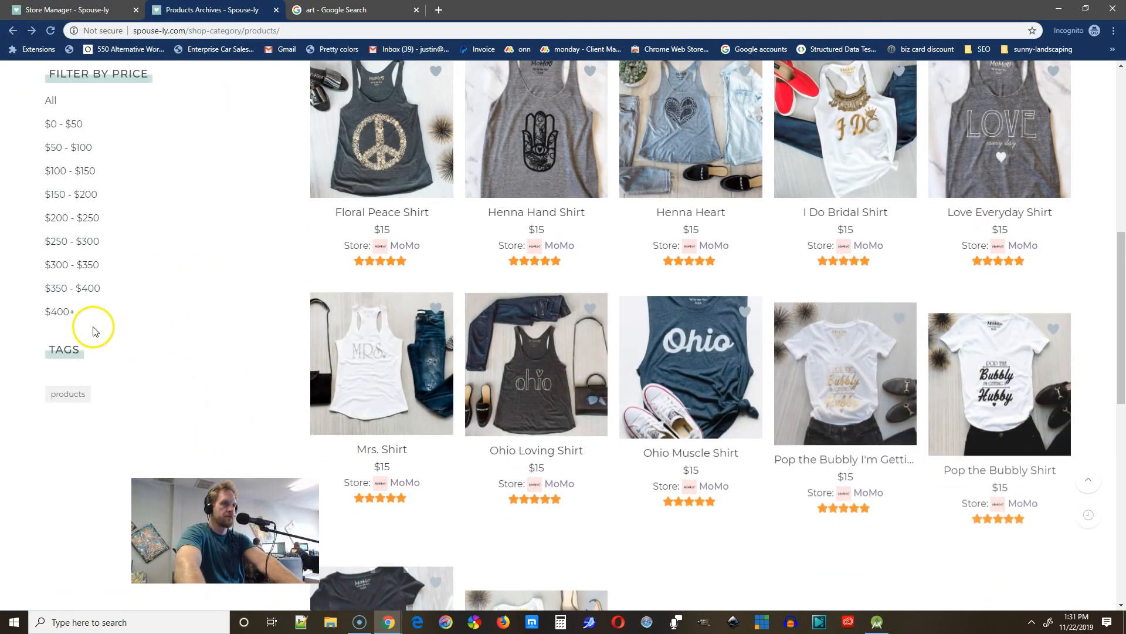
scroll(94, 375, up, 1)
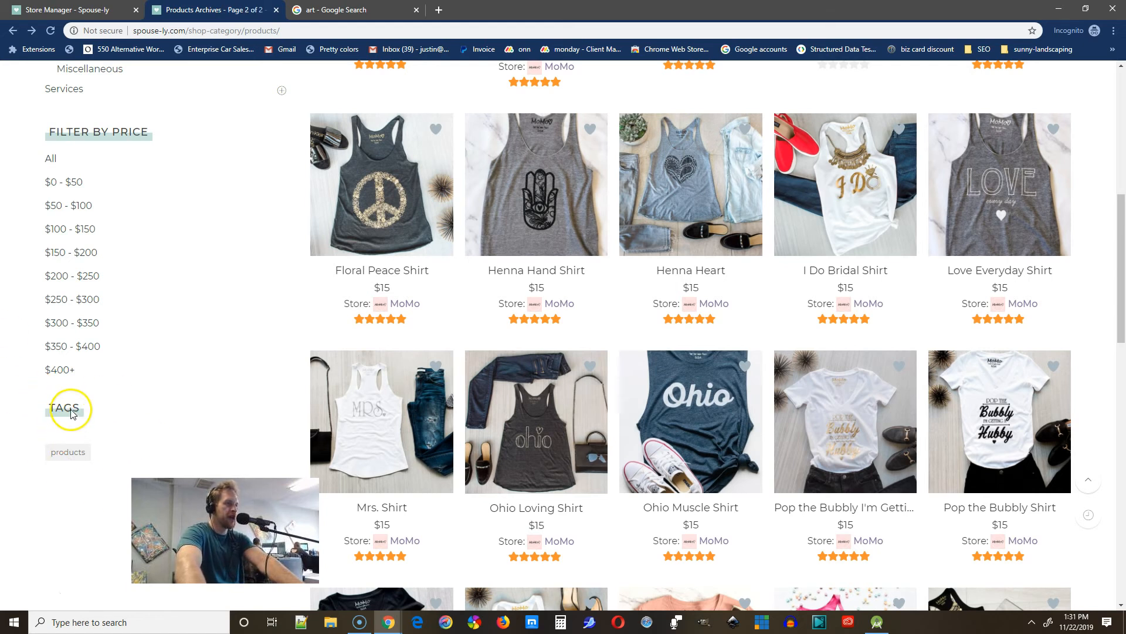
Compare the shop's product categories with the artwork's edit form, expanding the Products category there to check the assigned subcategories
click(85, 10)
scroll(738, 415, down, 4)
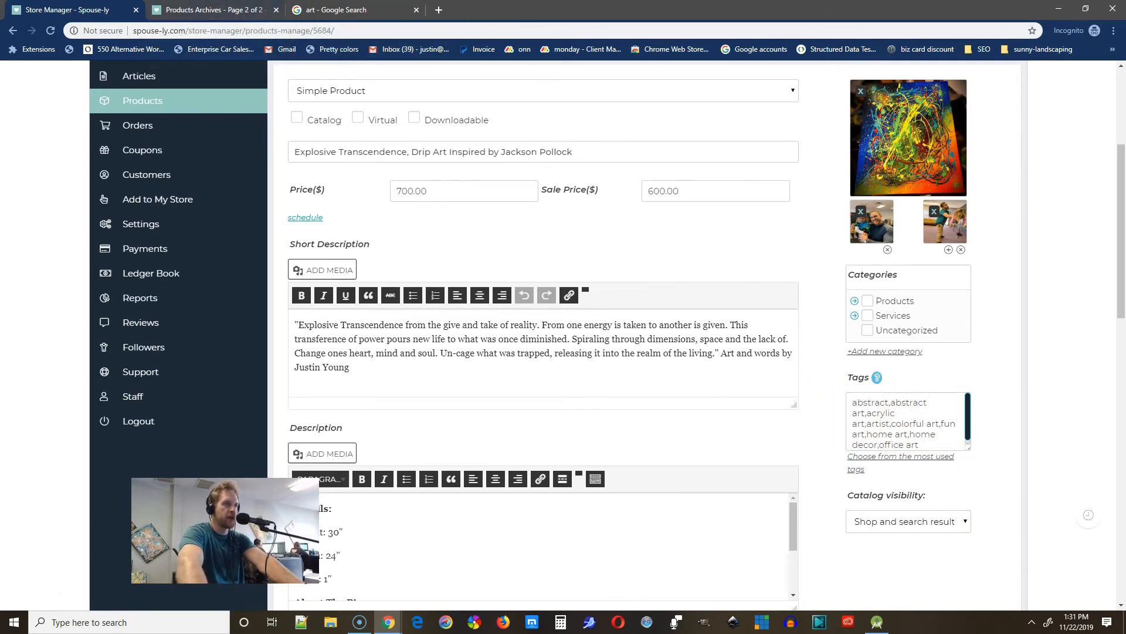
click(239, 9)
scroll(468, 456, up, 7)
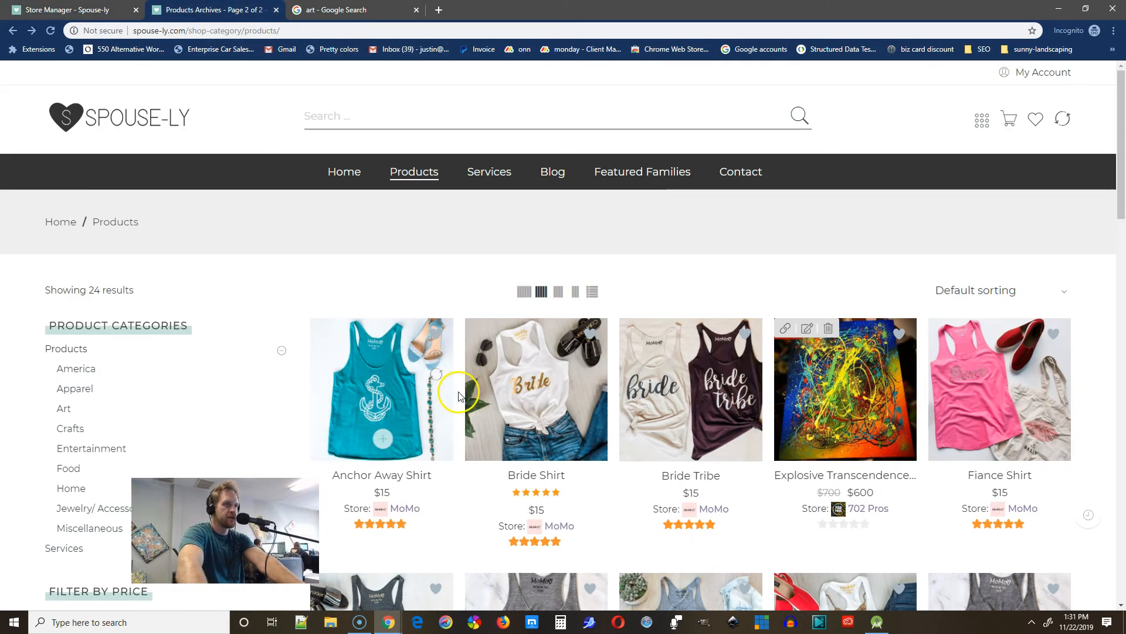
scroll(173, 338, down, 1)
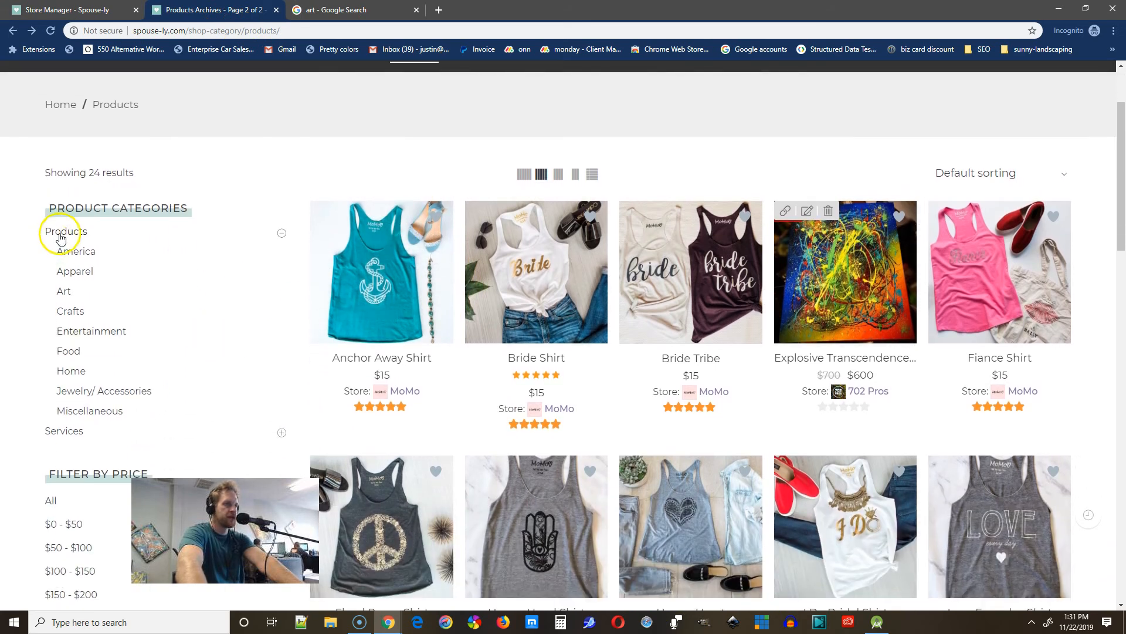
click(82, 10)
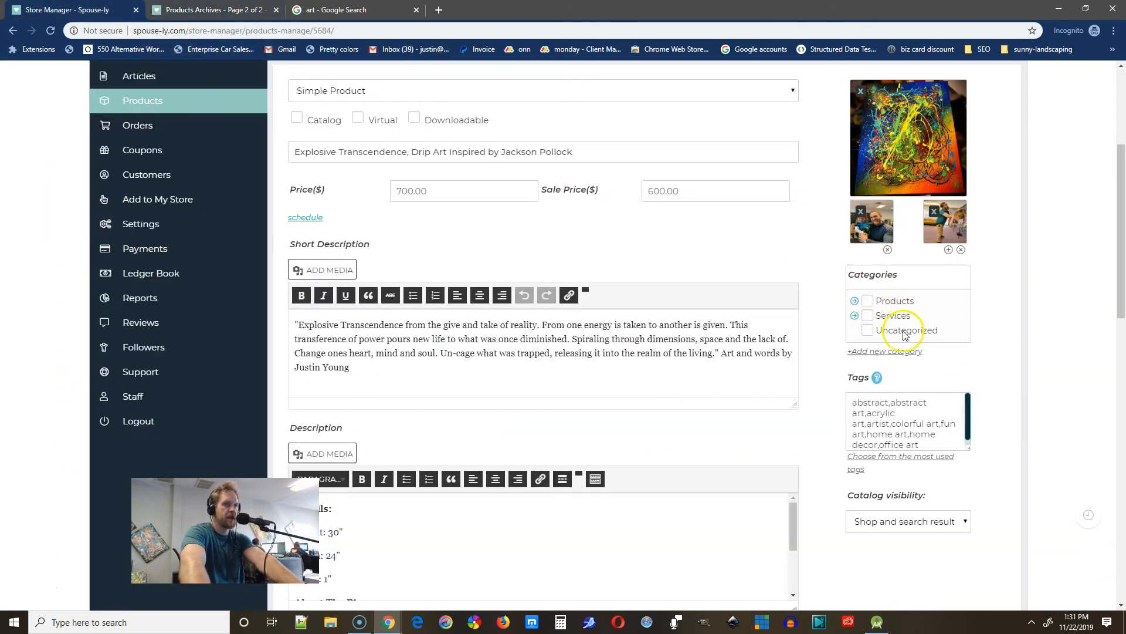
click(184, 8)
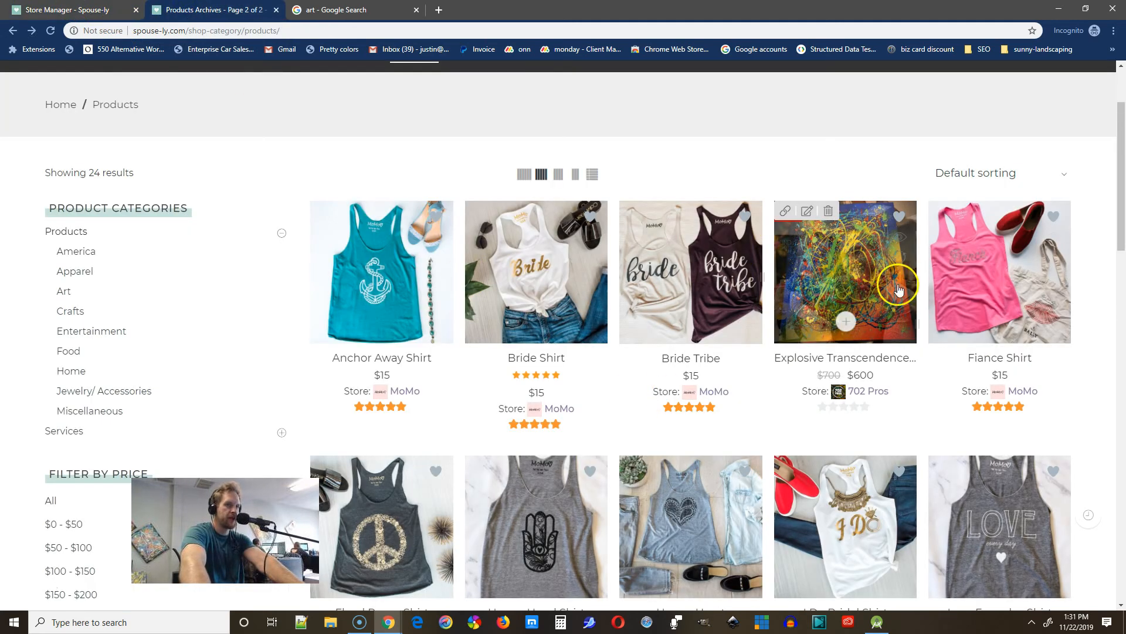
click(30, 10)
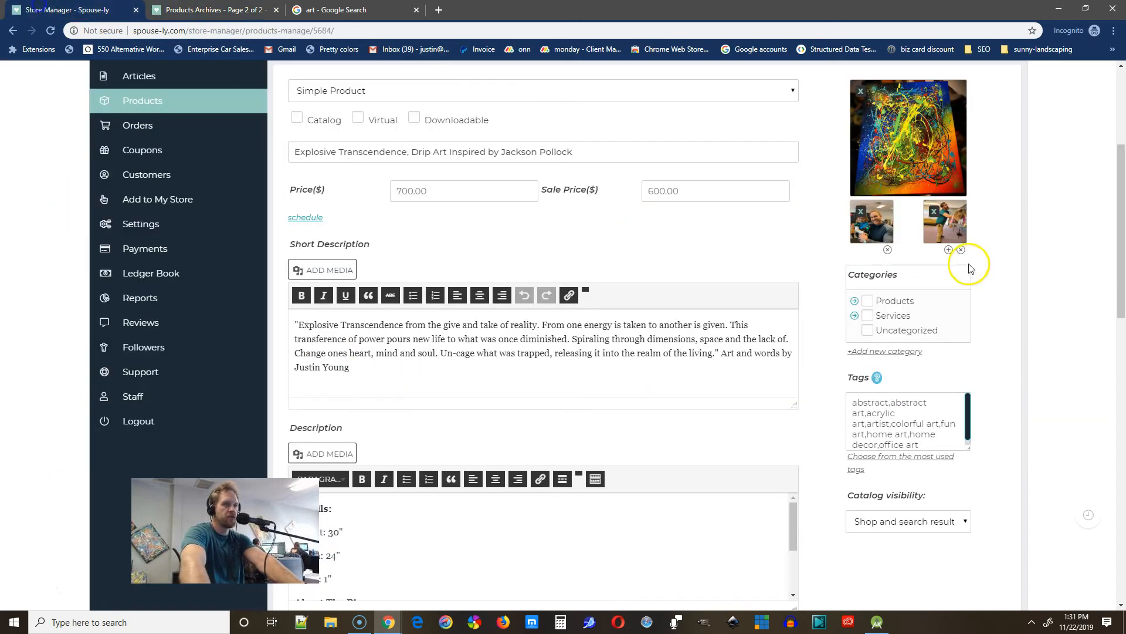
click(855, 301)
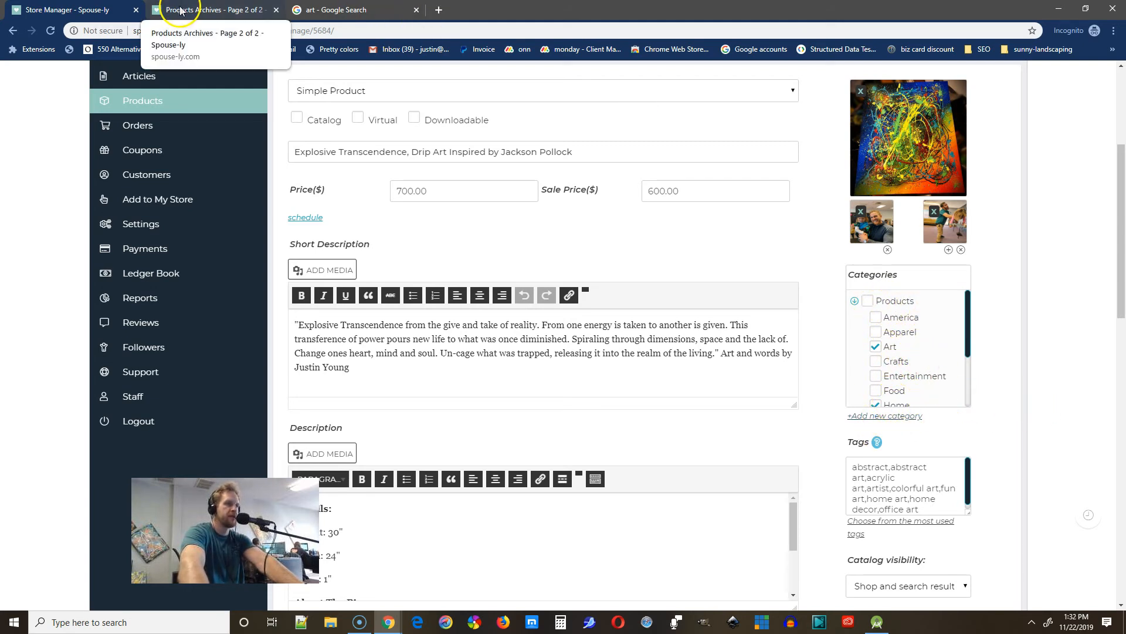
Open the artwork's product page from the shop's Art category
click(208, 10)
click(65, 291)
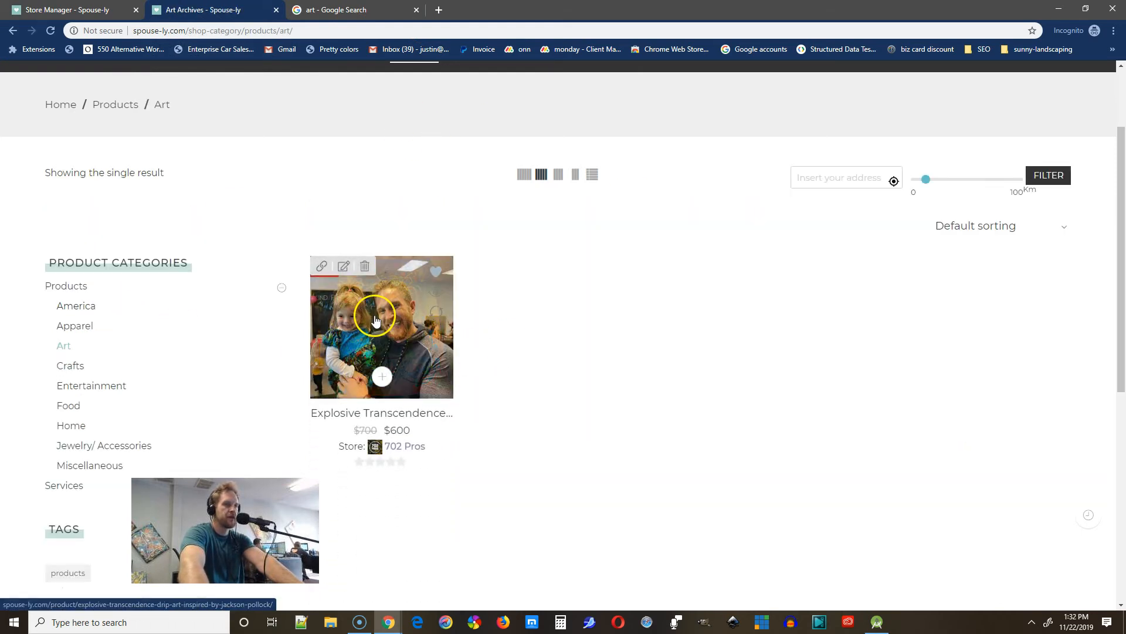
click(375, 320)
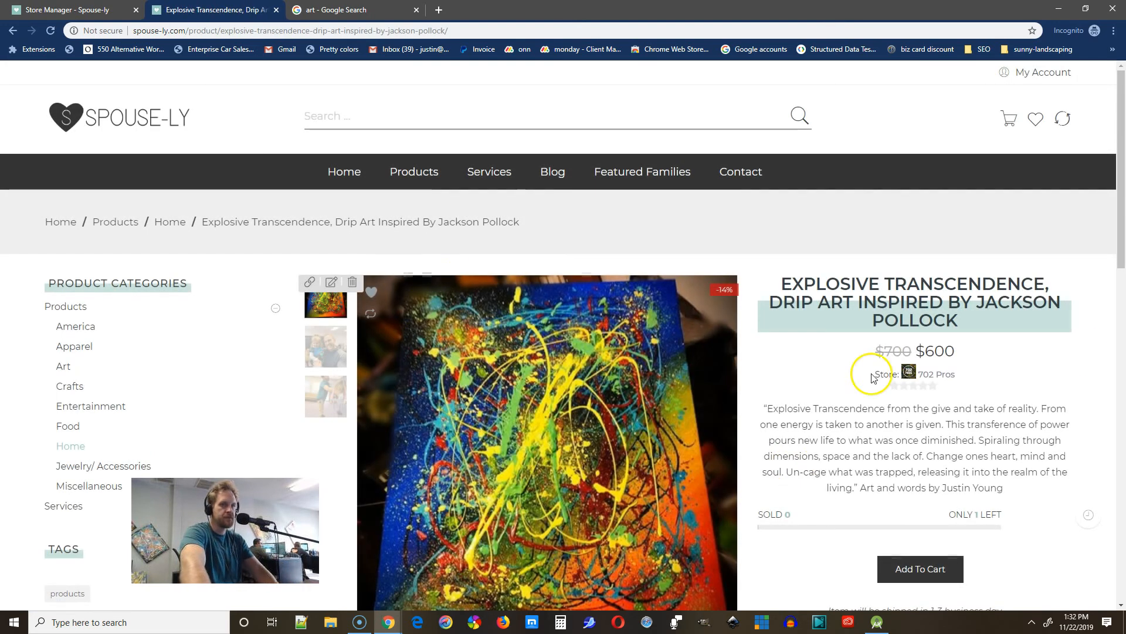
Examine the sold and remaining stock indicators on the artwork's product page
scroll(1059, 358, down, 3)
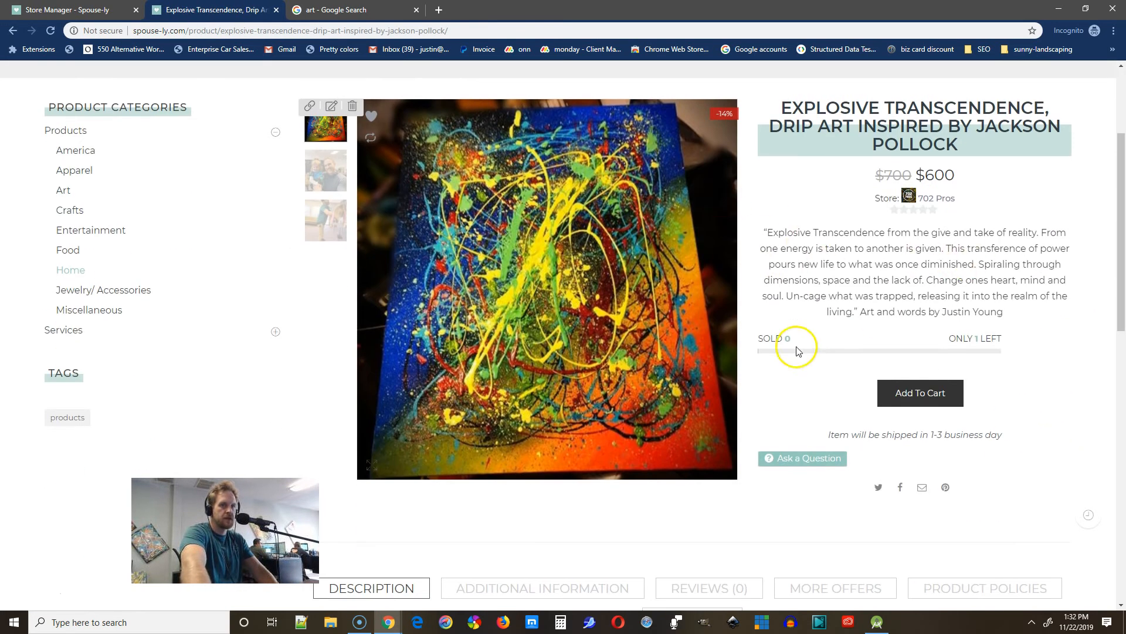
drag(794, 341, 736, 330)
click(787, 337)
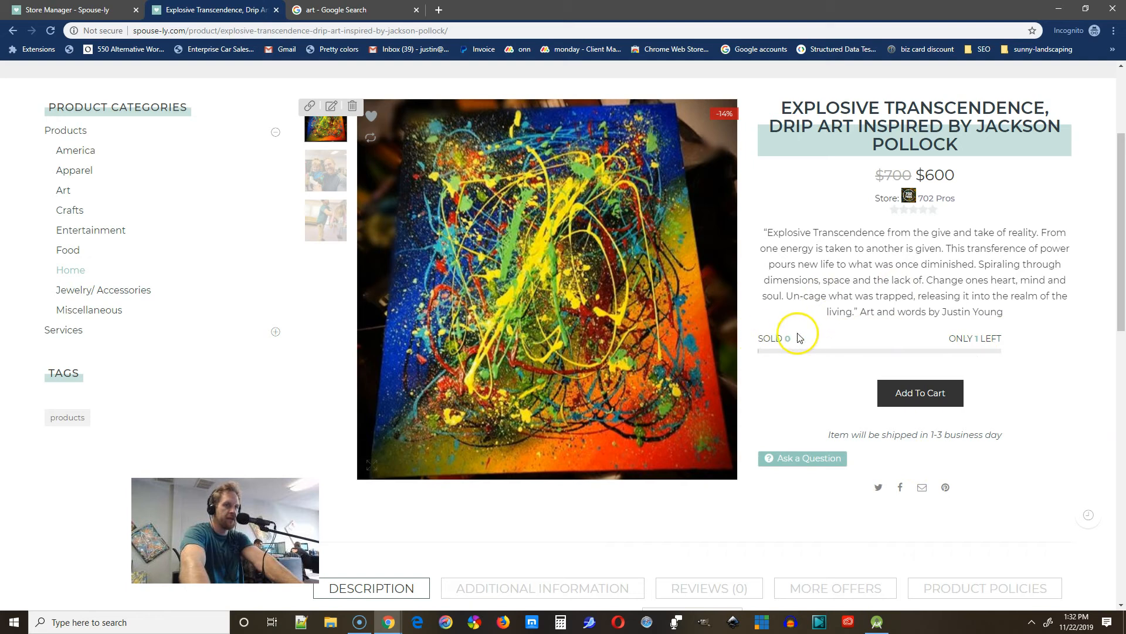
drag(1006, 338, 773, 336)
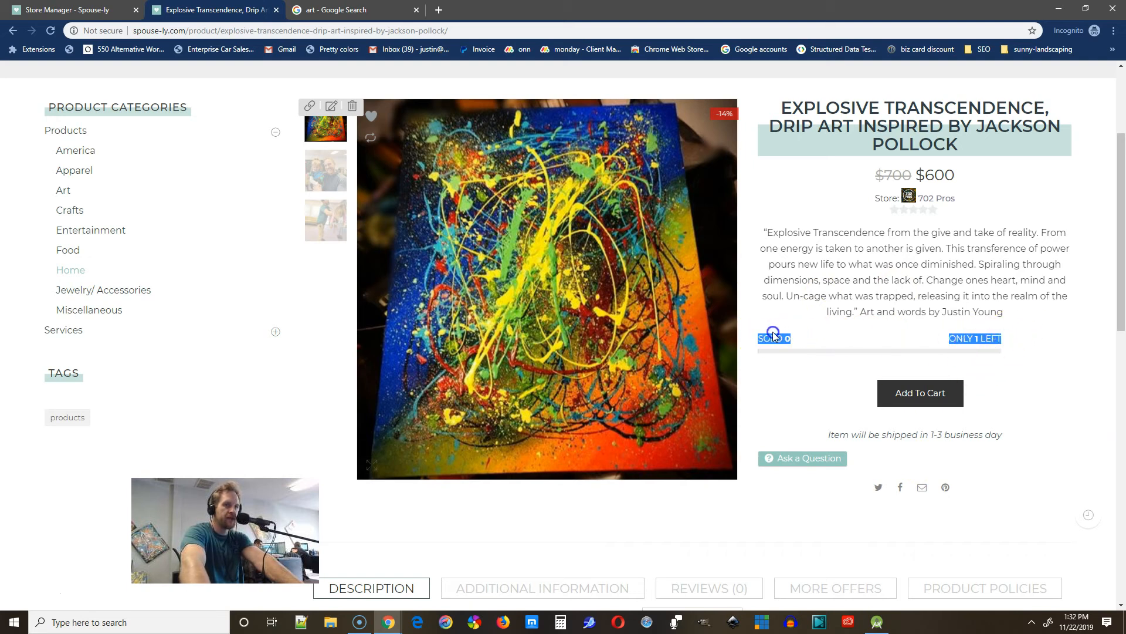
click(1034, 332)
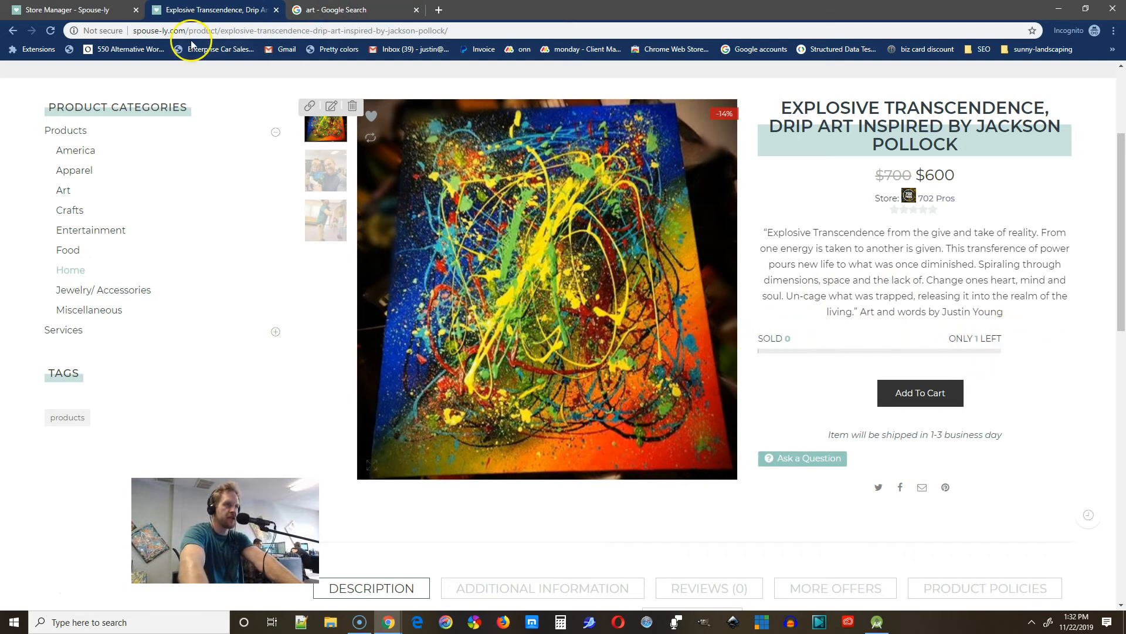
drag(1008, 339, 764, 339)
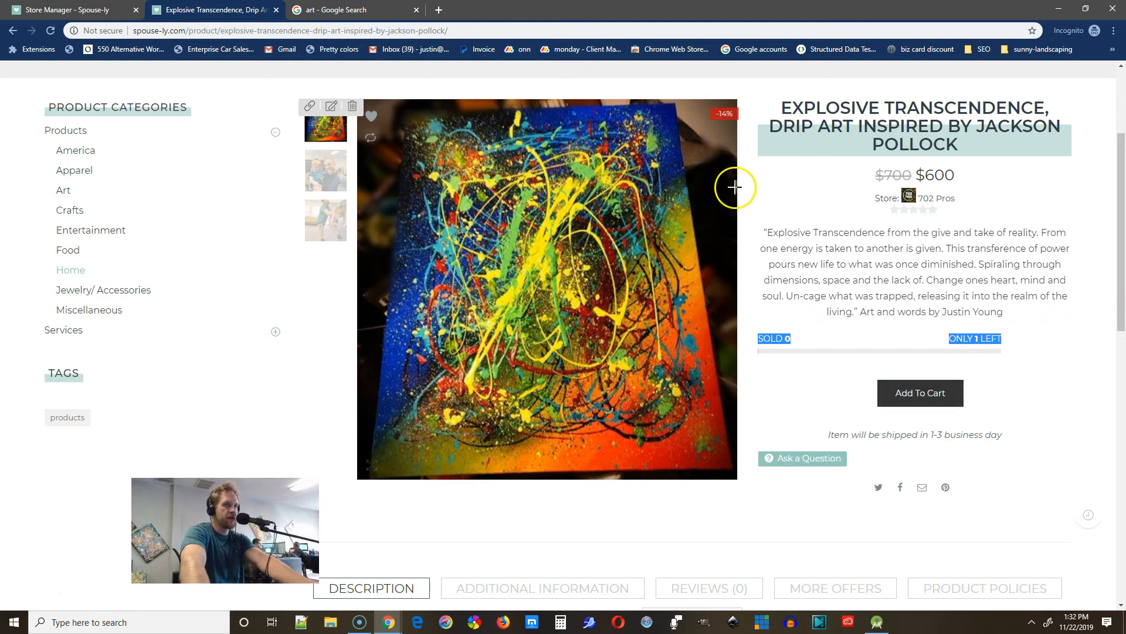
click(782, 184)
scroll(782, 183, up, 3)
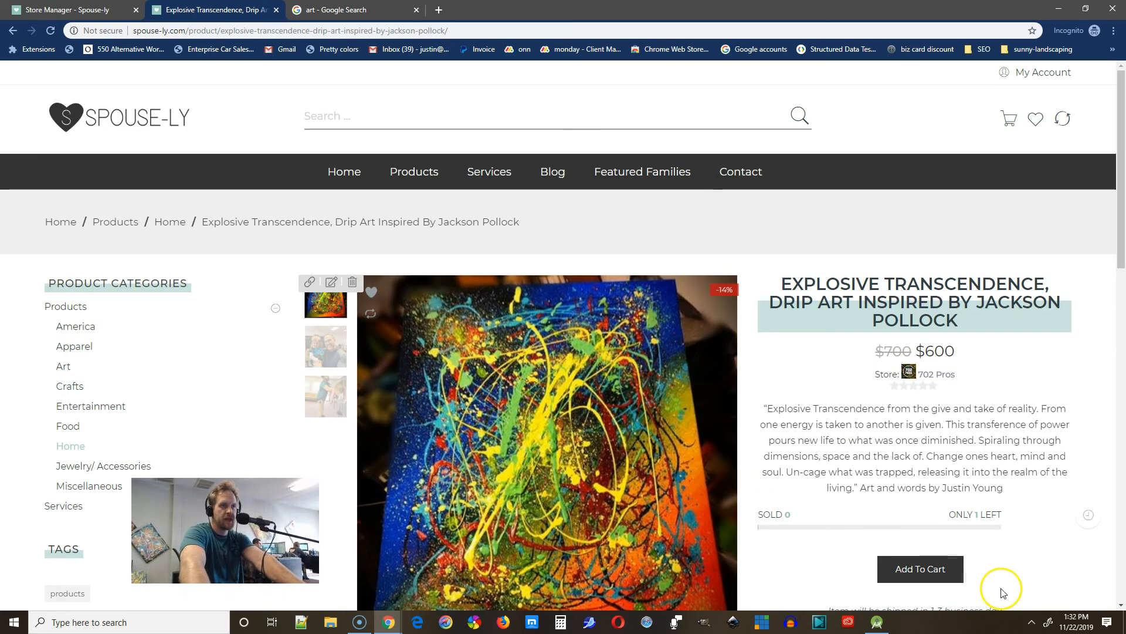
Review the artwork's regular and sale prices, description details, SKU, categories and tags on its product page
scroll(812, 309, down, 2)
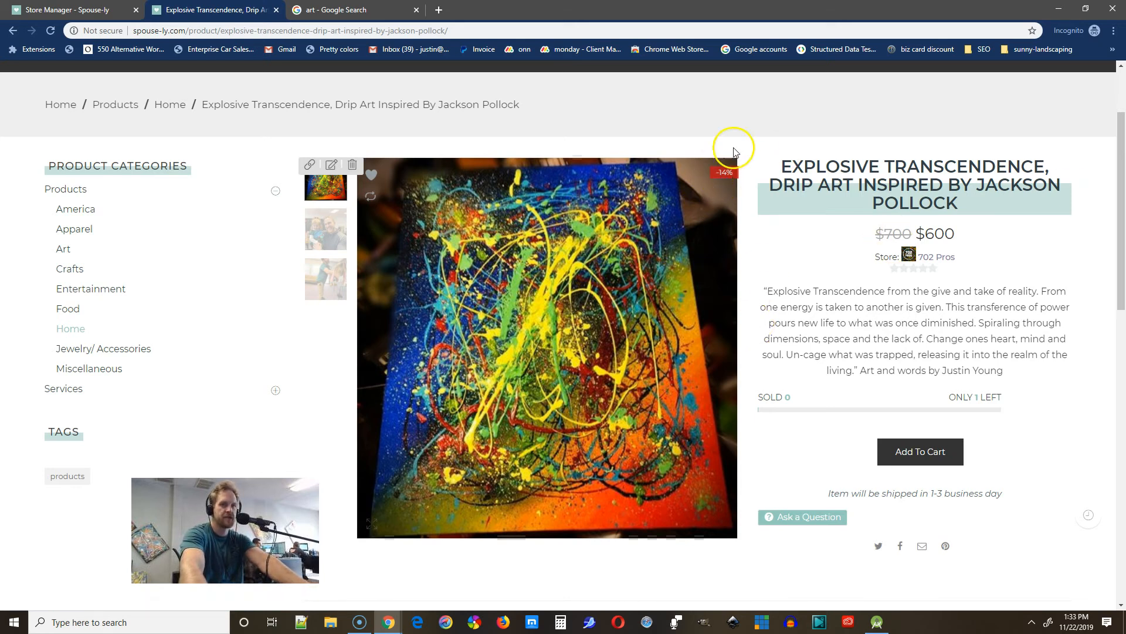
drag(971, 236, 880, 237)
click(1004, 221)
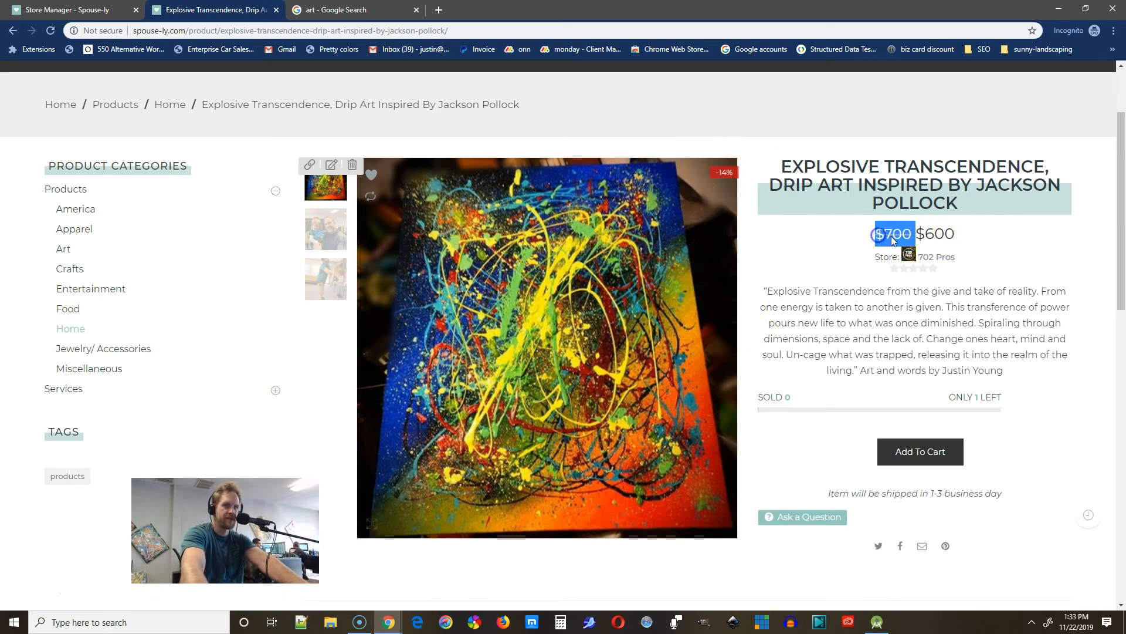
click(976, 244)
scroll(996, 296, down, 5)
scroll(995, 302, down, 3)
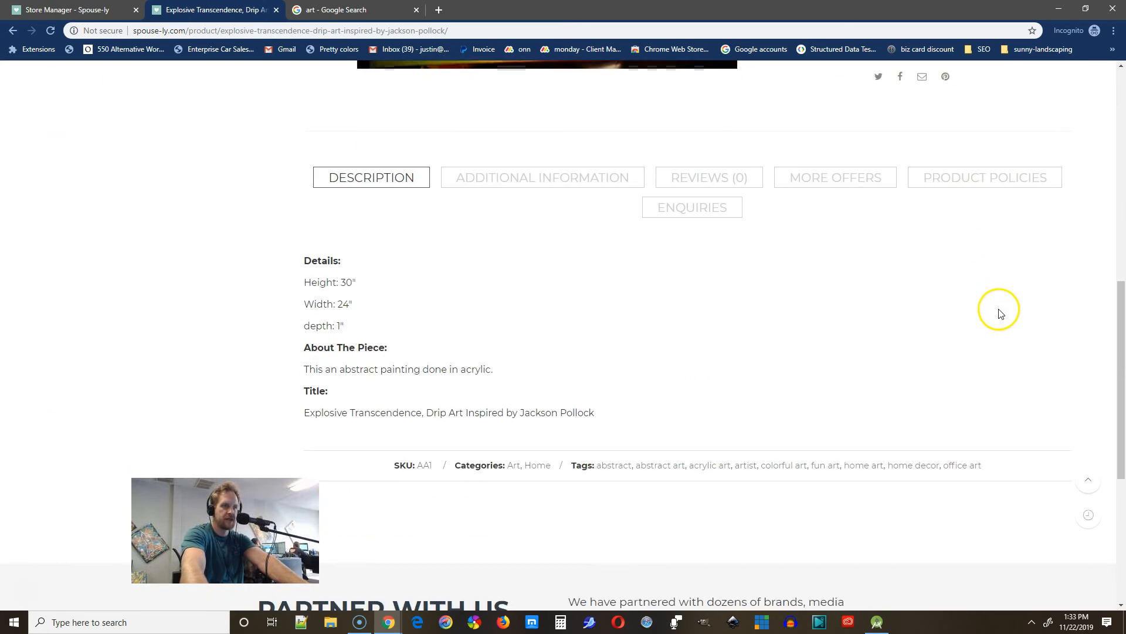
scroll(587, 375, down, 1)
scroll(590, 378, down, 3)
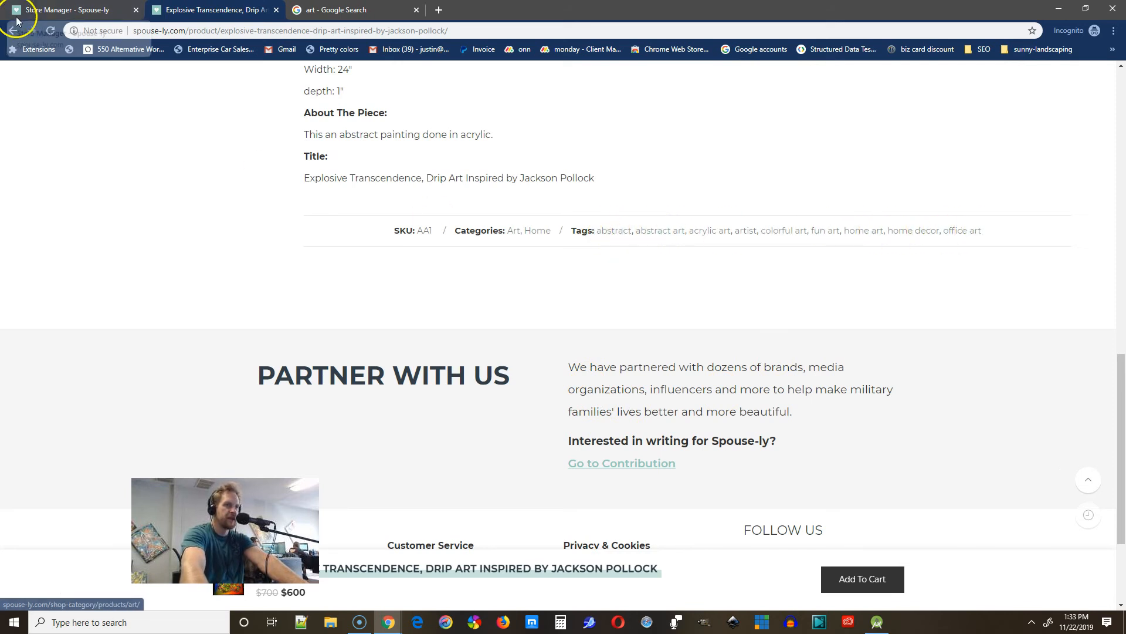
Glance at the artwork's edit form in the Store Manager and return to its public product page
click(78, 10)
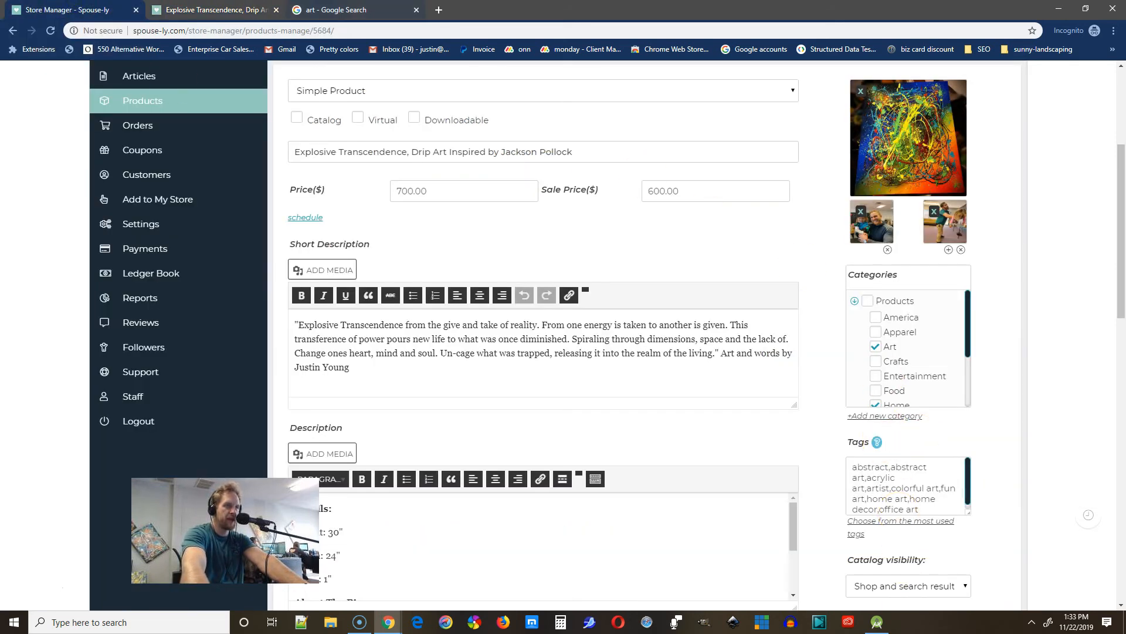
key(ctrl+shift+Tab)
key(ctrl+shift+Tab)
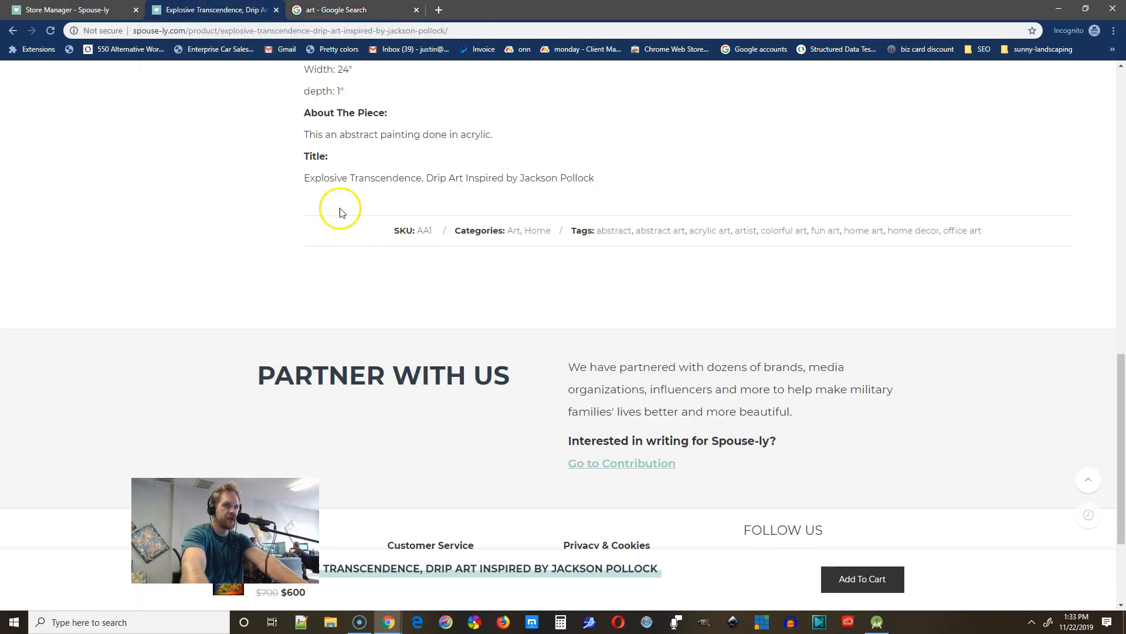
Return to the shop's Art category listing and reopen the artwork's product page
scroll(536, 327, up, 2)
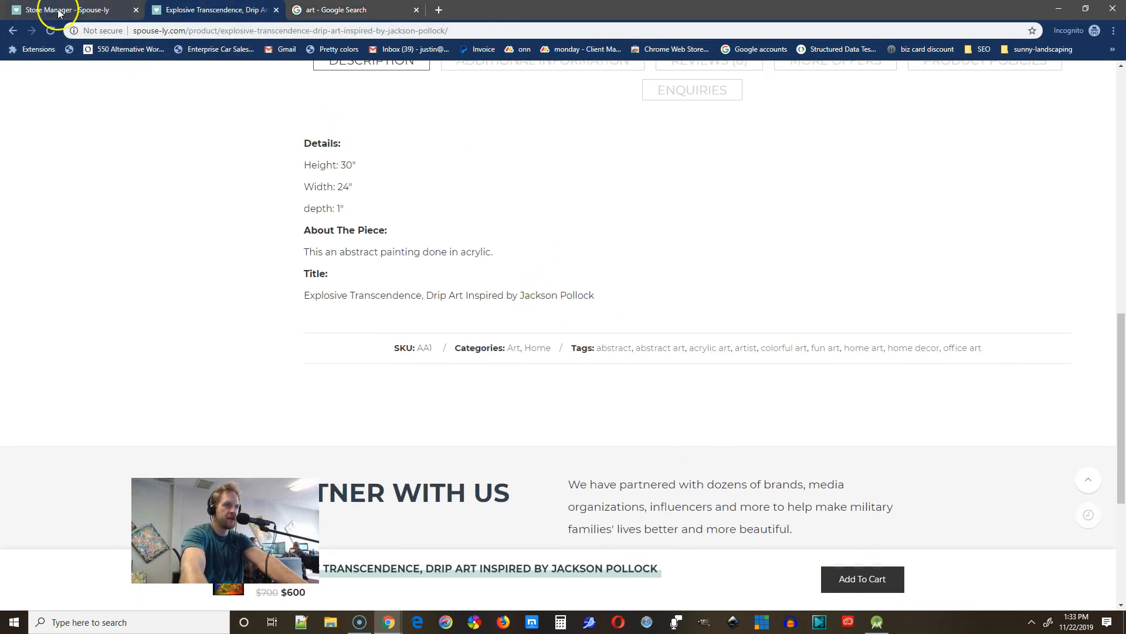
click(12, 32)
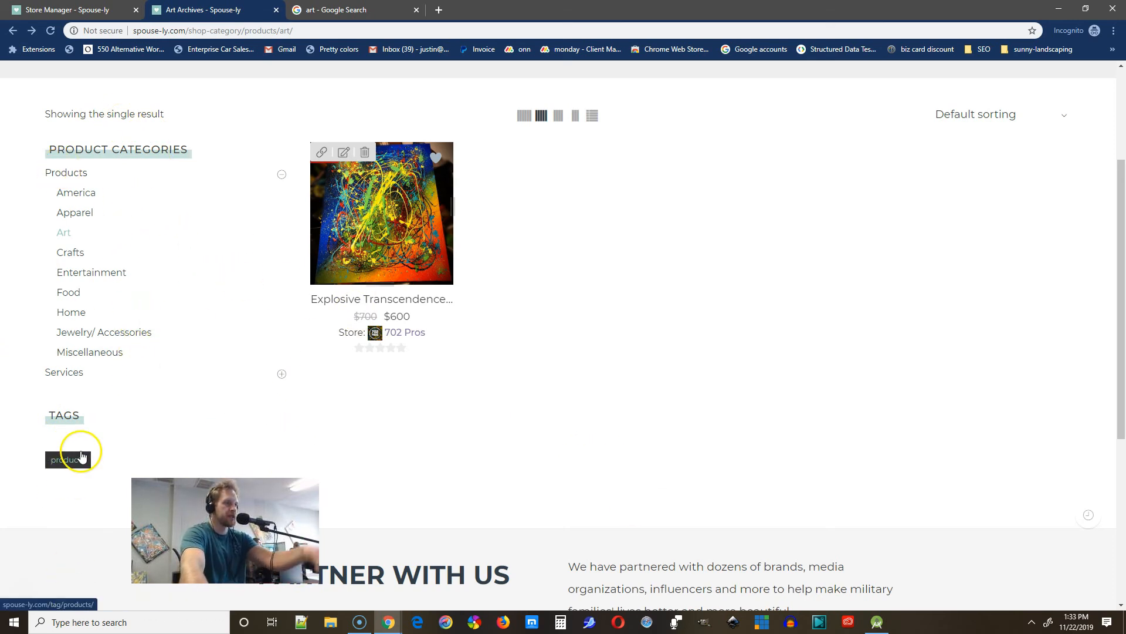
click(51, 31)
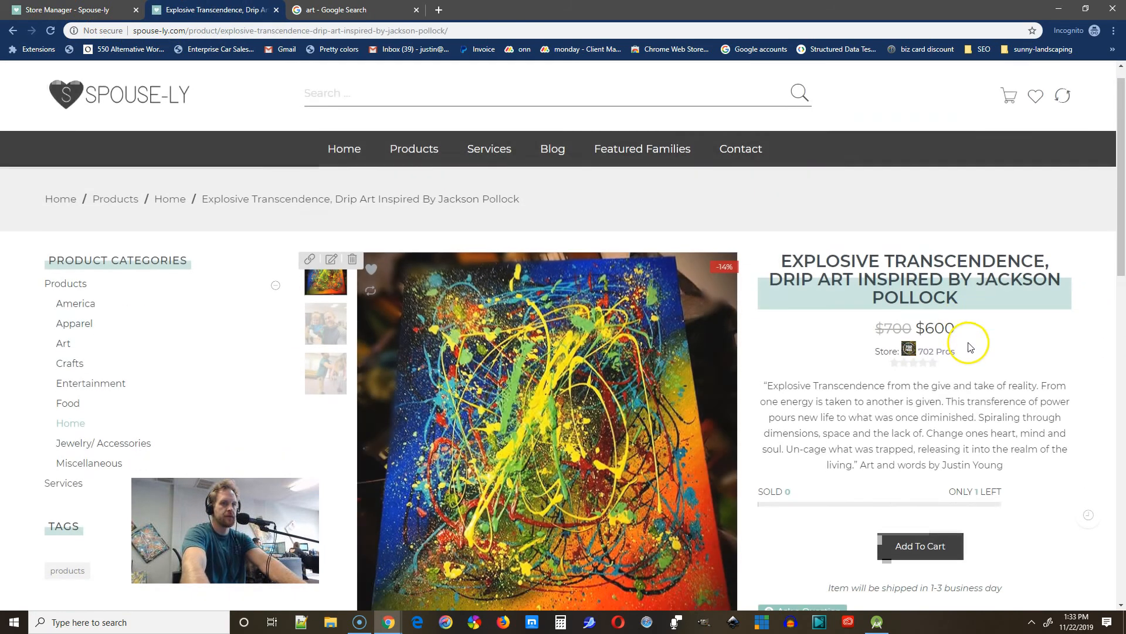
Review the artwork's title, dimensions and listed colors in the additional information on its product page
scroll(969, 343, down, 4)
drag(1034, 253, 748, 182)
click(1071, 325)
scroll(1071, 324, down, 4)
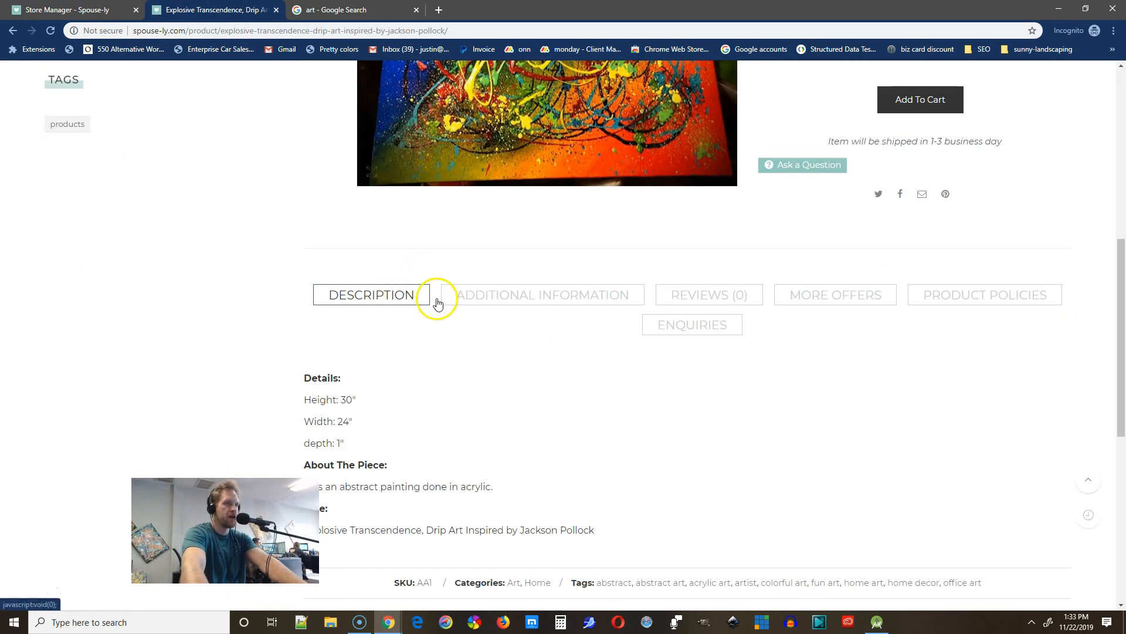
click(512, 301)
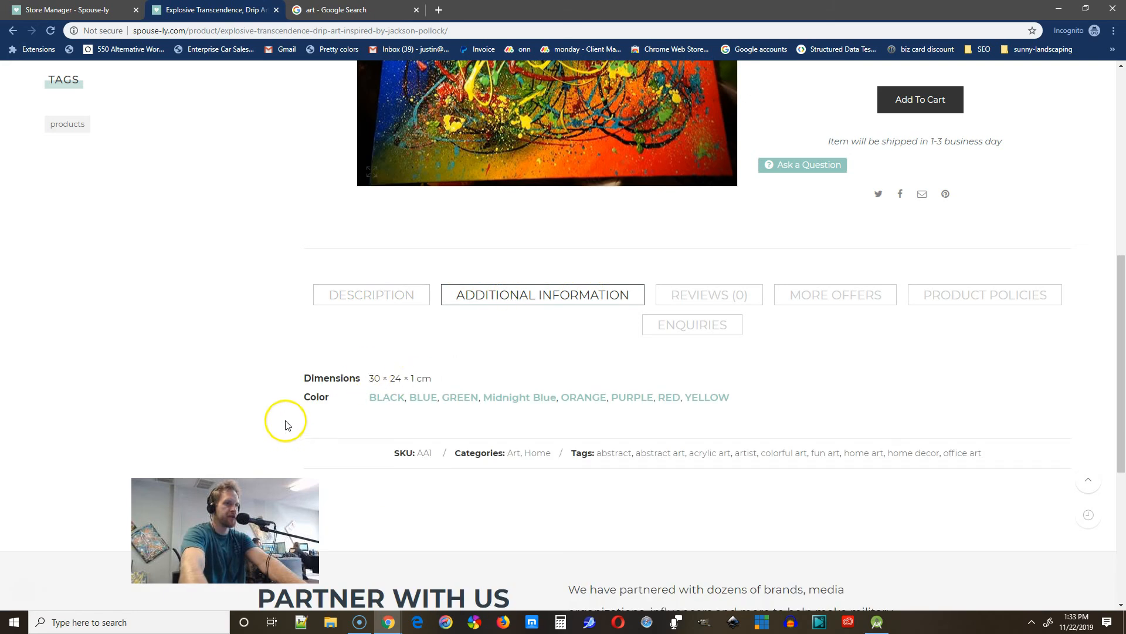
drag(302, 382, 453, 373)
click(359, 372)
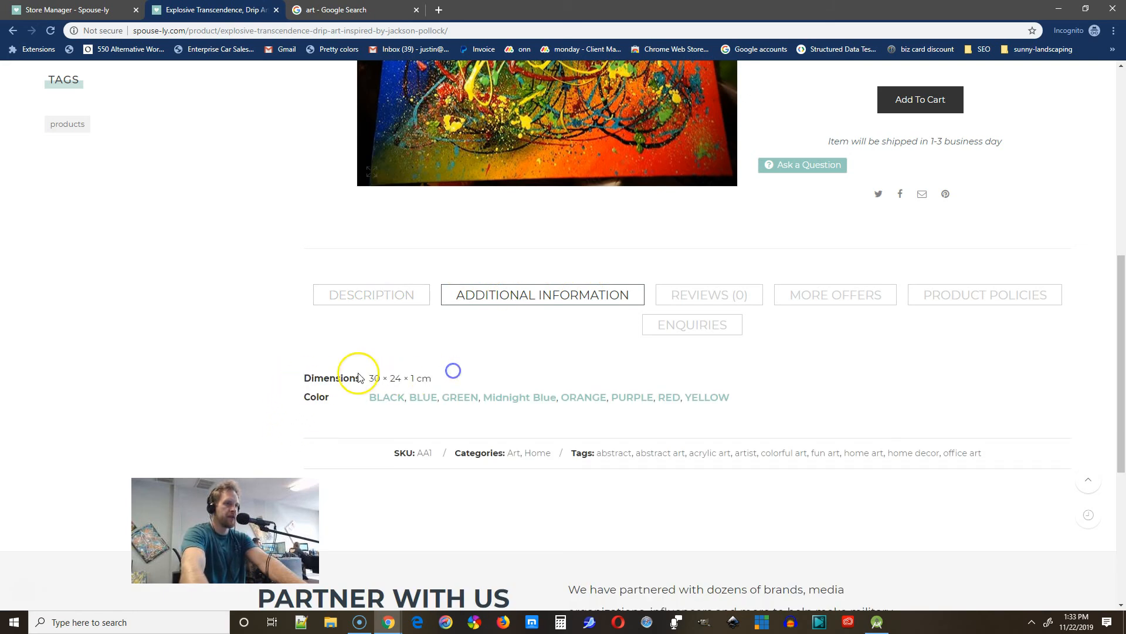
drag(743, 398, 376, 396)
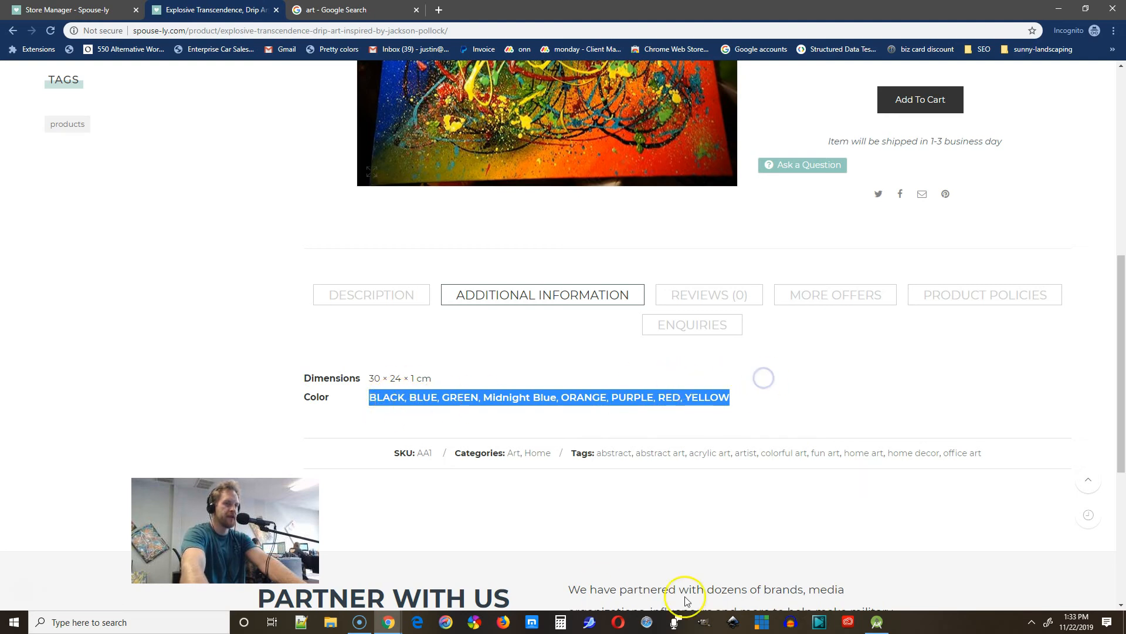
click(757, 399)
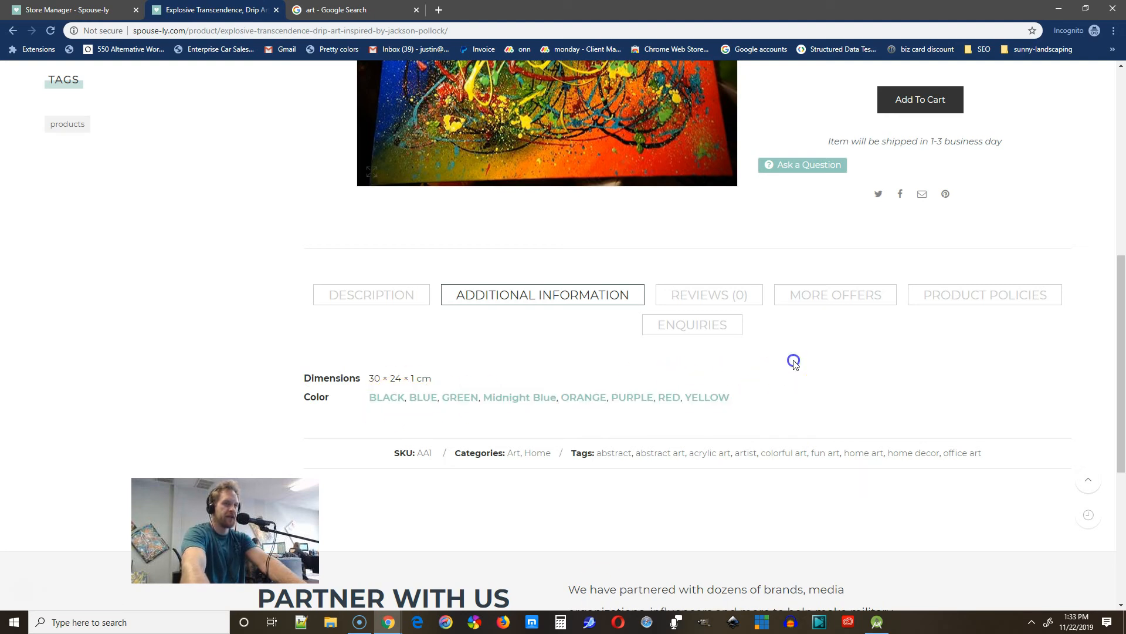
From the artwork's description, view the shop's products tagged abstract and return to the product page
click(356, 298)
scroll(548, 503, down, 3)
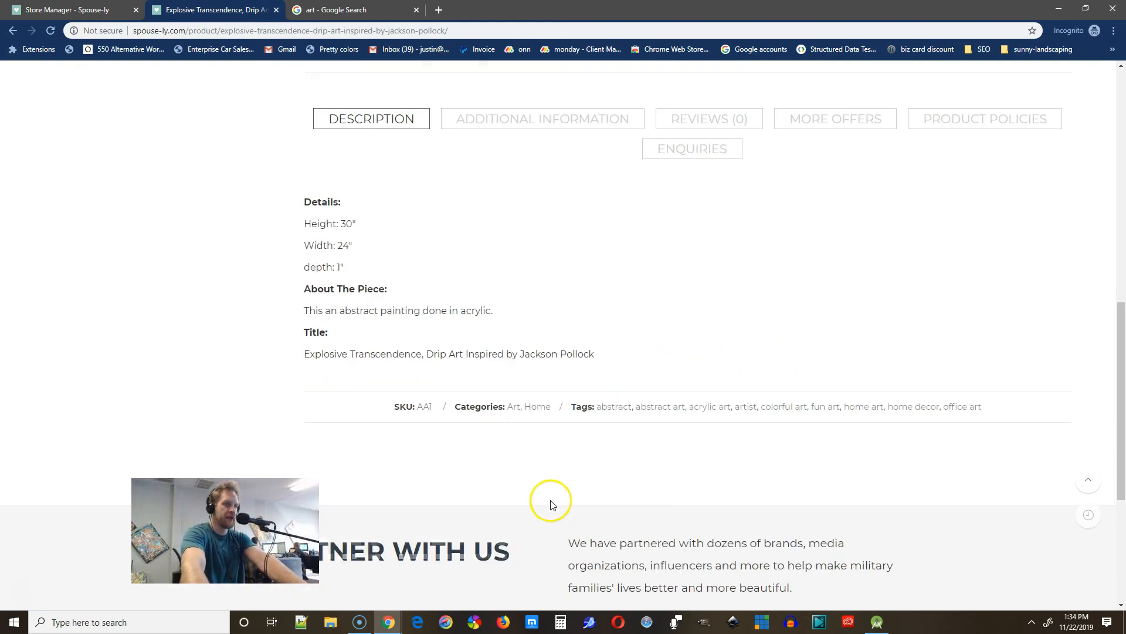
click(615, 409)
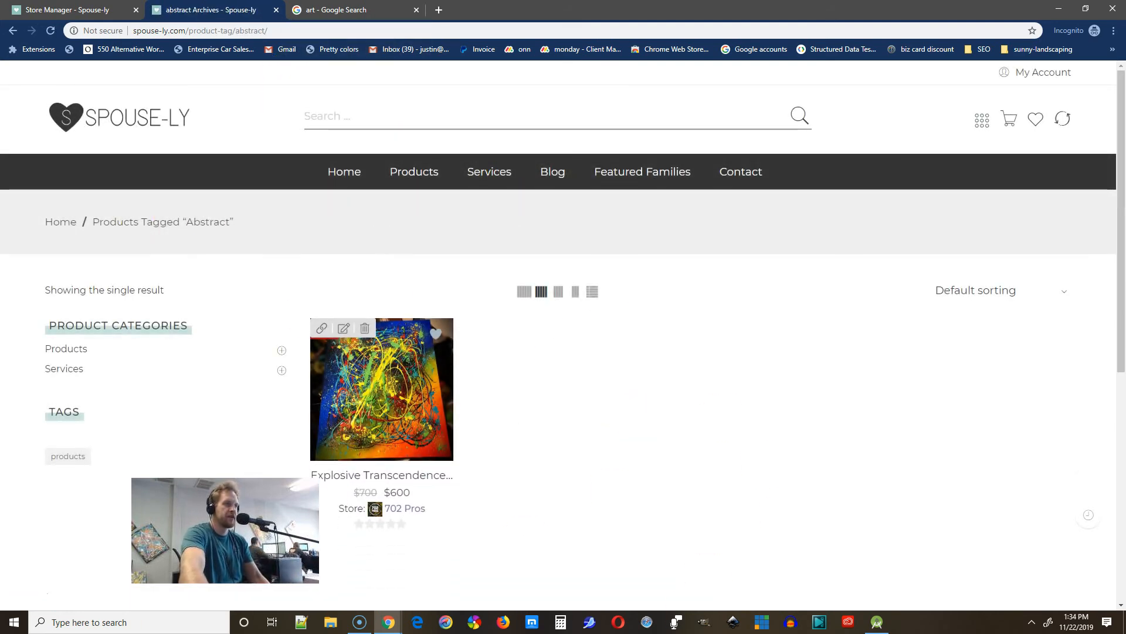
click(12, 33)
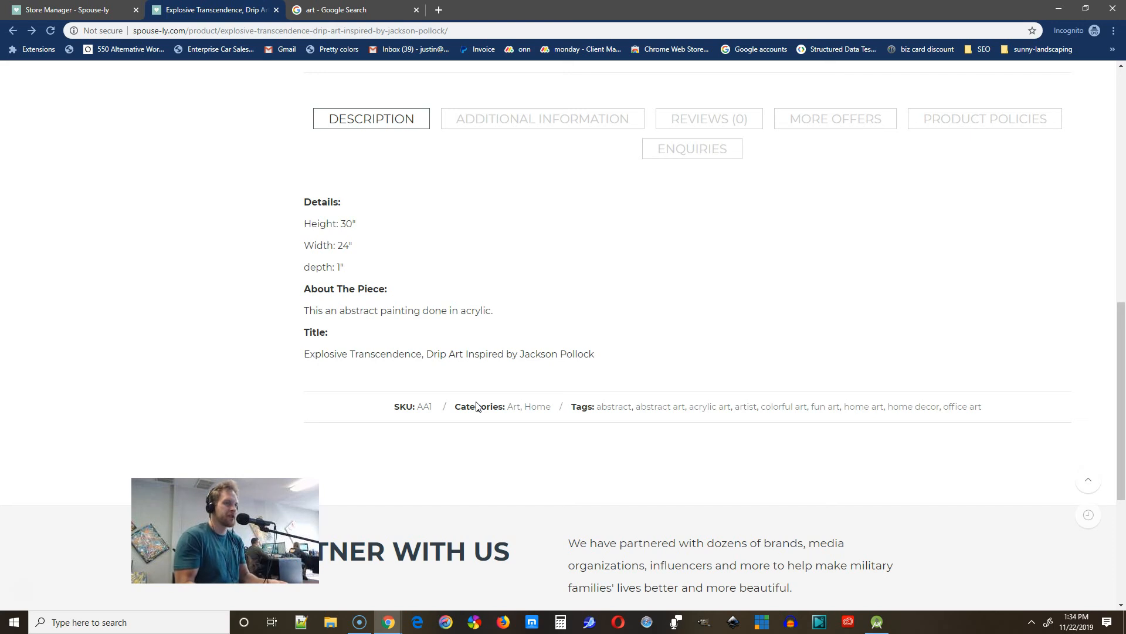
Search the shop for acrylic
scroll(405, 311, up, 12)
click(369, 115)
text(acrylic)
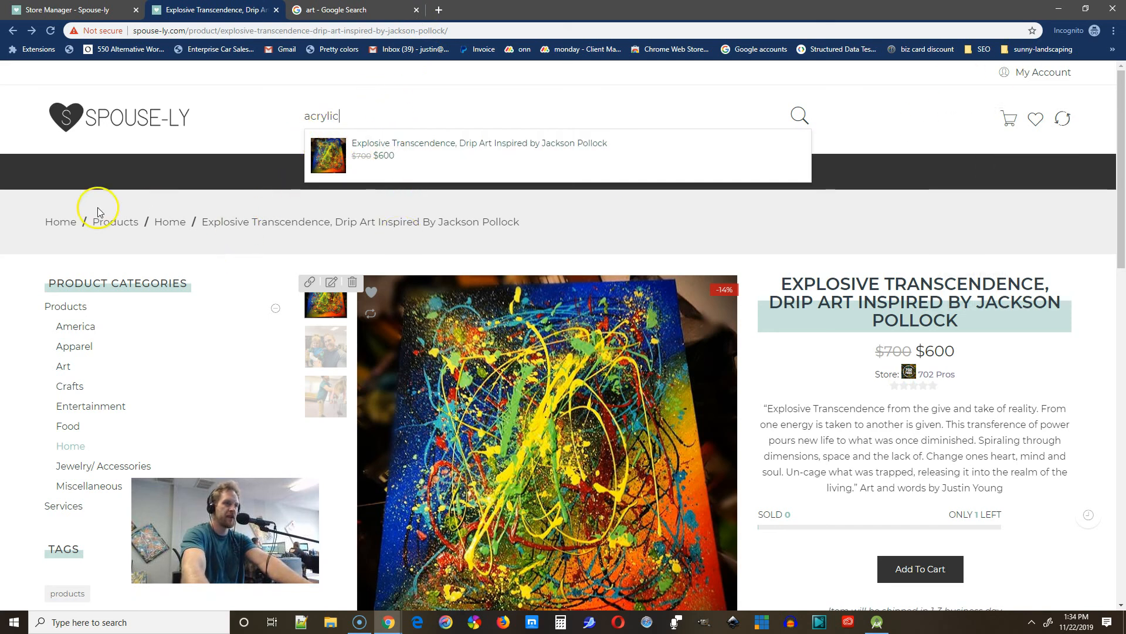
Search the shop for clothes, then for shirt, and look over the suggested products
double_click(377, 112)
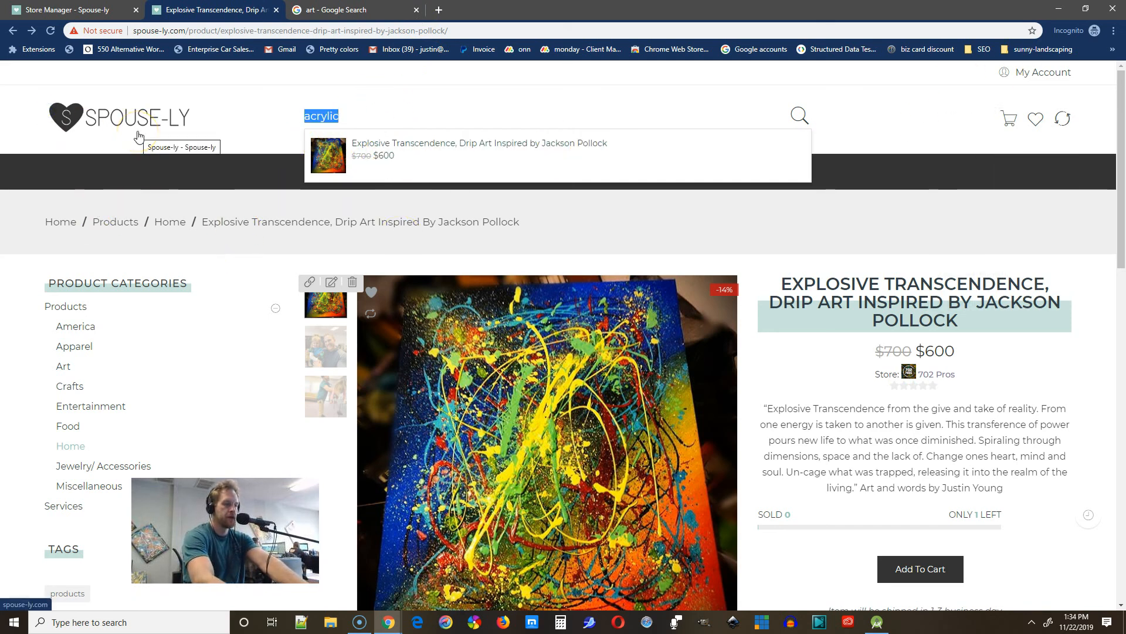
text(clothes)
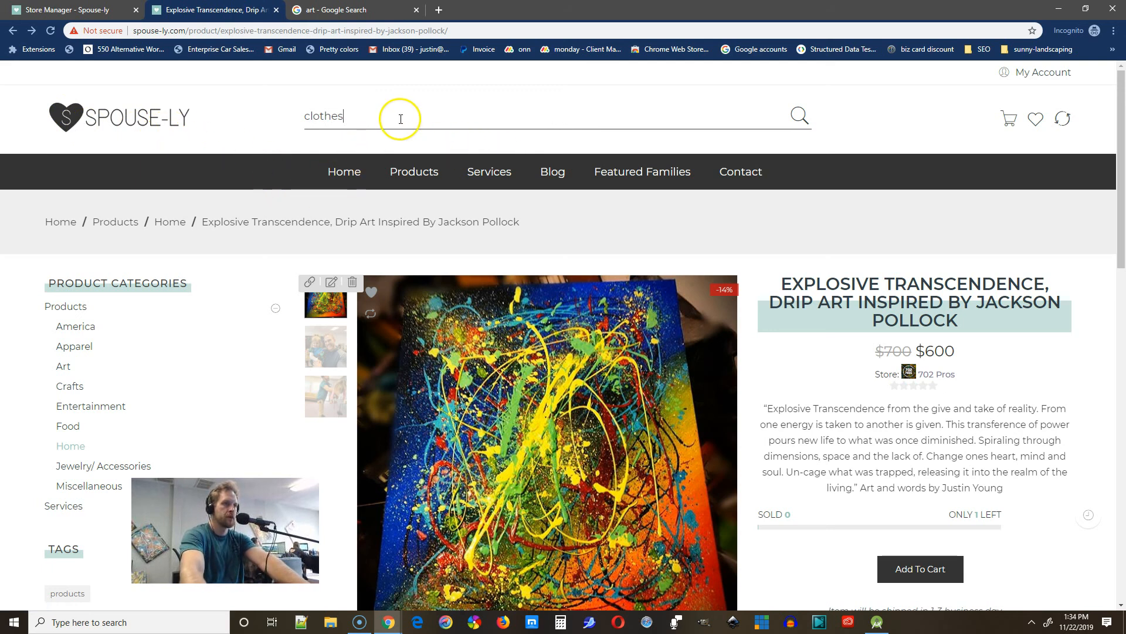
double_click(370, 115)
text(shirt)
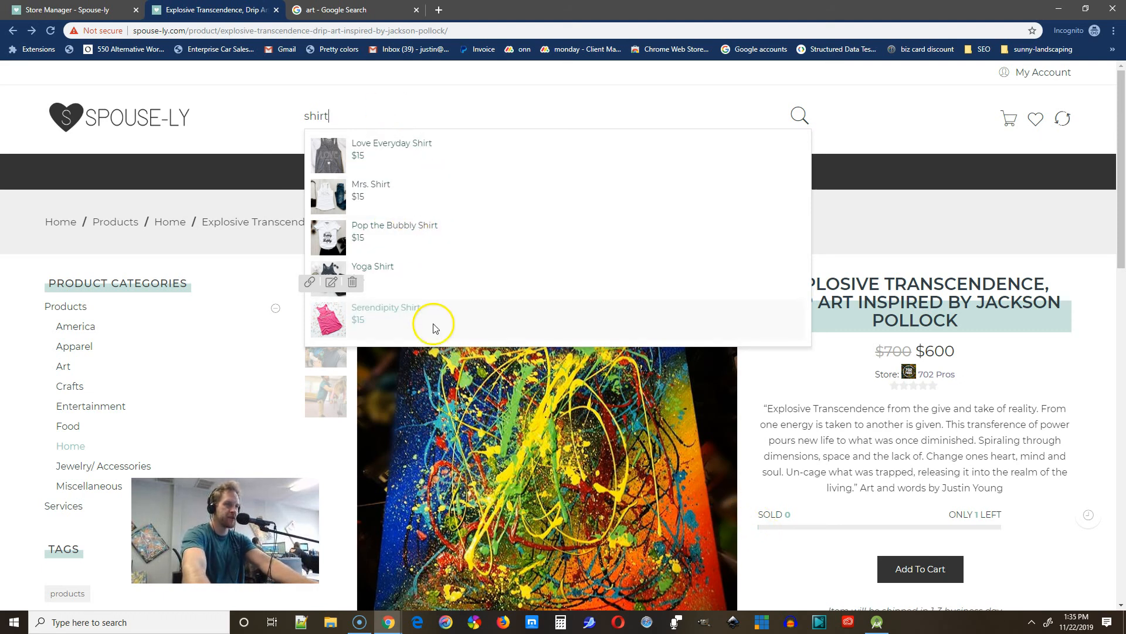
scroll(691, 510, down, 10)
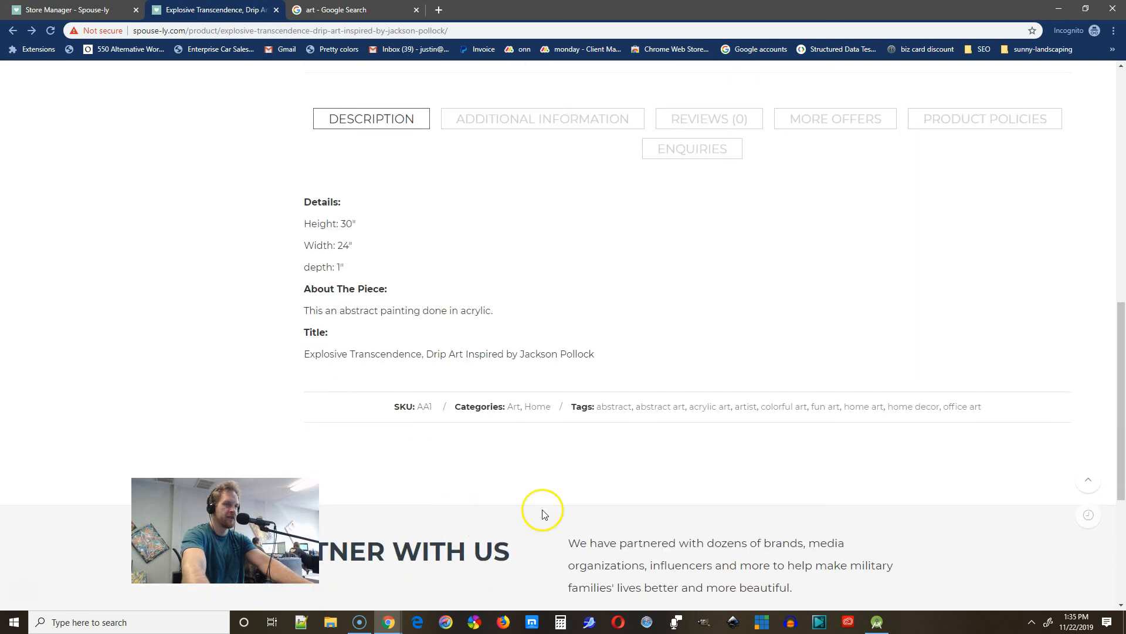
scroll(399, 352, up, 10)
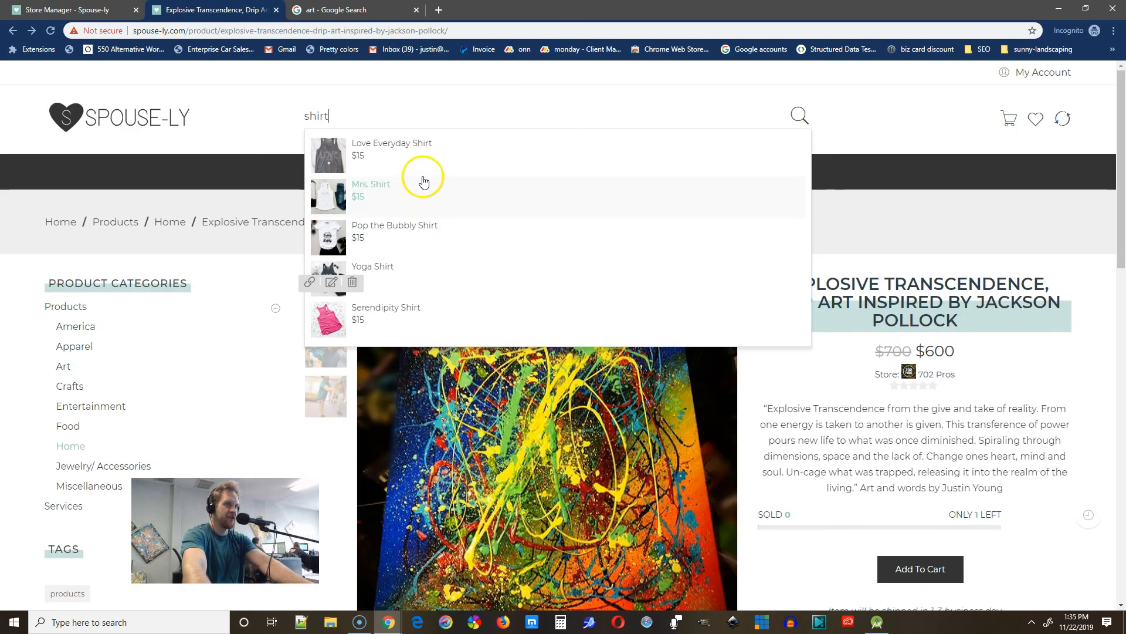
Search the shop for the word Explosive, copied from the artwork's short description
drag(361, 115, 224, 124)
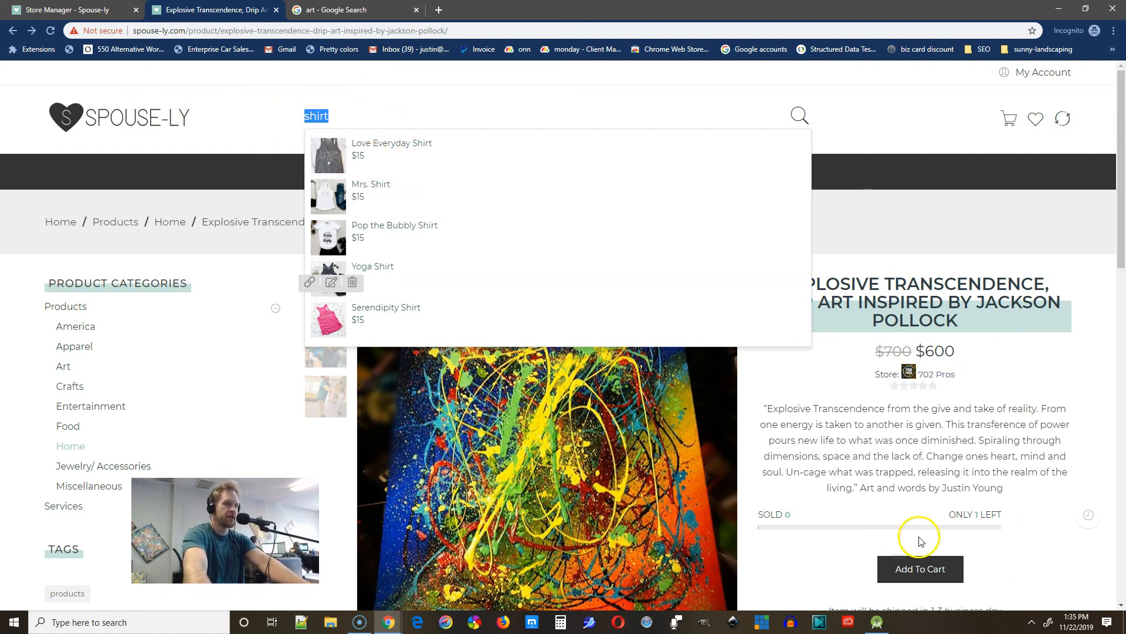
double_click(790, 409)
key(ctrl+c)
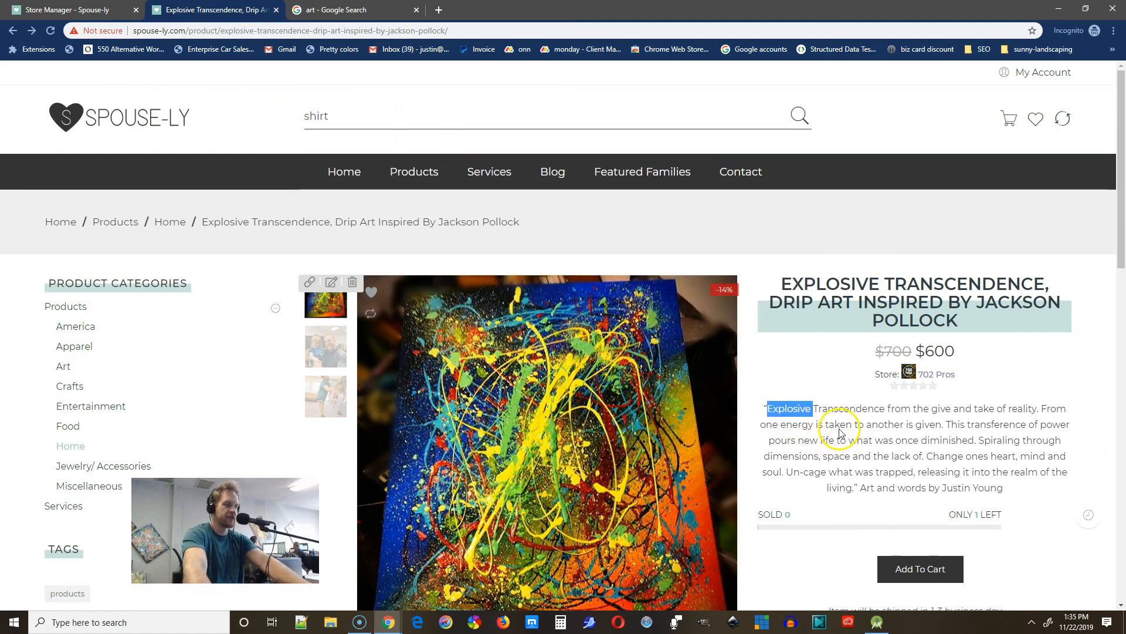
double_click(329, 120)
key(ctrl+v)
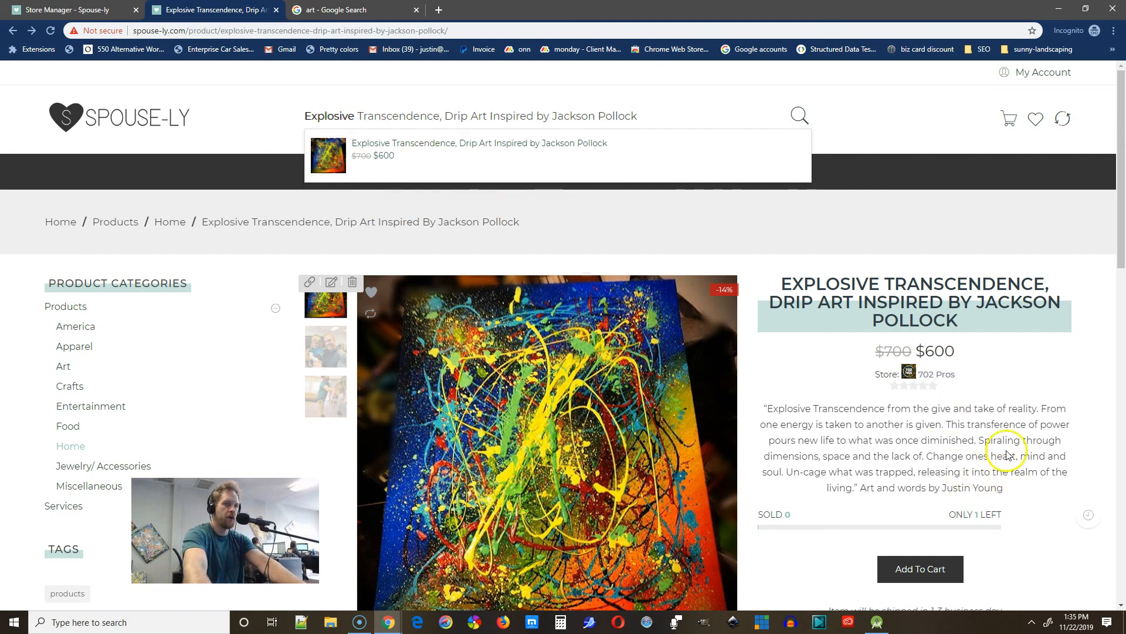
Search the shop for the word Transcendence, copied from the artwork's short description
double_click(847, 406)
key(ctrl+c)
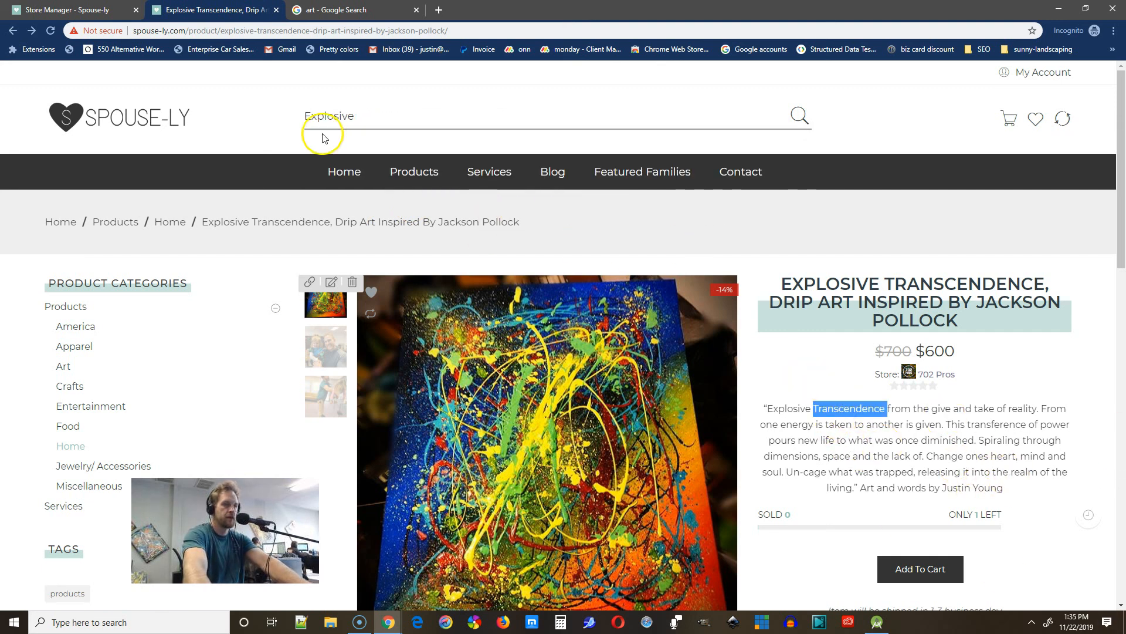
double_click(286, 114)
key(ctrl+v)
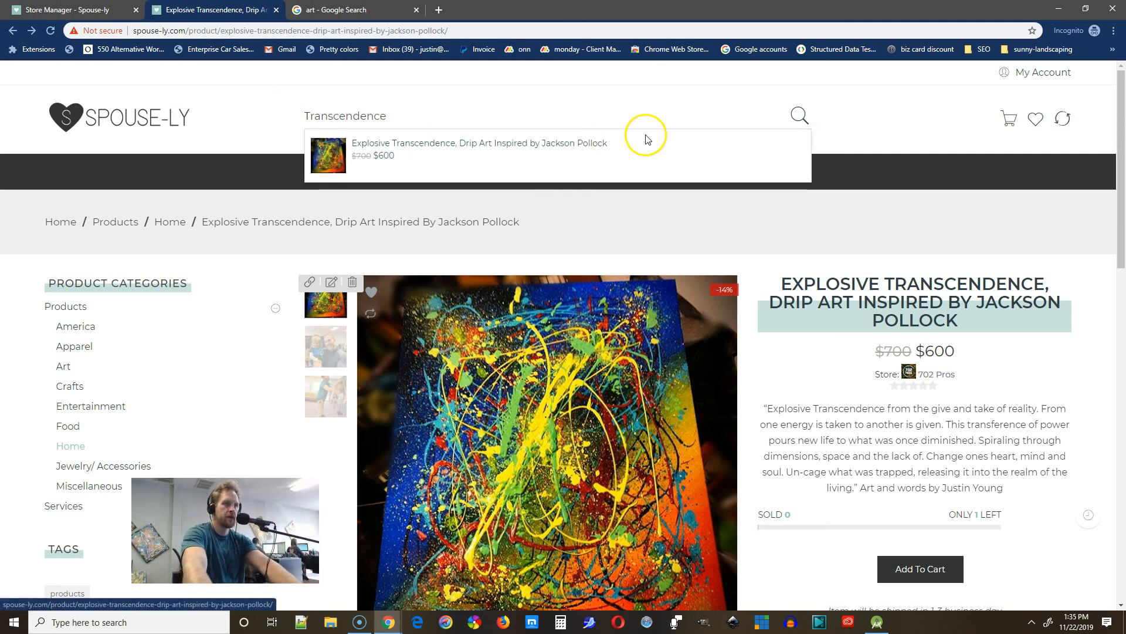
Search the shop for drip art and for painting
drag(417, 123, 252, 116)
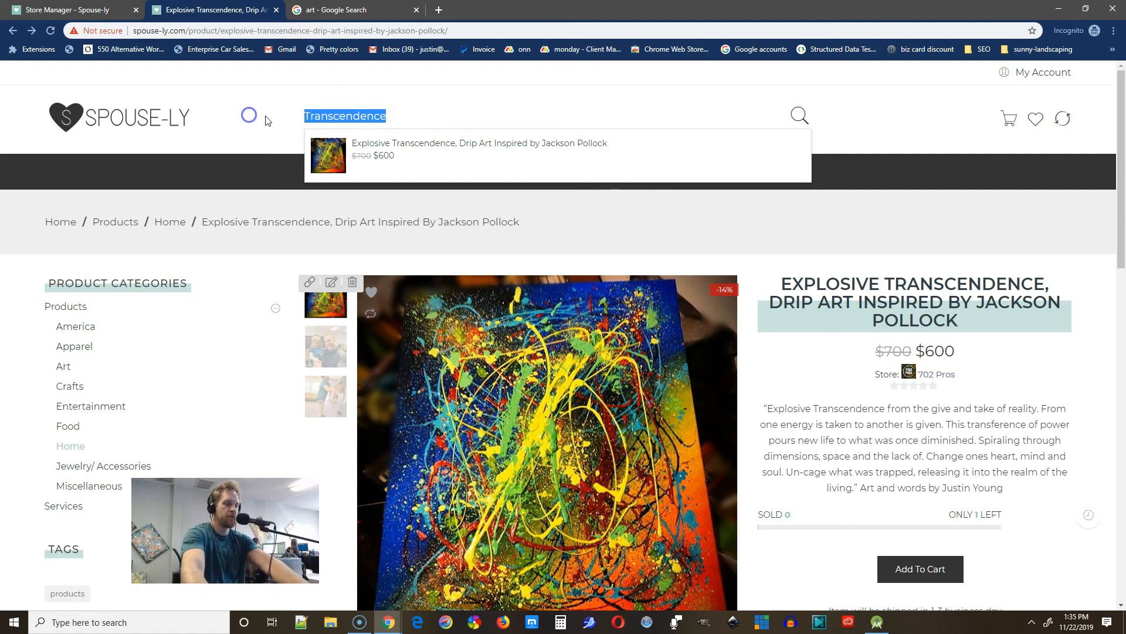
text(drip art)
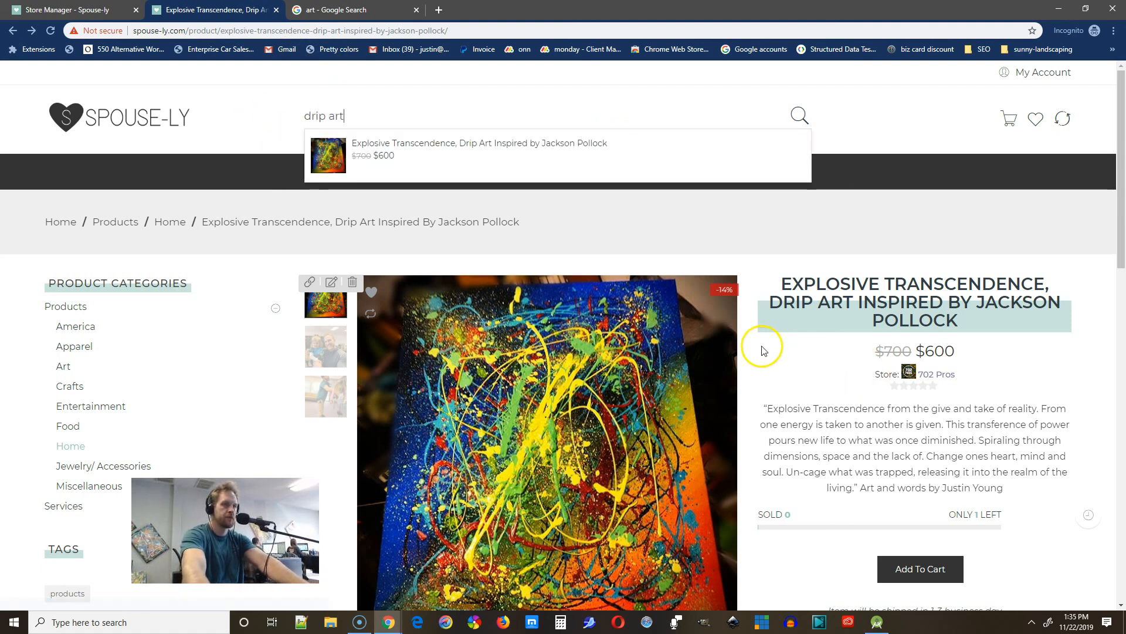
drag(369, 116, 182, 131)
text(pa)
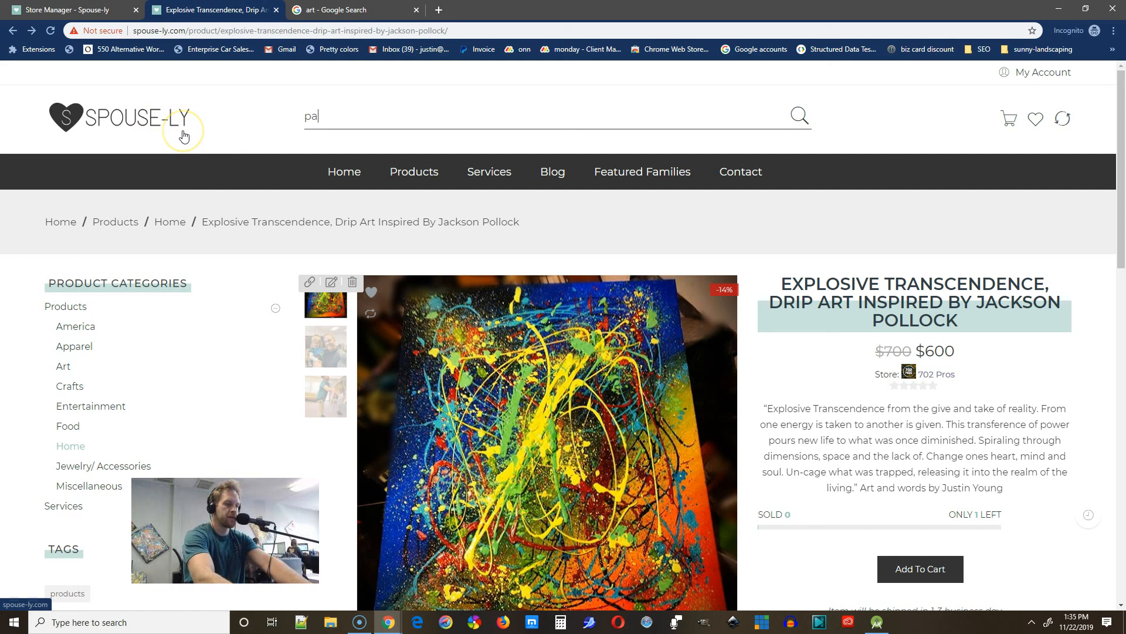
text(intyin)
key(BackSpace)
key(BackSpace)
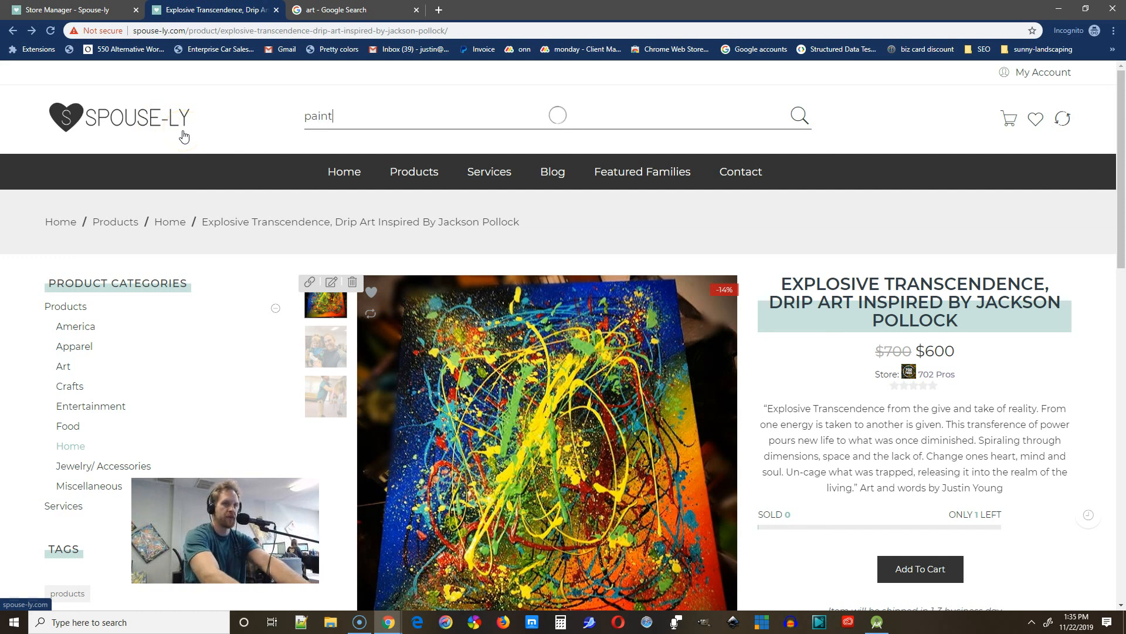
text(ing)
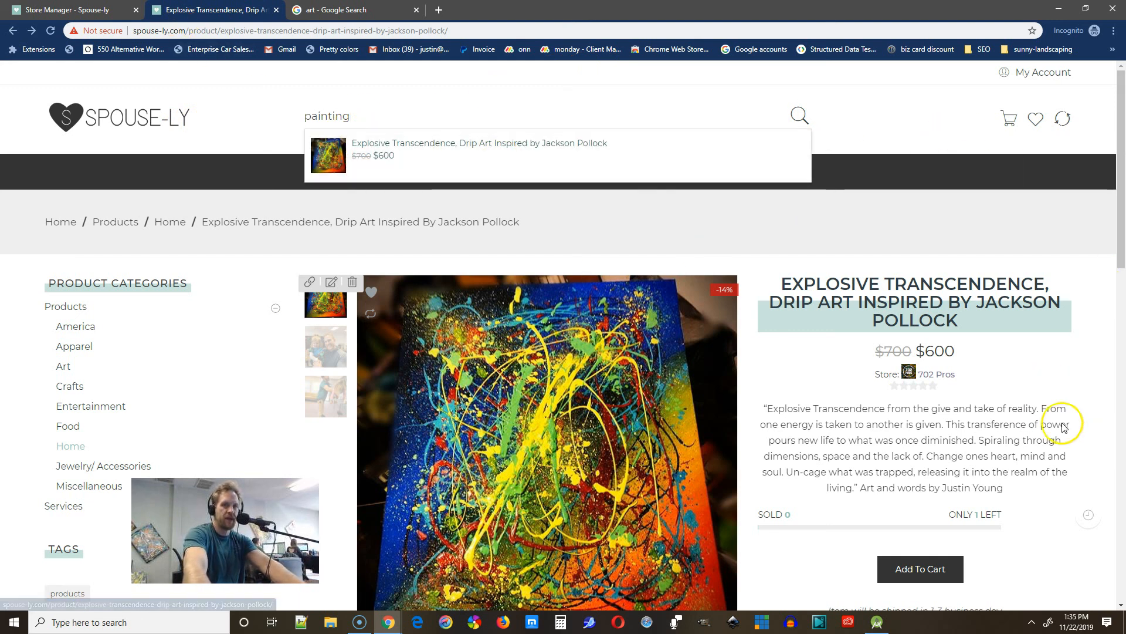
Find the word painting within the product page's text to see where the artwork's listing uses it
click(954, 210)
key(ctrl+f)
text(pain)
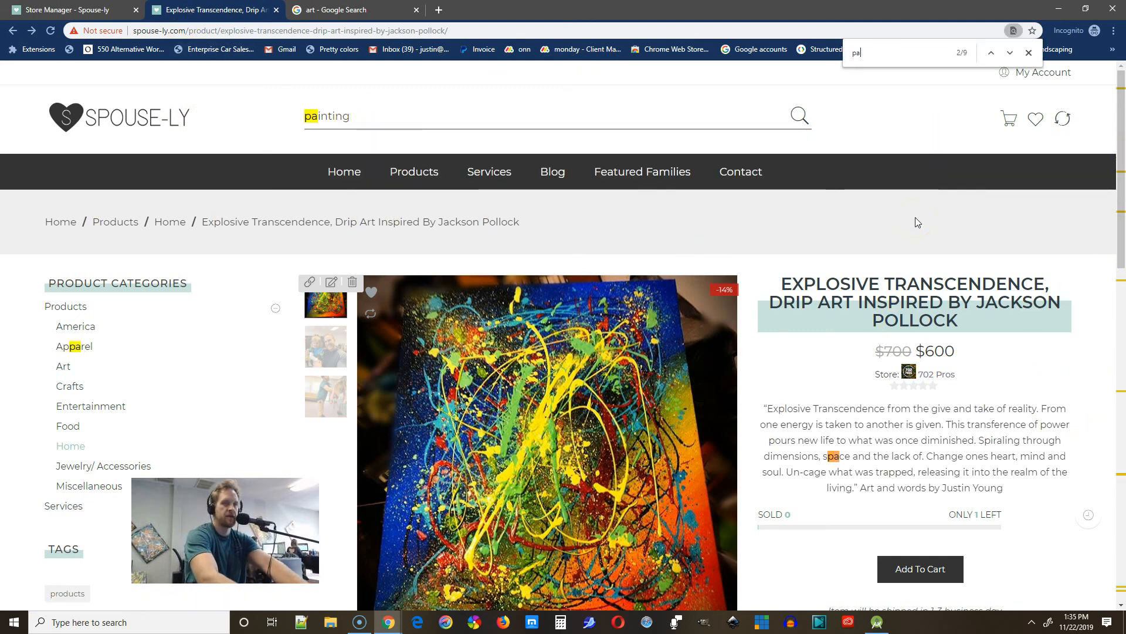
key(Return)
text(ting)
click(406, 320)
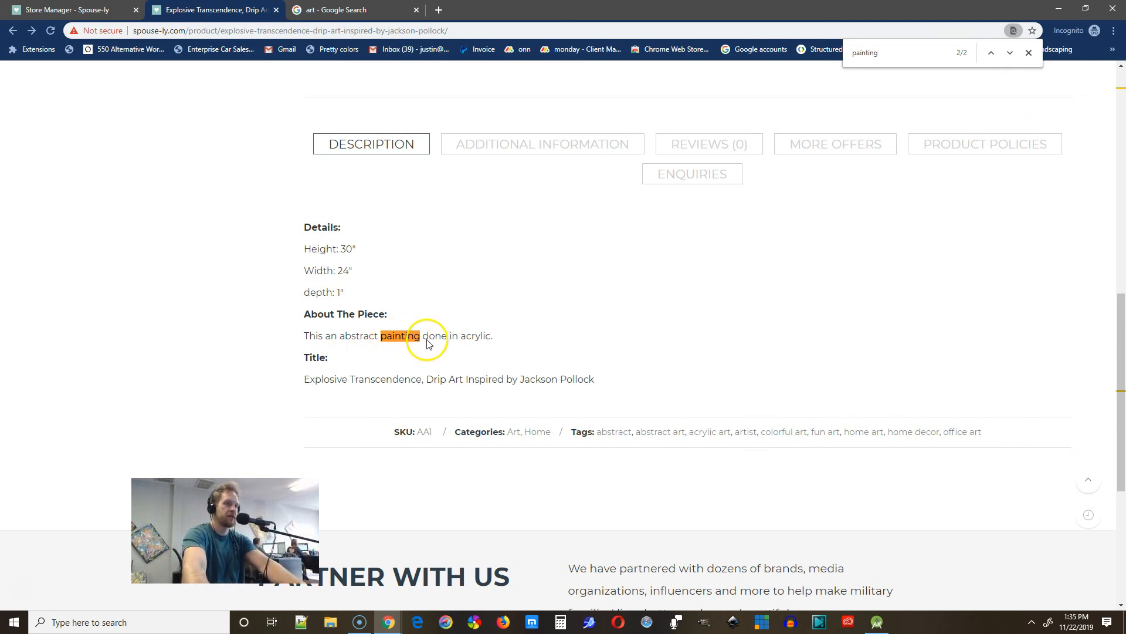
scroll(535, 313, up, 15)
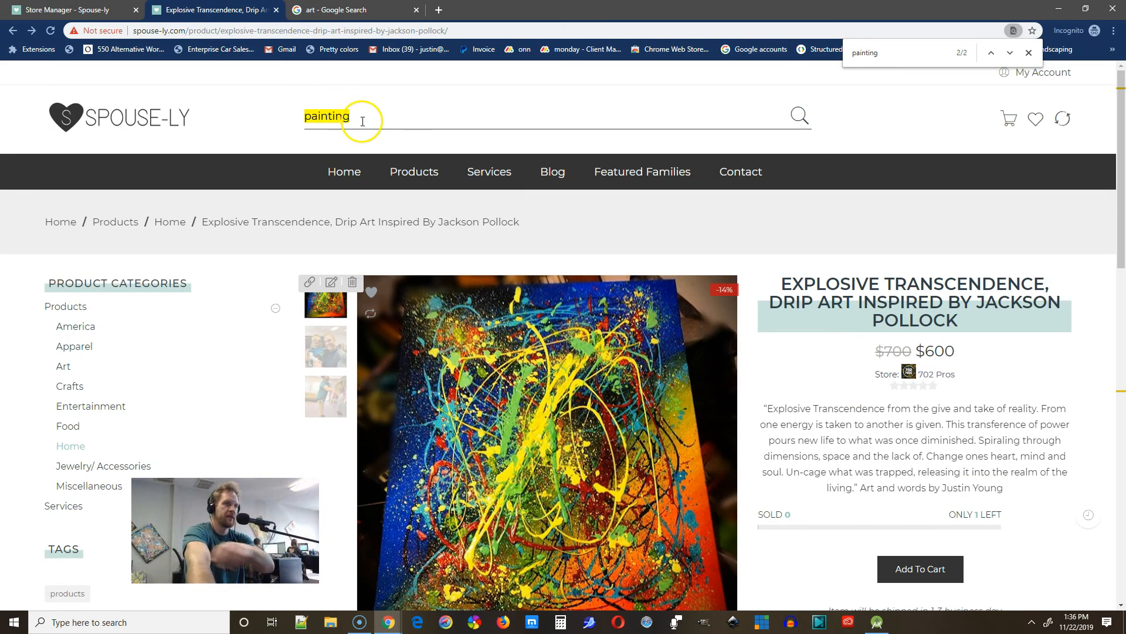
Search the shop for artist and look over the product page again
click(376, 115)
drag(377, 115, 214, 111)
text(arti)
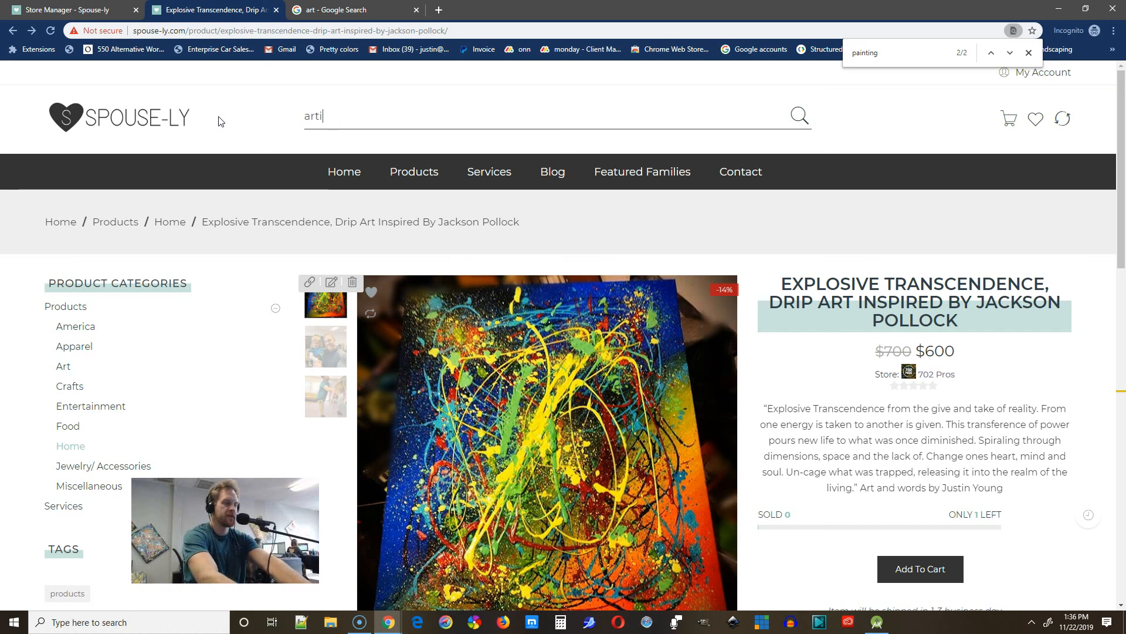
text(st)
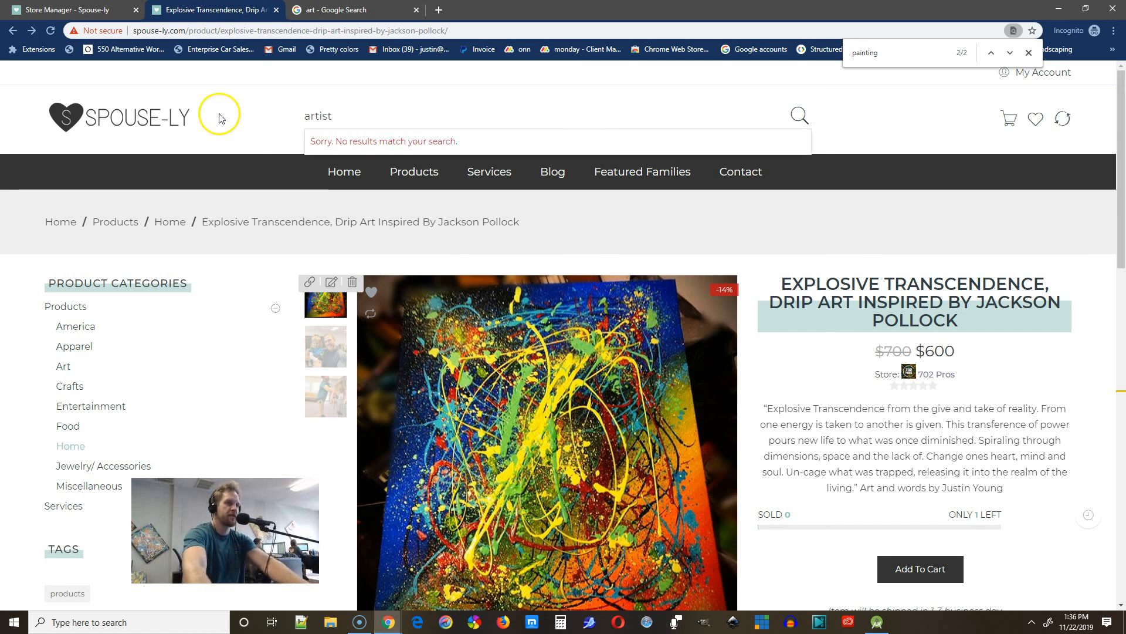
drag(342, 115, 180, 101)
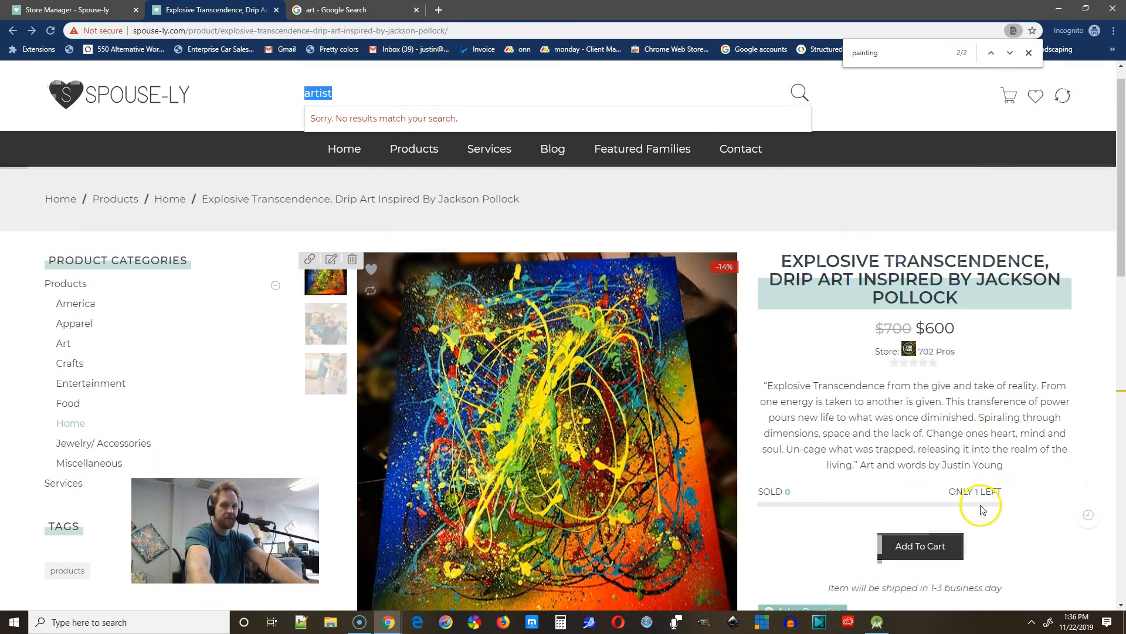
scroll(968, 481, down, 10)
scroll(292, 304, up, 10)
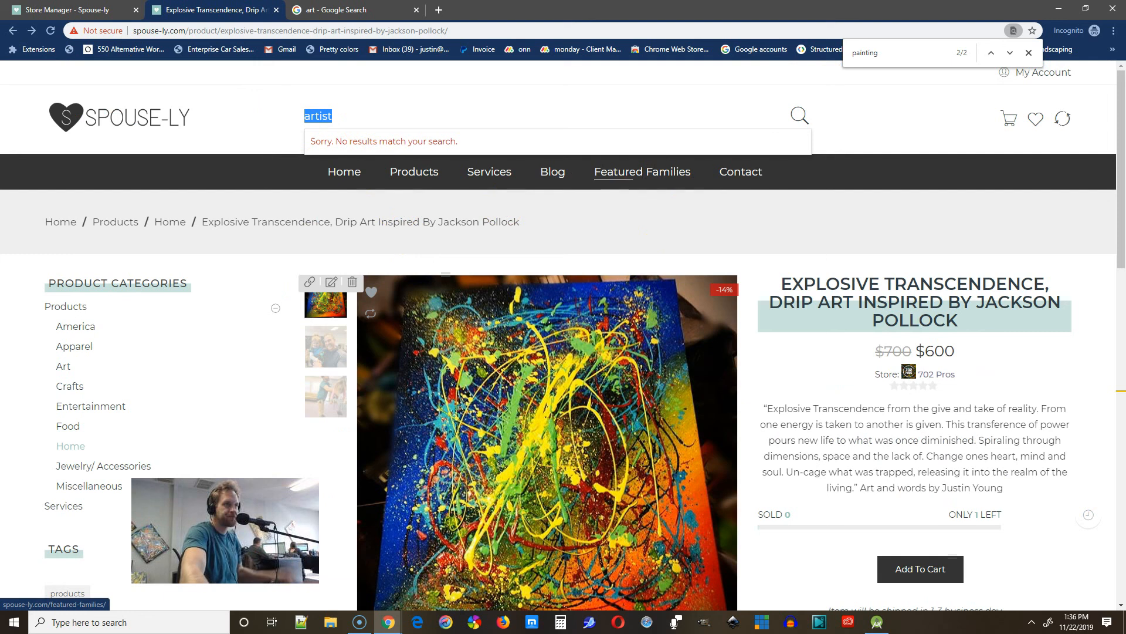
Review the artwork's edit form in the Store Manager
click(69, 13)
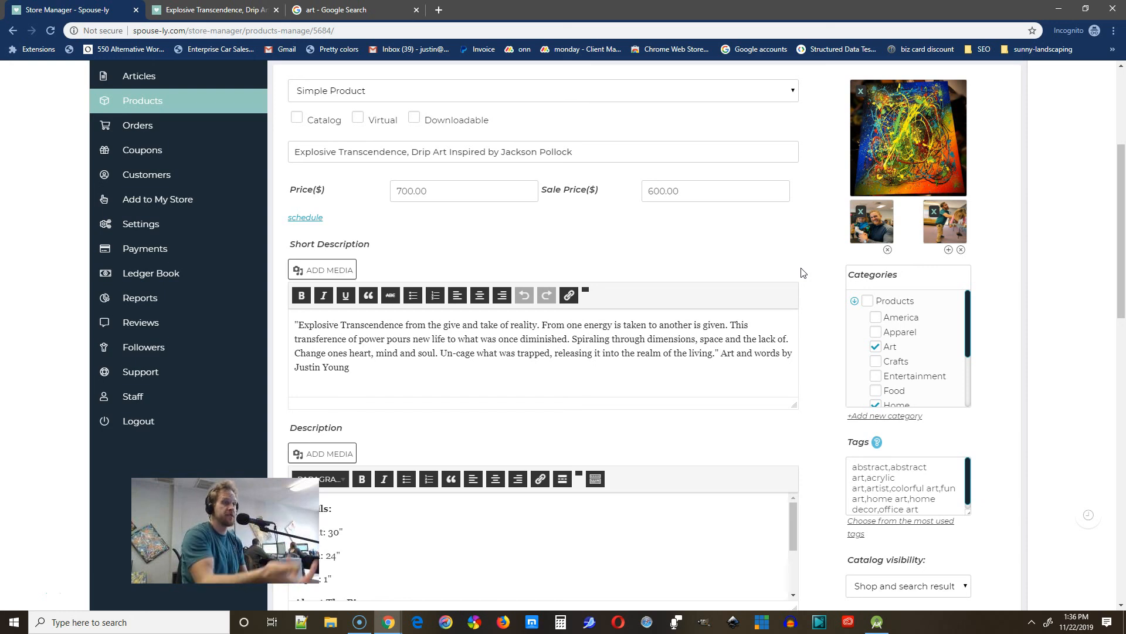
key(ctrl+Tab)
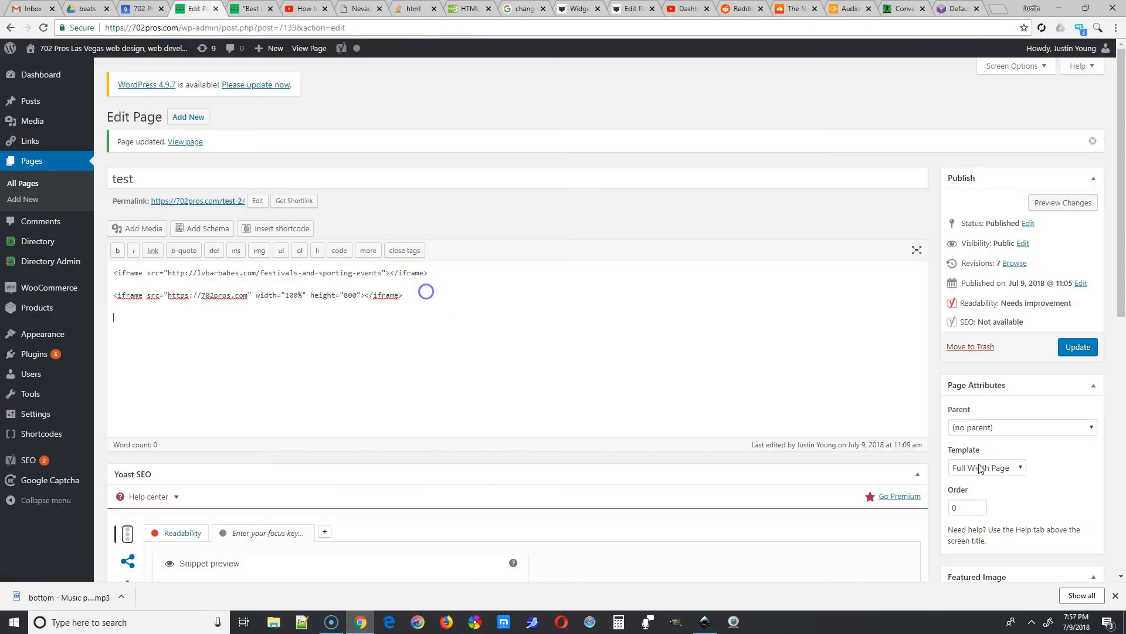
Add the line "<html is super fun! </html>" below the iframe code in the WordPress test page's content
text(<html is super fun! </html>)
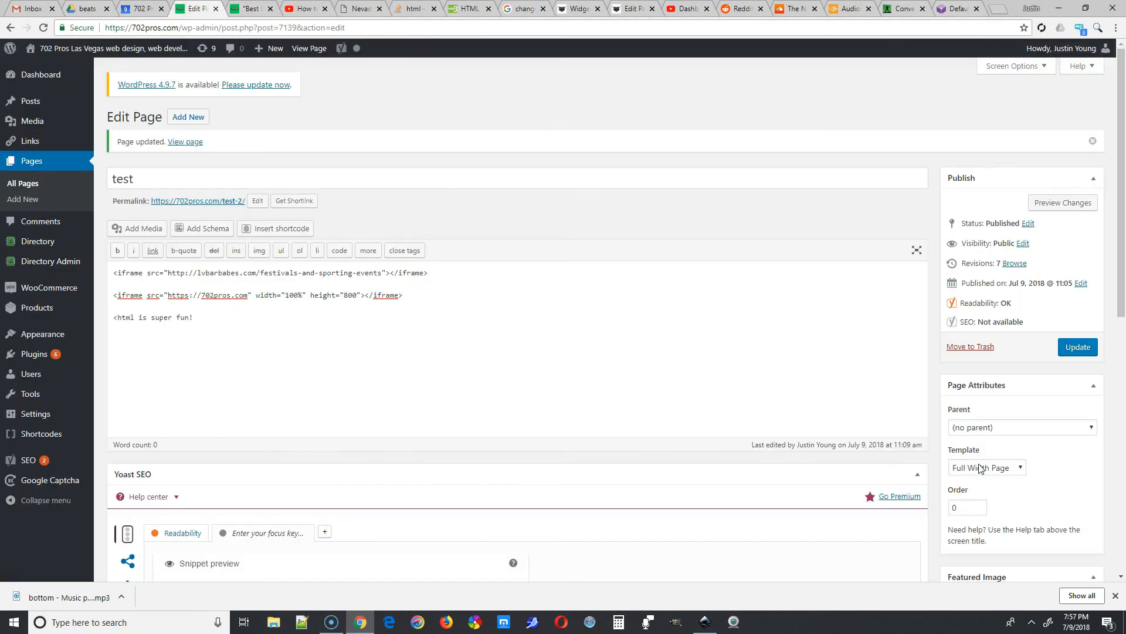